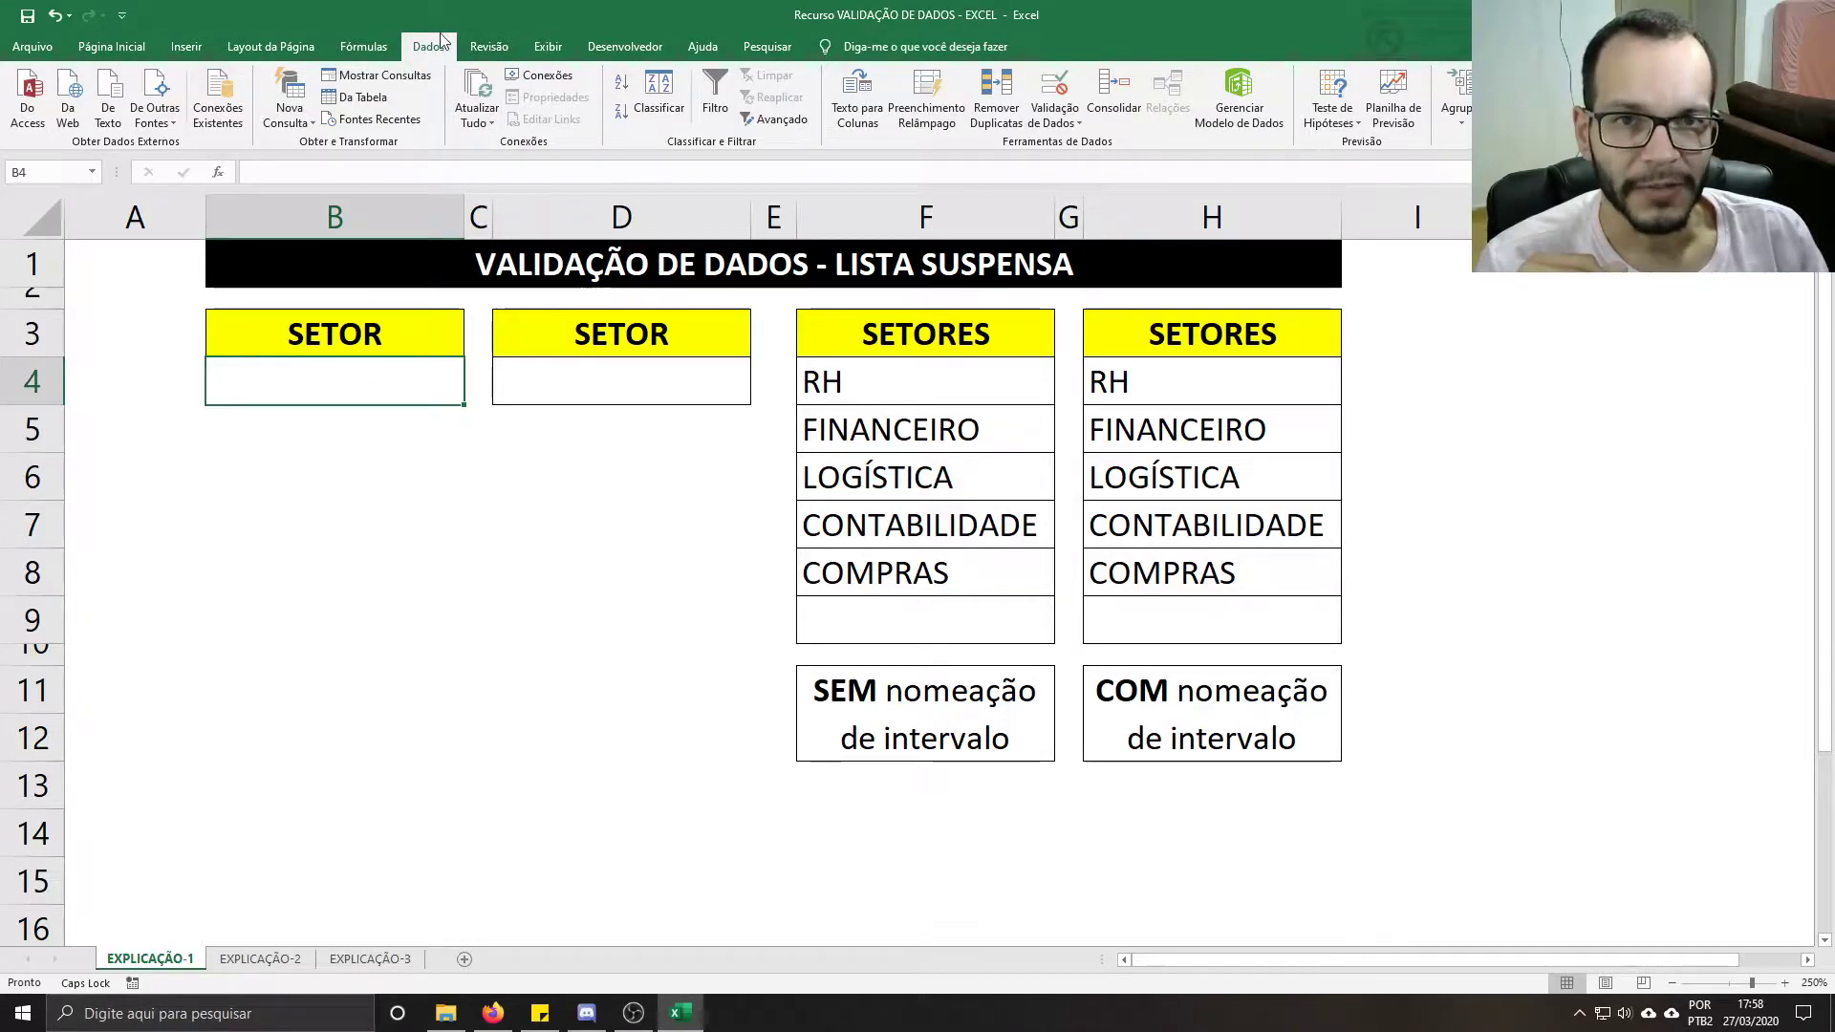
Step: Set up data validation on cell B4 that allows a list with F4:F9 as its source
click(1070, 118)
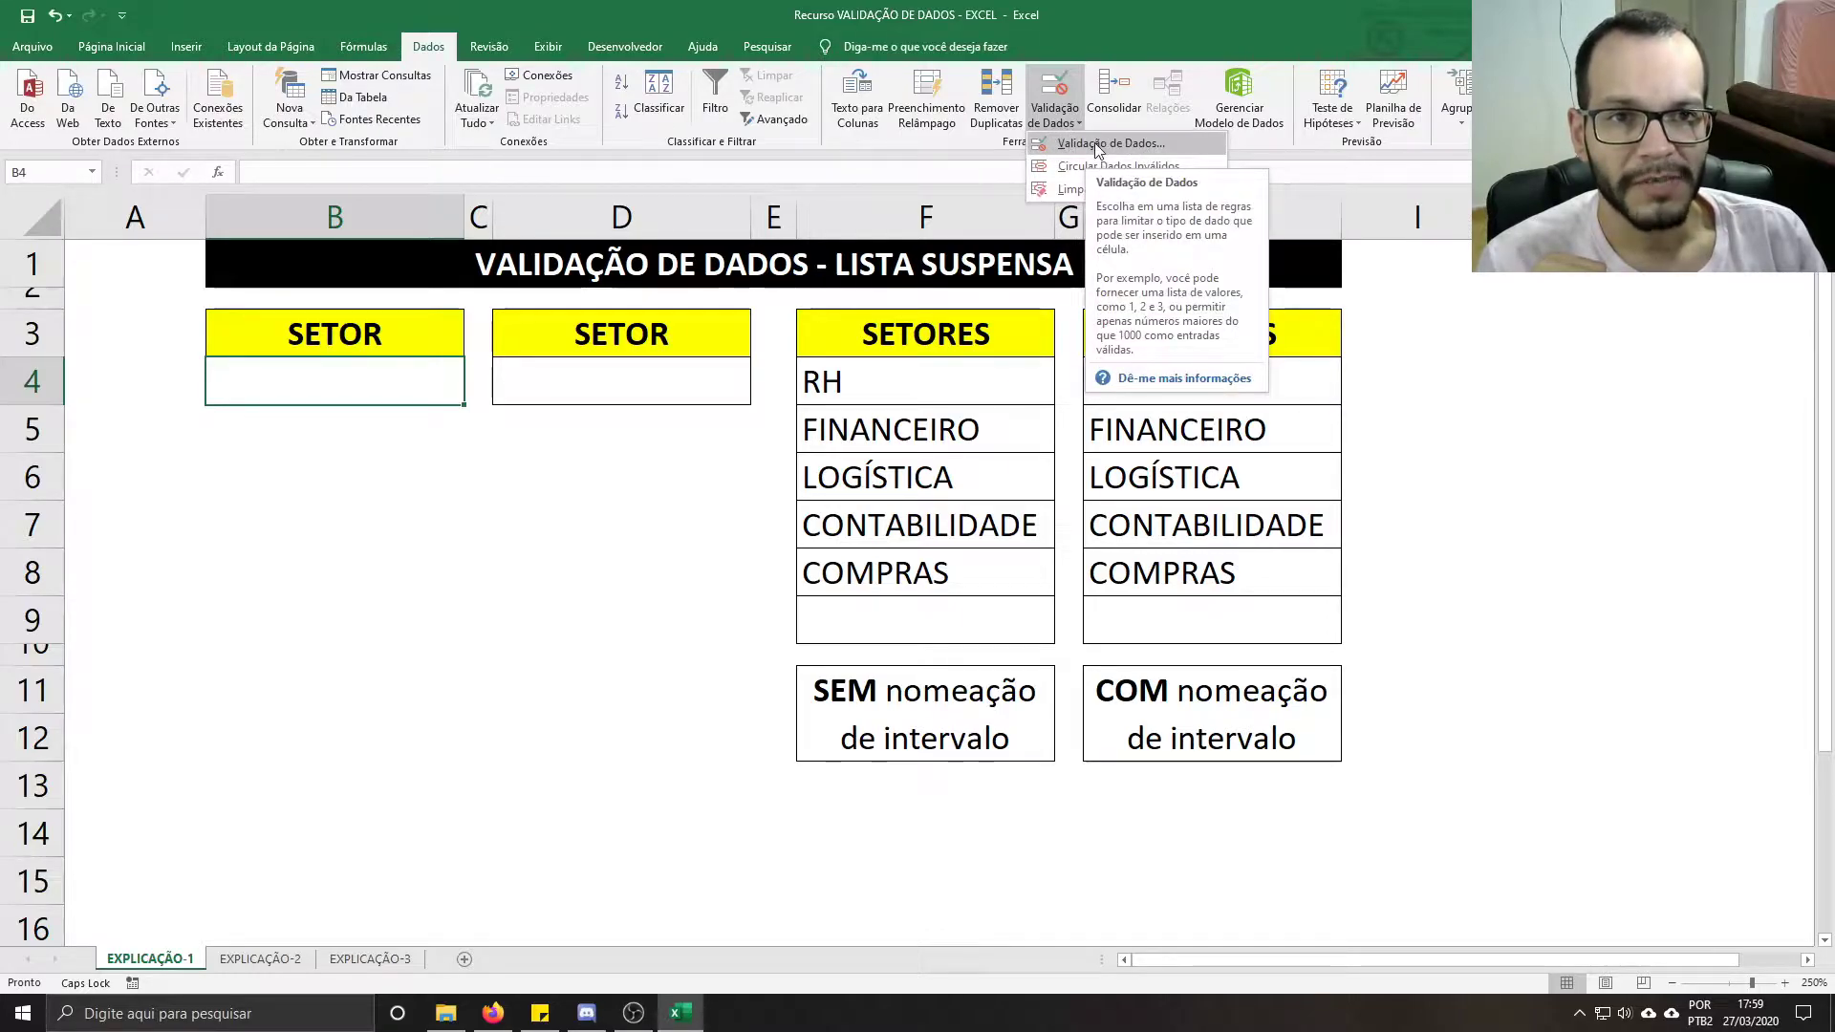
click(1096, 150)
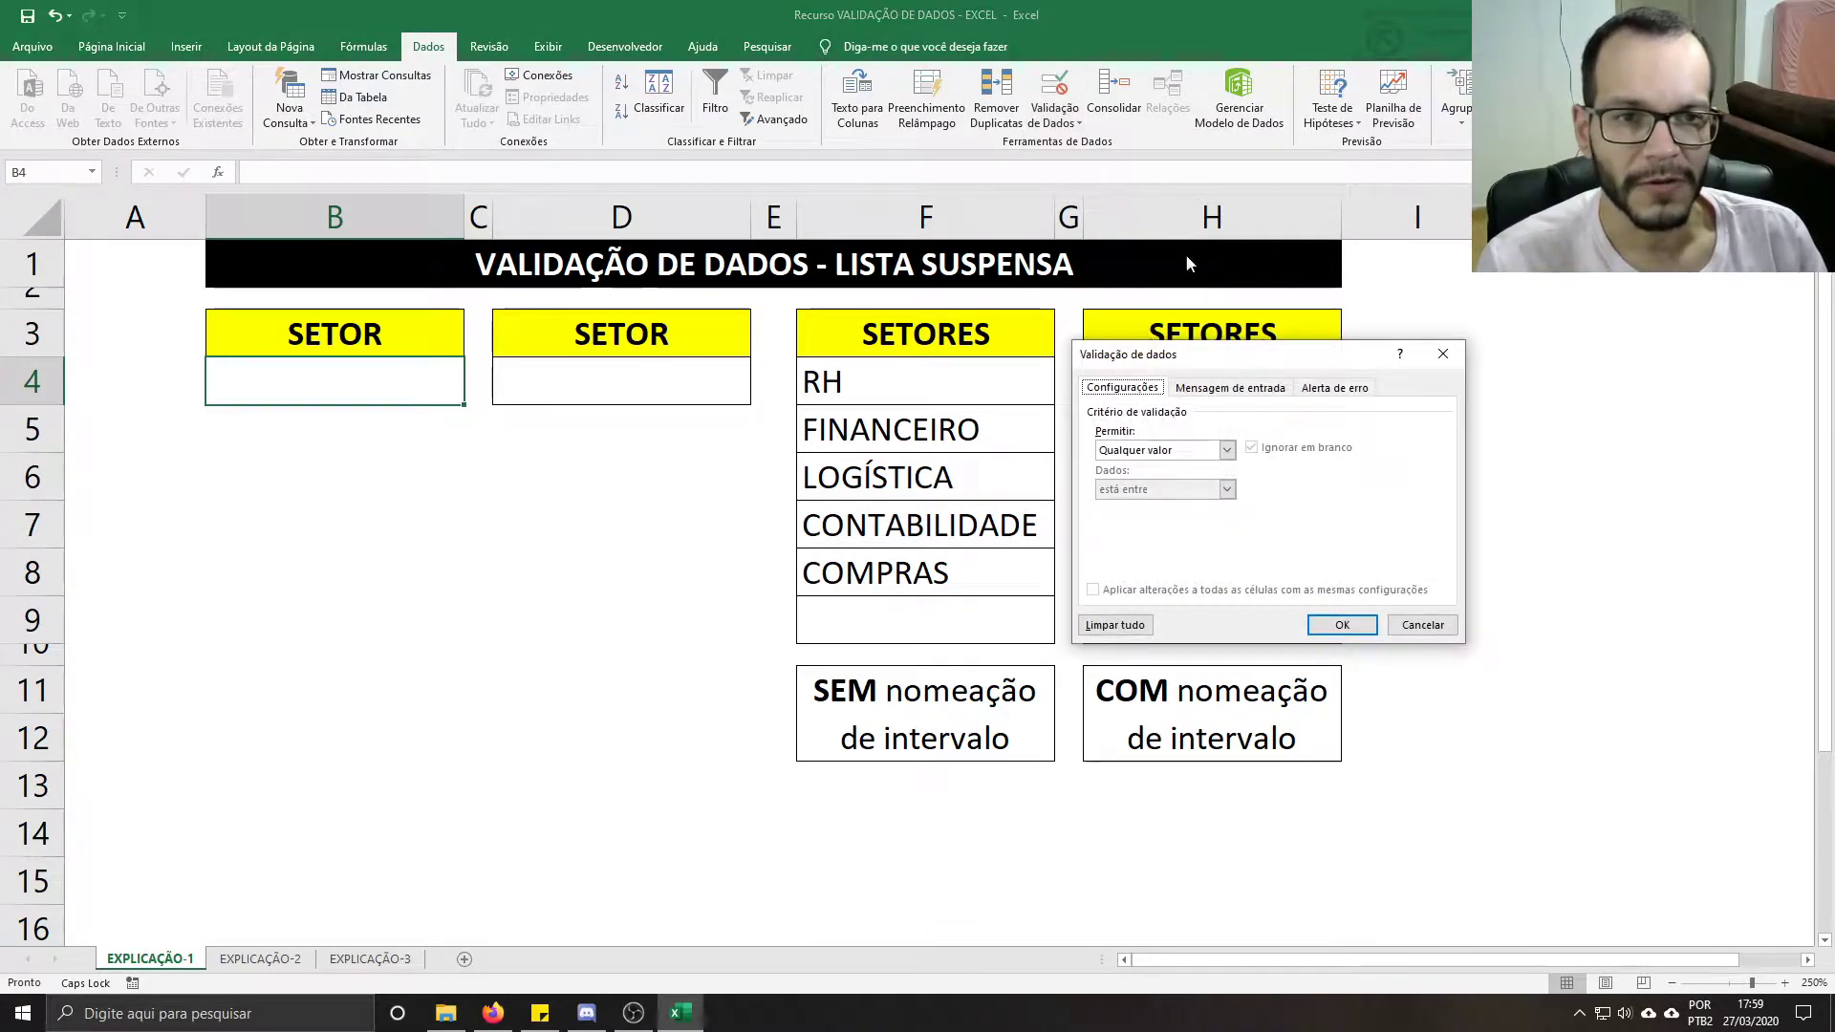
drag(1140, 360, 1131, 364)
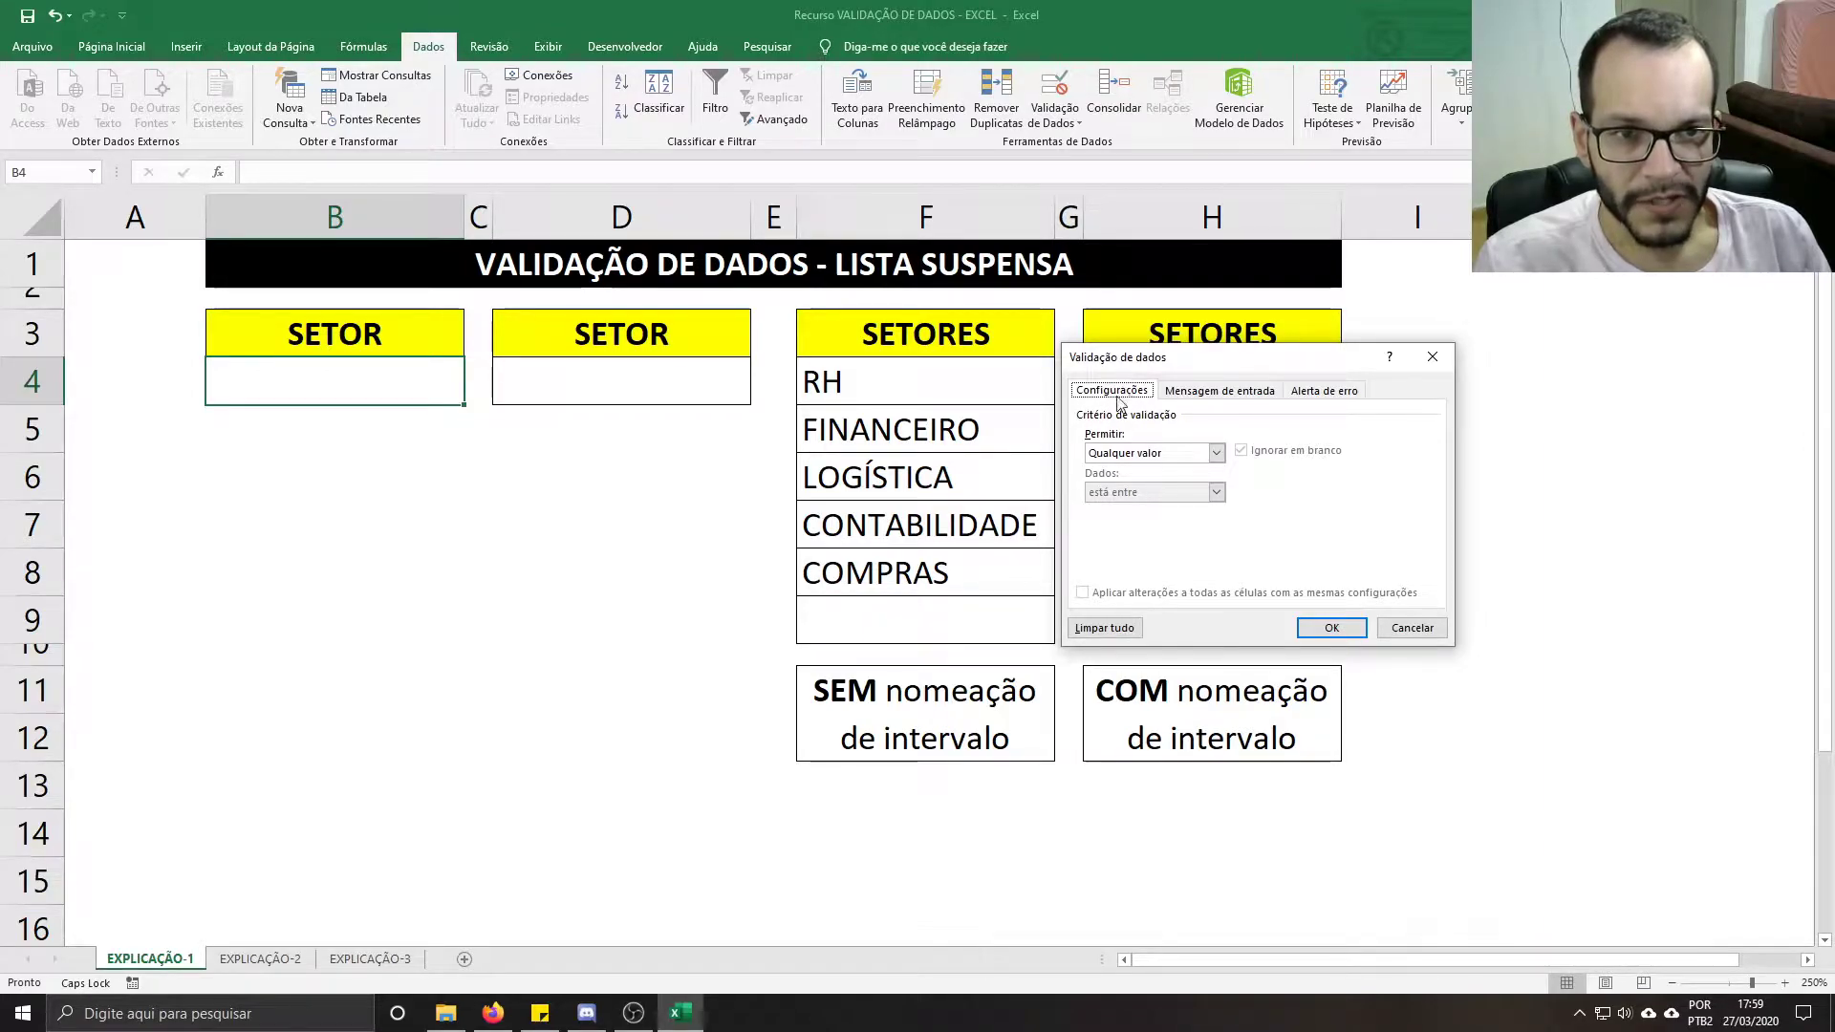
click(1108, 455)
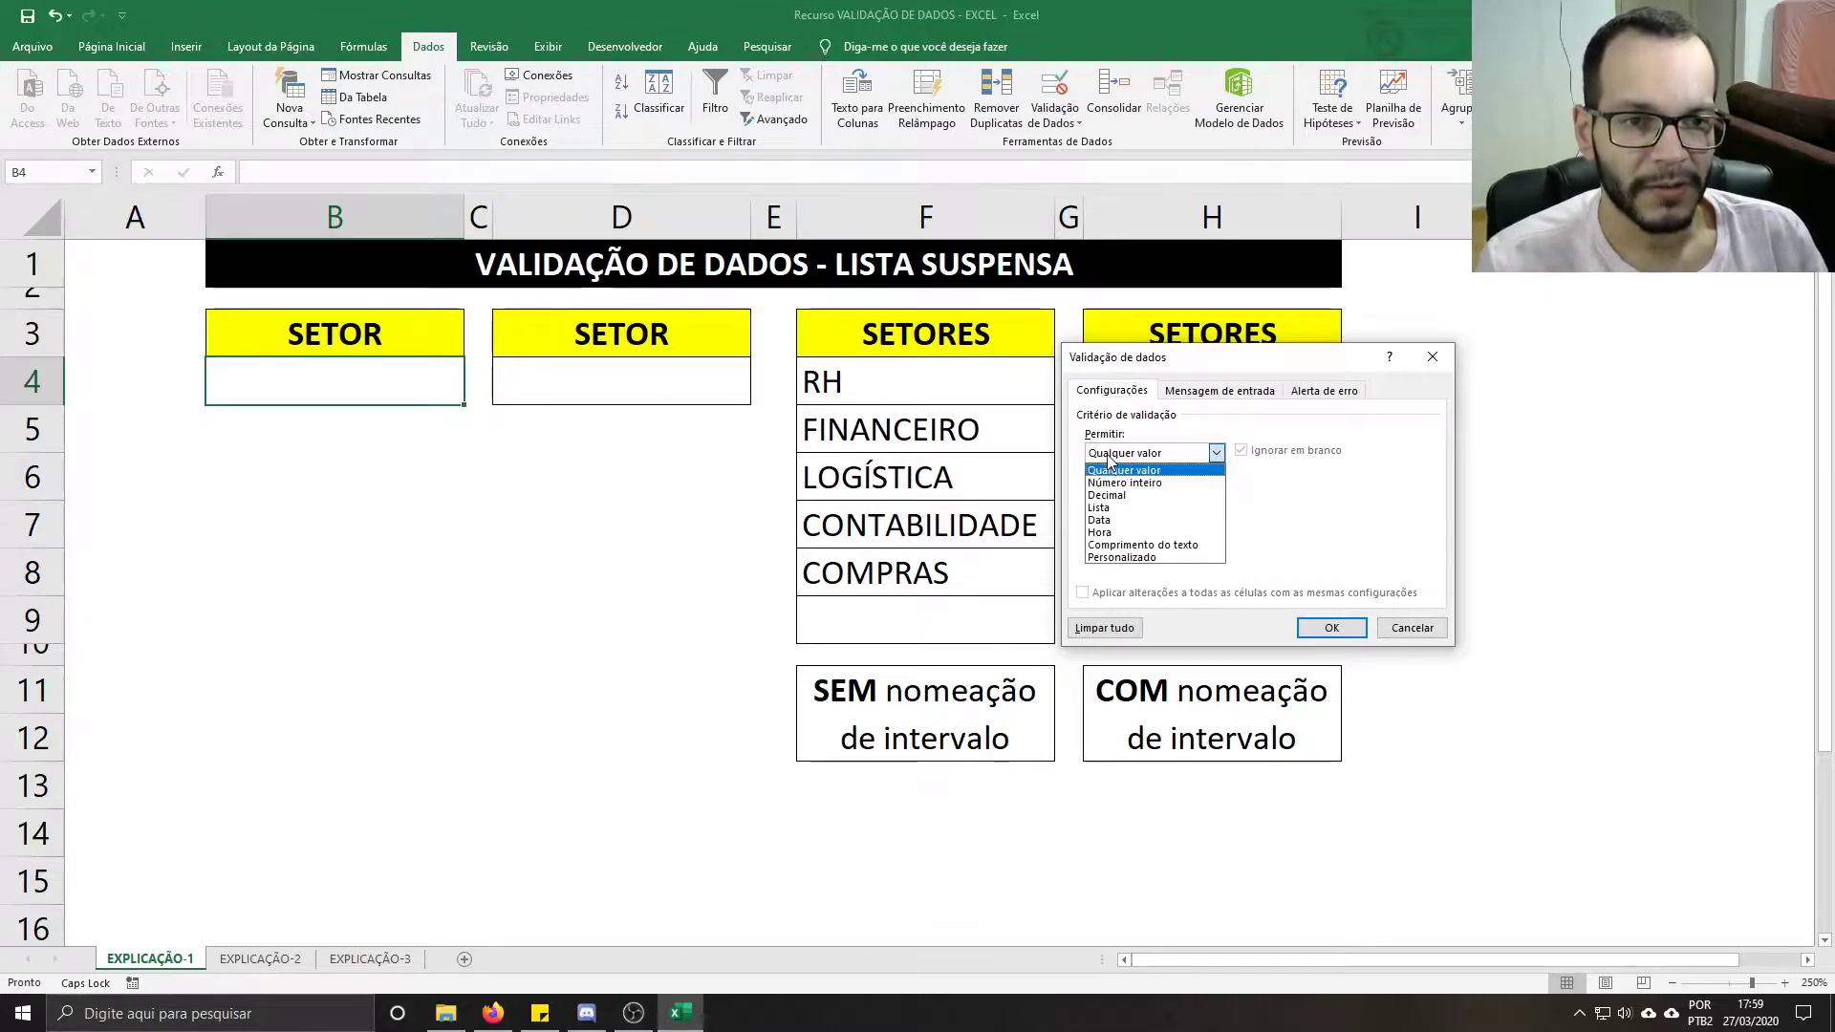
click(1107, 508)
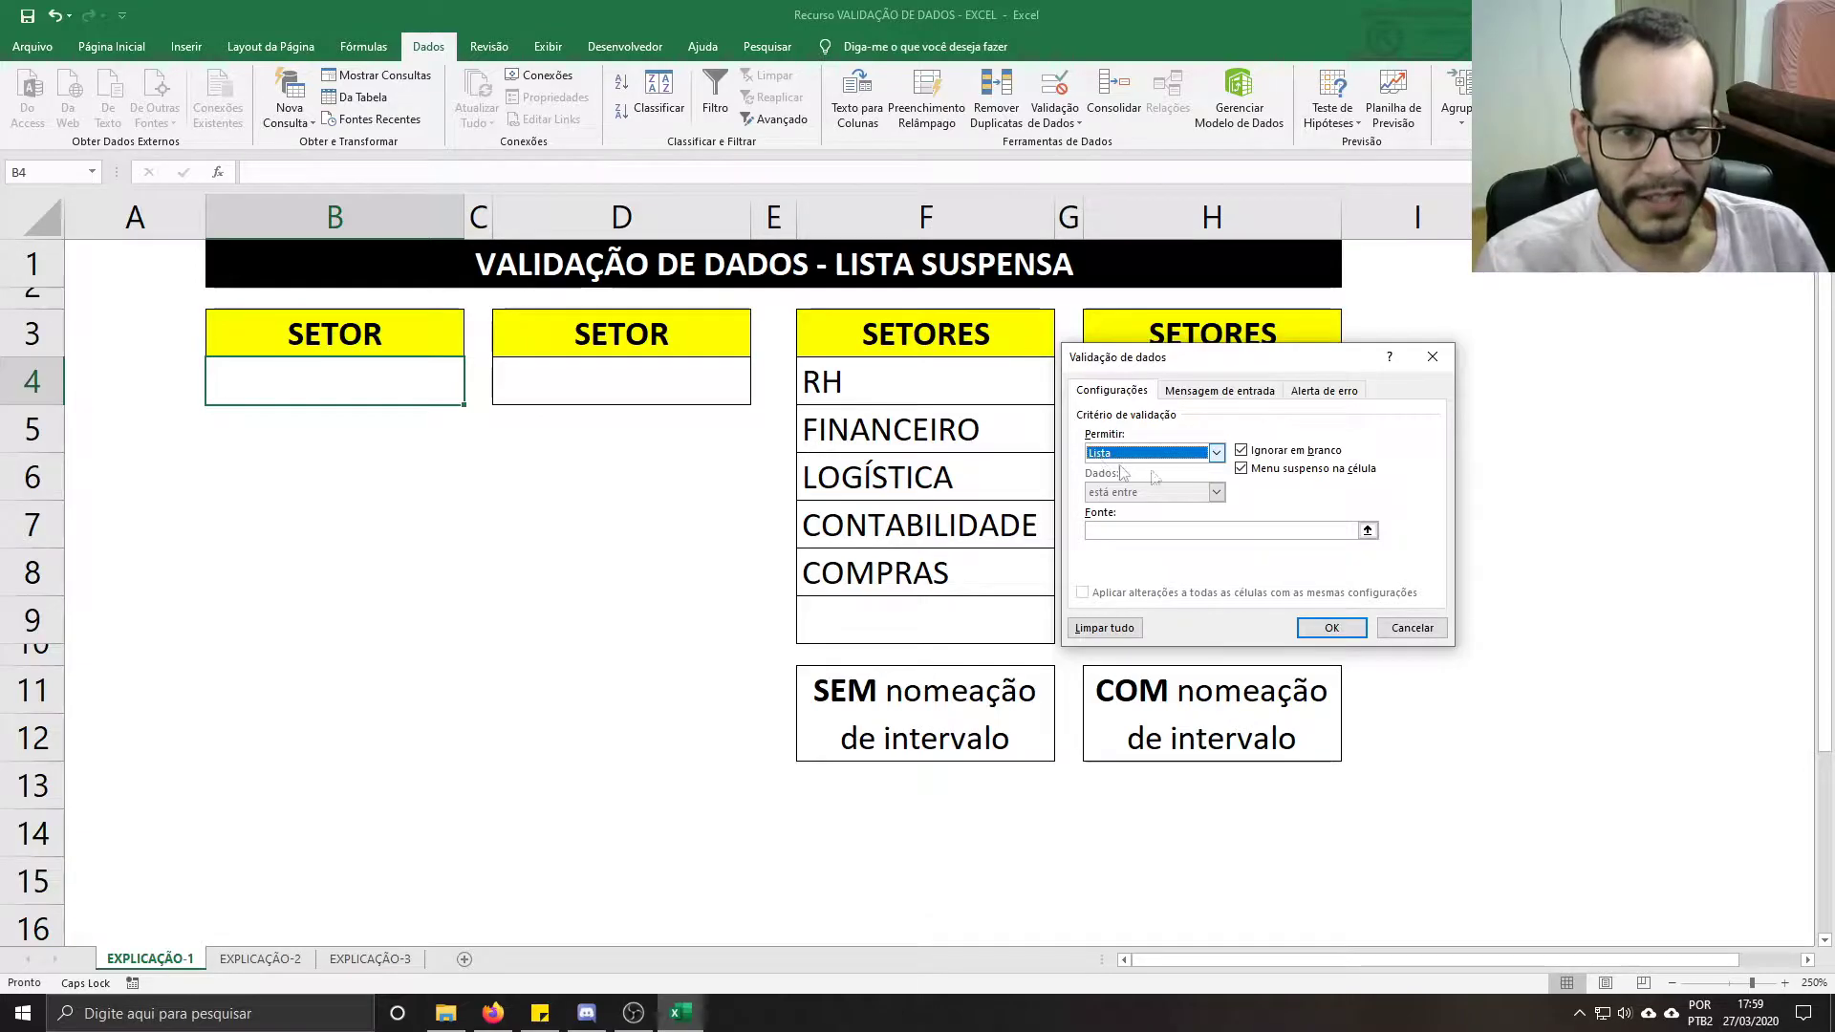
click(1117, 530)
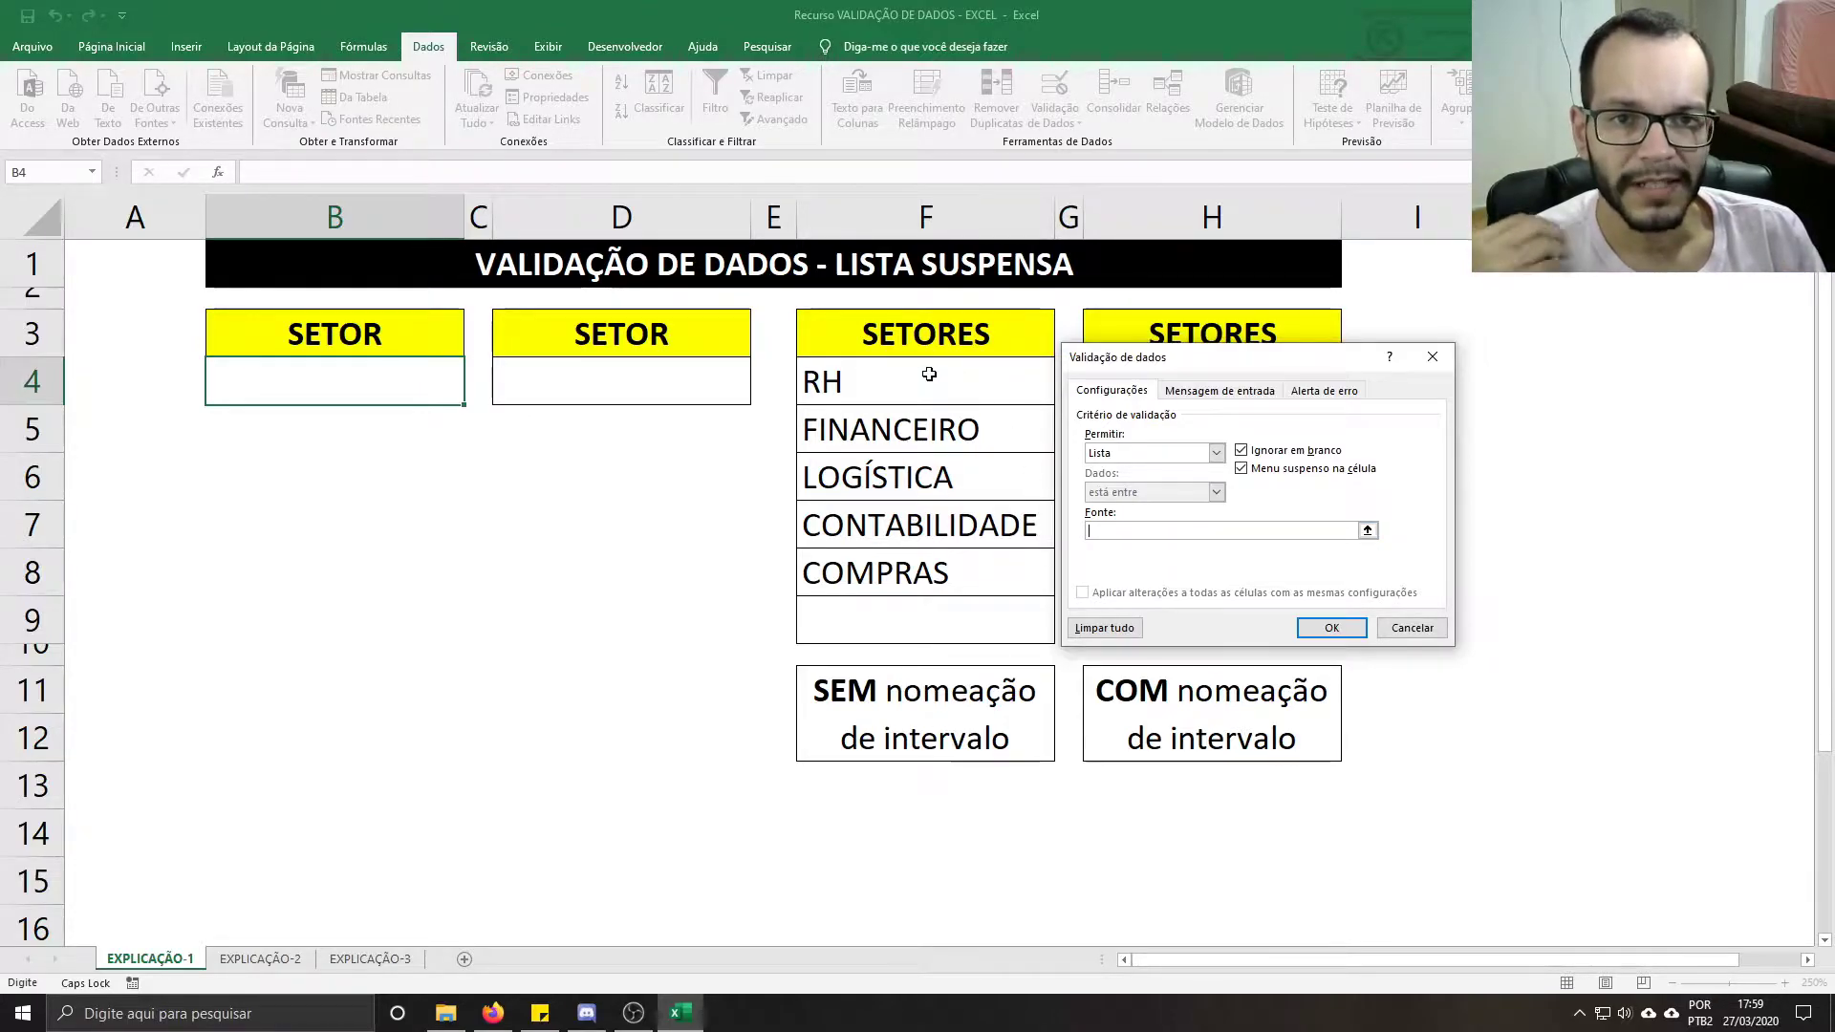
drag(893, 378, 882, 606)
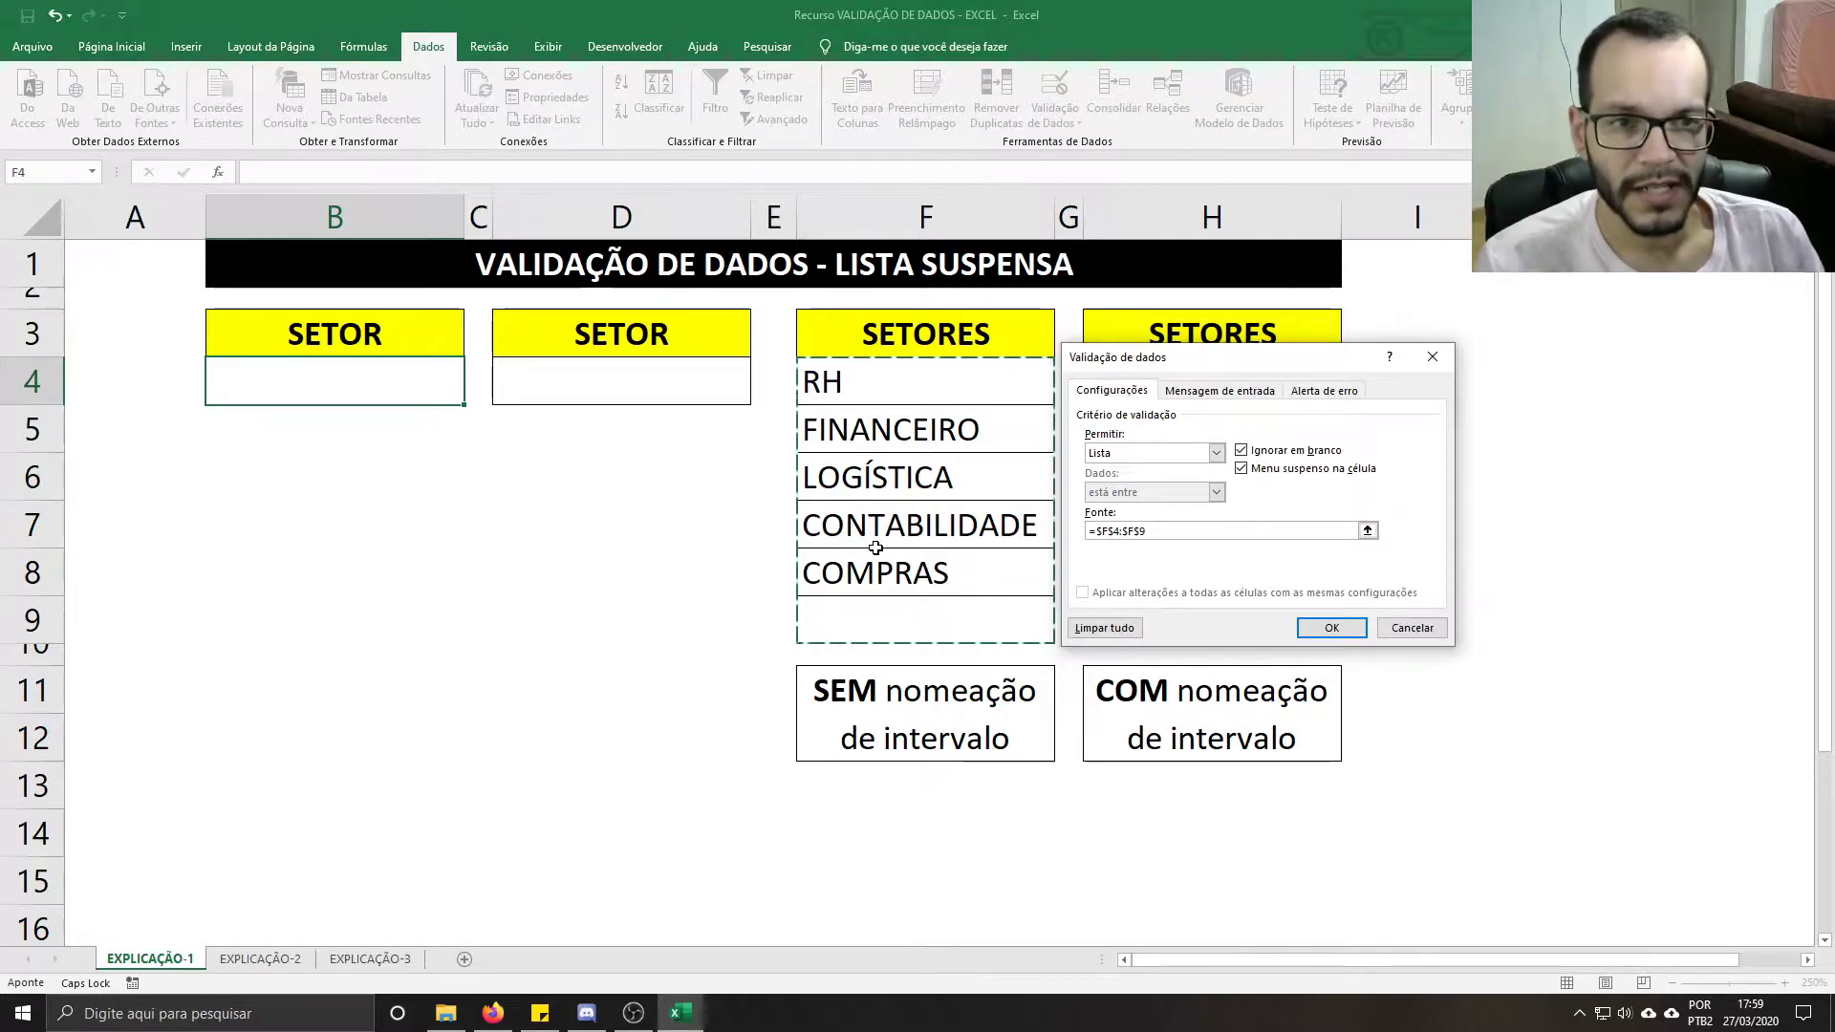
Step: Add a Parar-style error alert titled "ATENÇÃO!" with the message "Digita novamente ou escolha um valor na lista." and apply the validation
click(1220, 393)
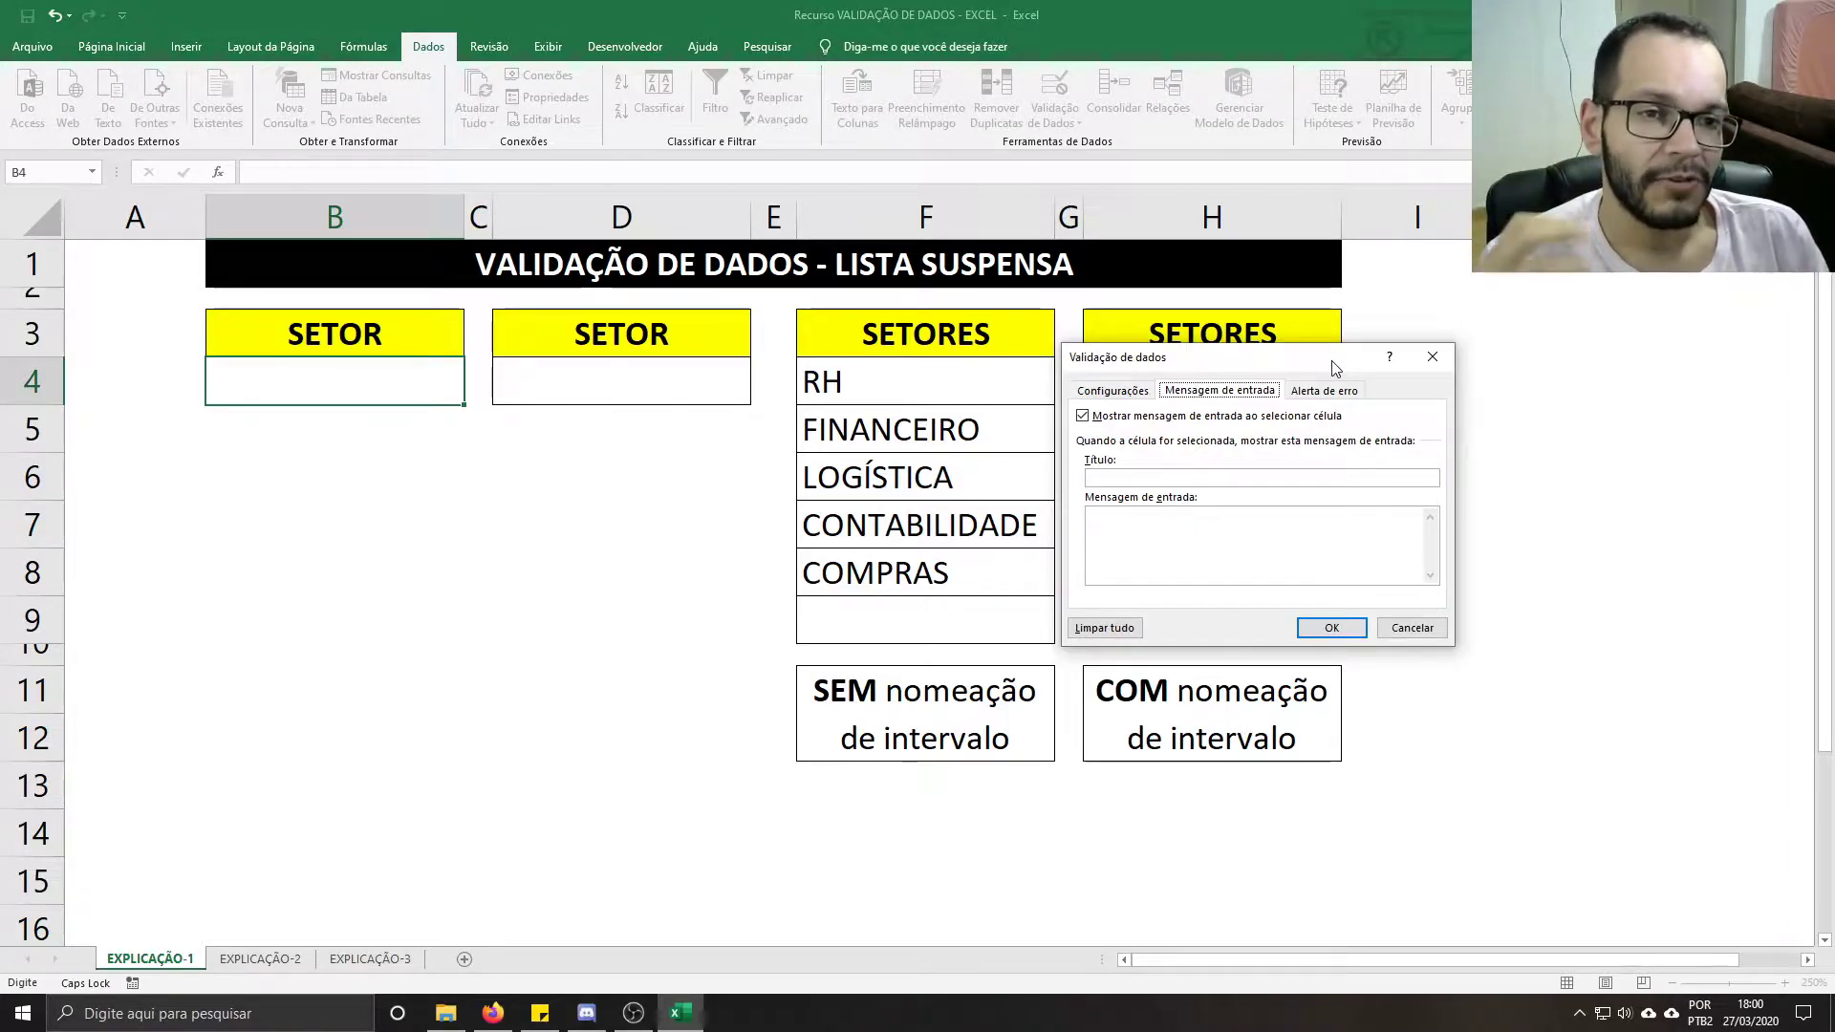
click(1331, 392)
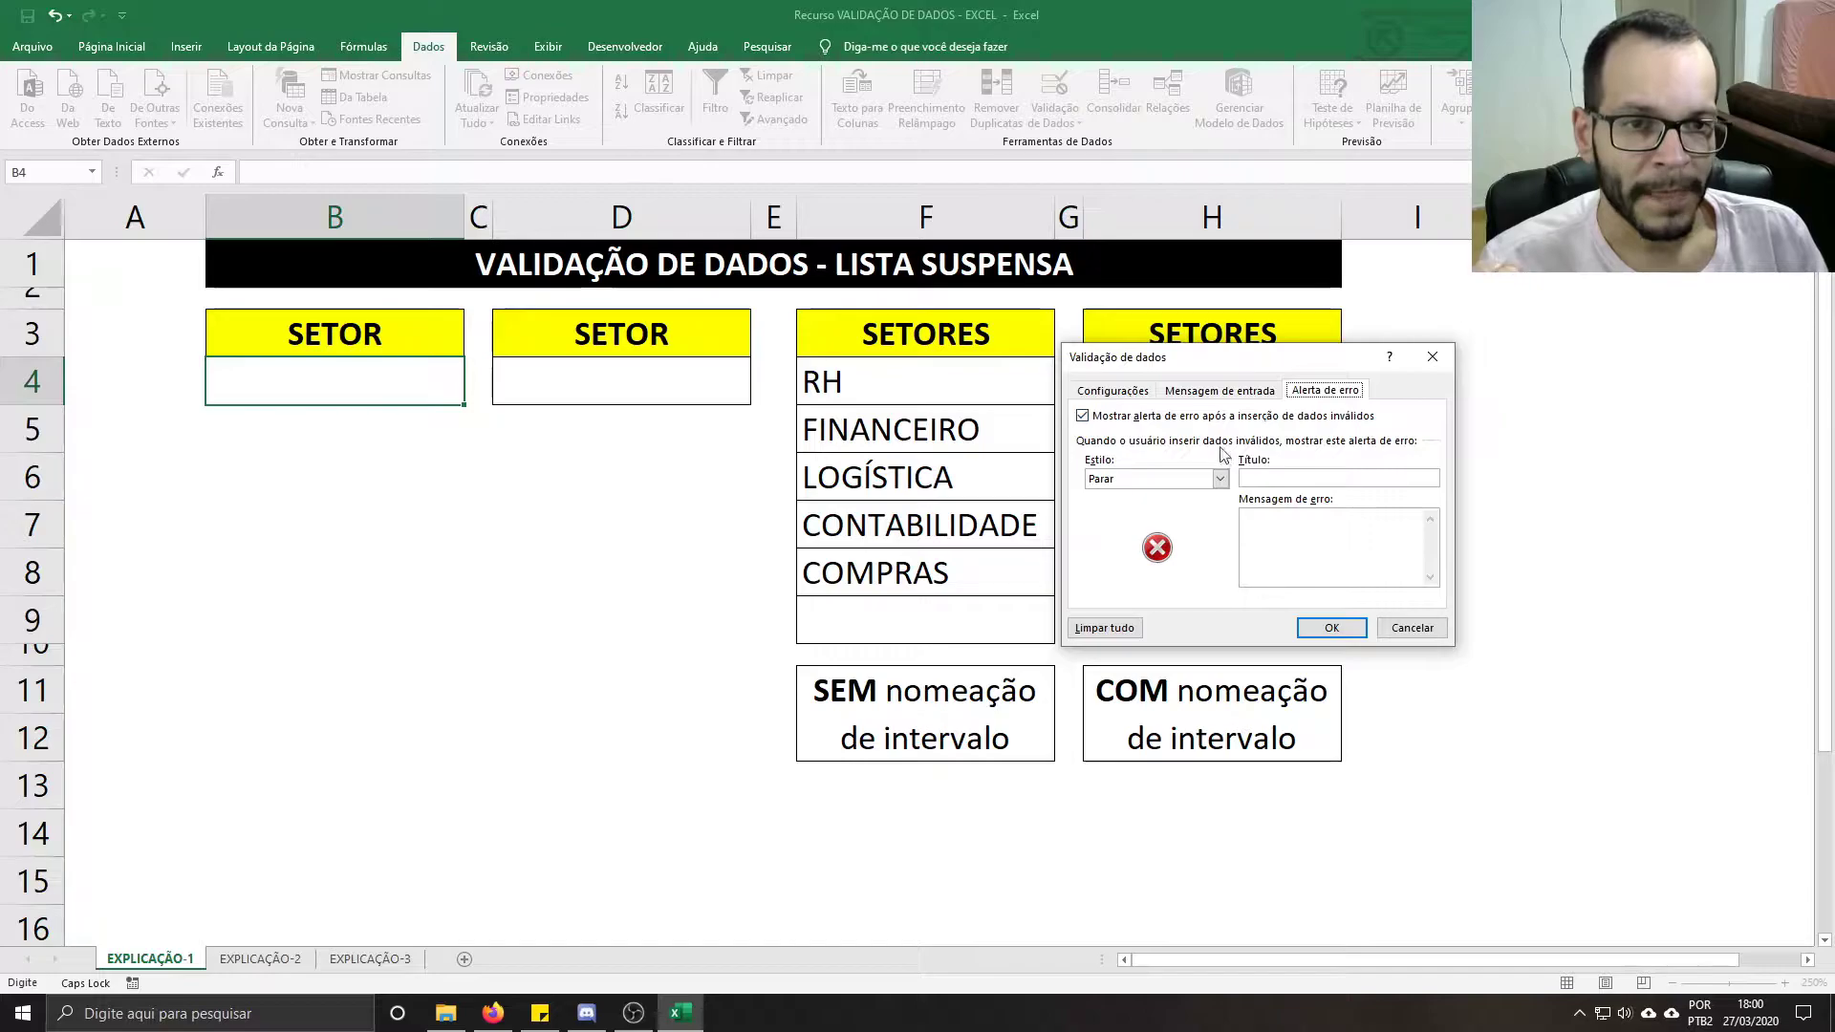
click(1182, 483)
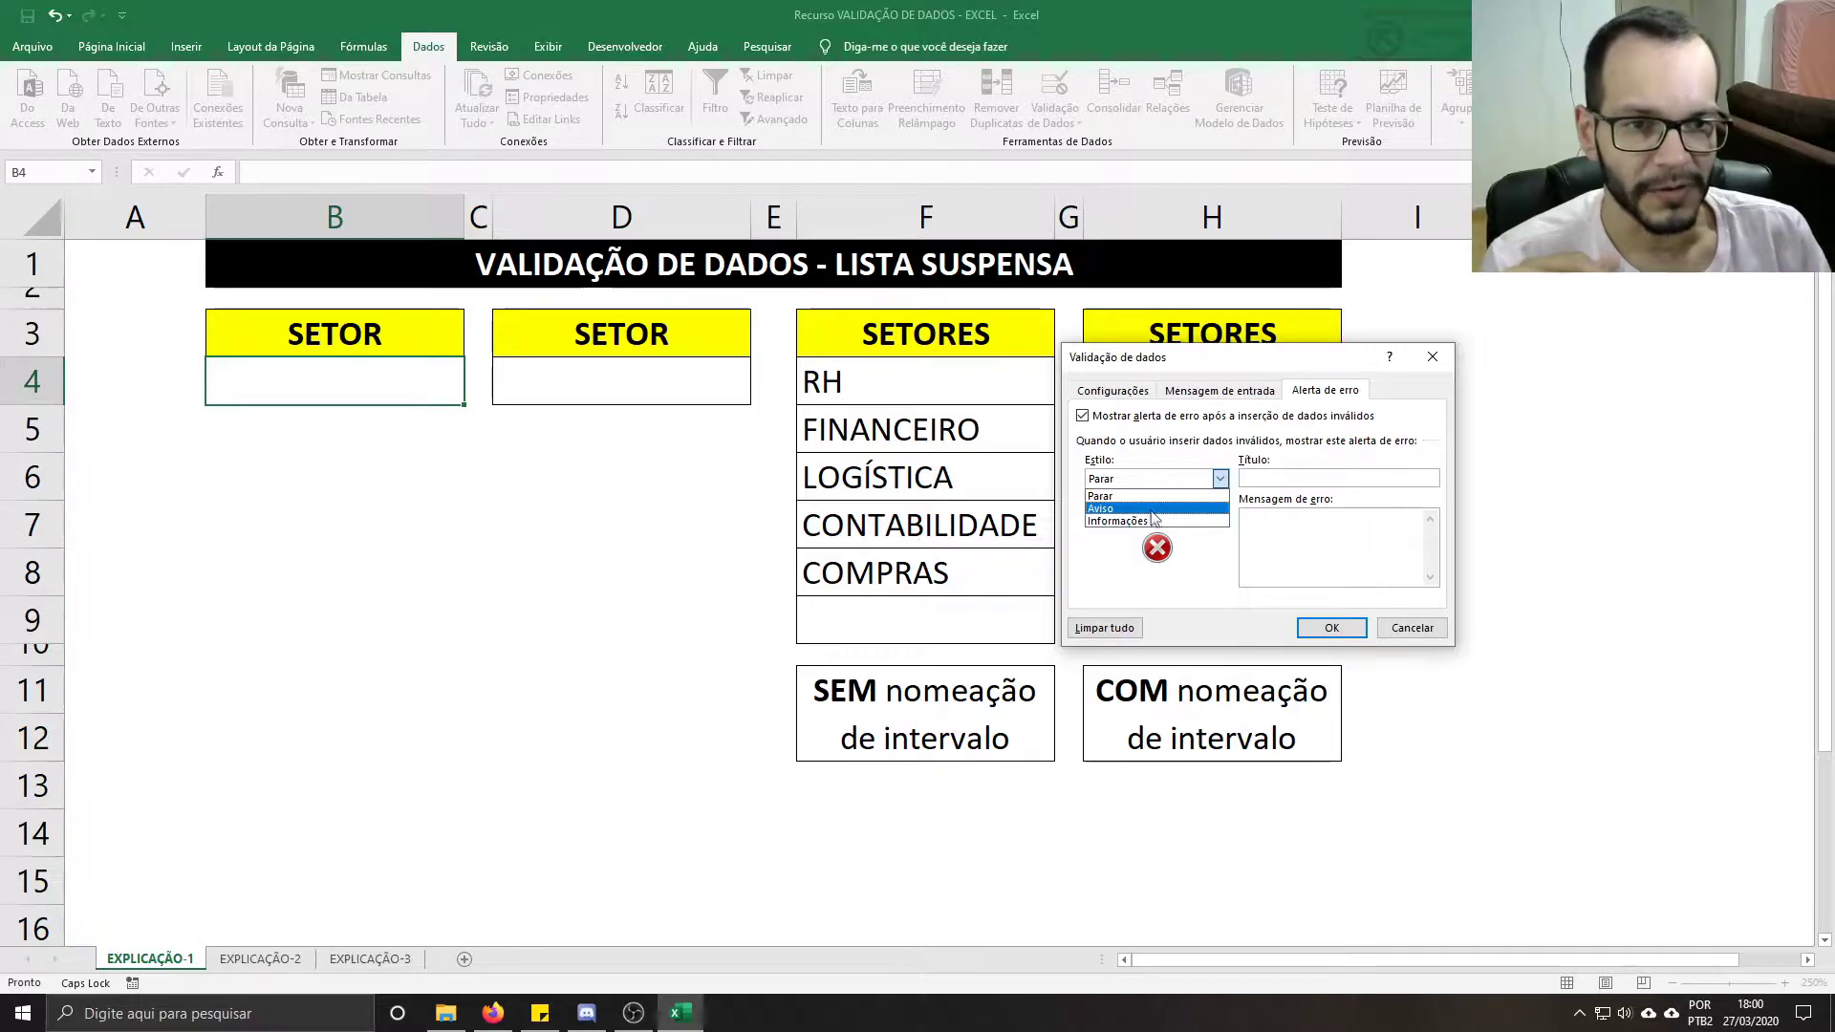
click(1157, 497)
click(1321, 481)
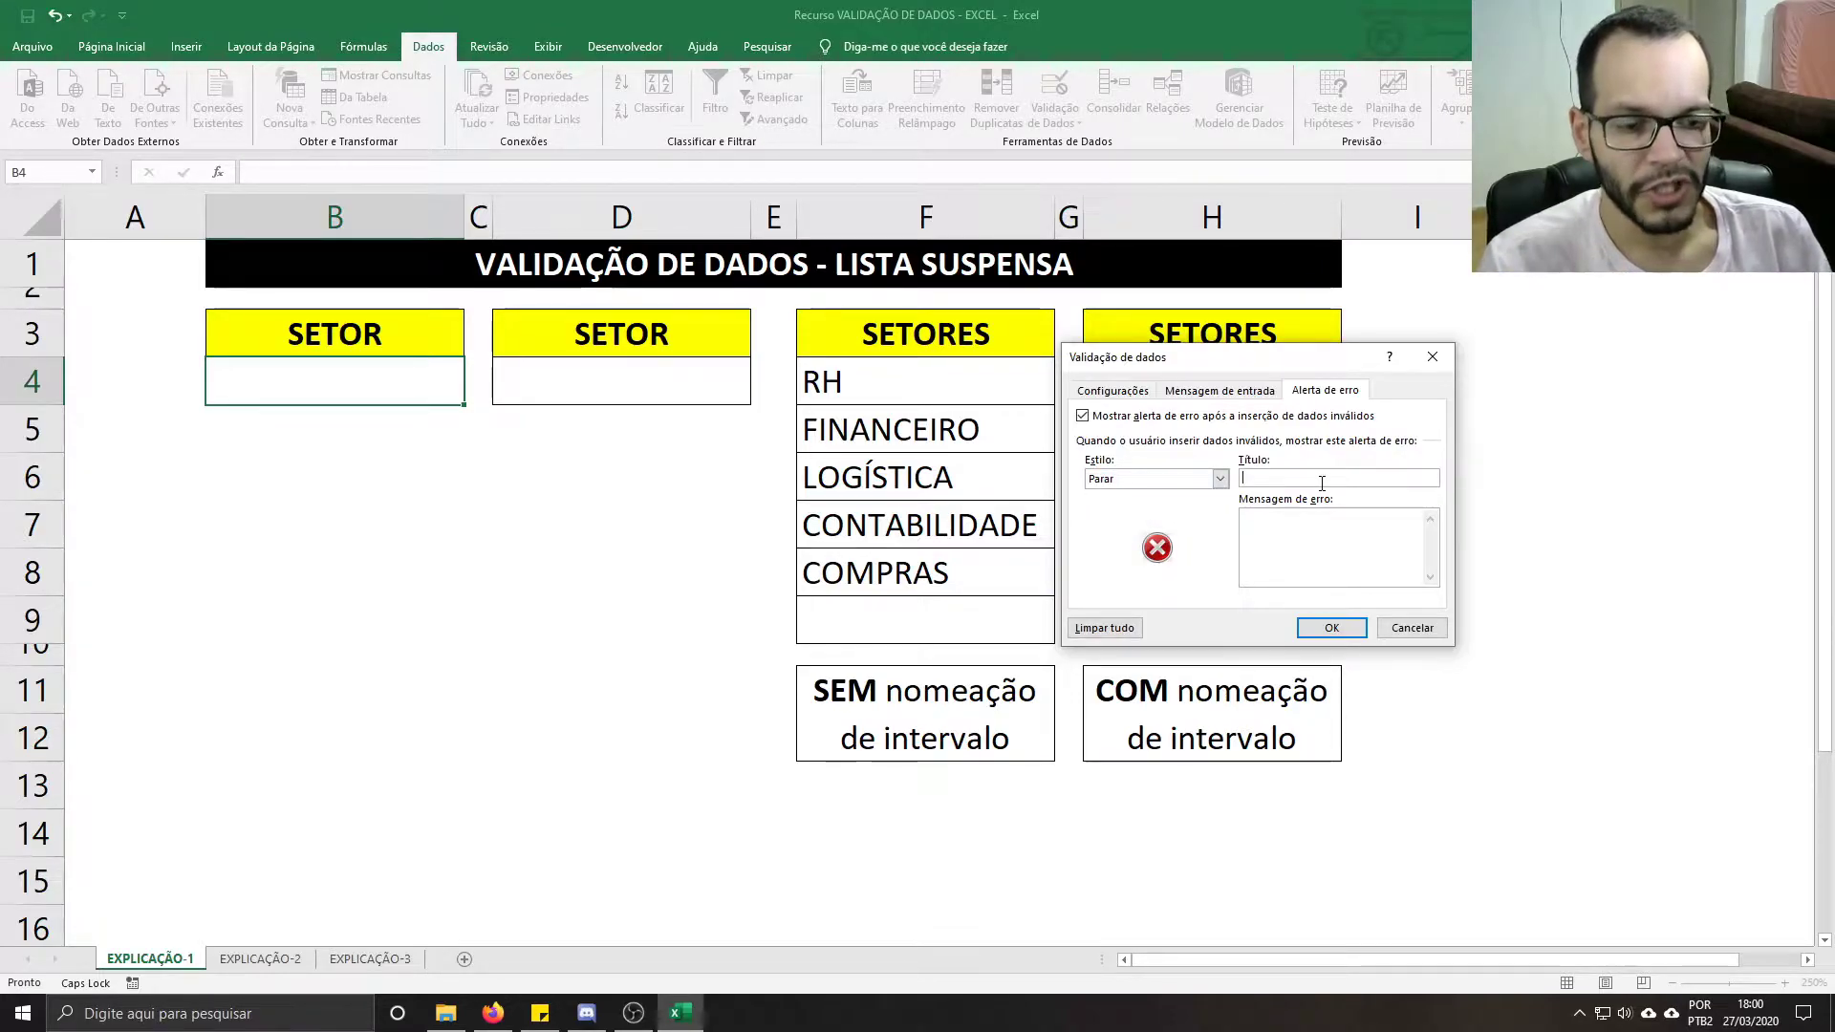
text(ATENÇÃO!)
key(Caps_Lock)
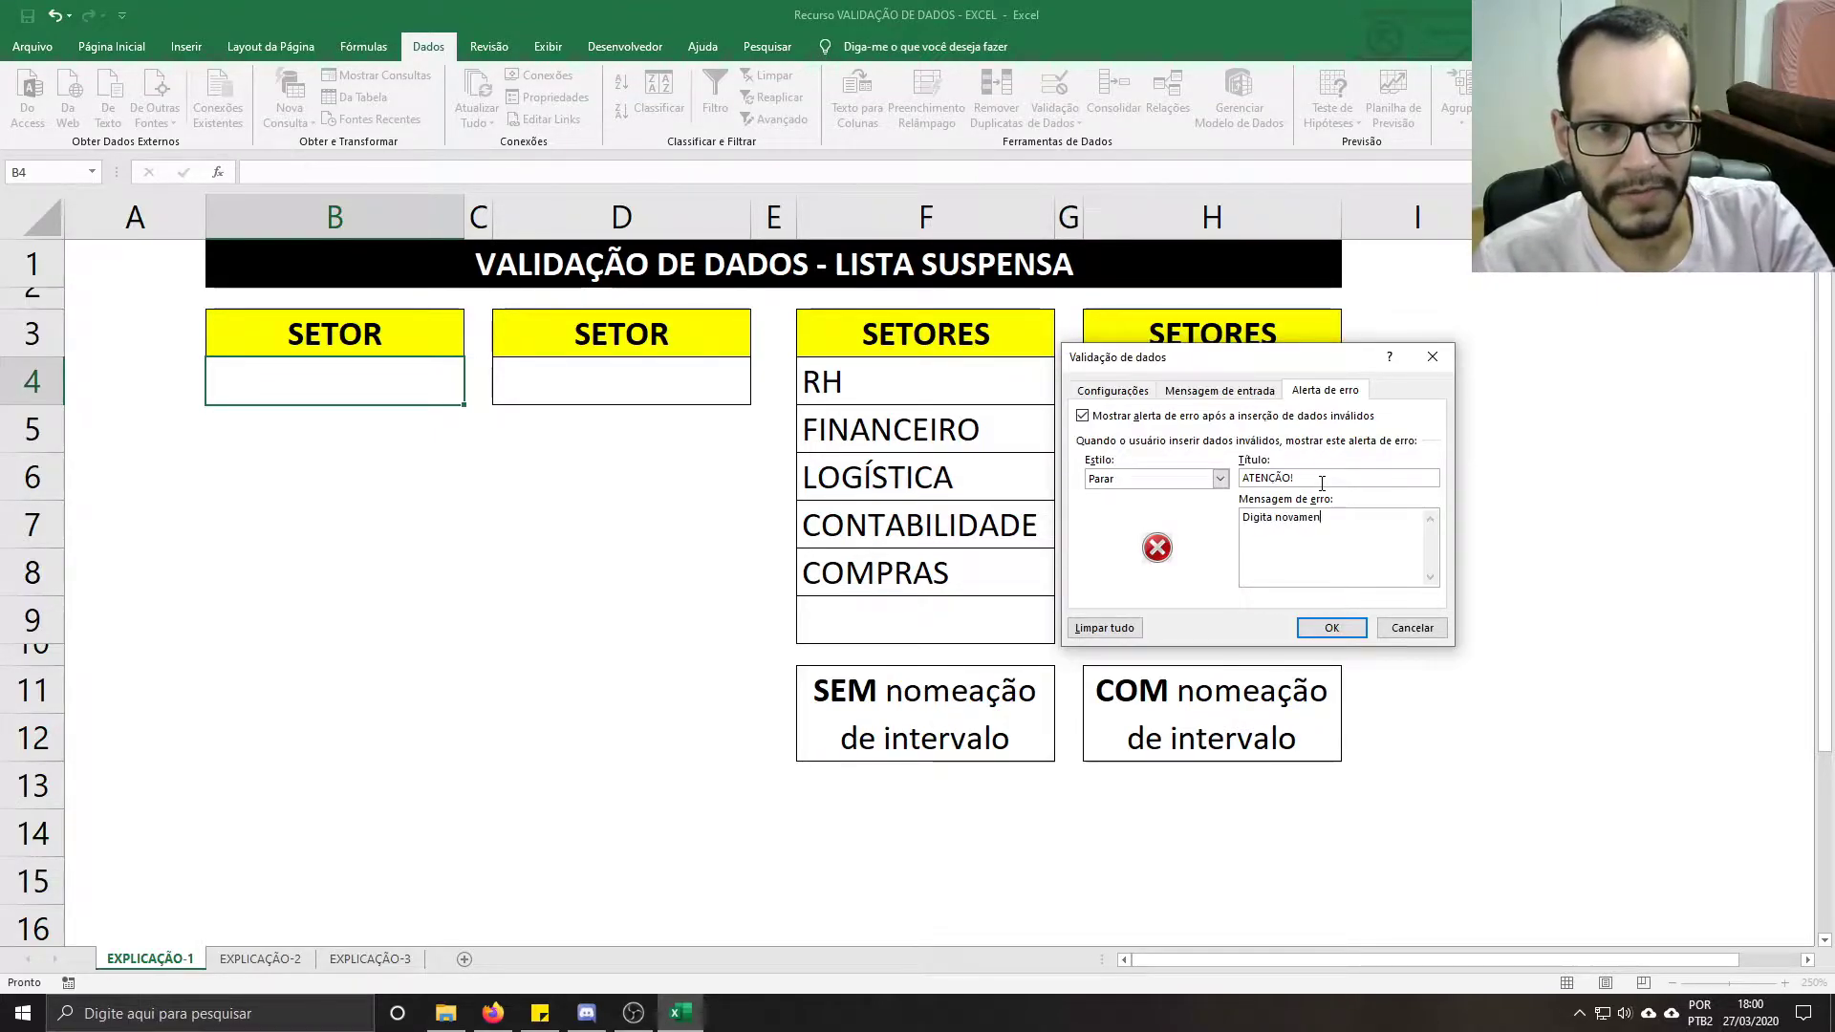
text(colha um valor na lista.)
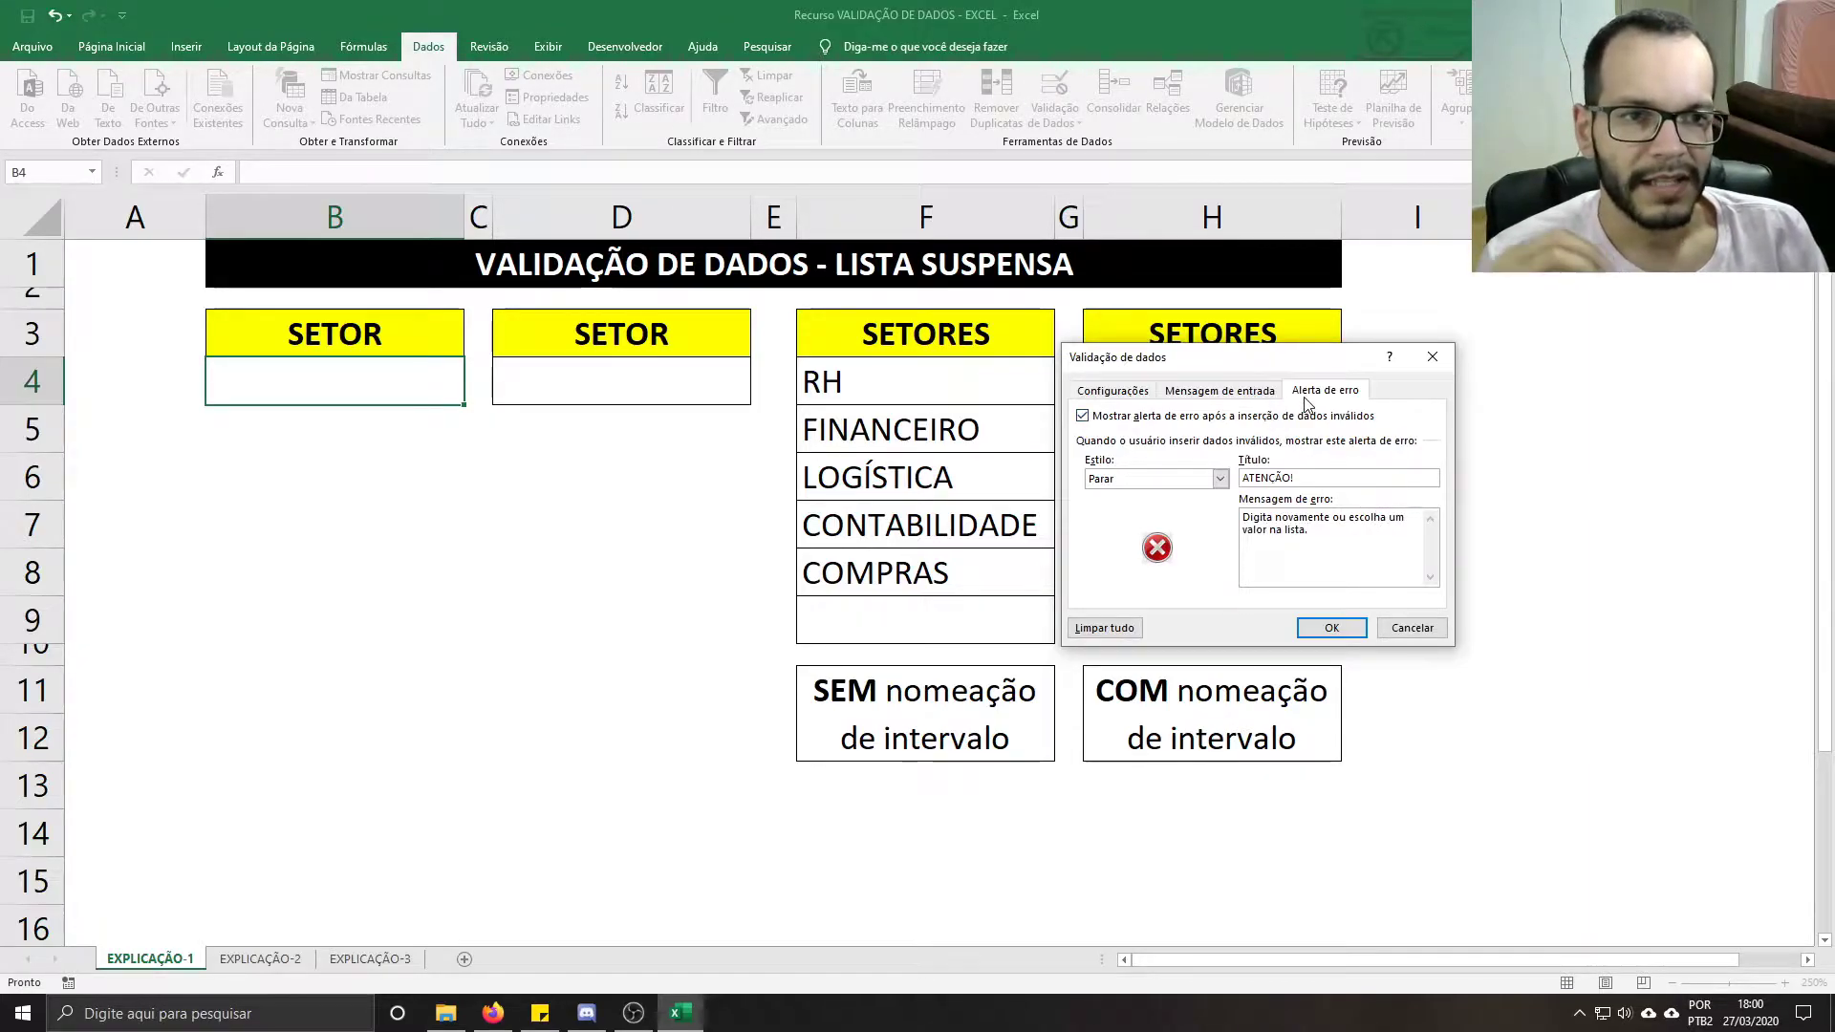
click(1249, 401)
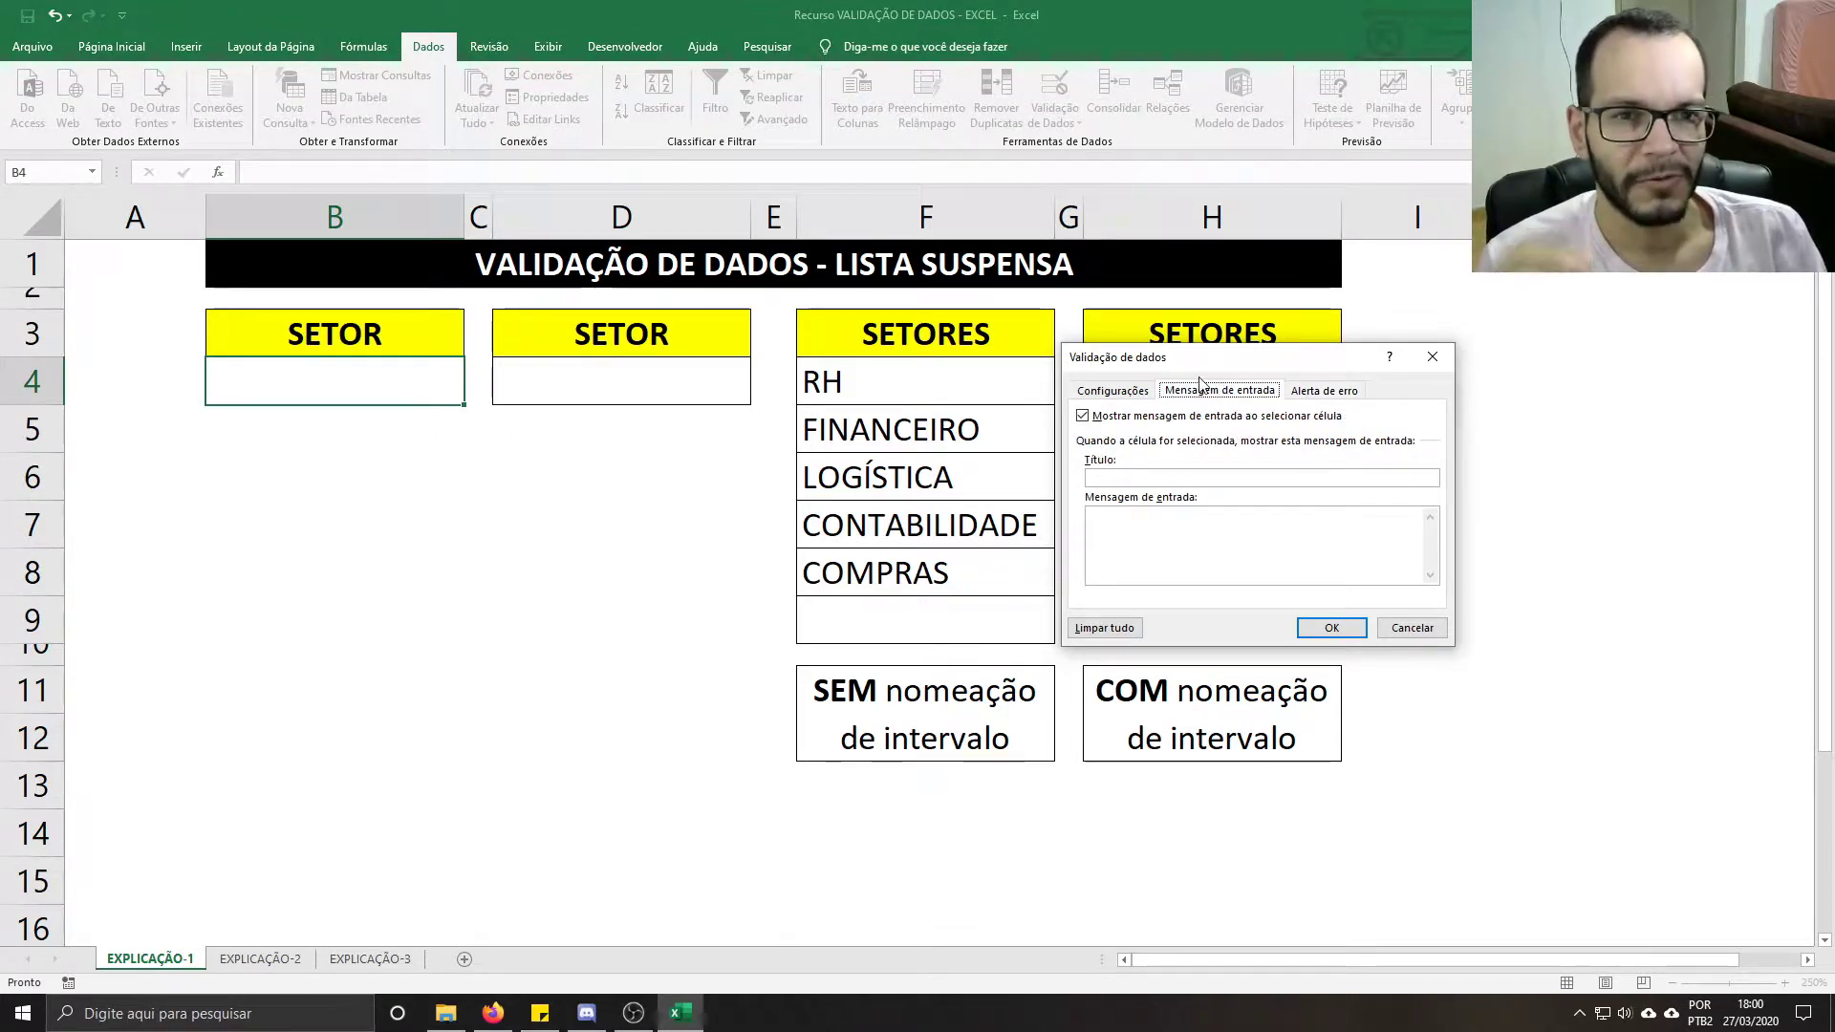
click(1131, 394)
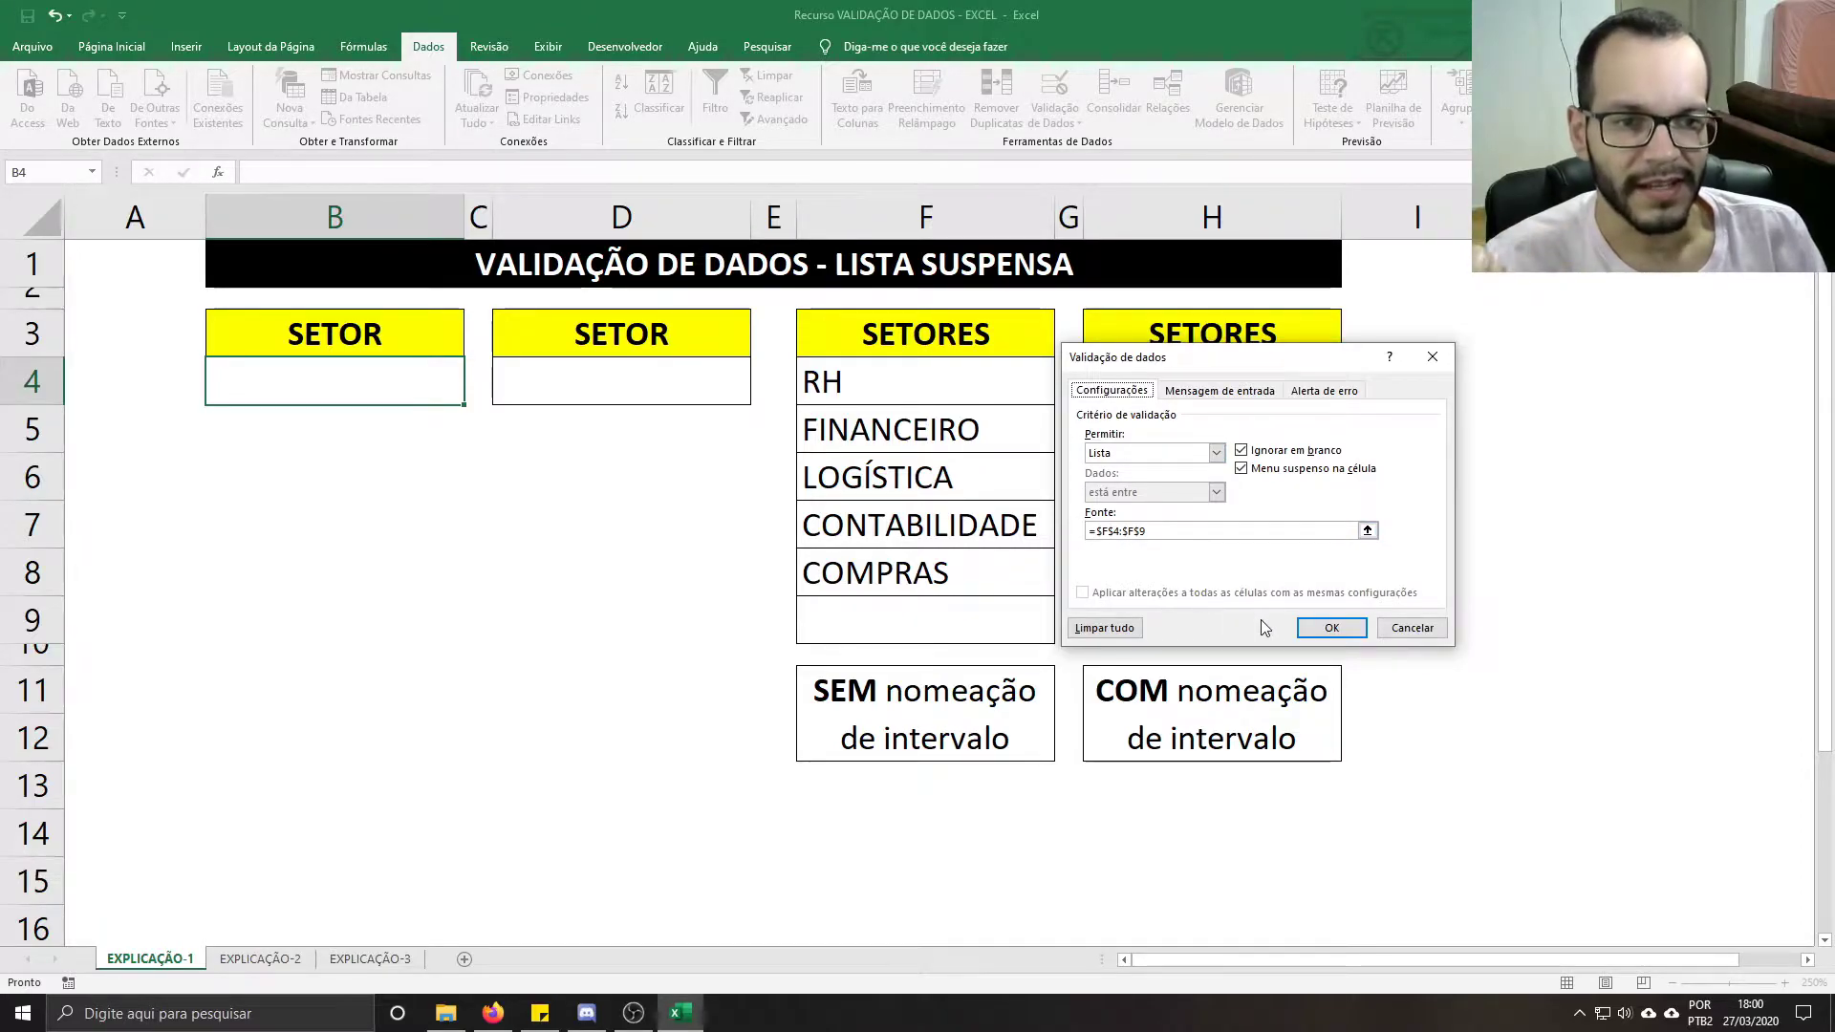
click(1334, 632)
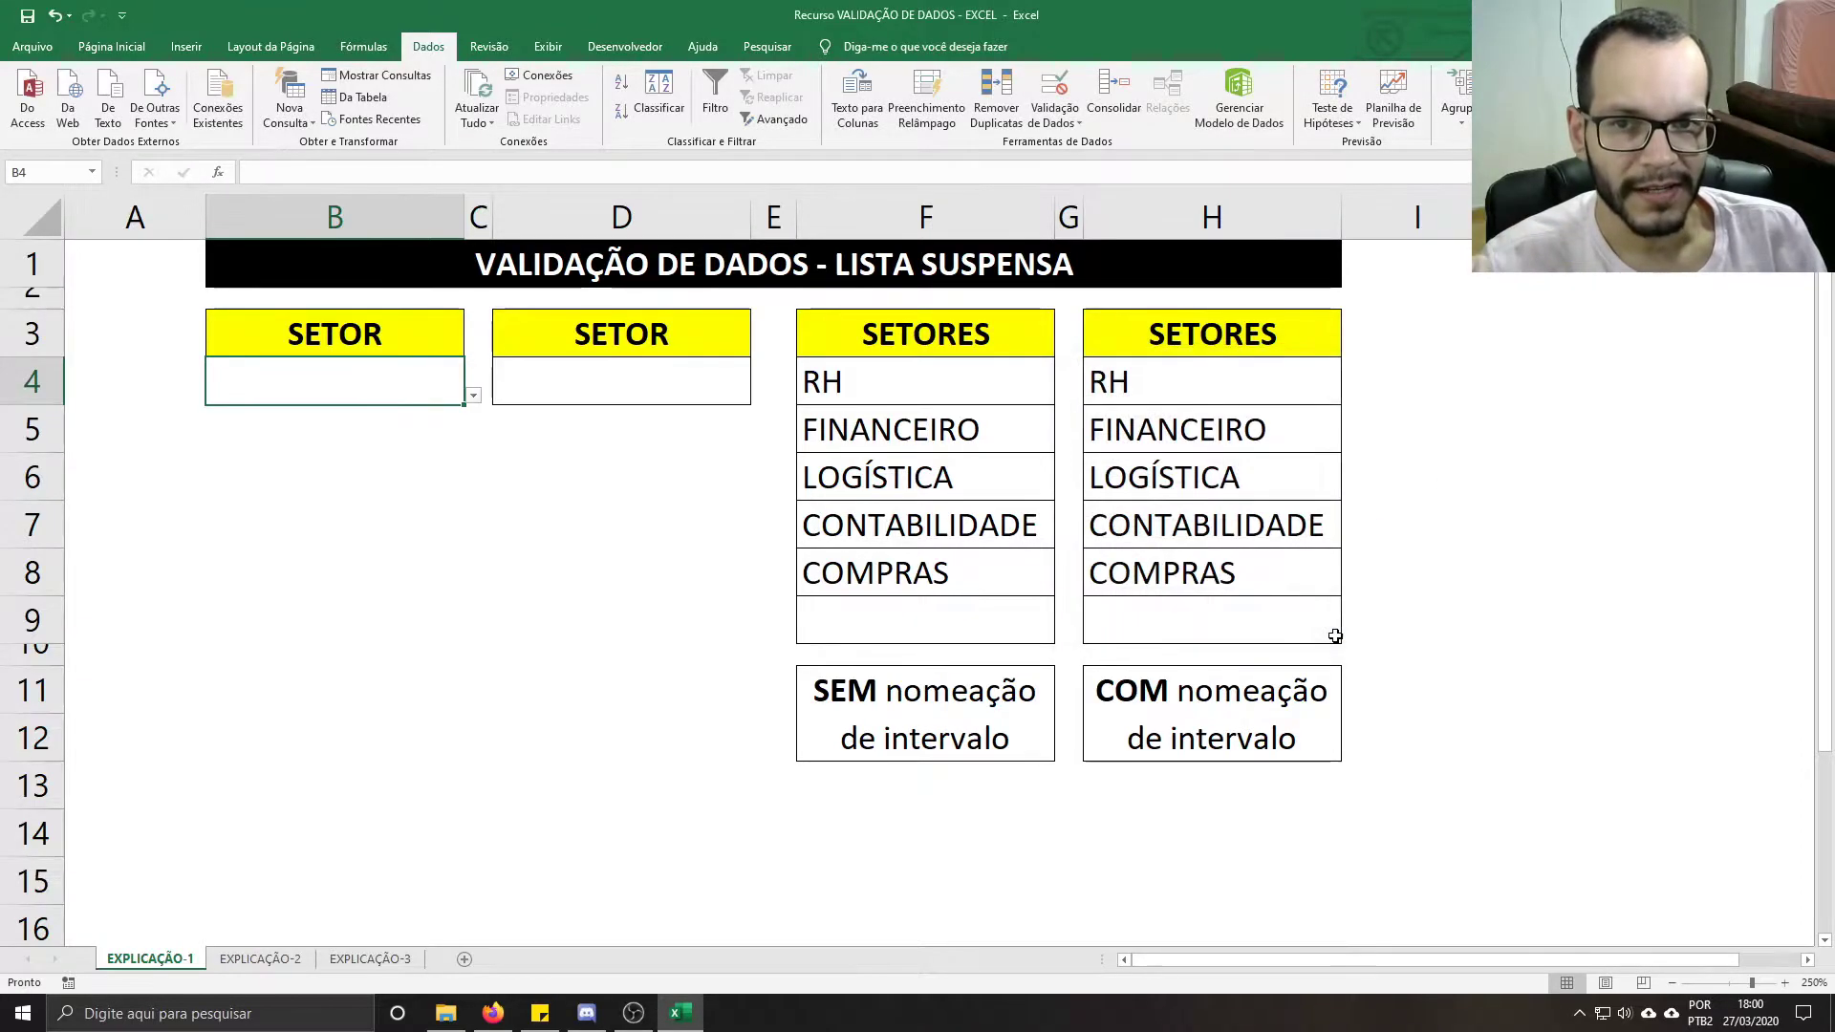
Step: Choose FINANCEIRO from the drop-down list in cell B4
click(474, 397)
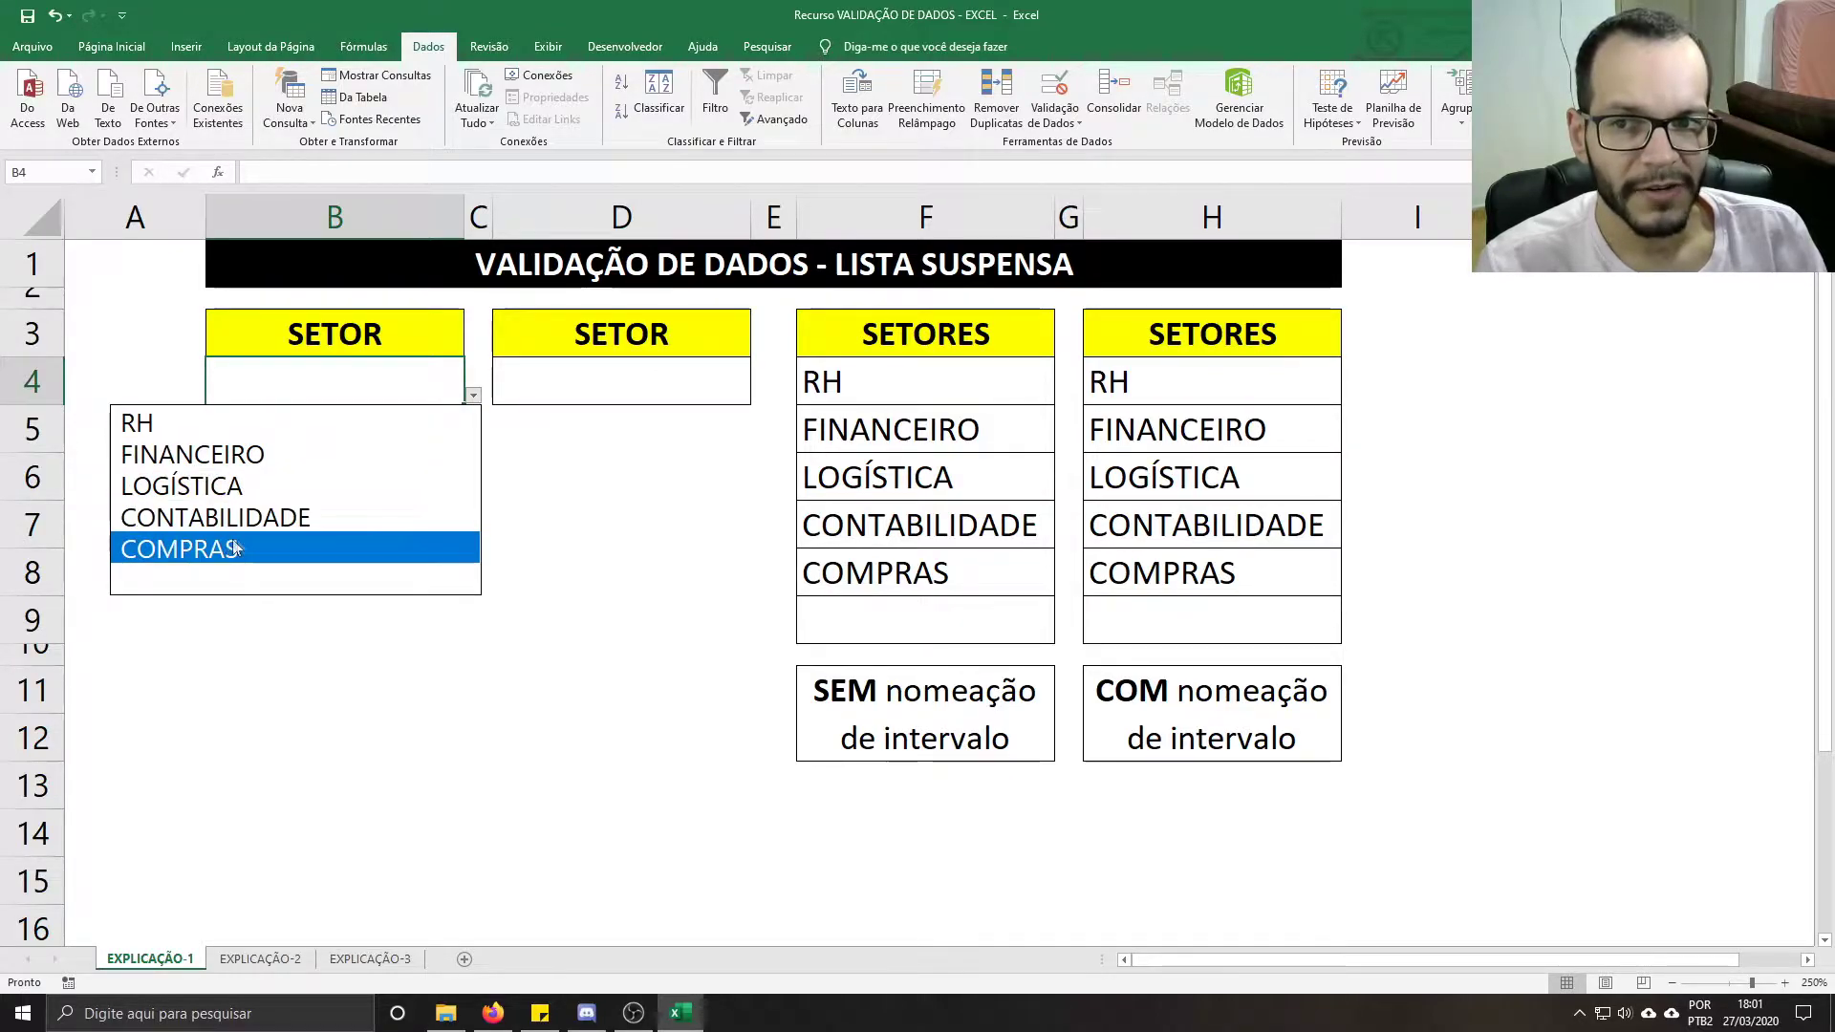
click(284, 465)
Step: Try to enter TESTE in cell B4 to test the error alert, and cancel the entry
key(Caps_Lock)
key(BackSpace)
text(TESTE)
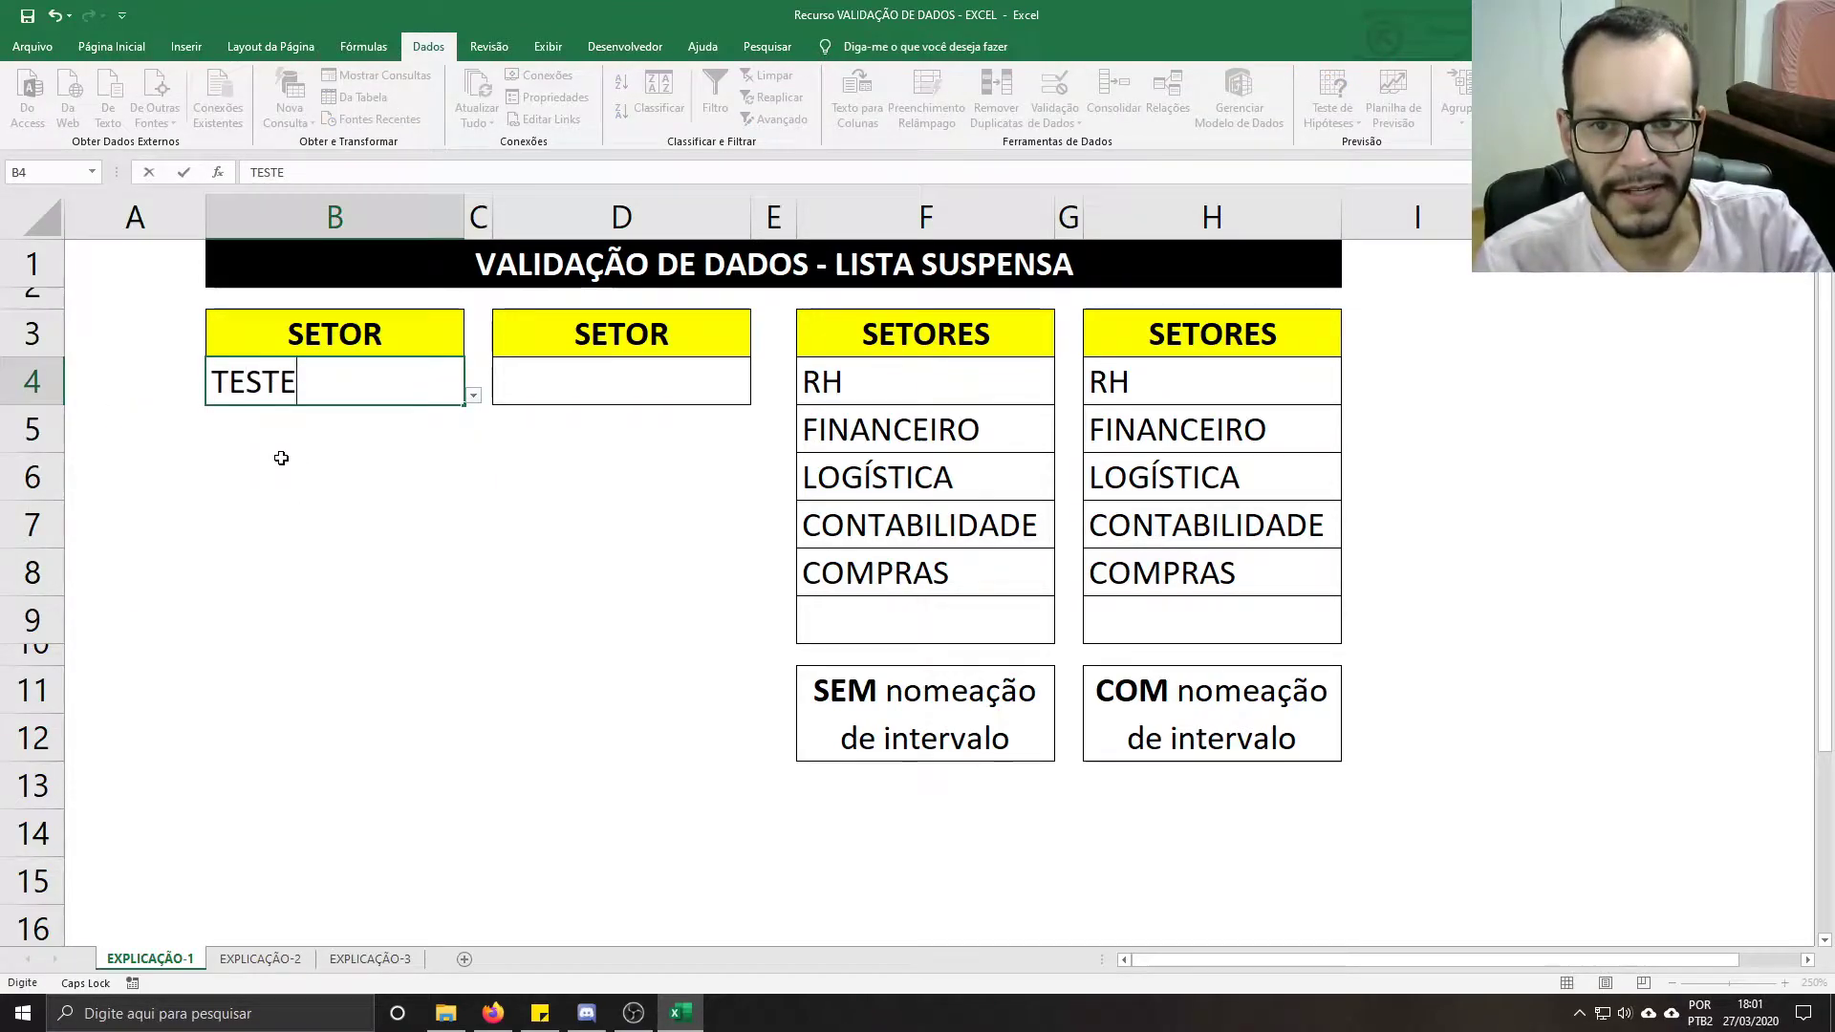
key(Return)
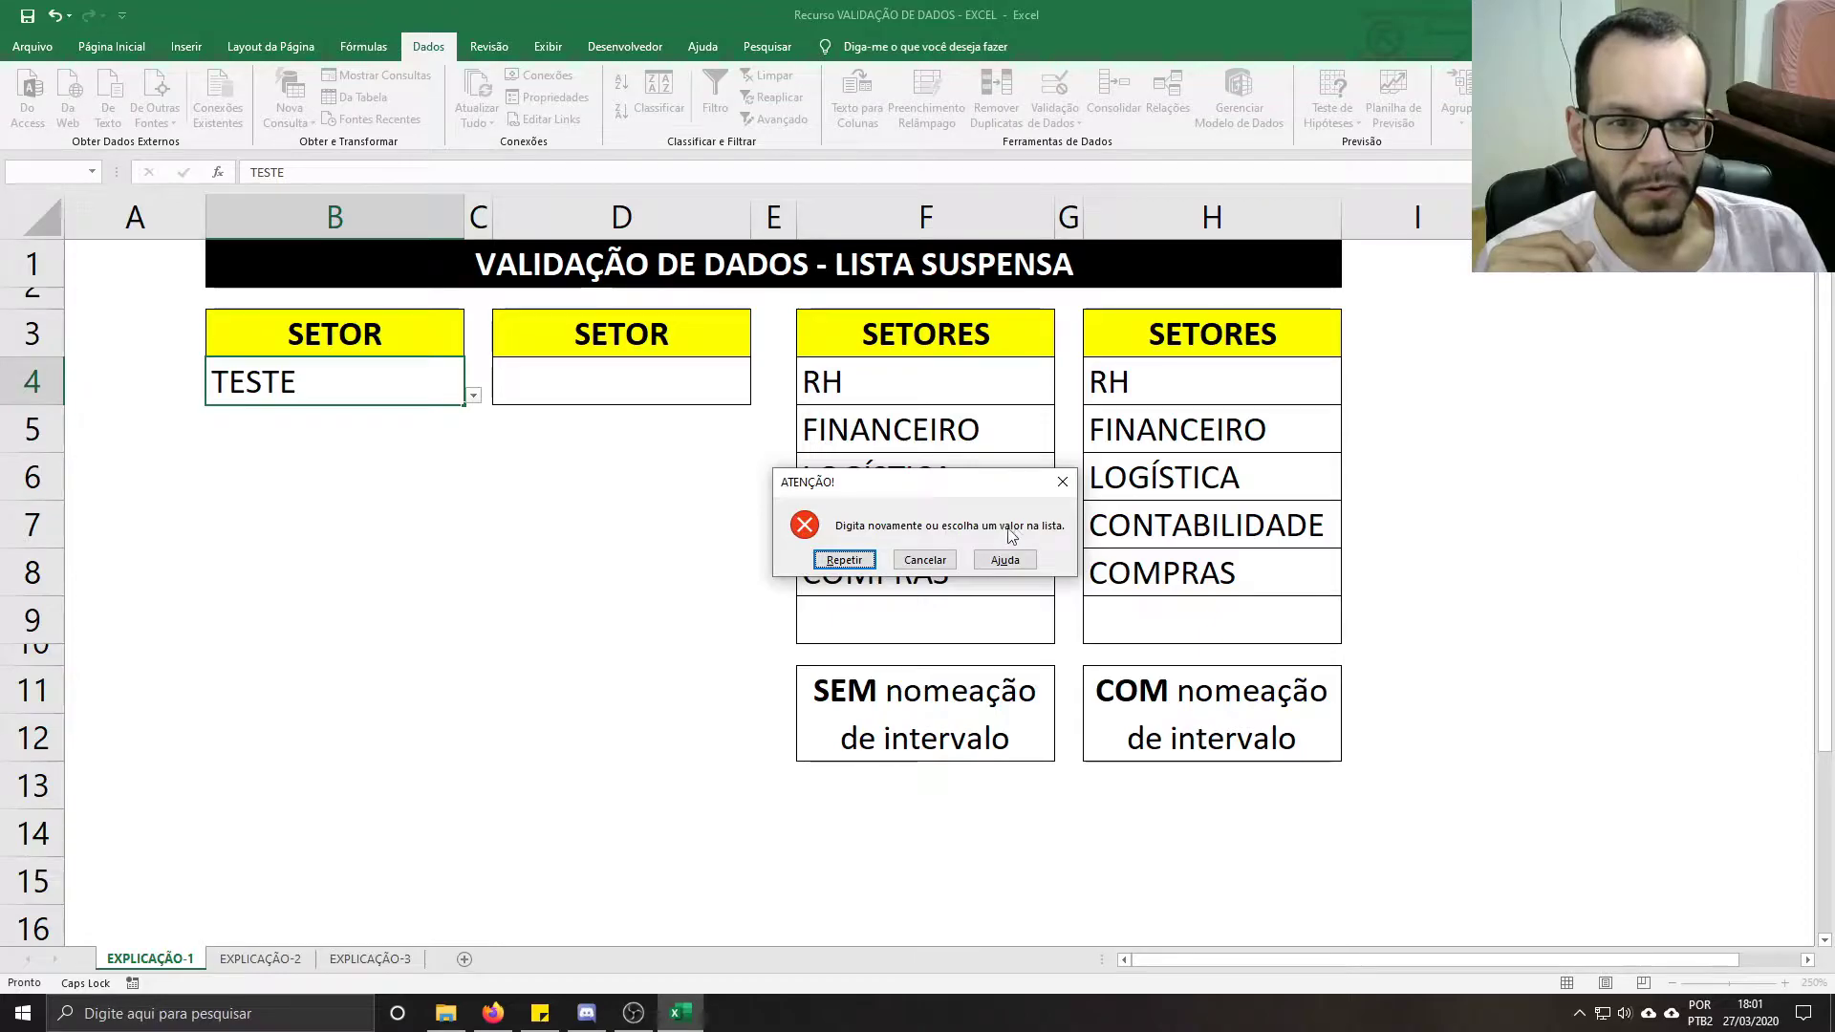
click(924, 559)
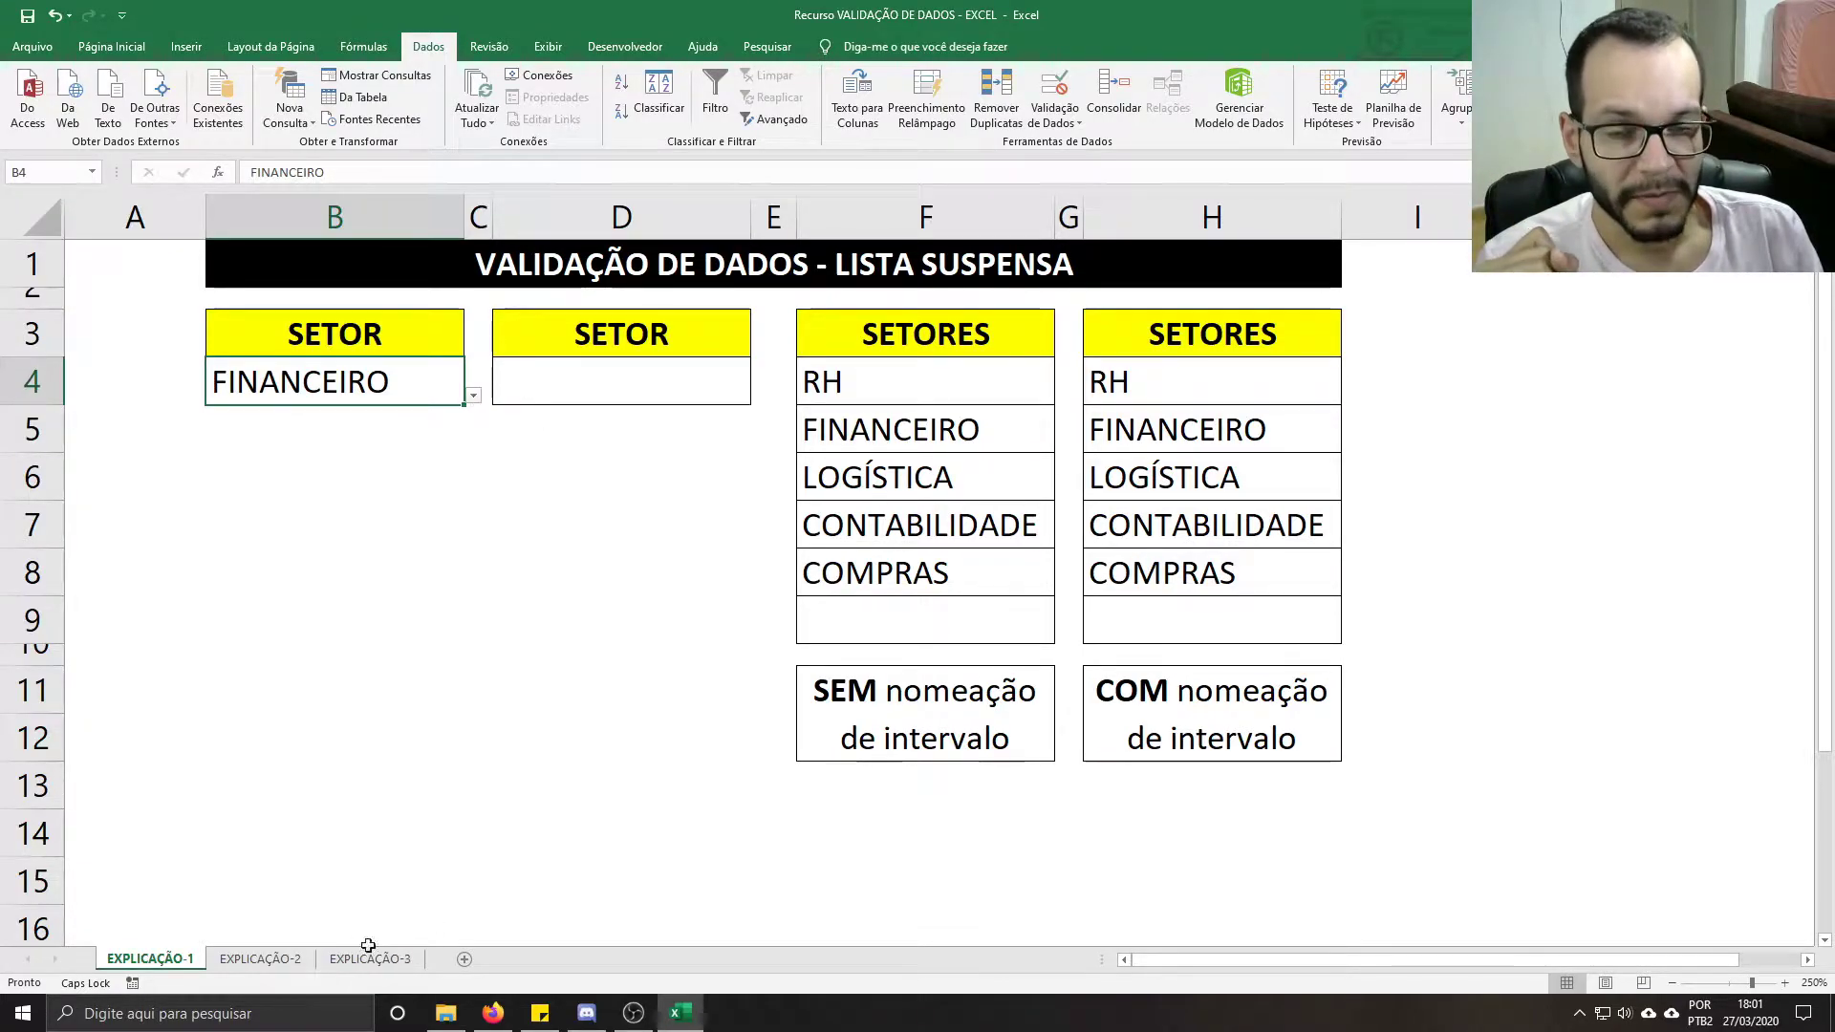
Step: Add ATENDIMENTO in cell F9, the empty last cell of the list that feeds B4's drop-down
click(473, 396)
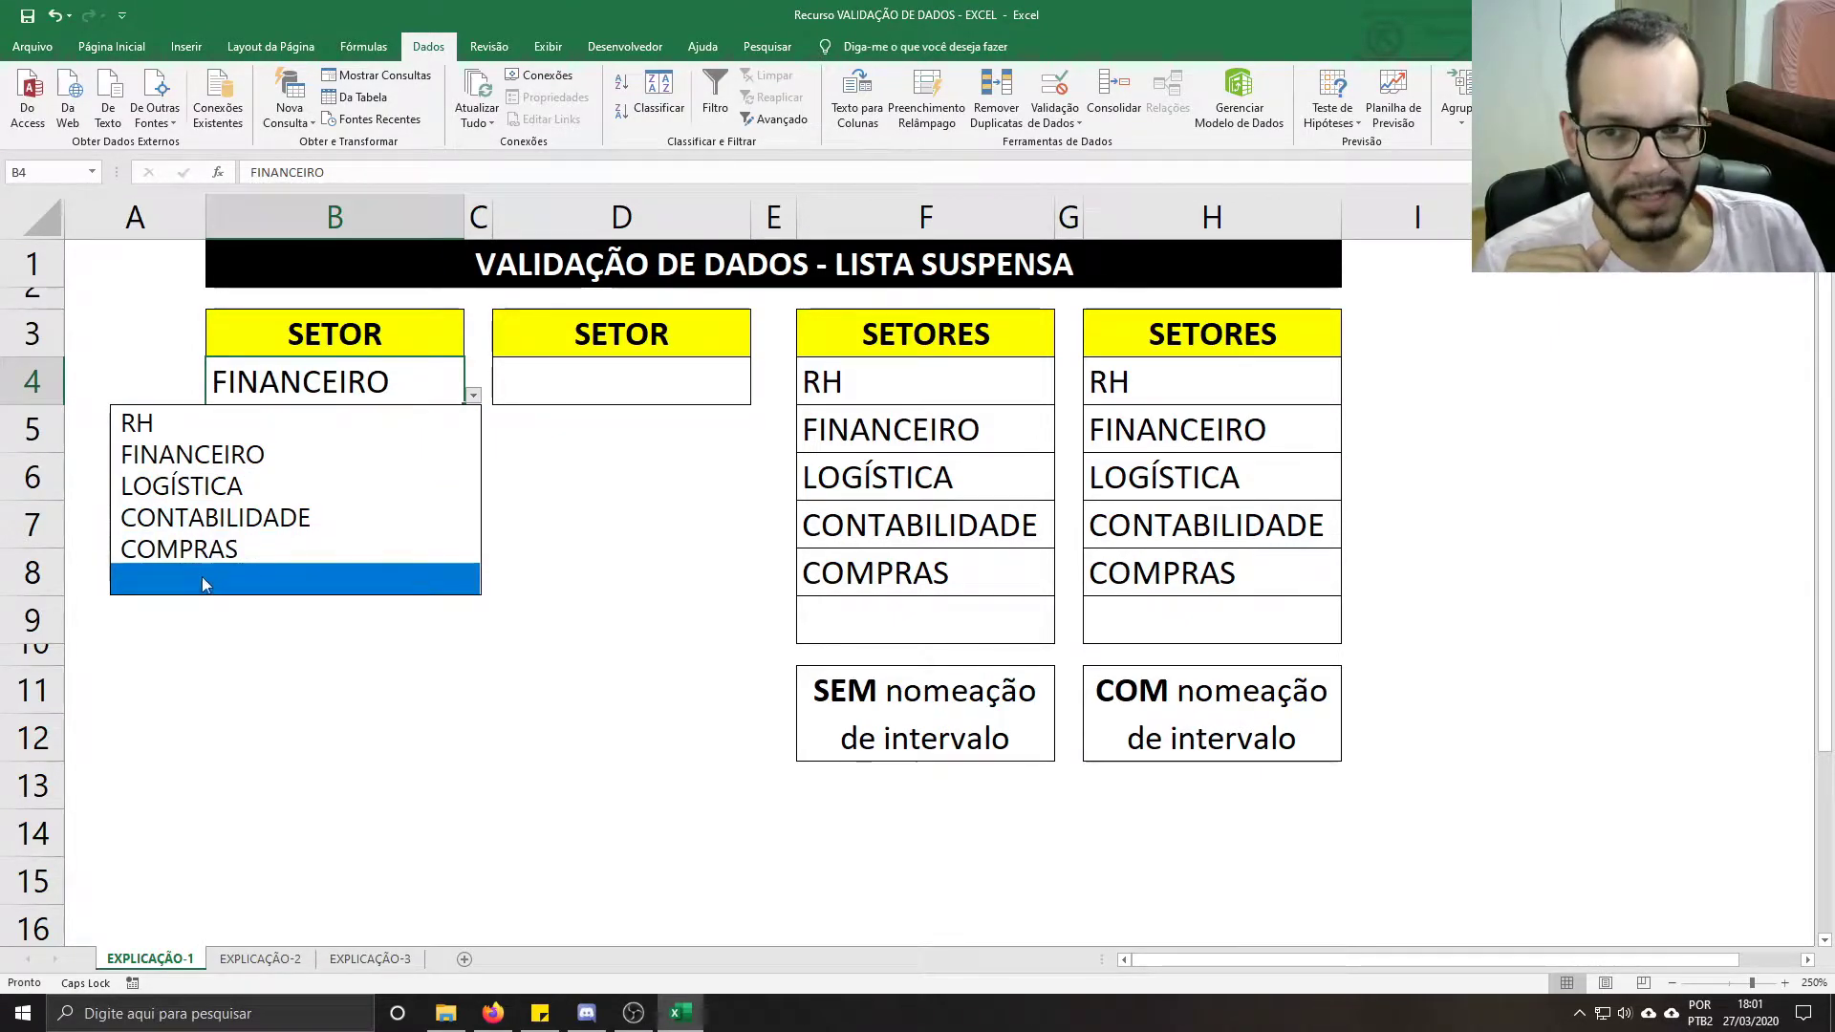
click(946, 606)
click(915, 605)
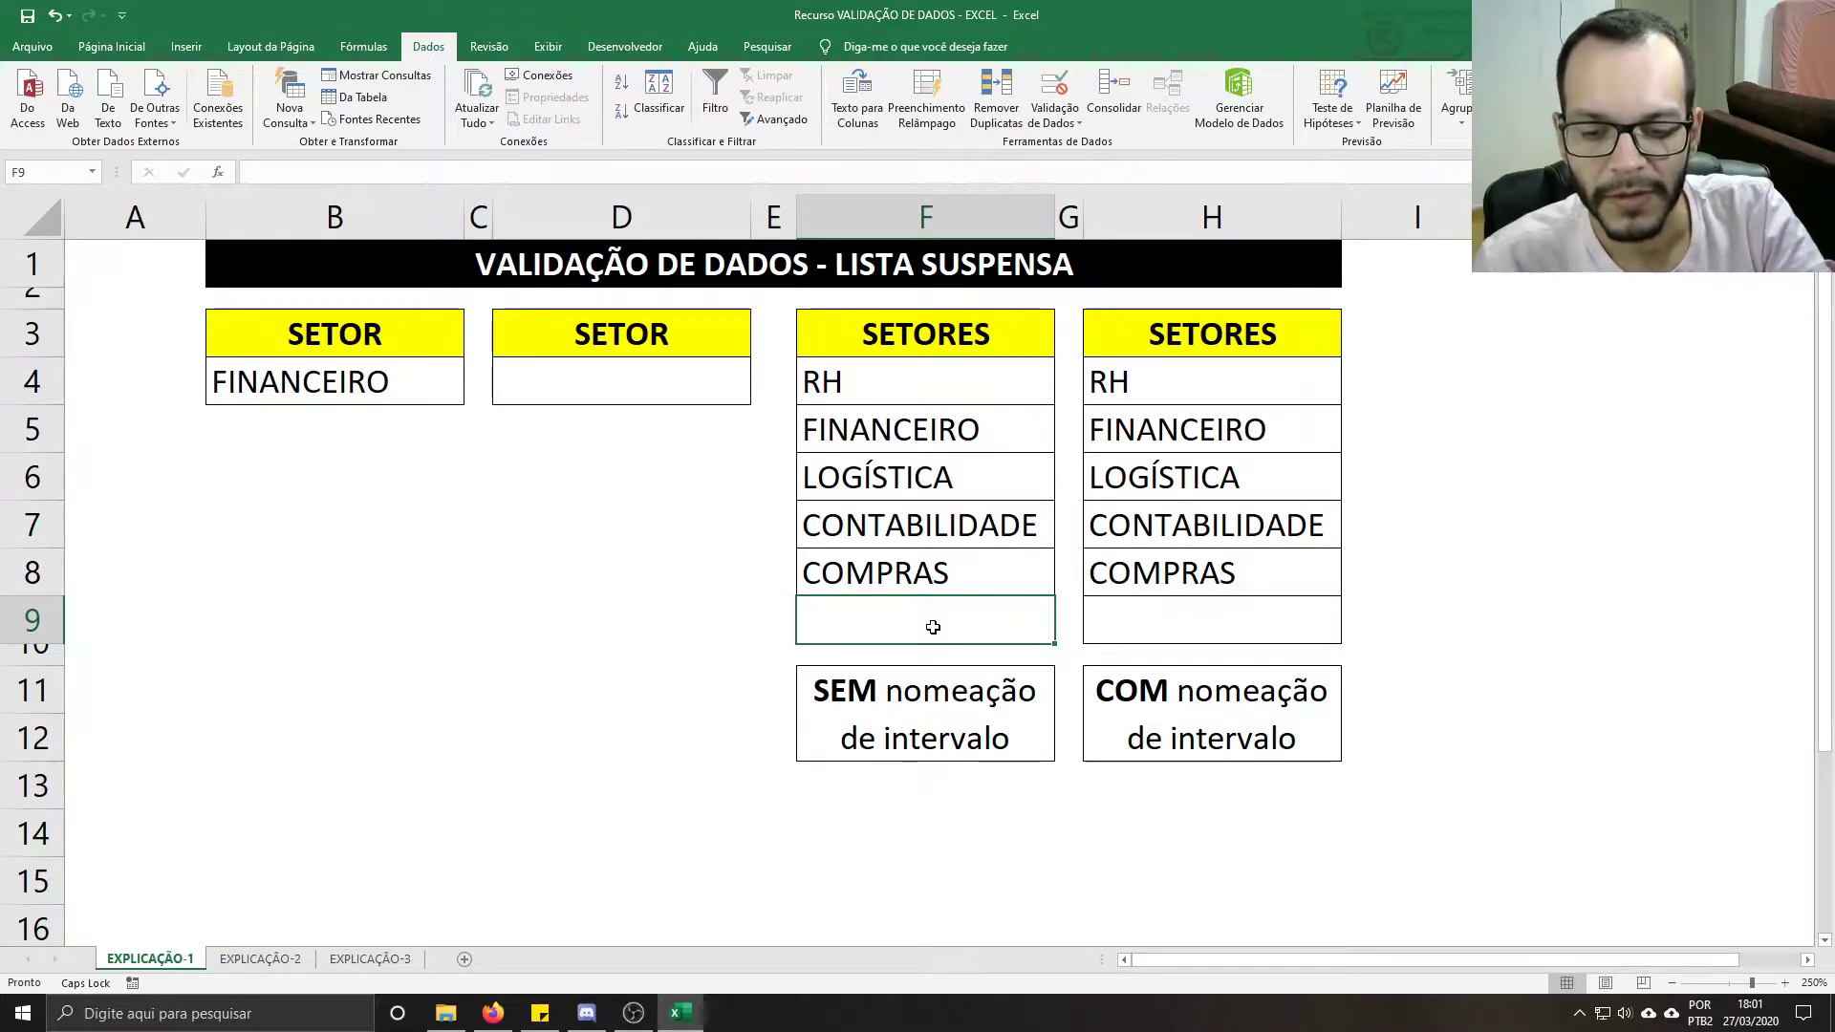
text(ATENDIMENTO)
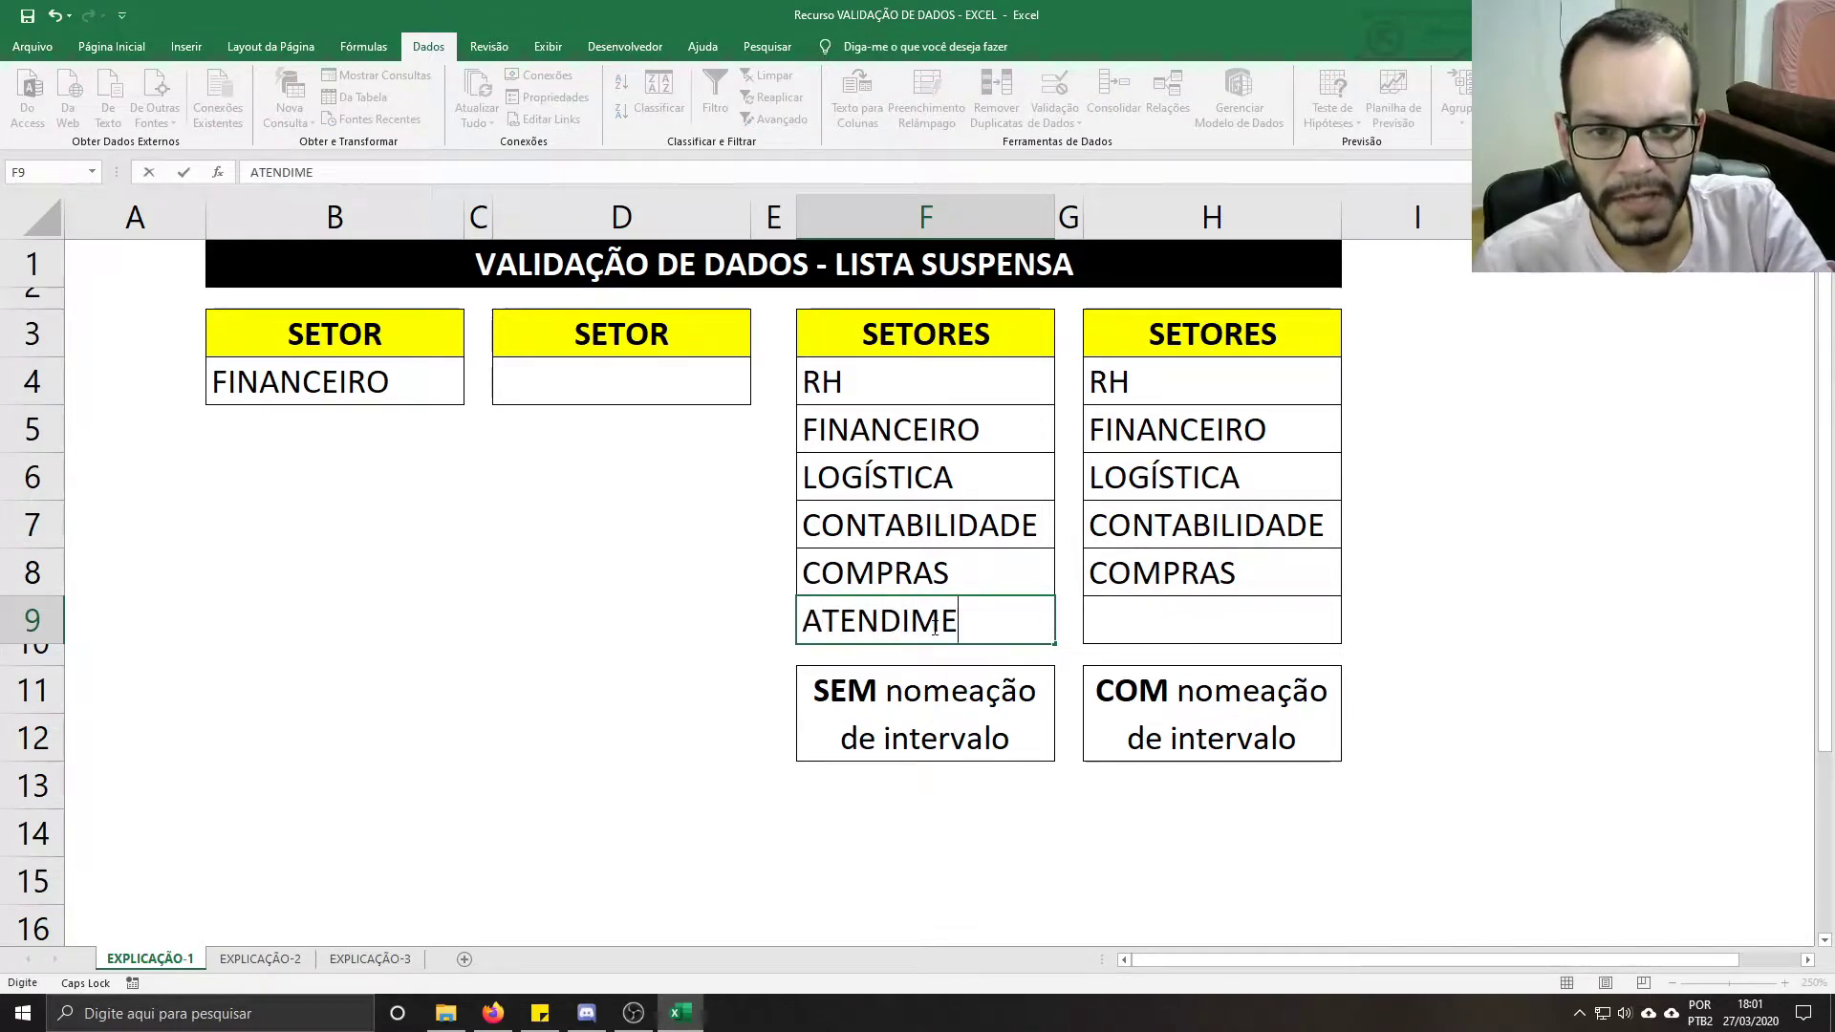
key(Return)
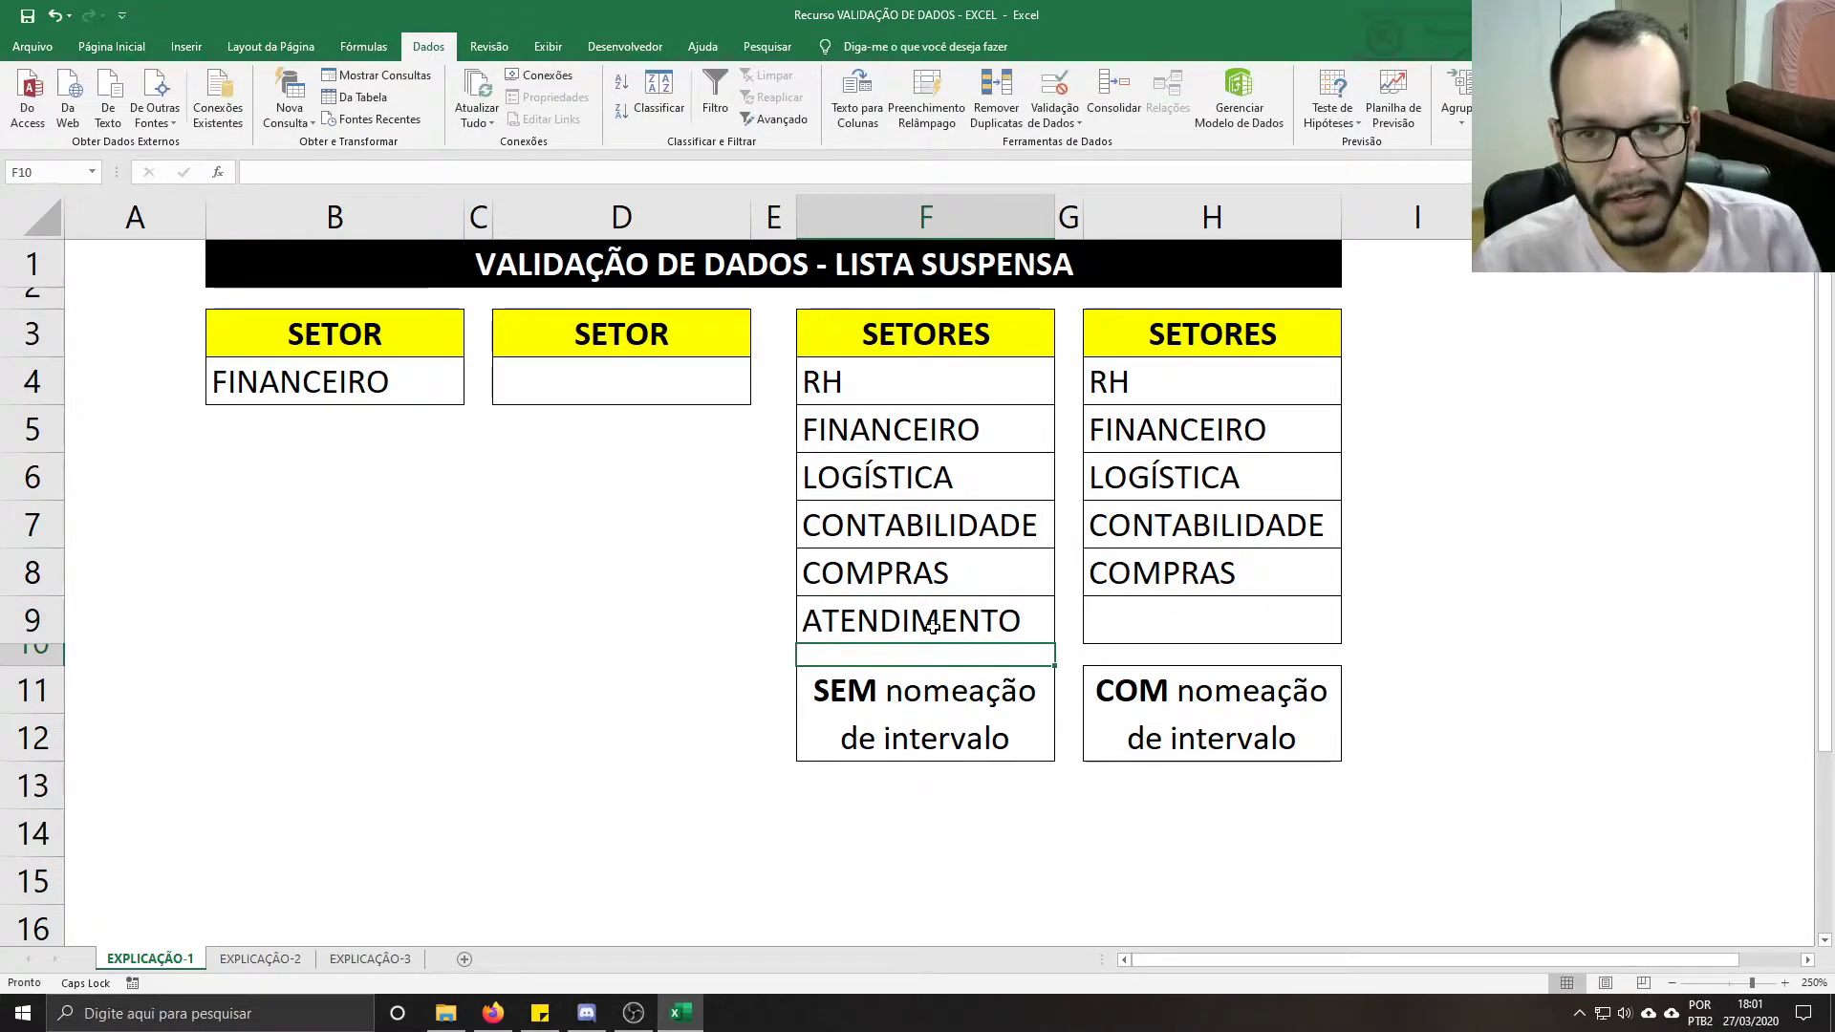
Step: Check the options offered by the drop-down list in cell B4, keeping the current selection
click(444, 387)
click(473, 396)
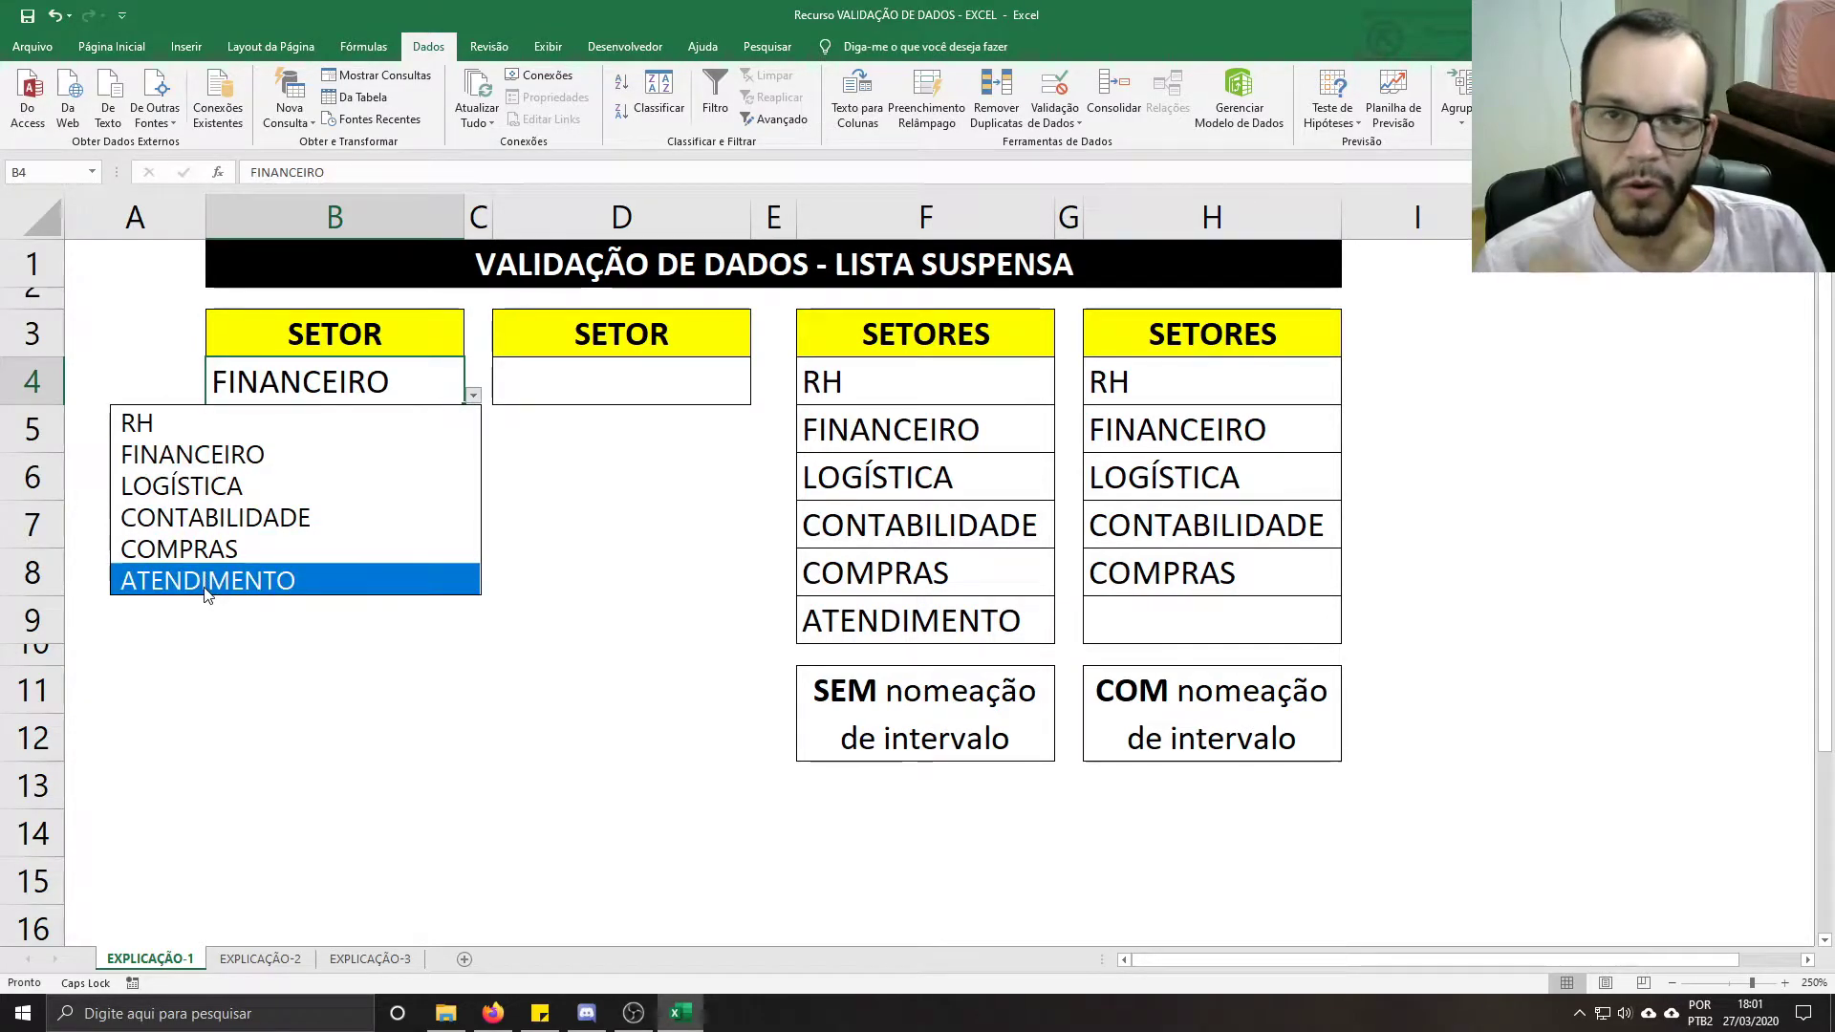
click(233, 627)
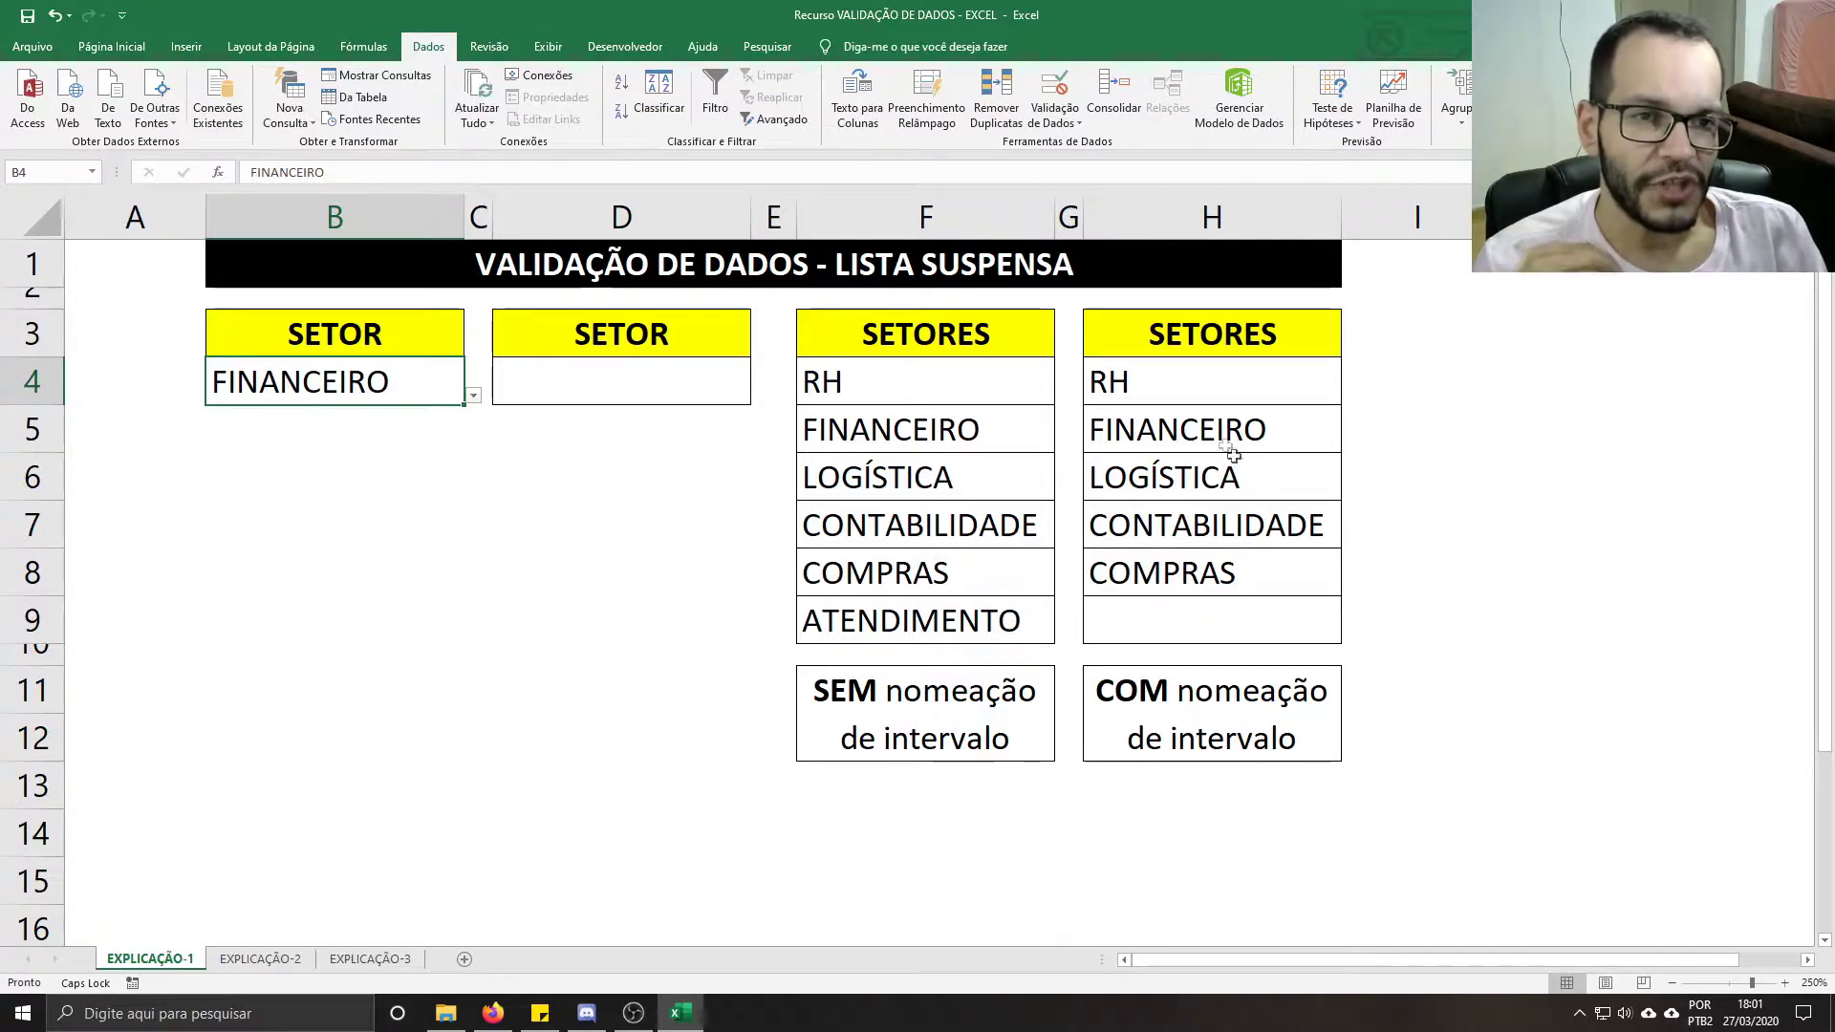
drag(1239, 388, 1251, 610)
drag(1175, 378, 1254, 606)
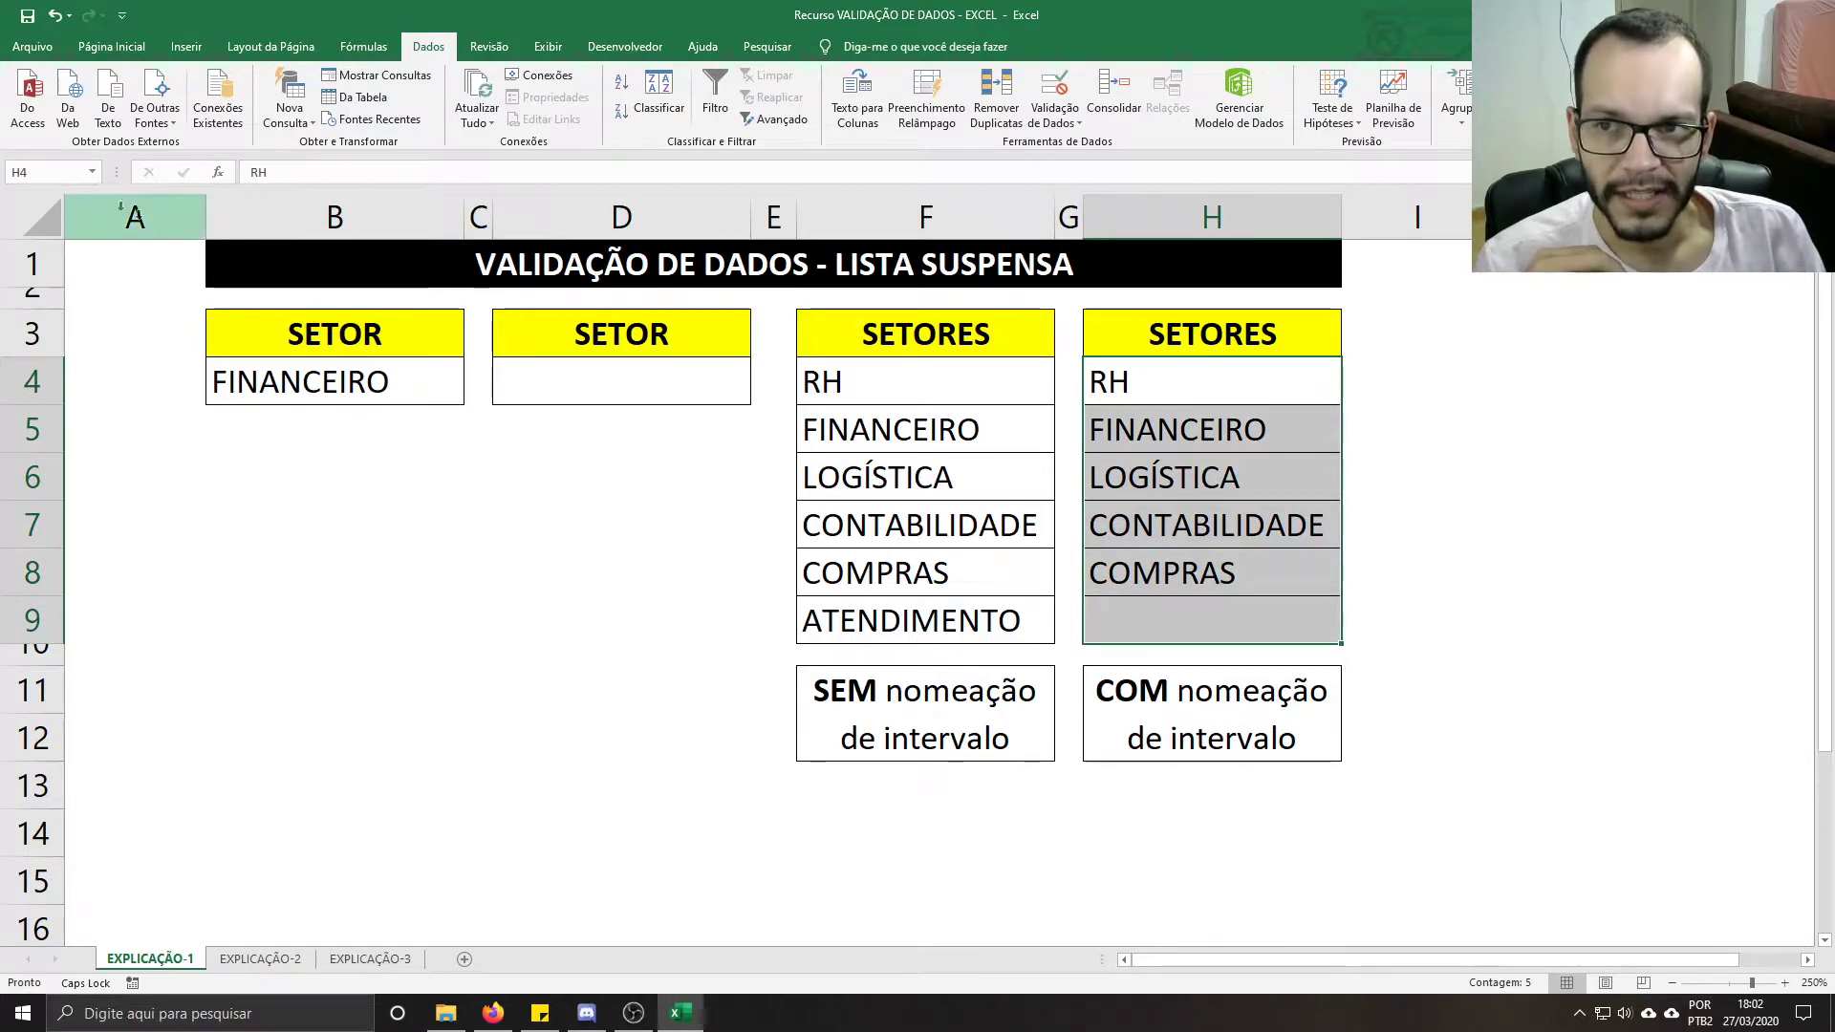
click(40, 171)
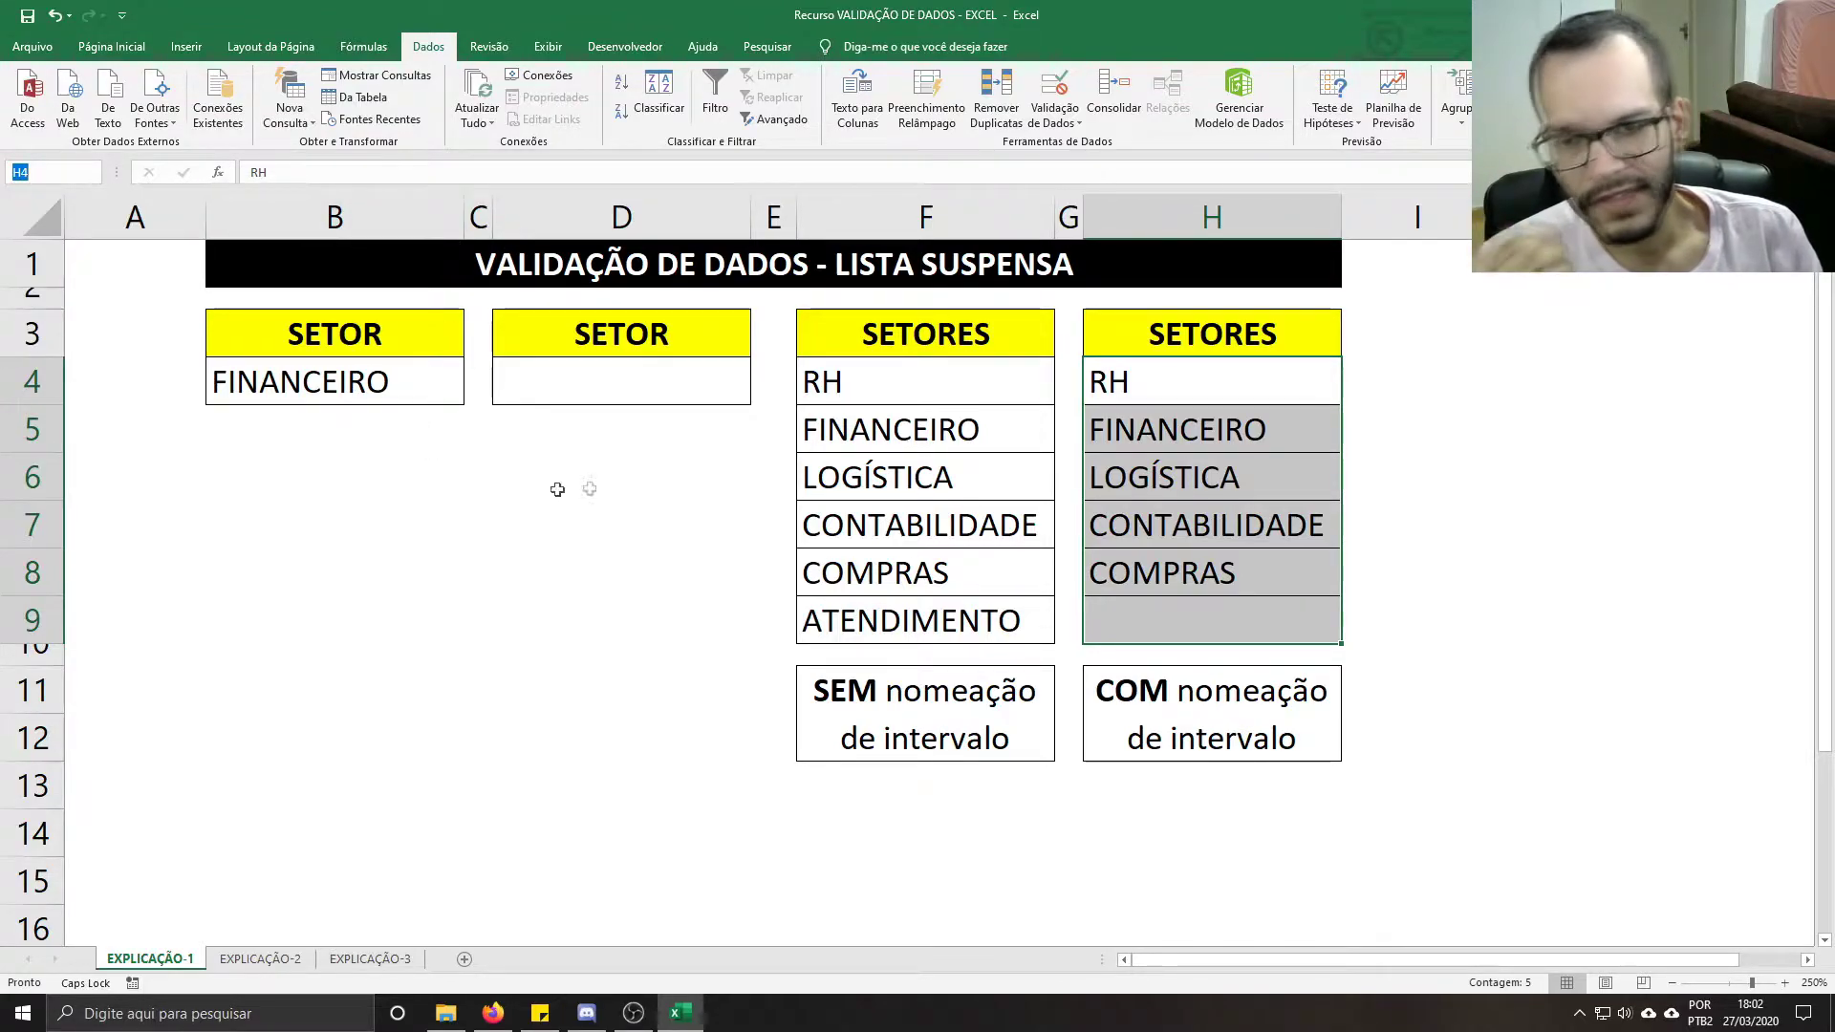
click(646, 480)
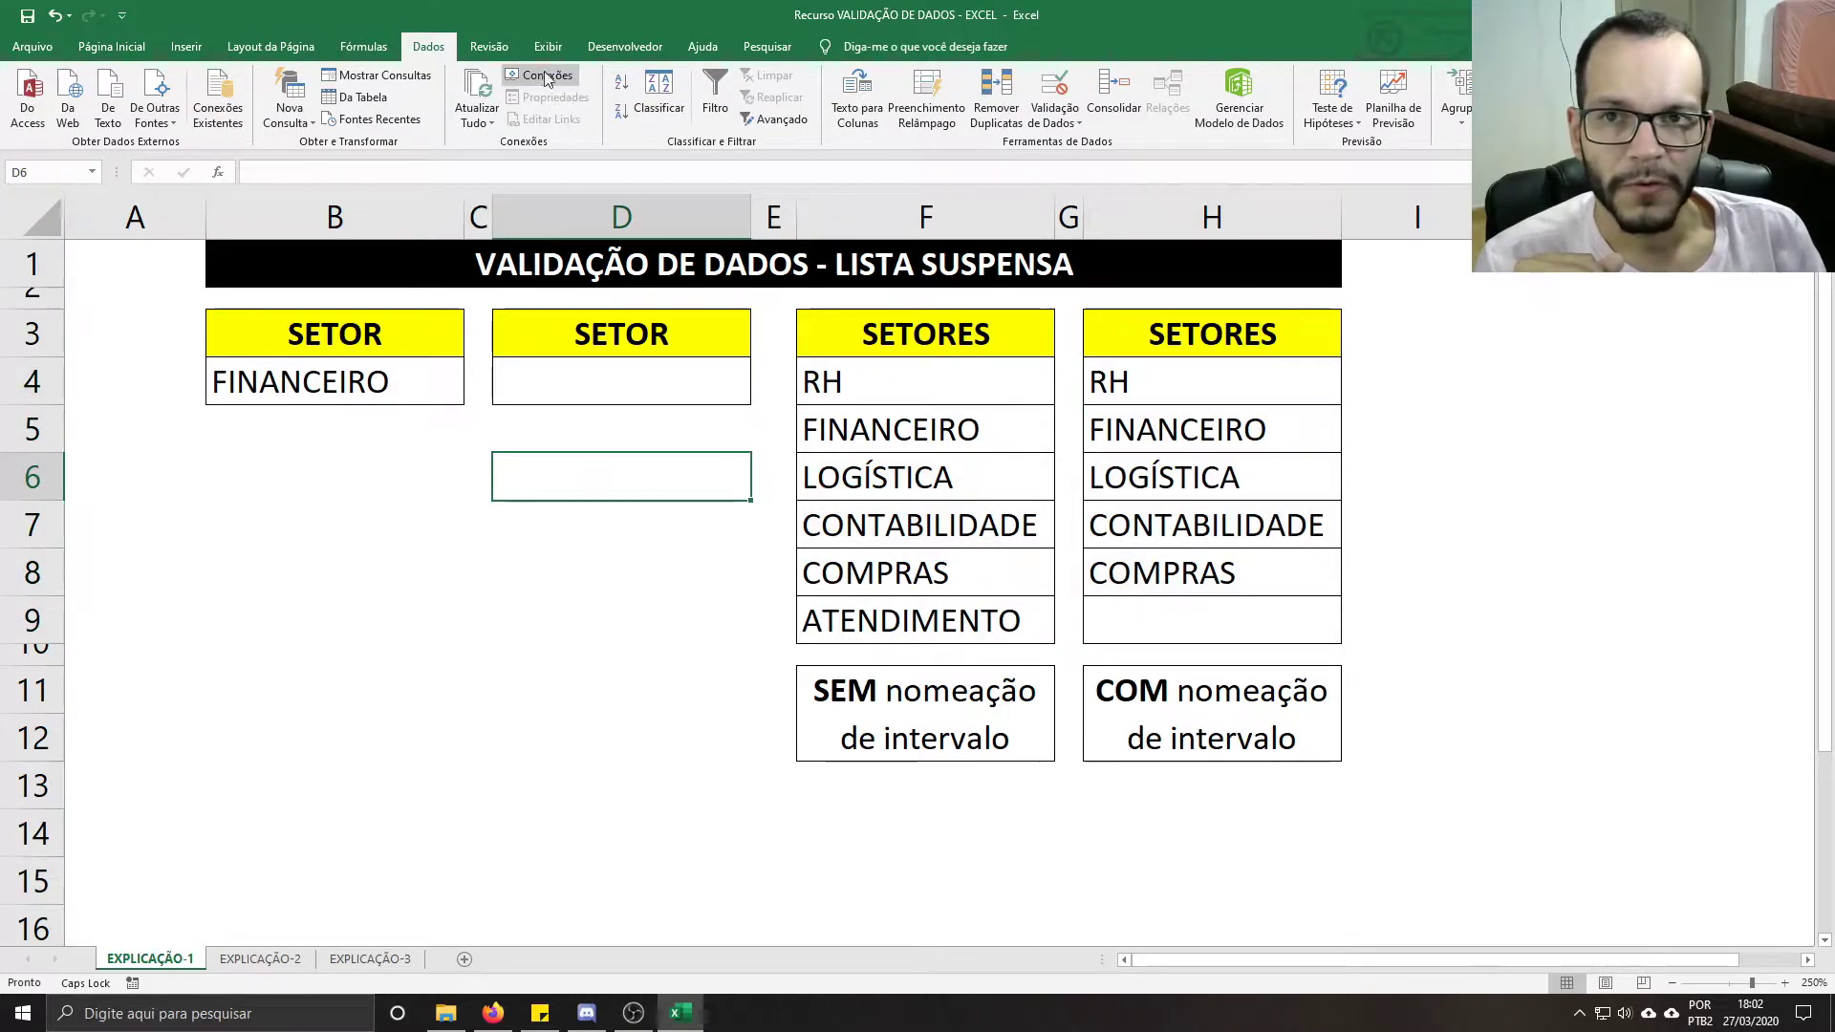
Step: Define a workbook-level name SETORES that refers to the range H4:H9 on sheet EXPLICAÇÃO-1
click(382, 46)
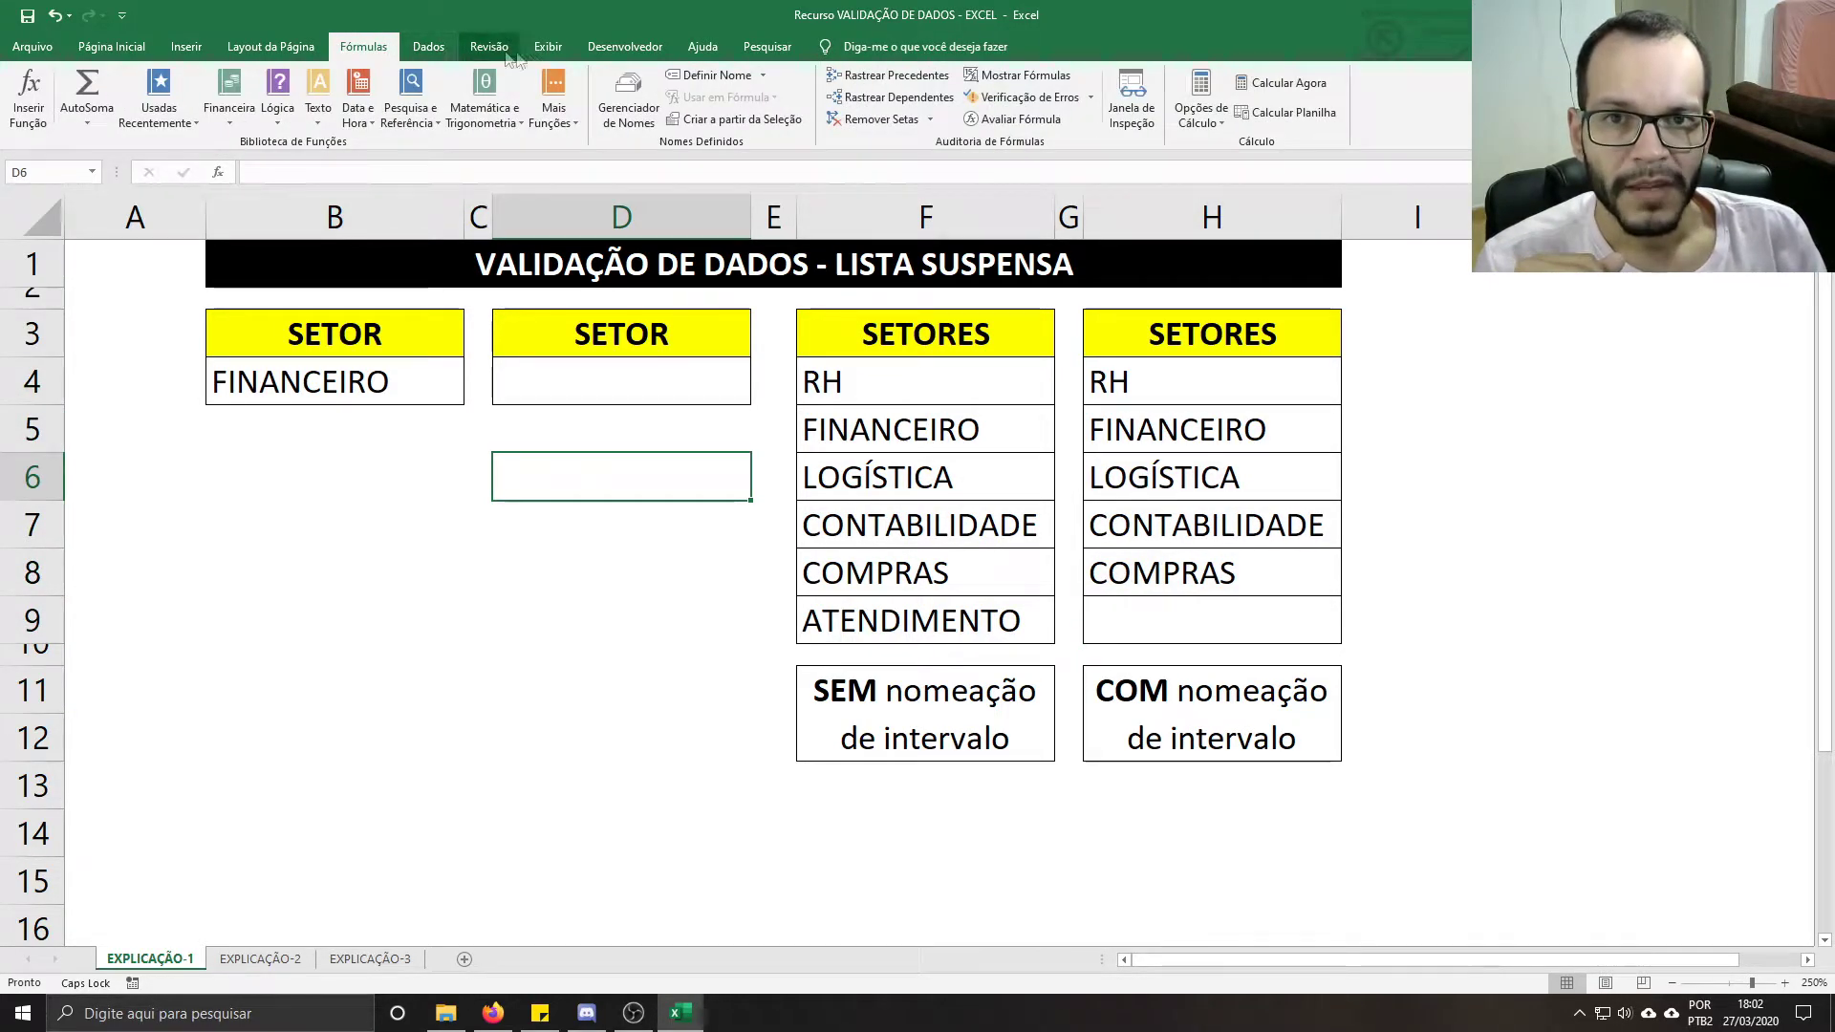
click(631, 91)
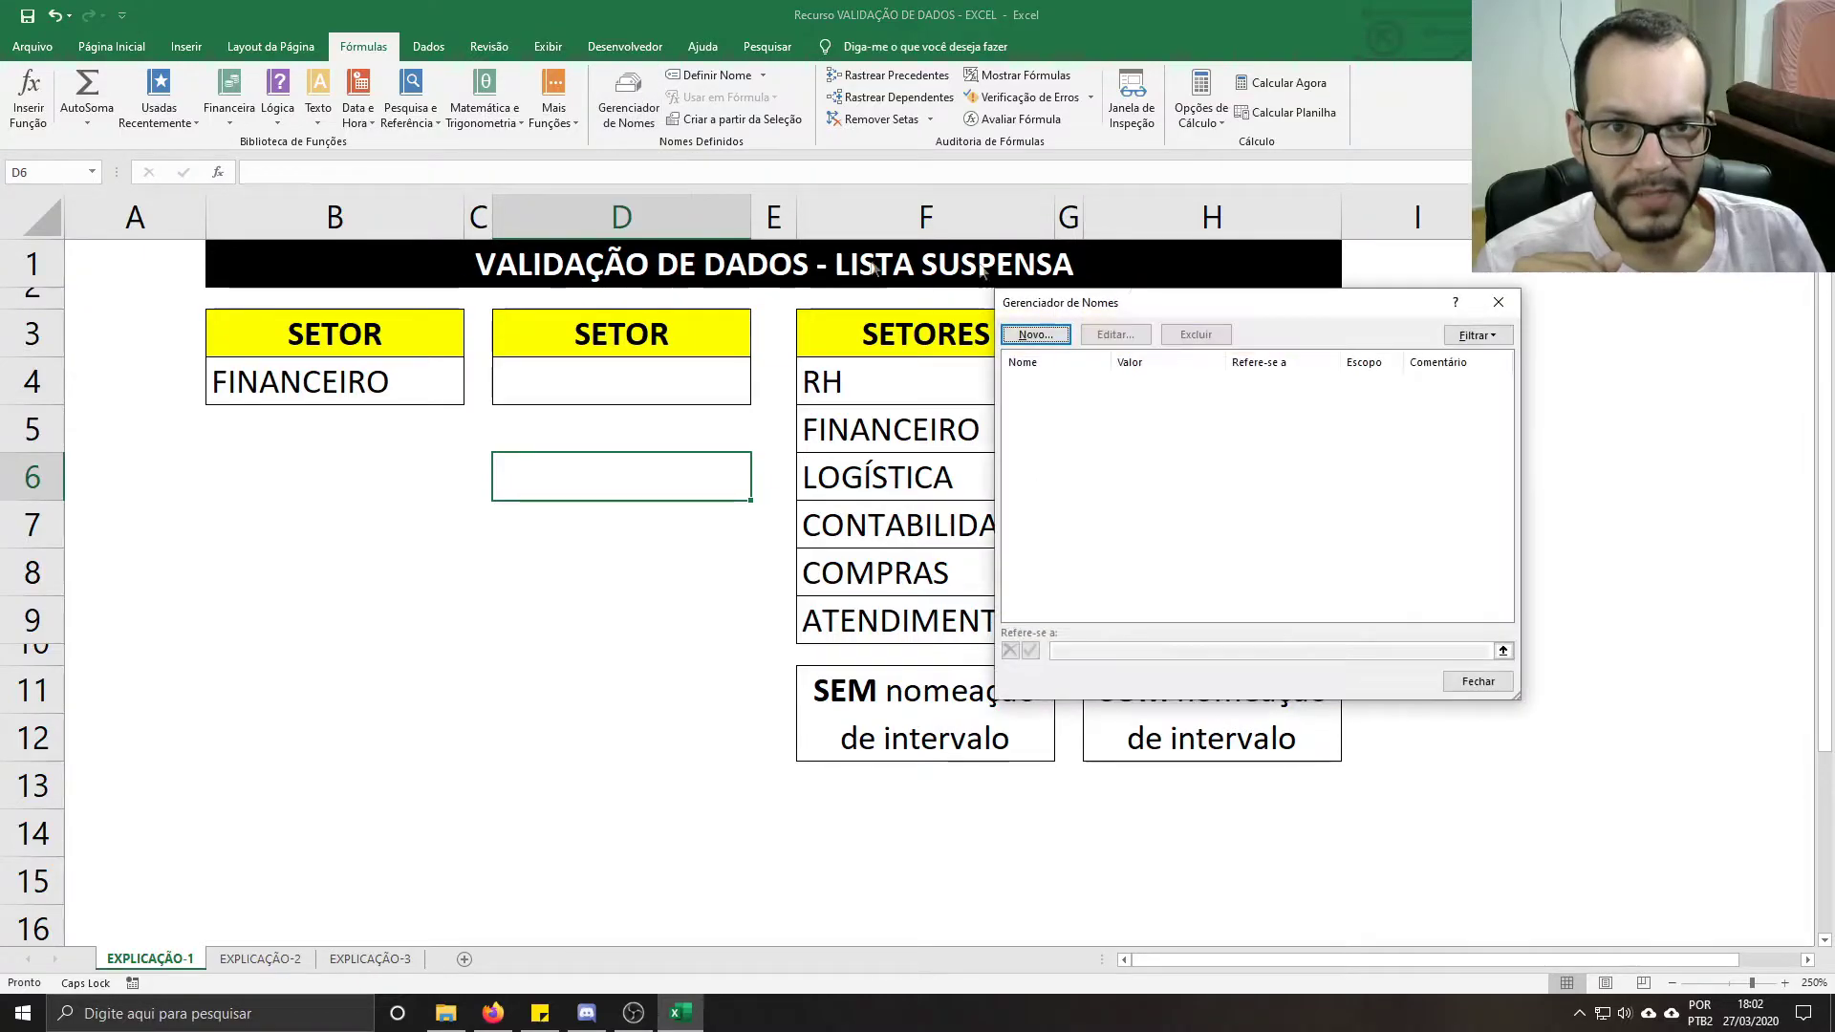
drag(1184, 317, 388, 466)
click(239, 482)
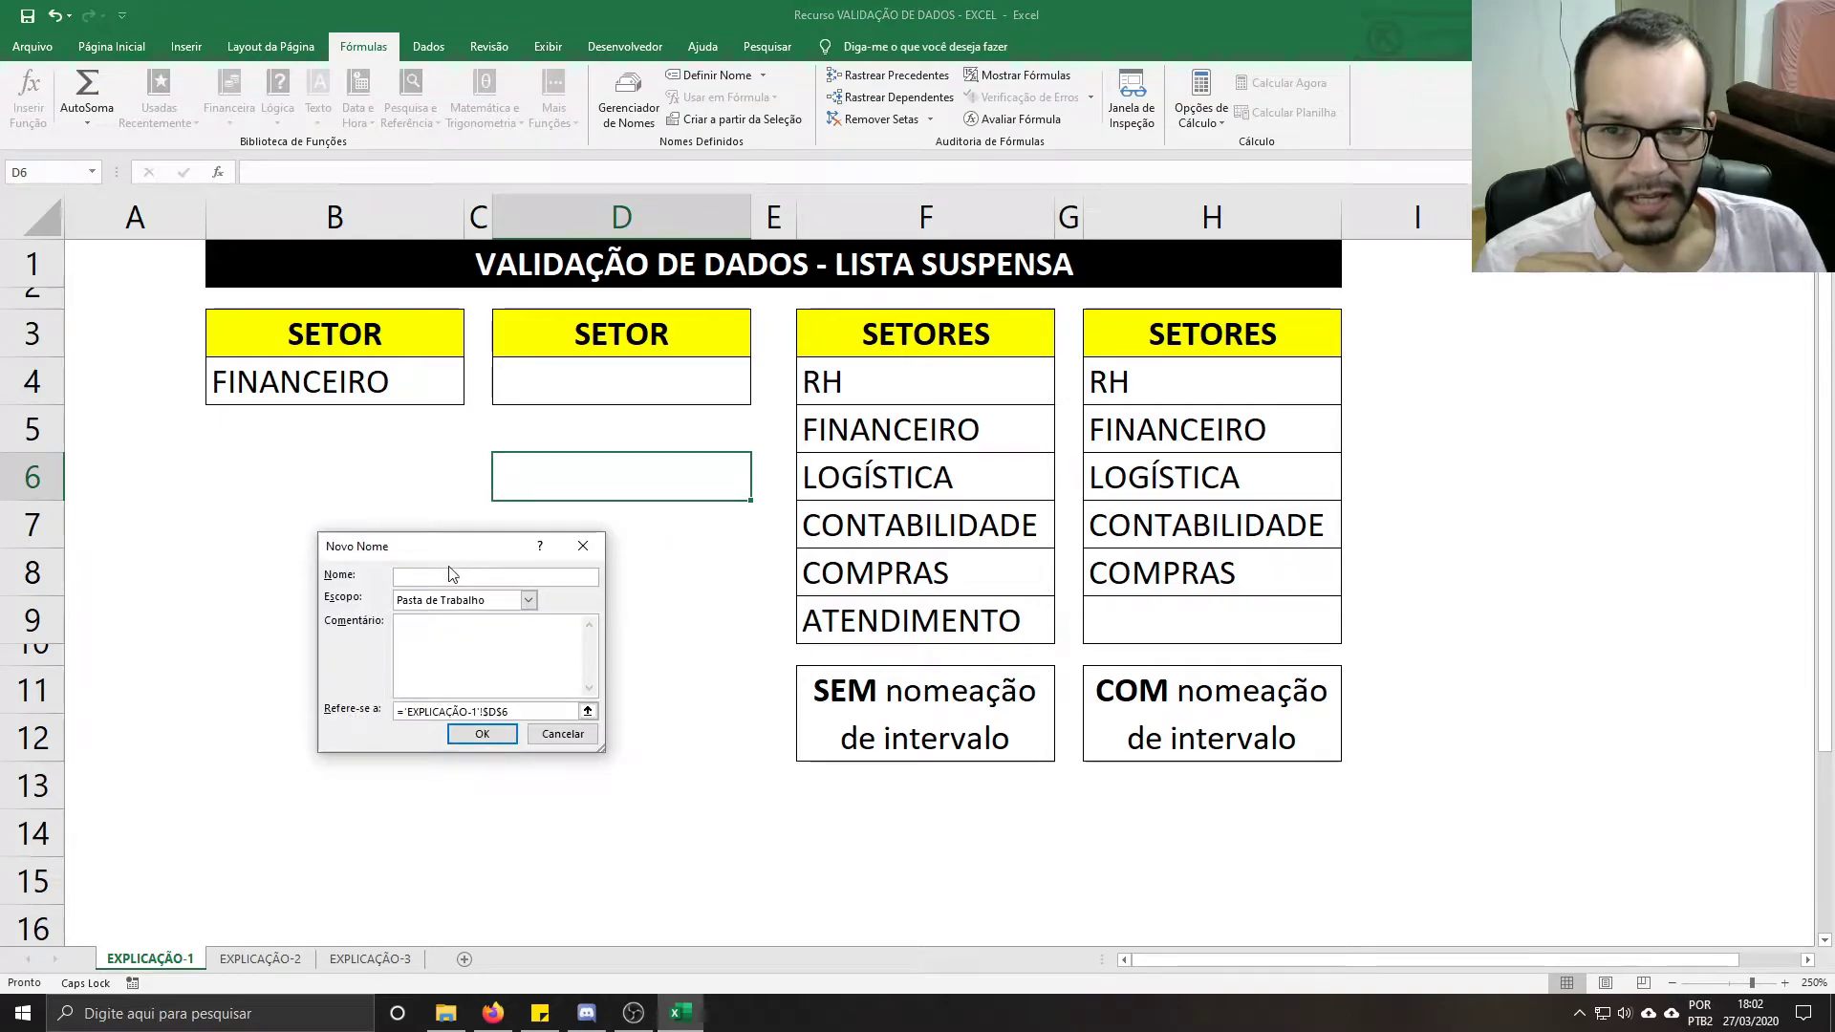
text(SETORES)
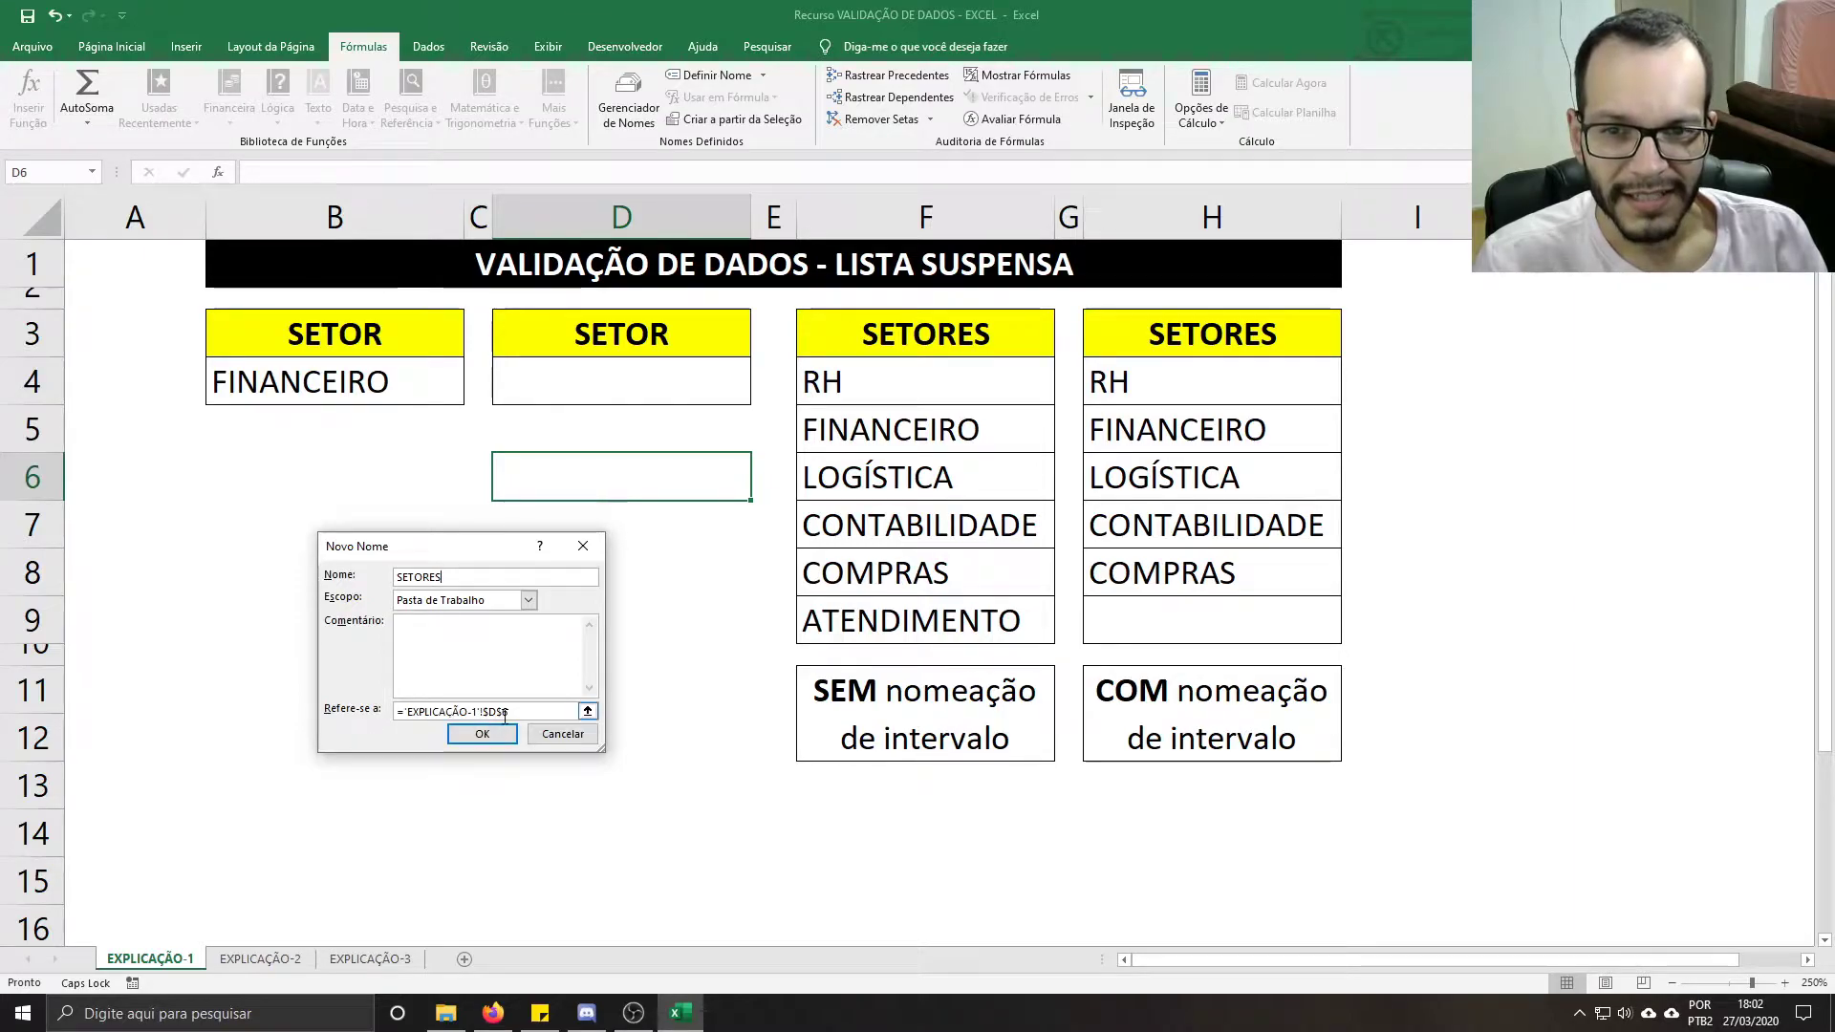
click(383, 712)
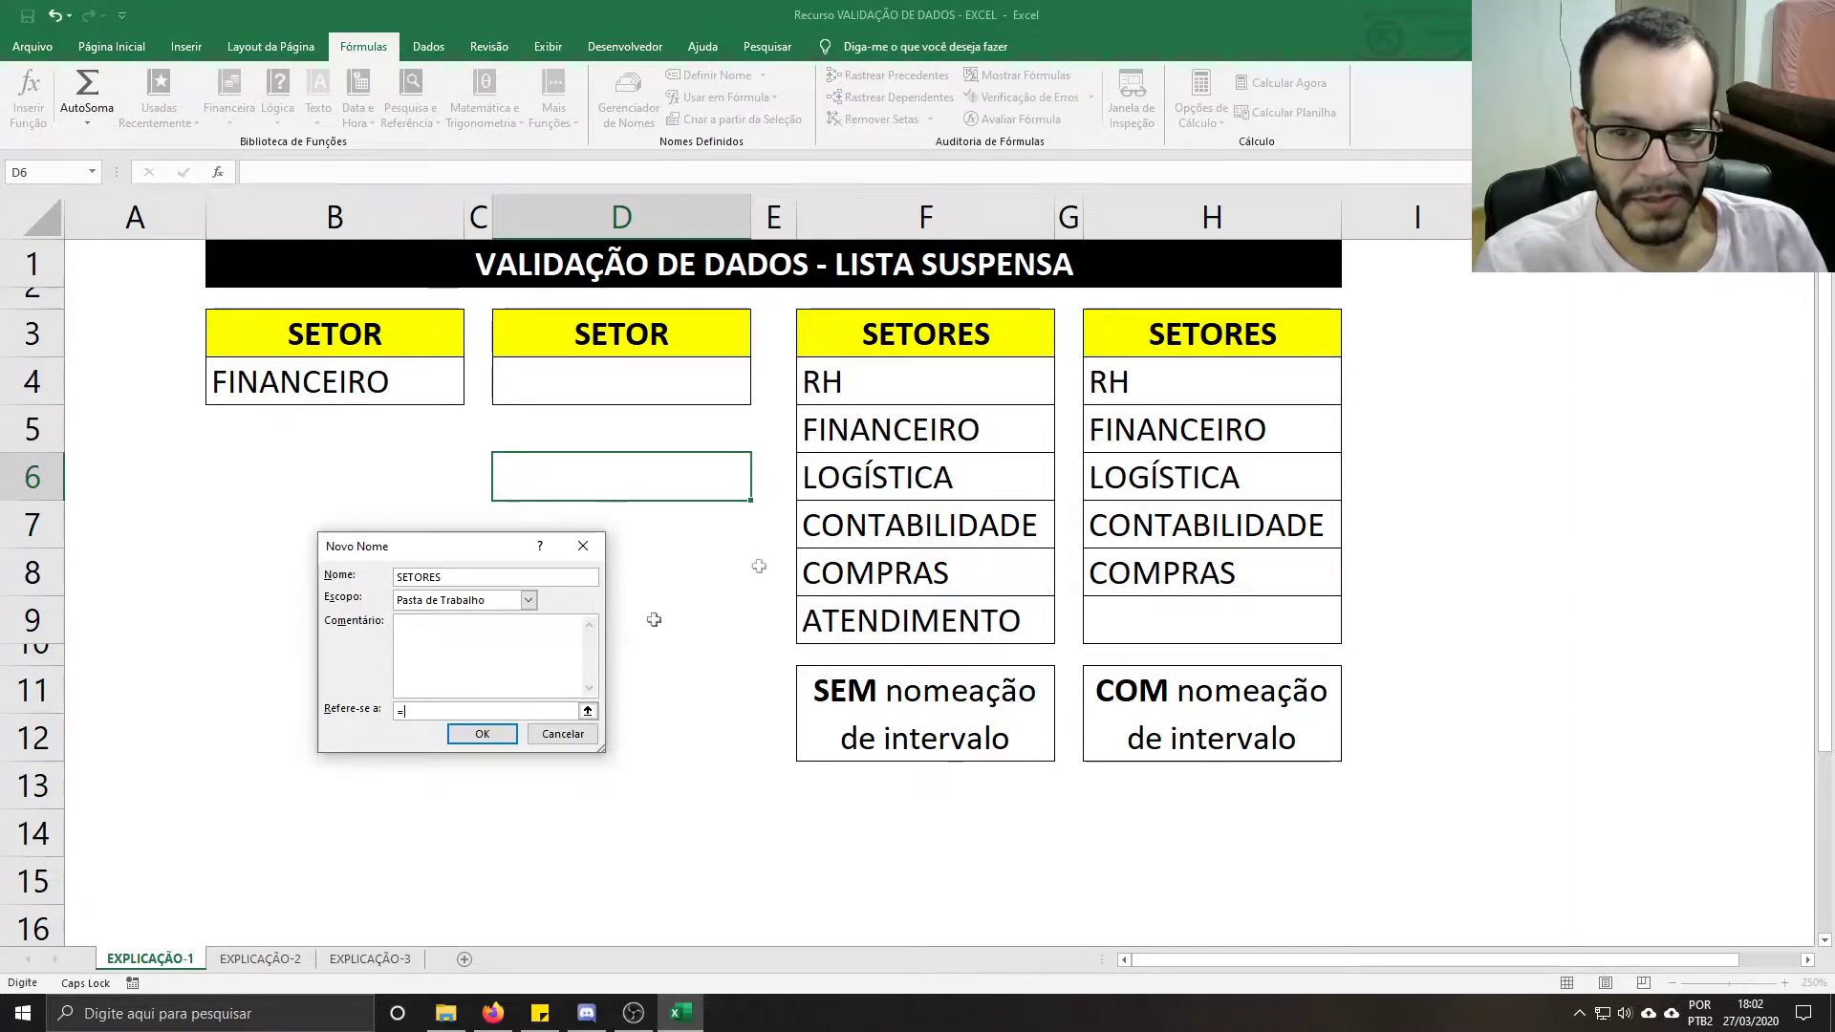
drag(1153, 388, 1174, 623)
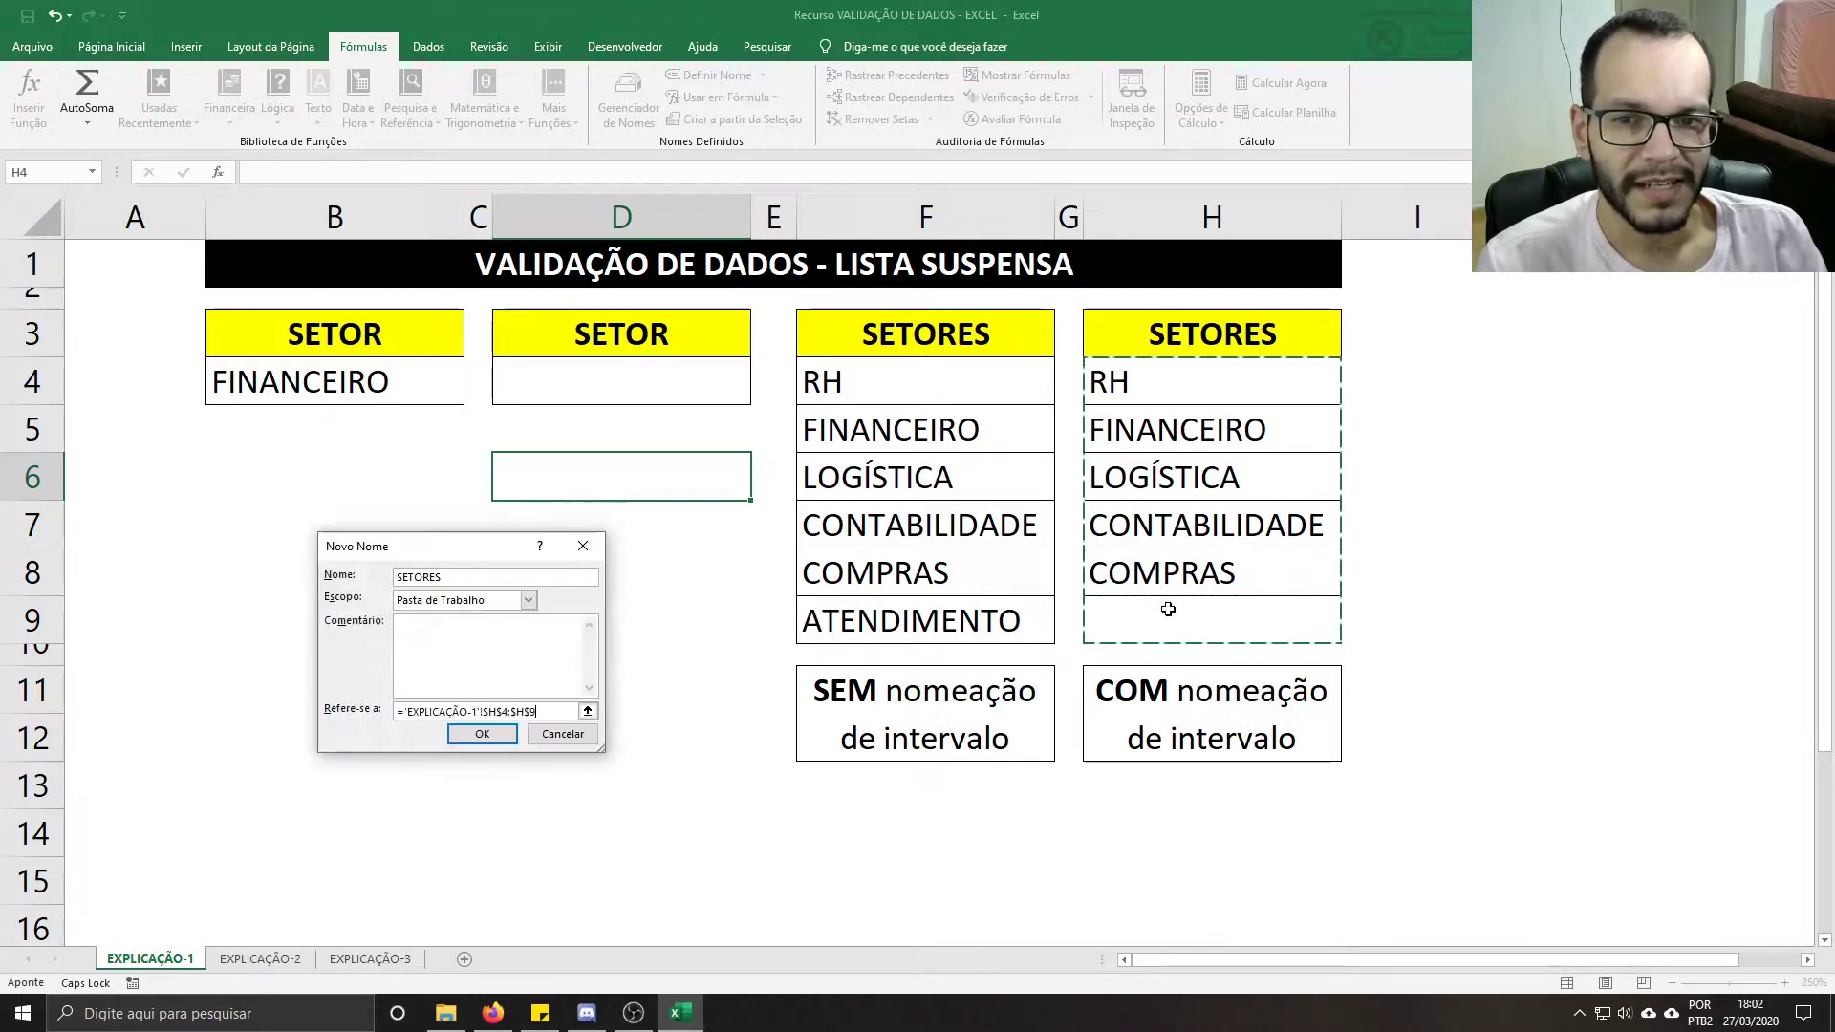
click(487, 738)
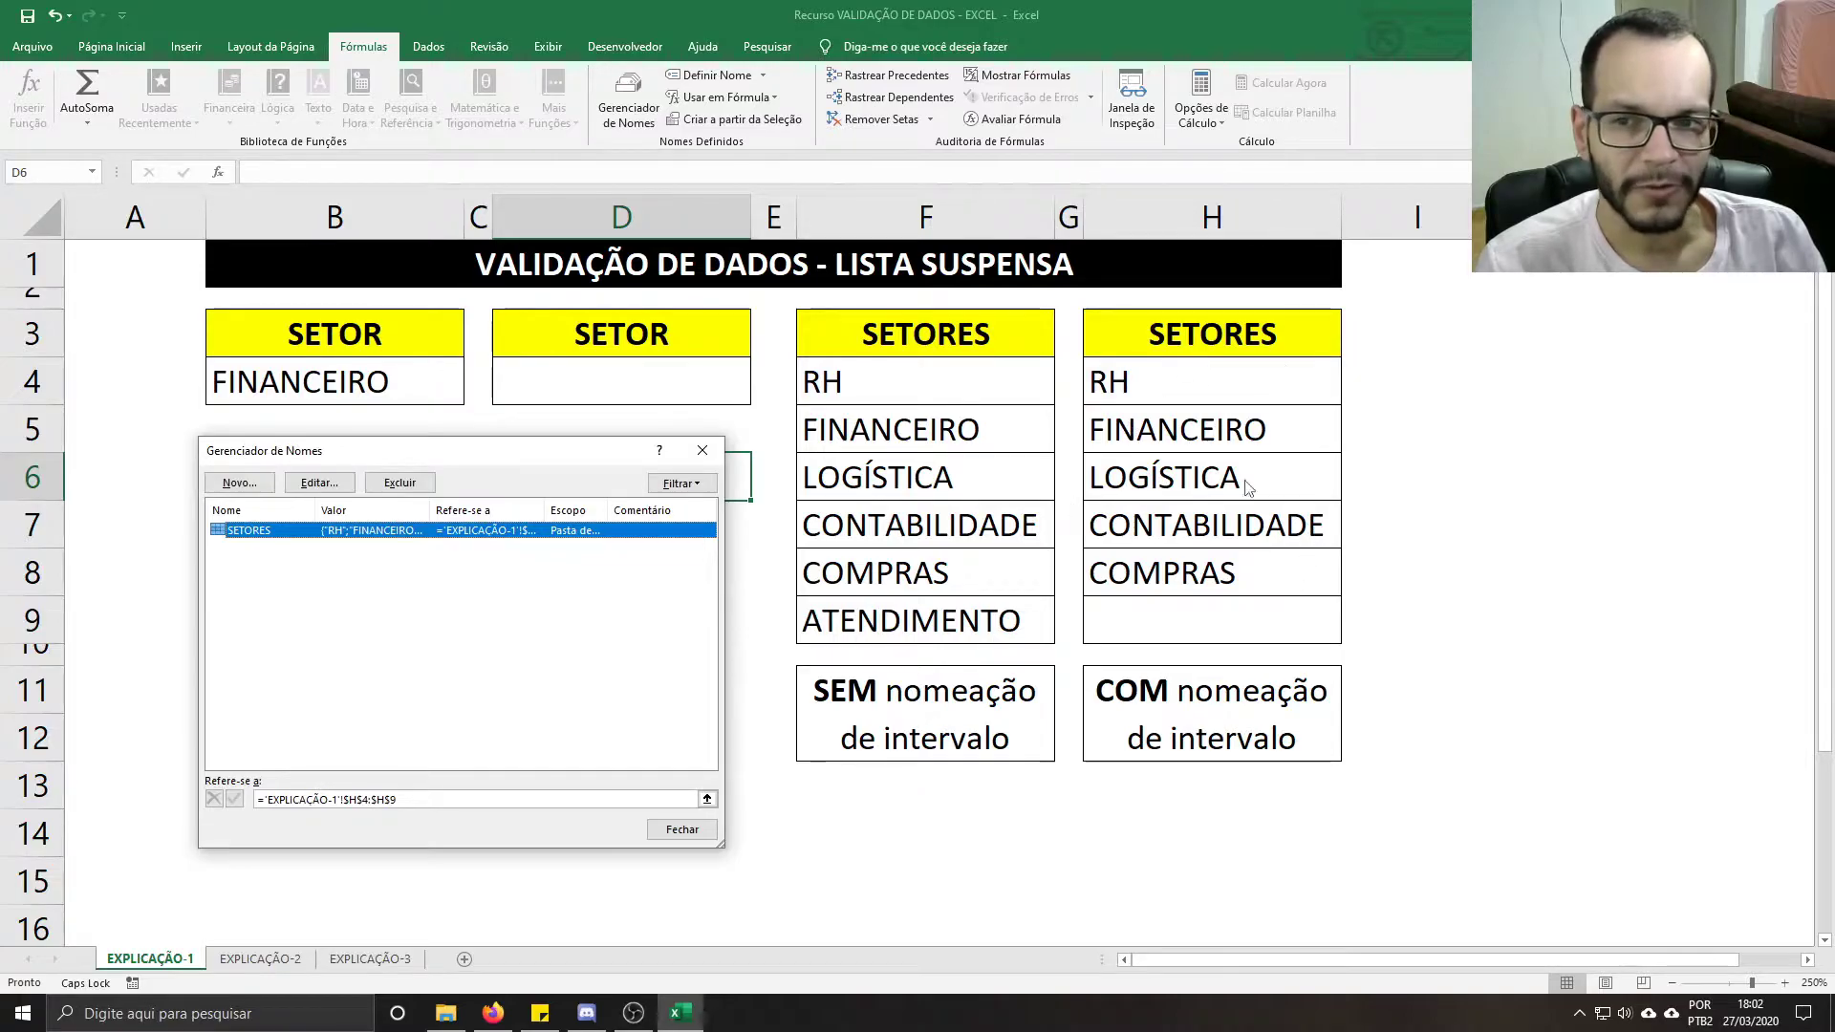
click(701, 828)
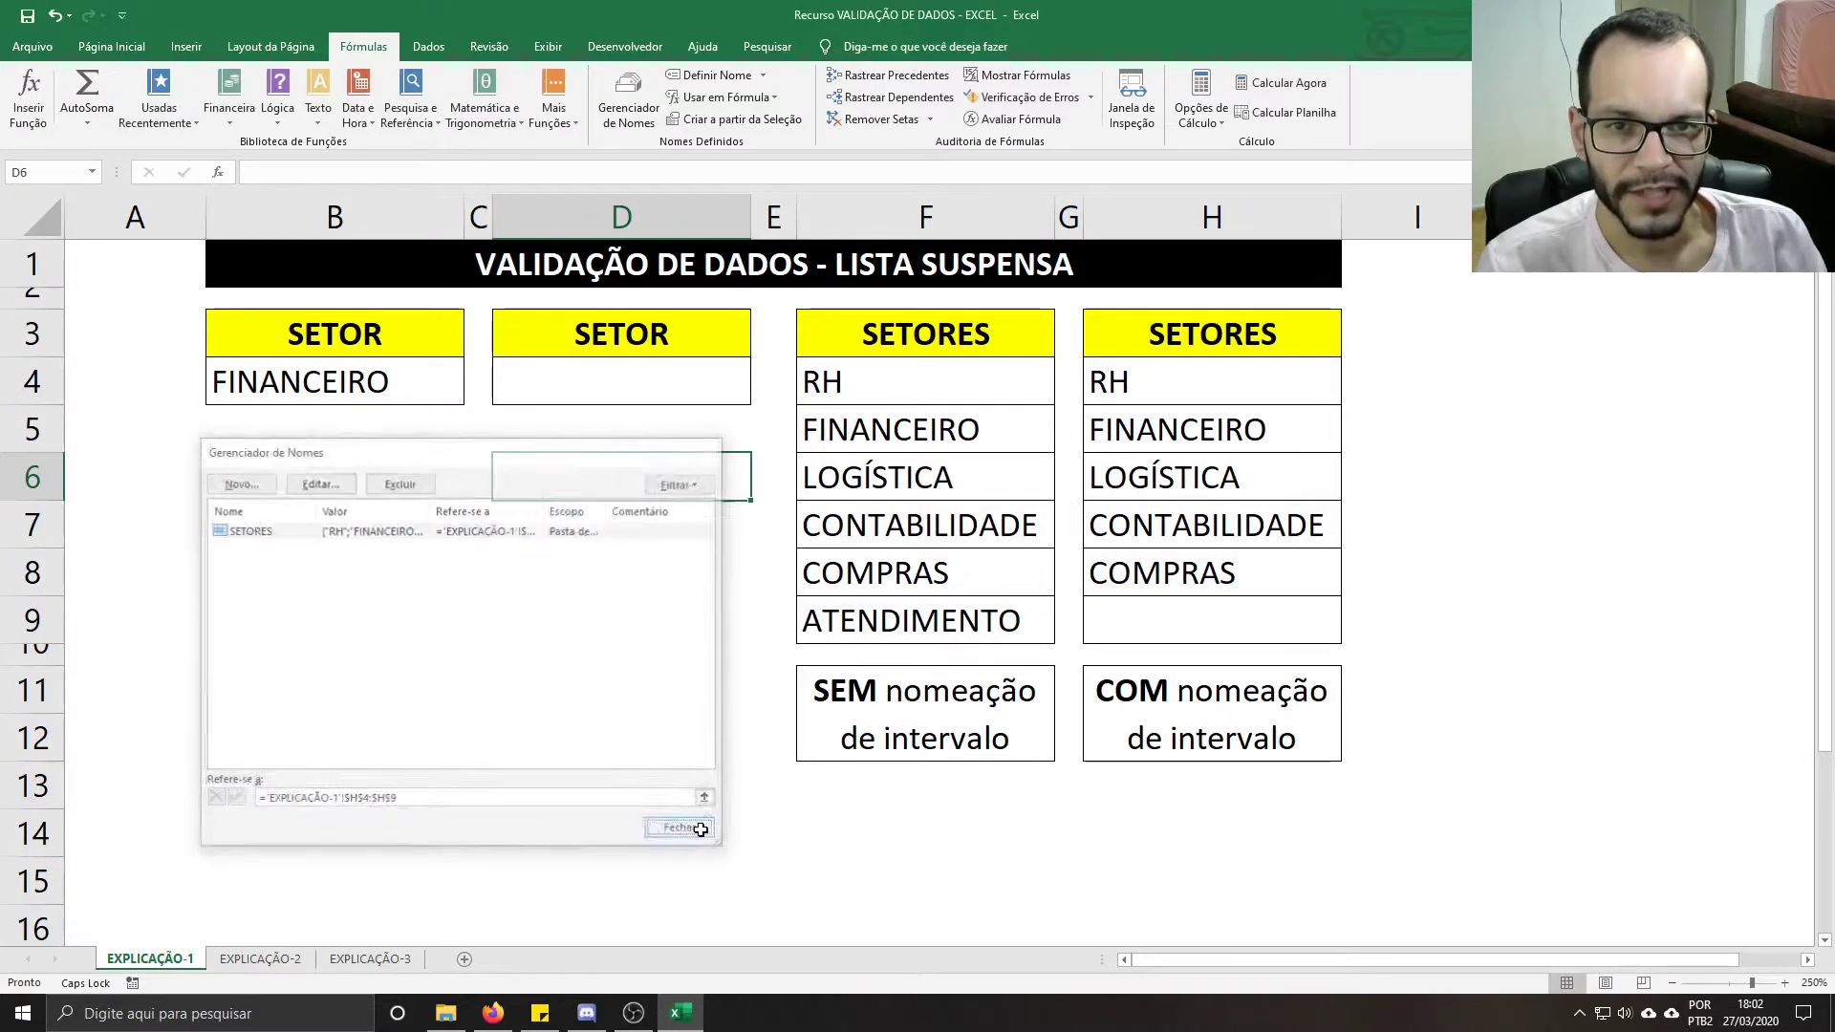
Step: Open data validation for the empty SETOR cell D4 and set the allowed type to Lista
click(678, 375)
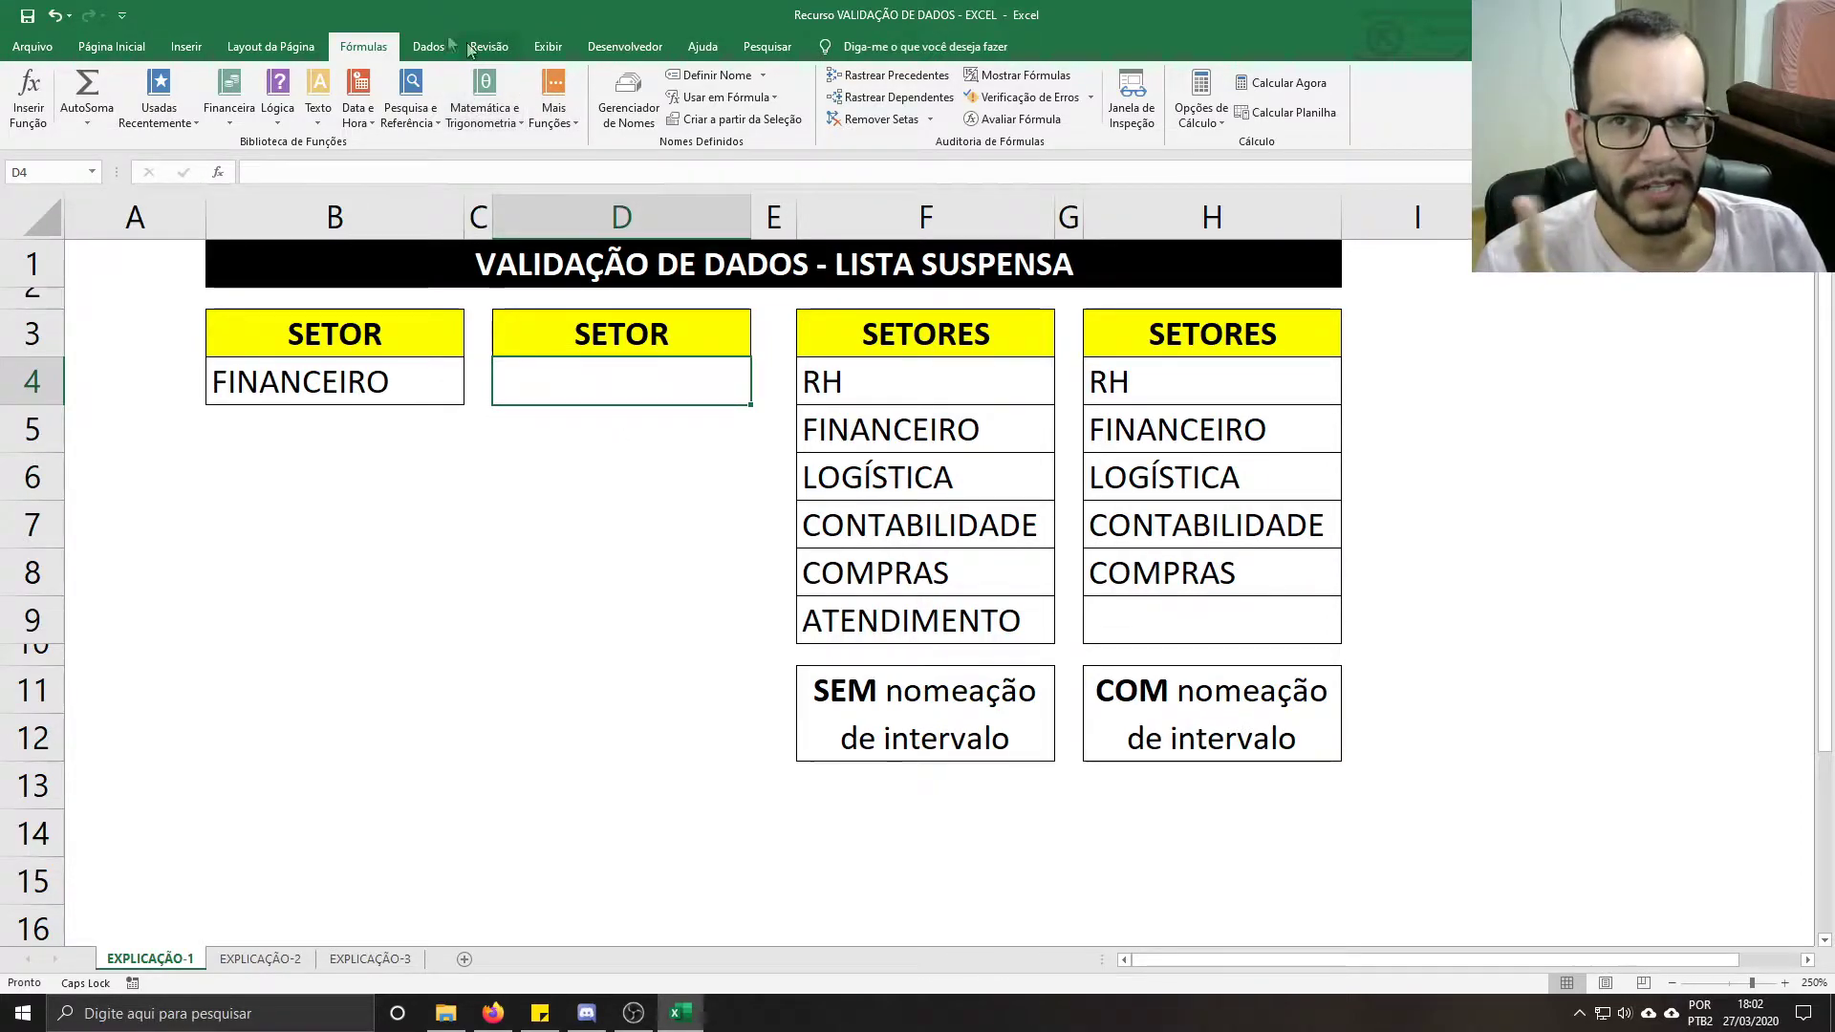
click(428, 47)
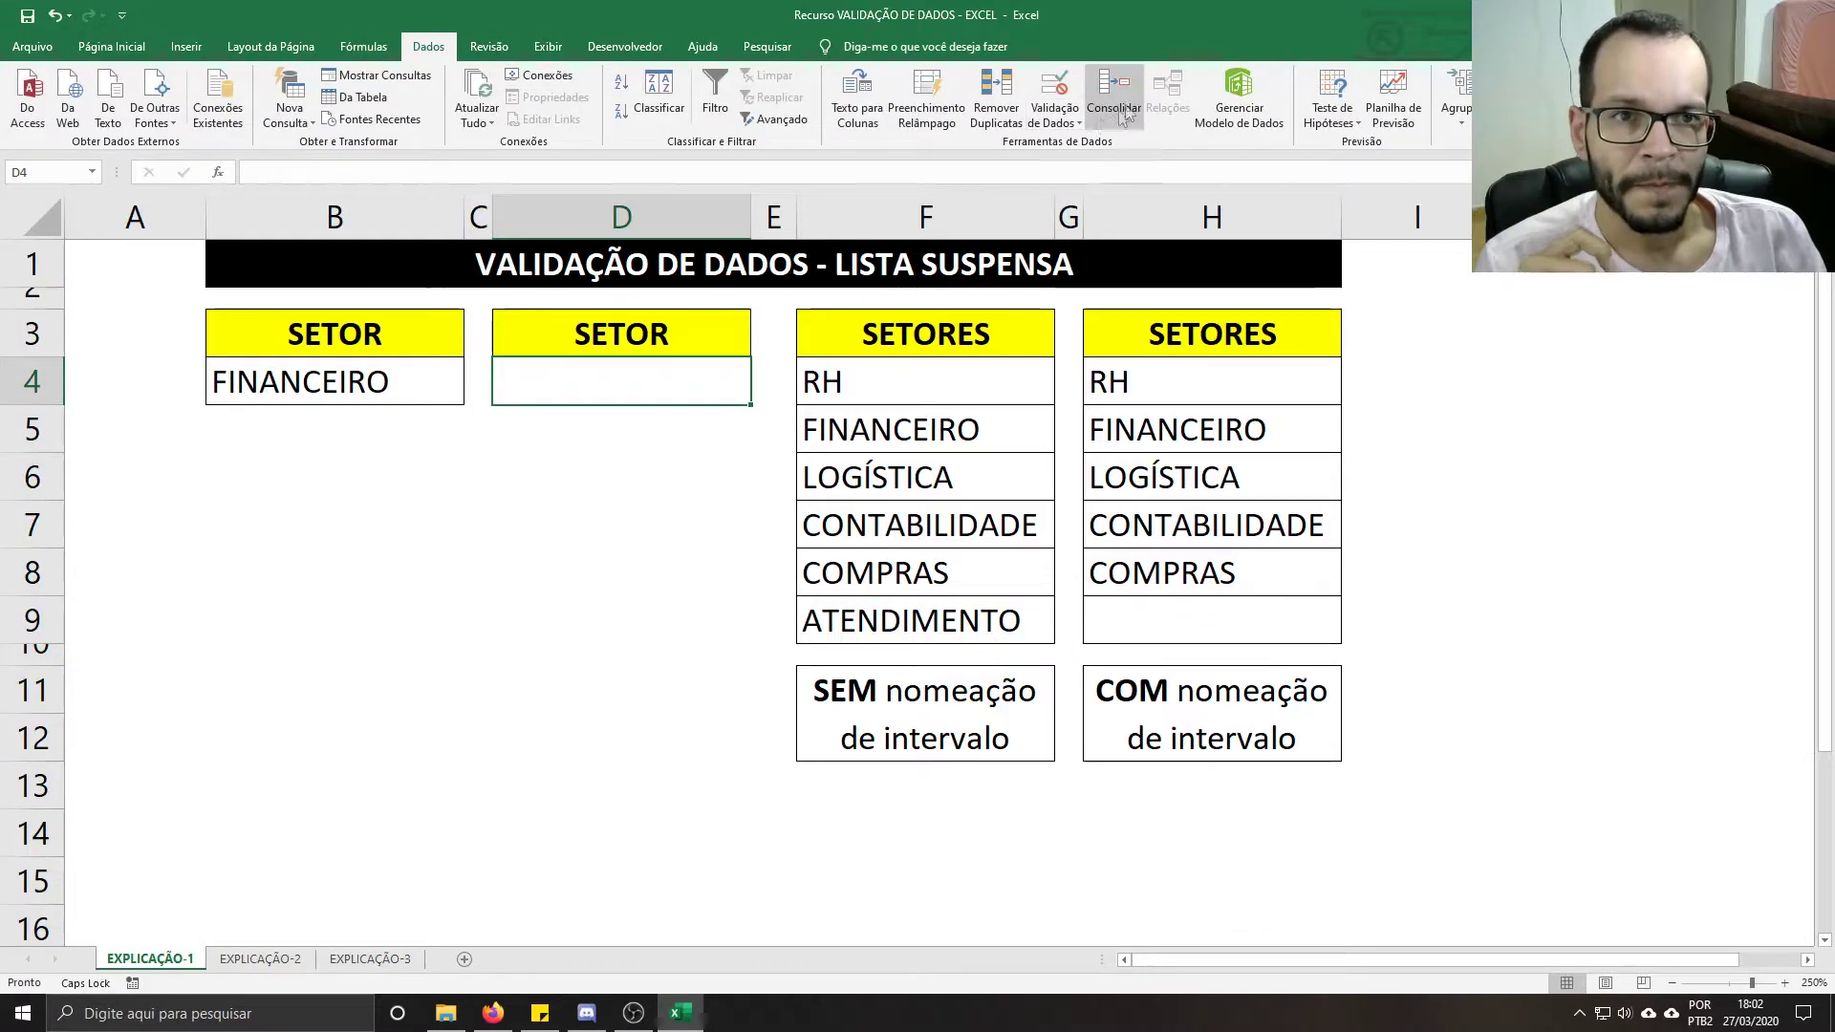
click(1059, 126)
click(1084, 151)
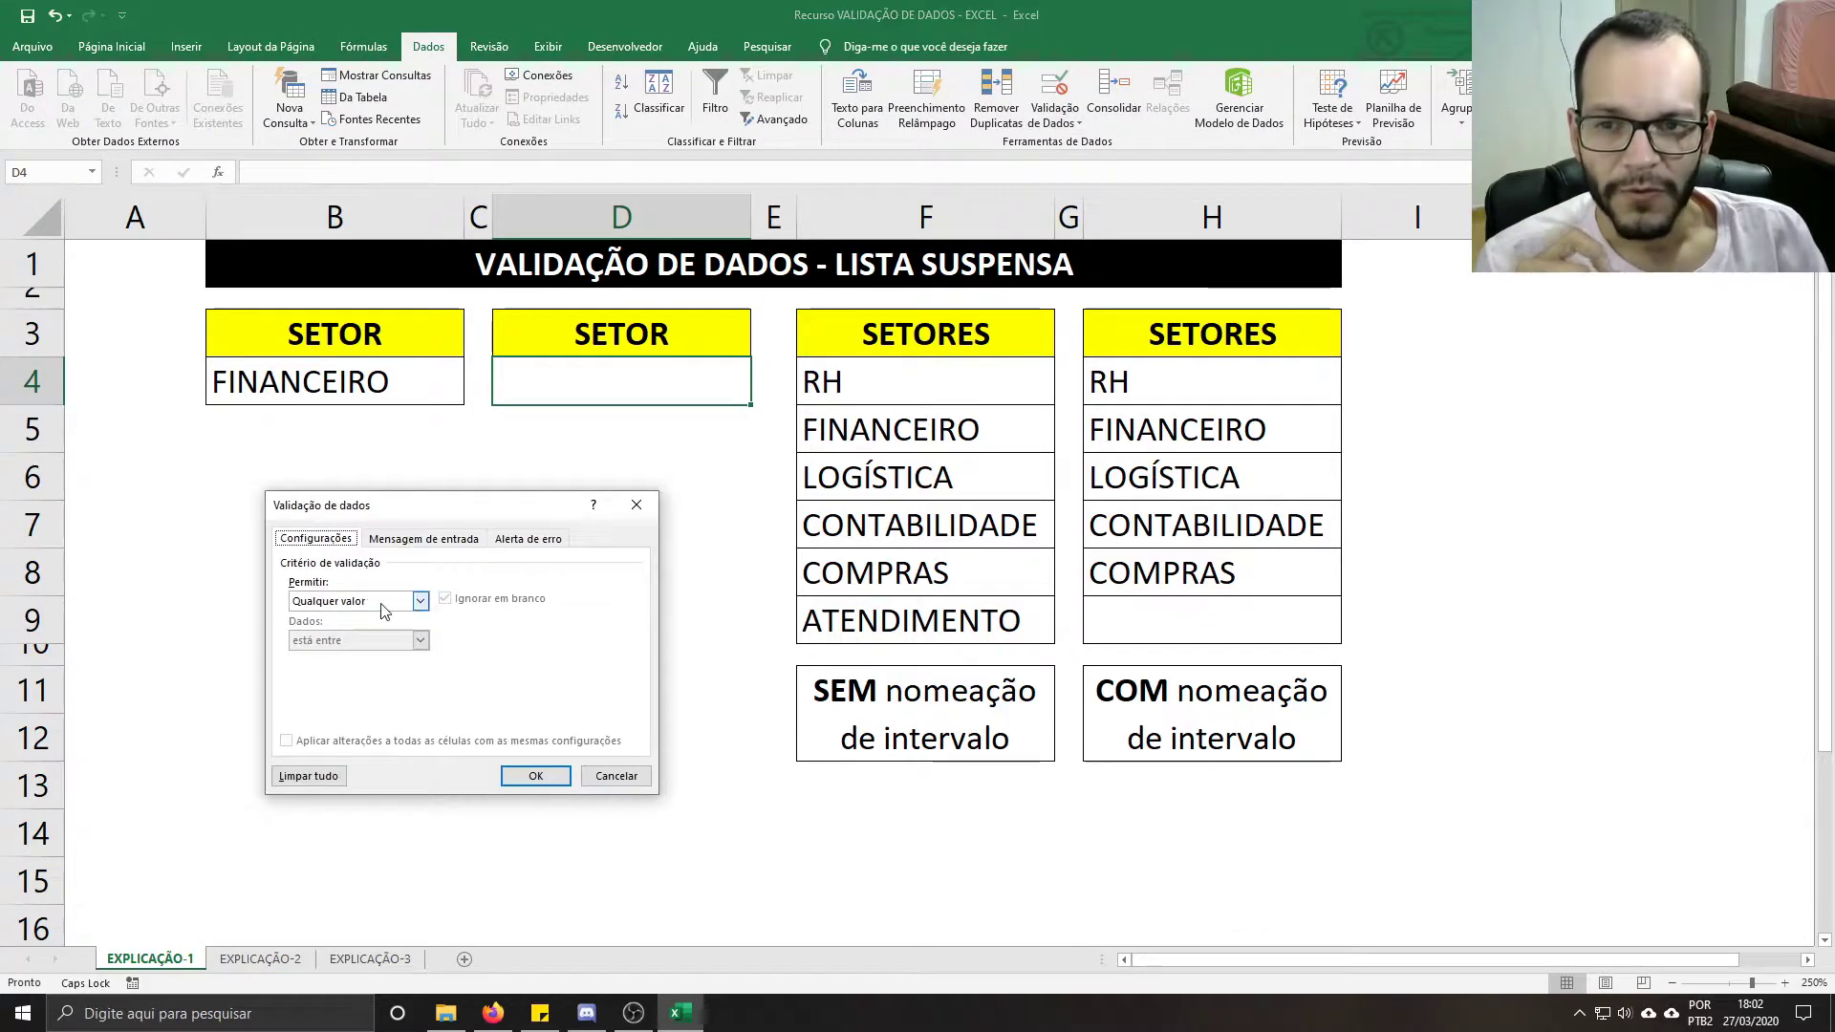
click(375, 600)
click(320, 655)
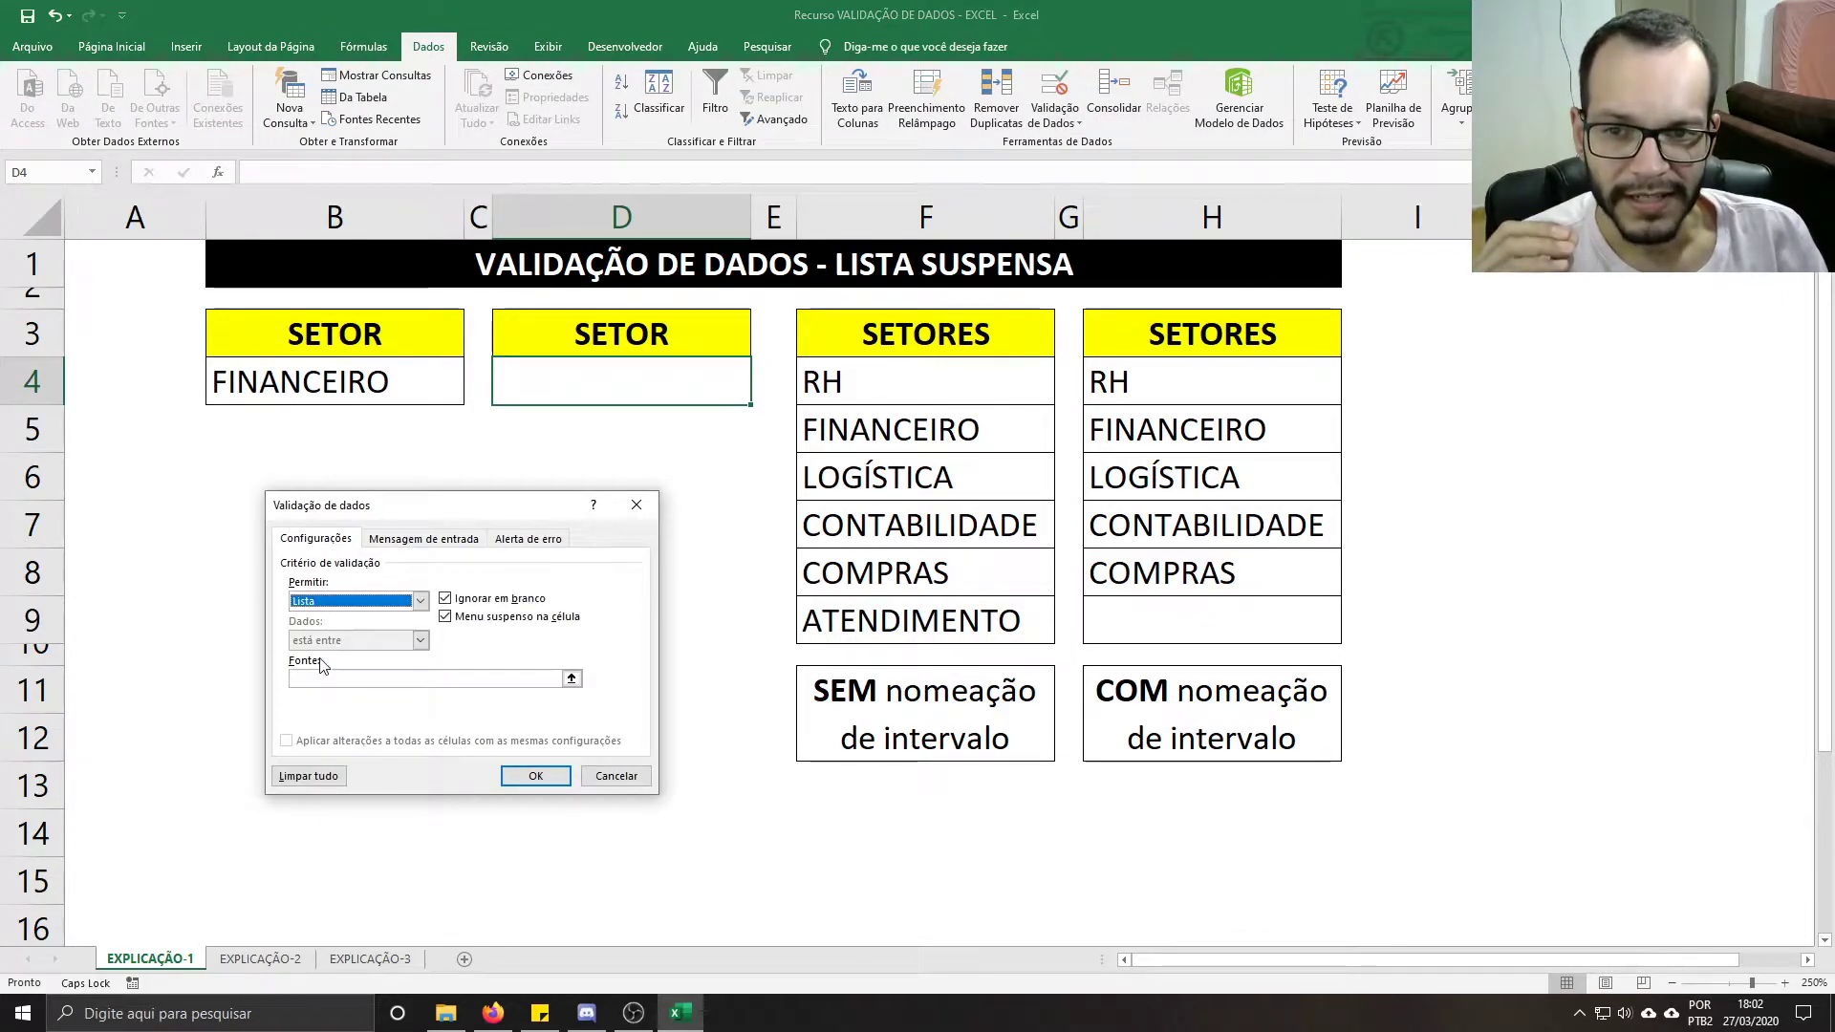
Step: Set the validation list's source to the named range =SETORES and apply the rule to D4
click(312, 676)
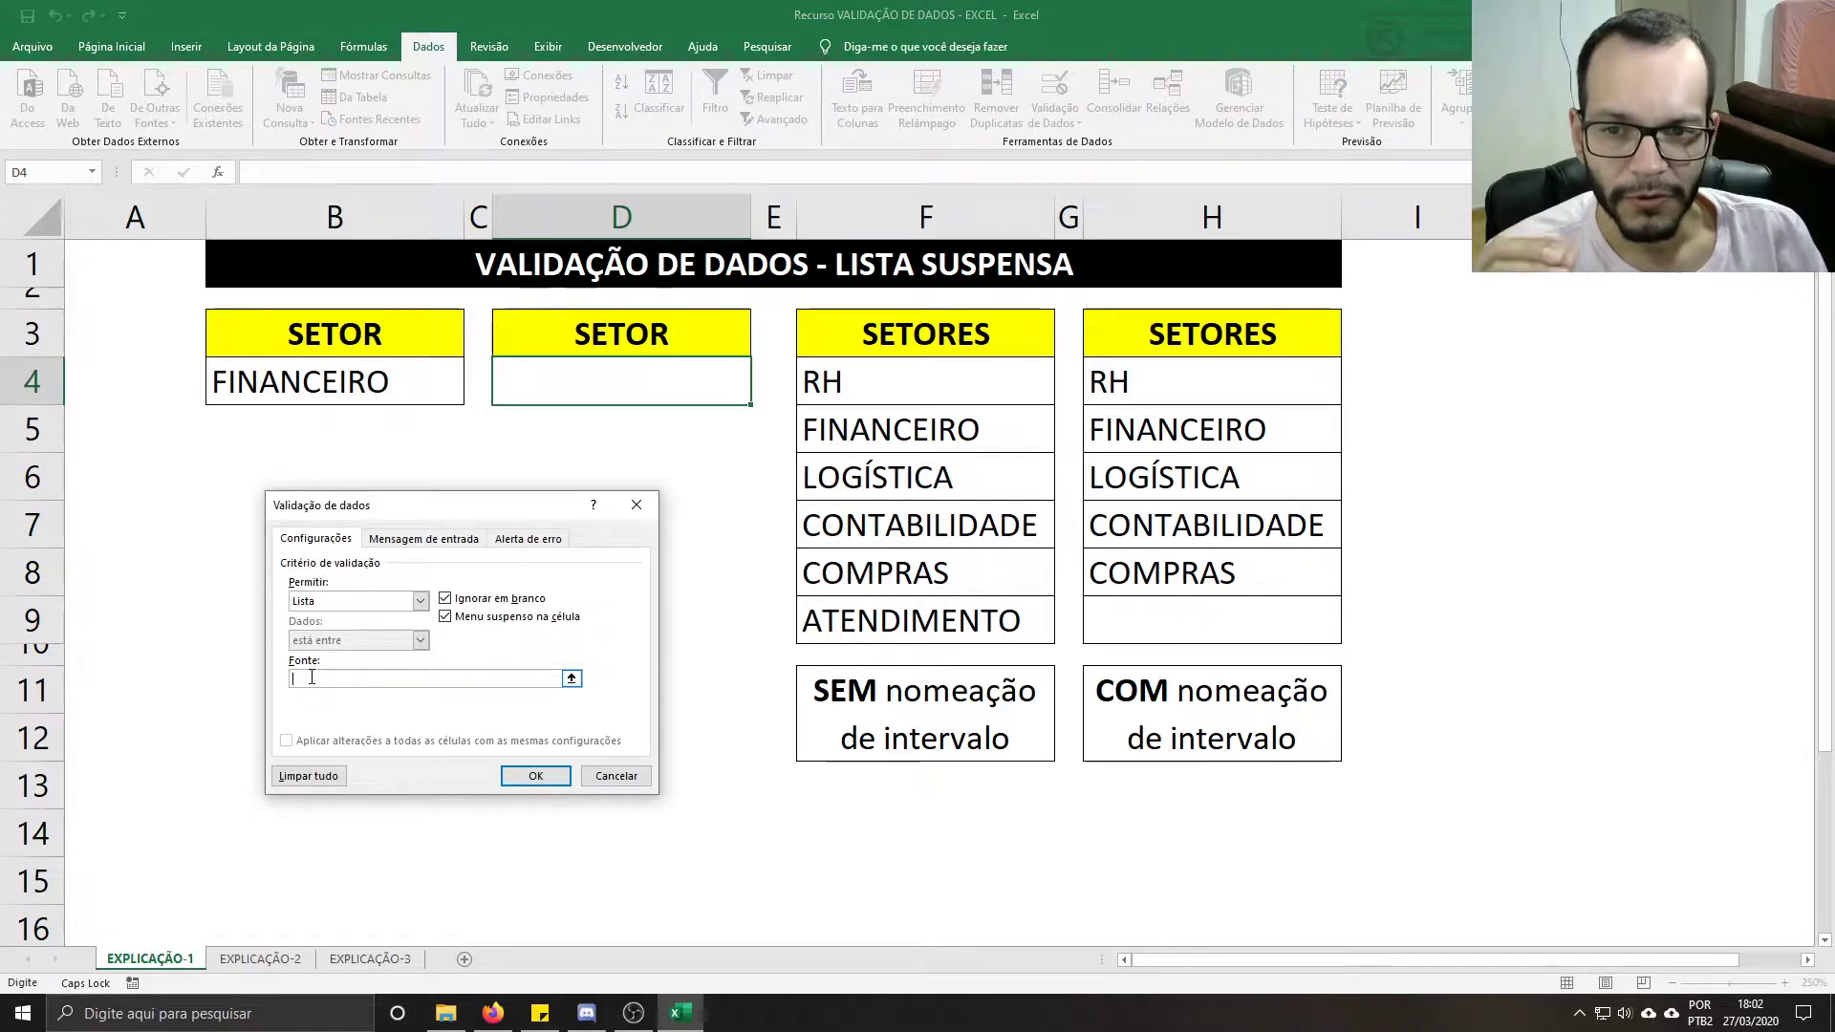
text(=)
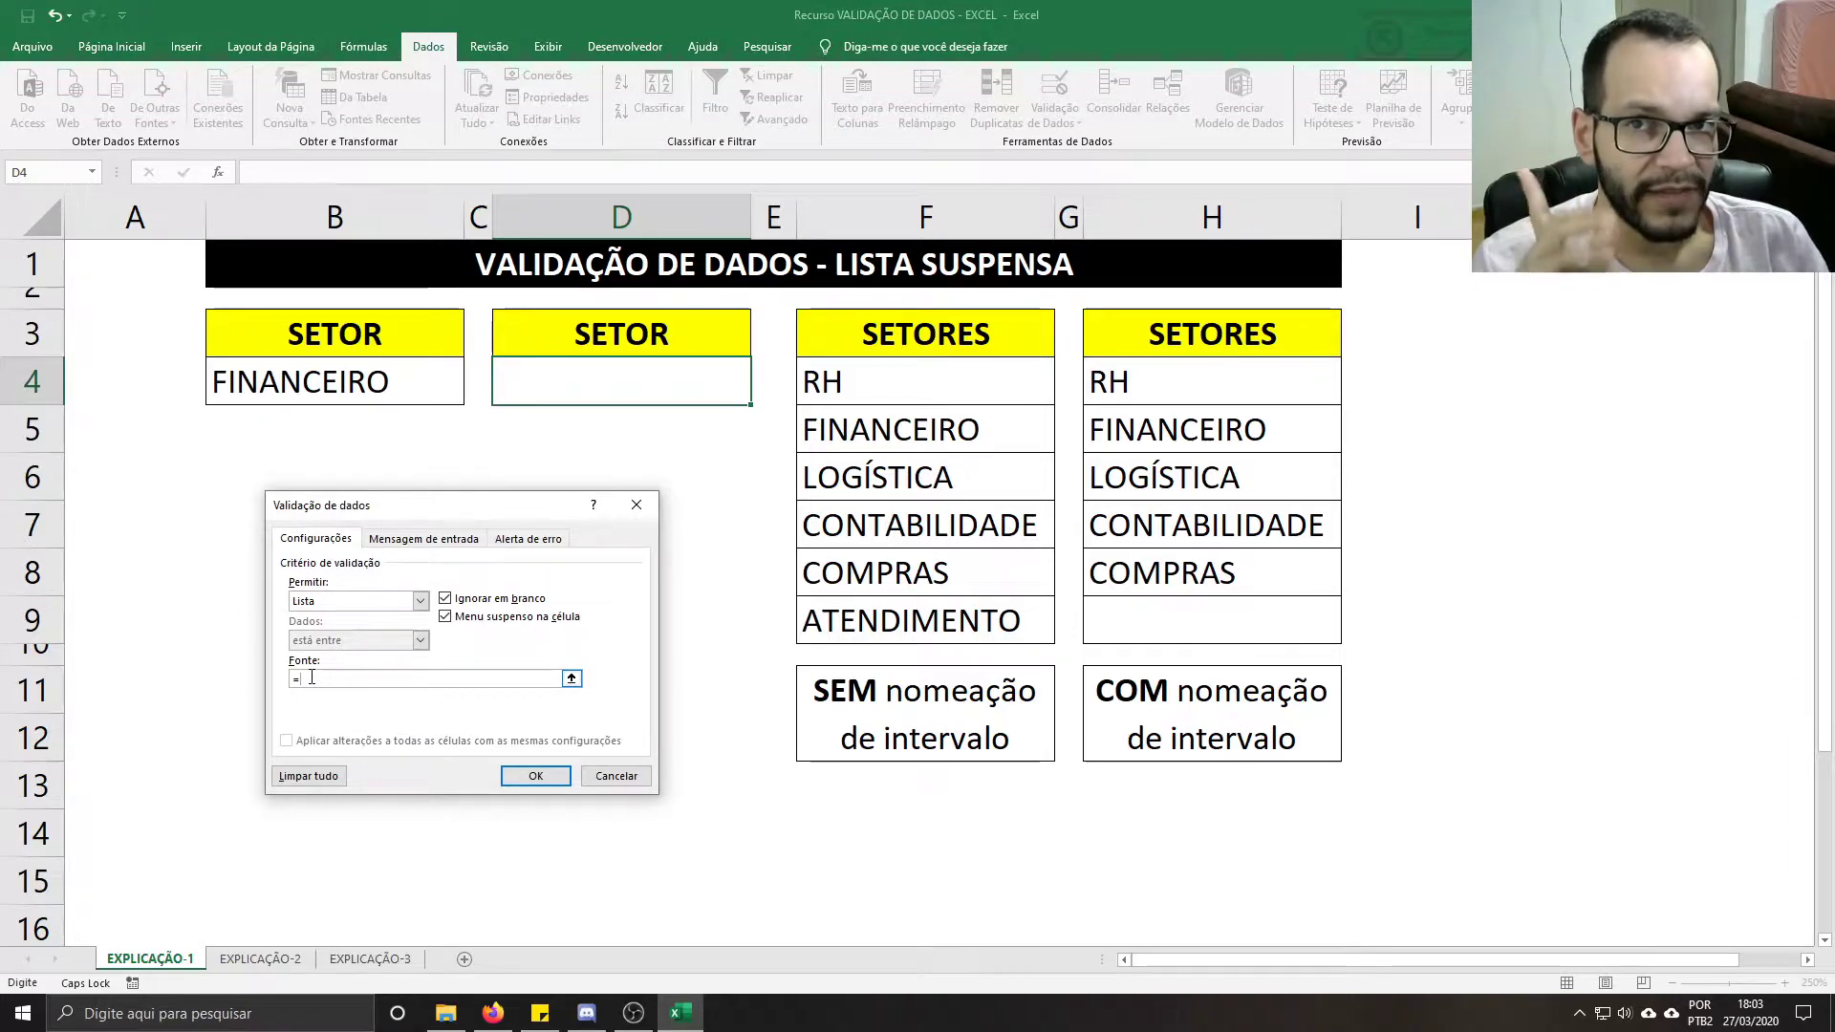
key(F3)
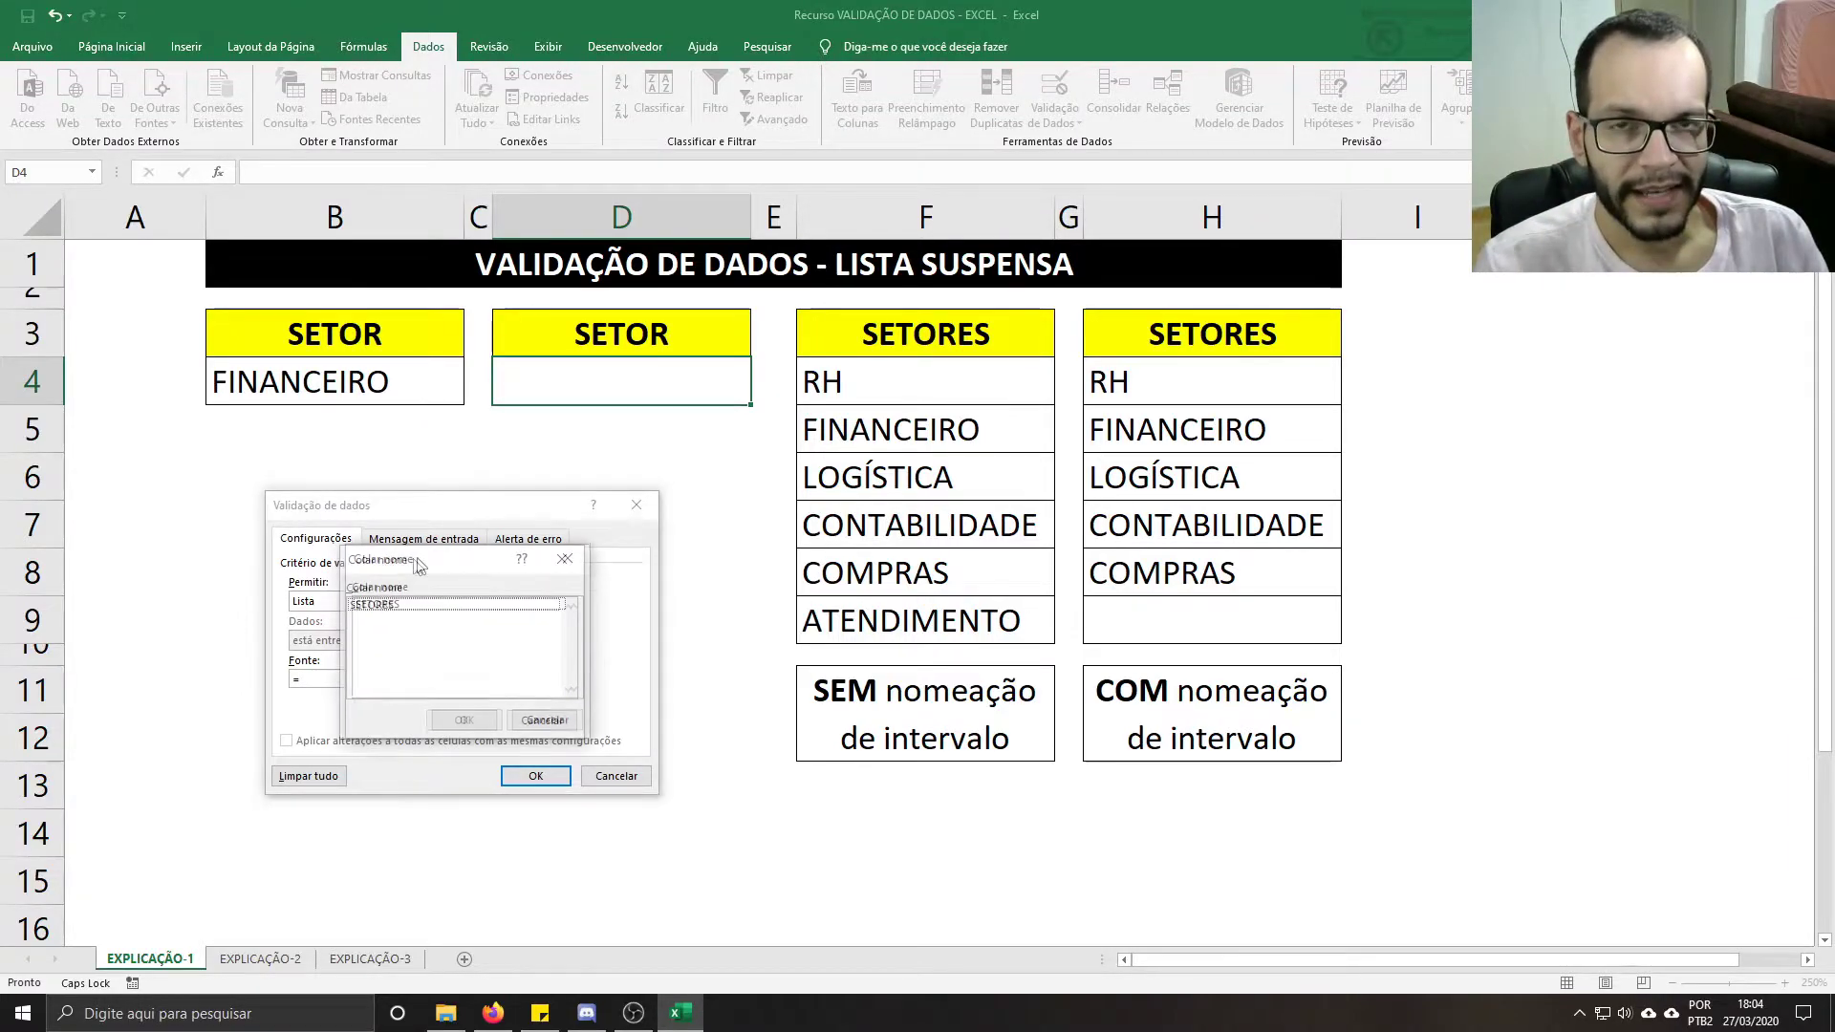
drag(419, 564, 490, 512)
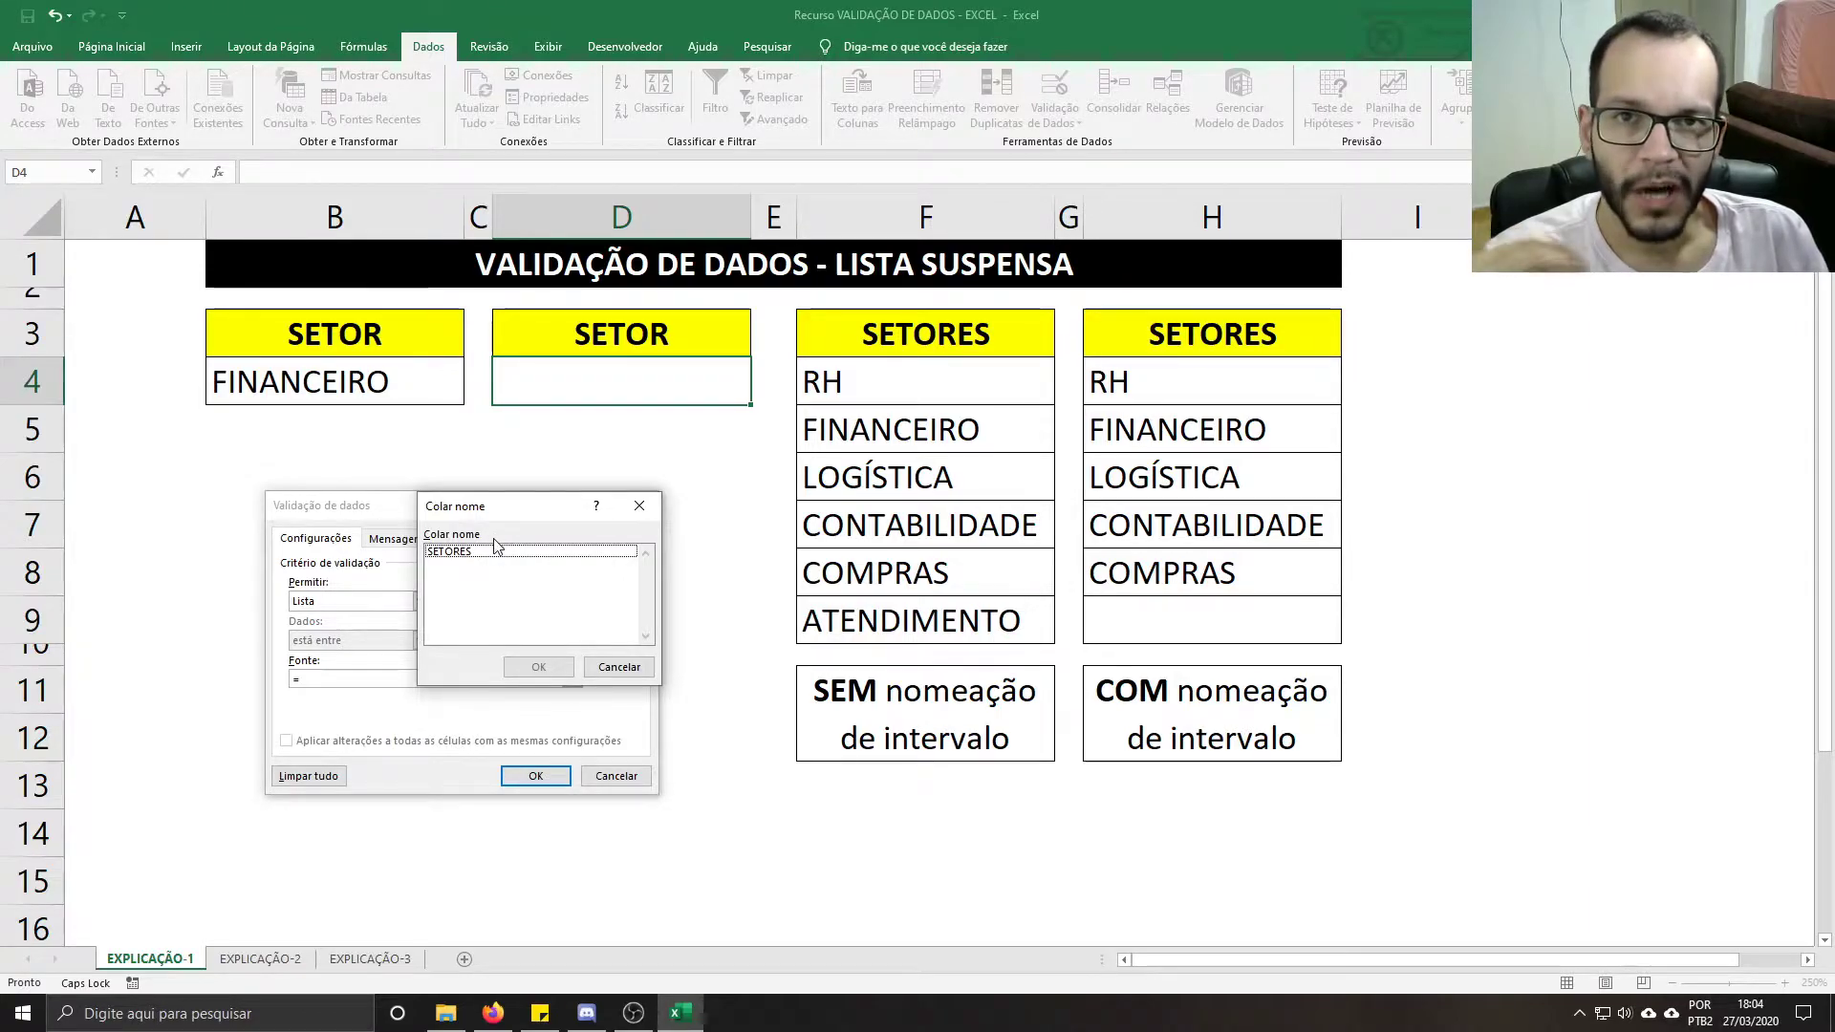
click(452, 554)
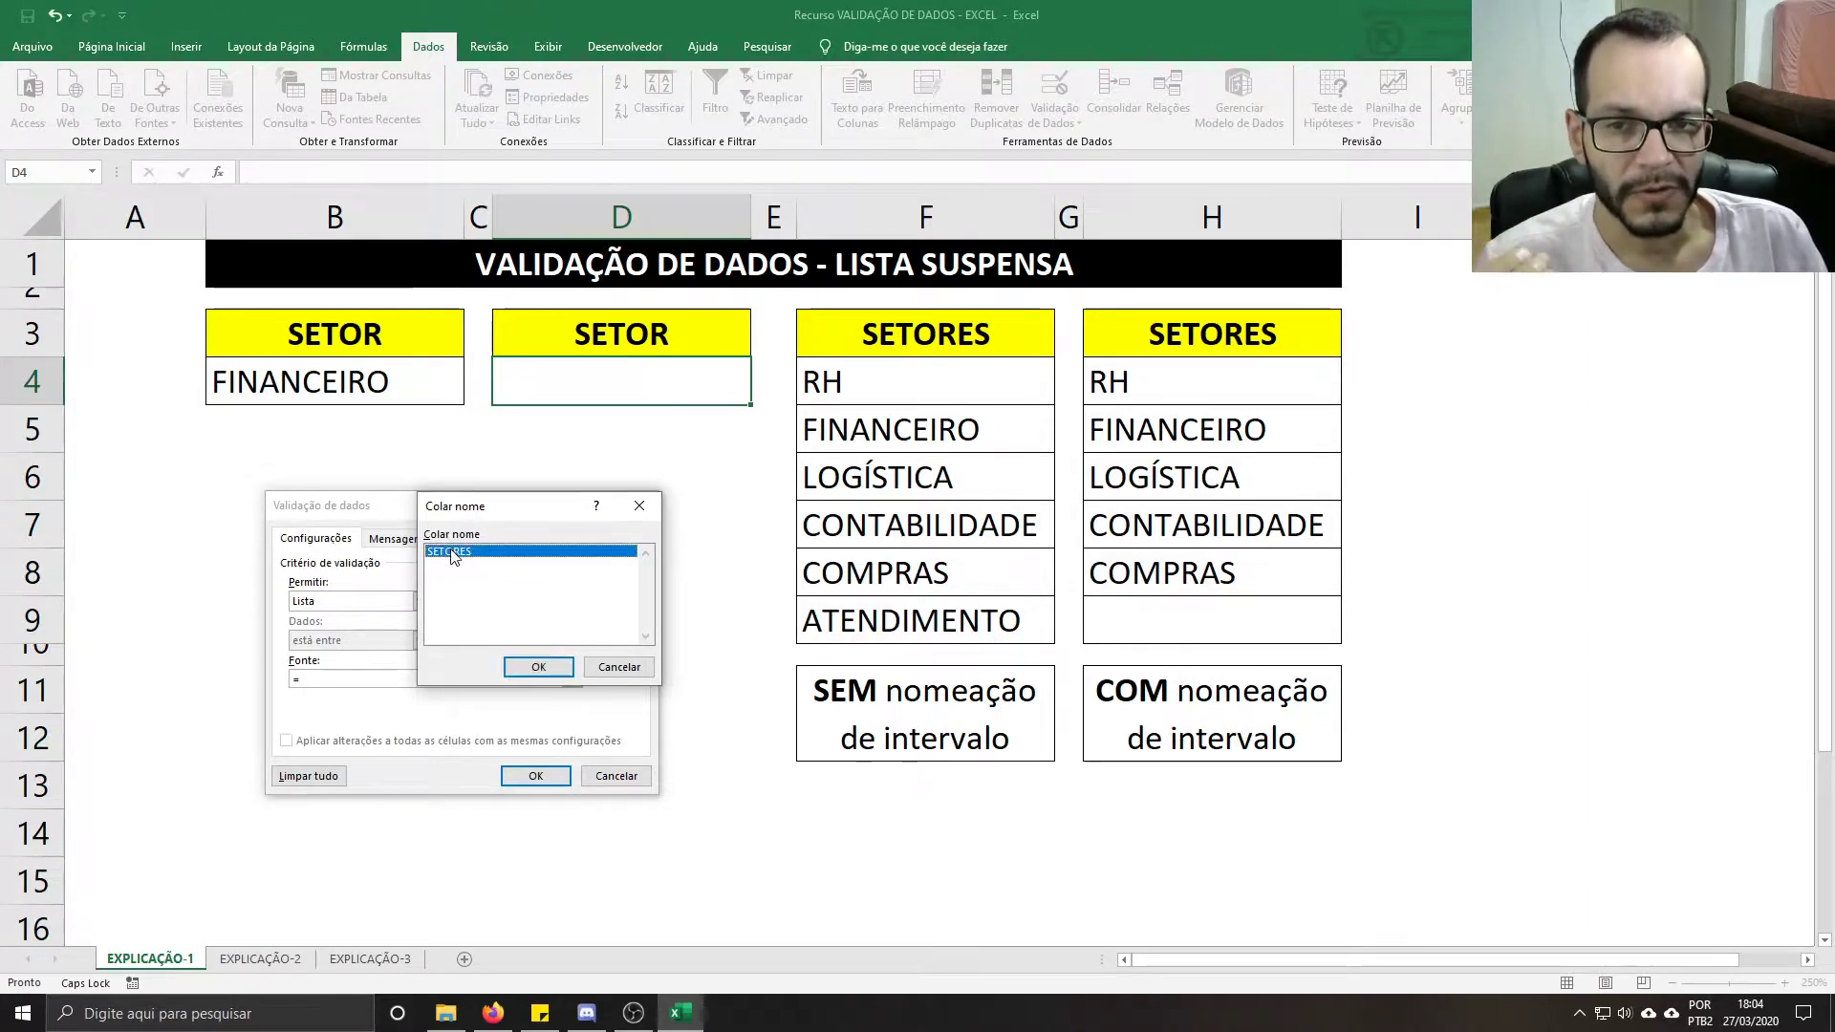
click(531, 669)
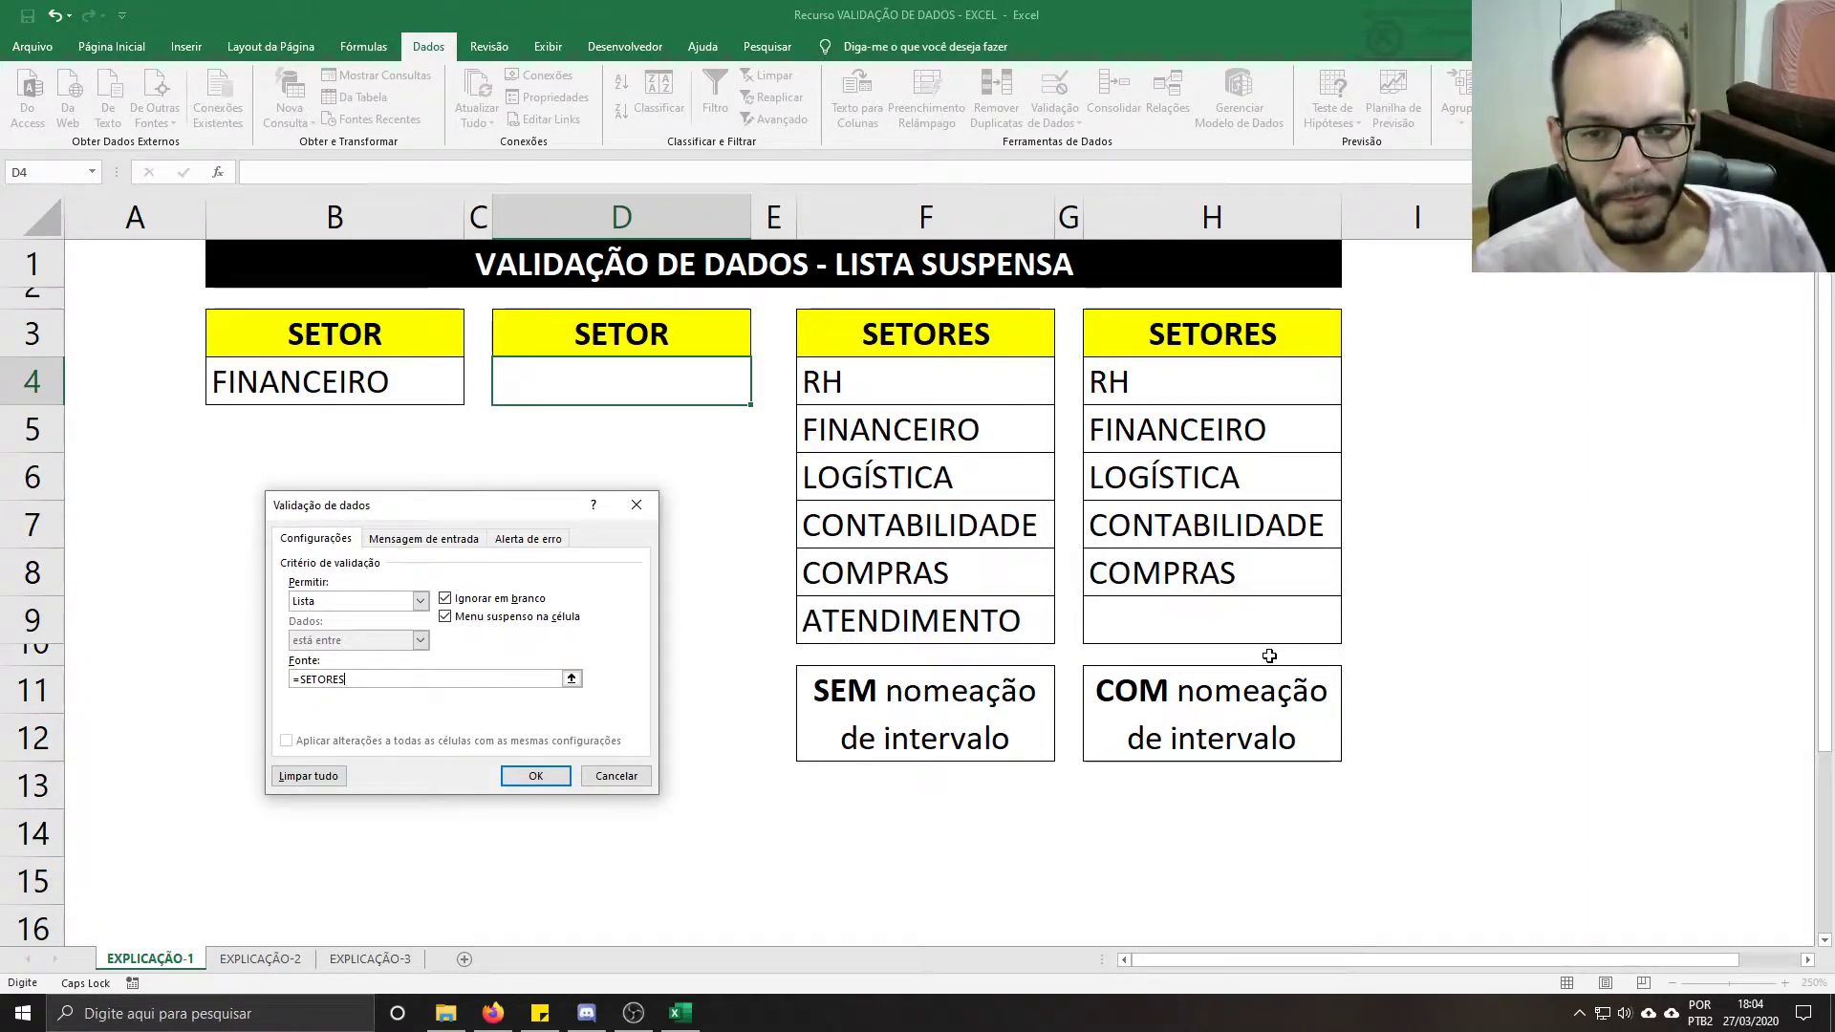
click(571, 679)
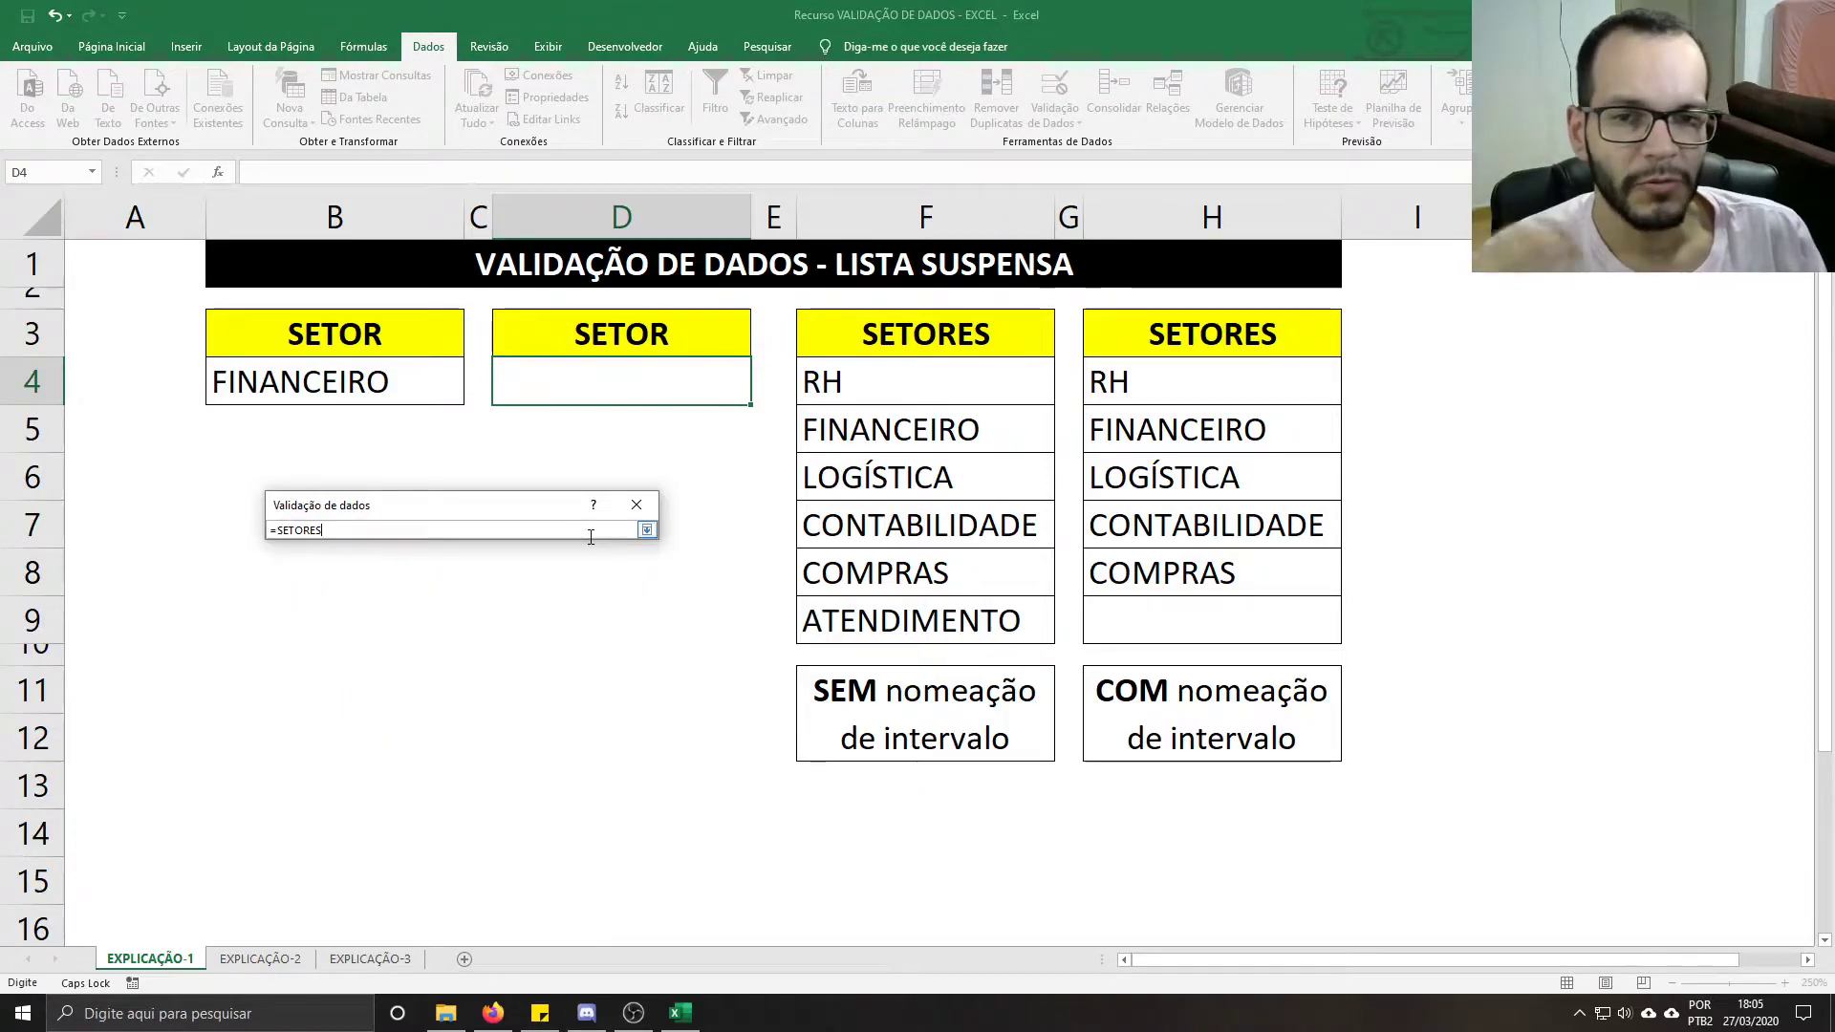
click(647, 531)
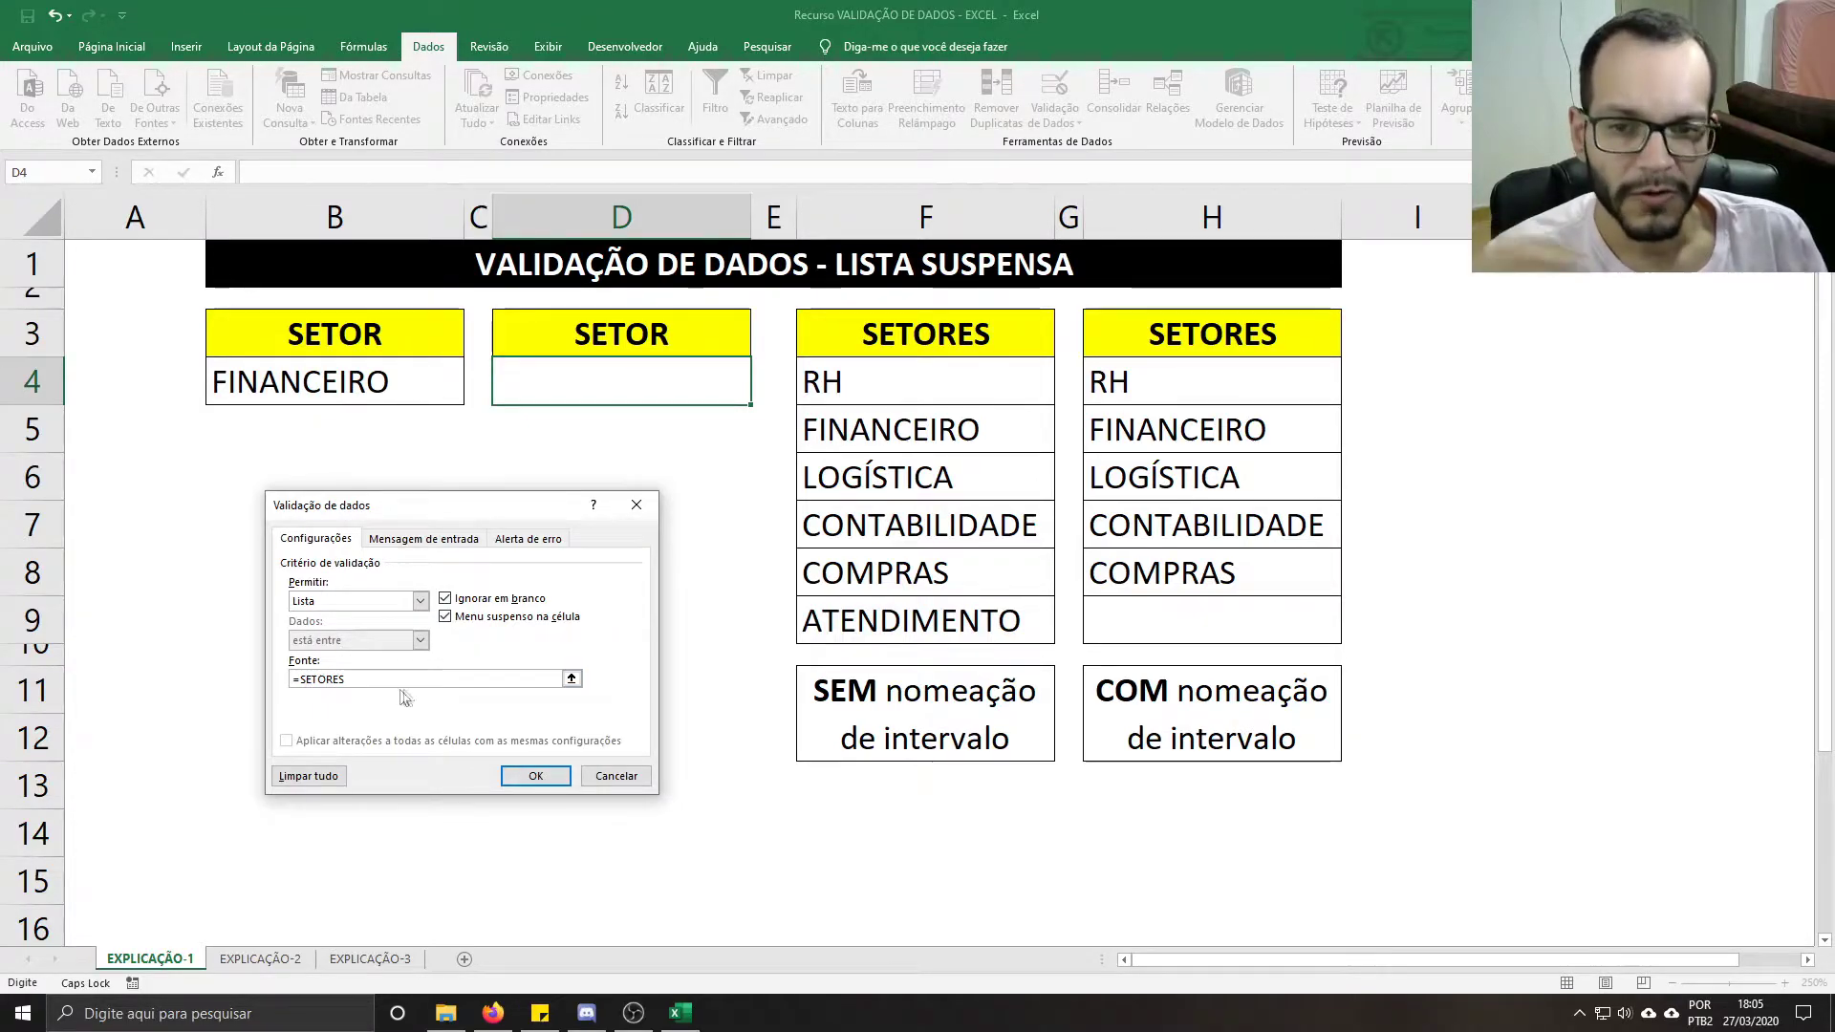
click(512, 778)
Step: Test the drop-down list in cell D4 by choosing FINANCEIRO and replacing it with LOGÍSTICA
click(760, 395)
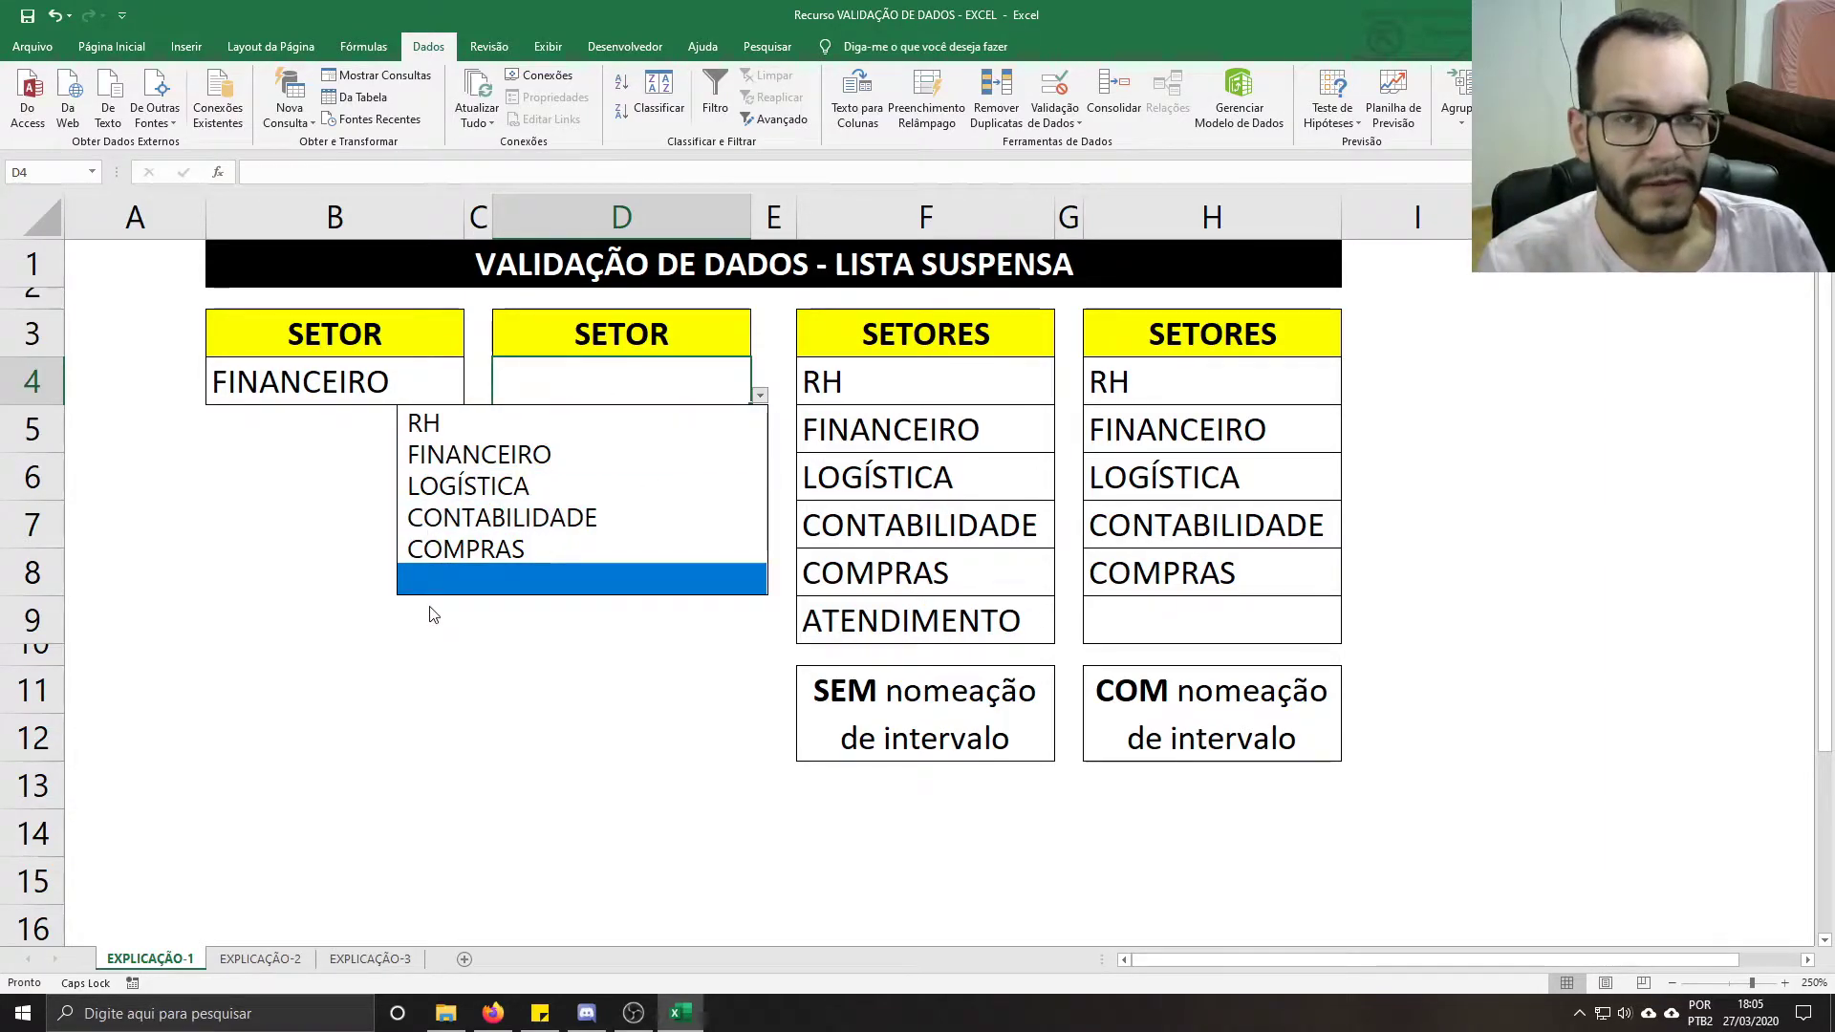
click(554, 654)
click(761, 395)
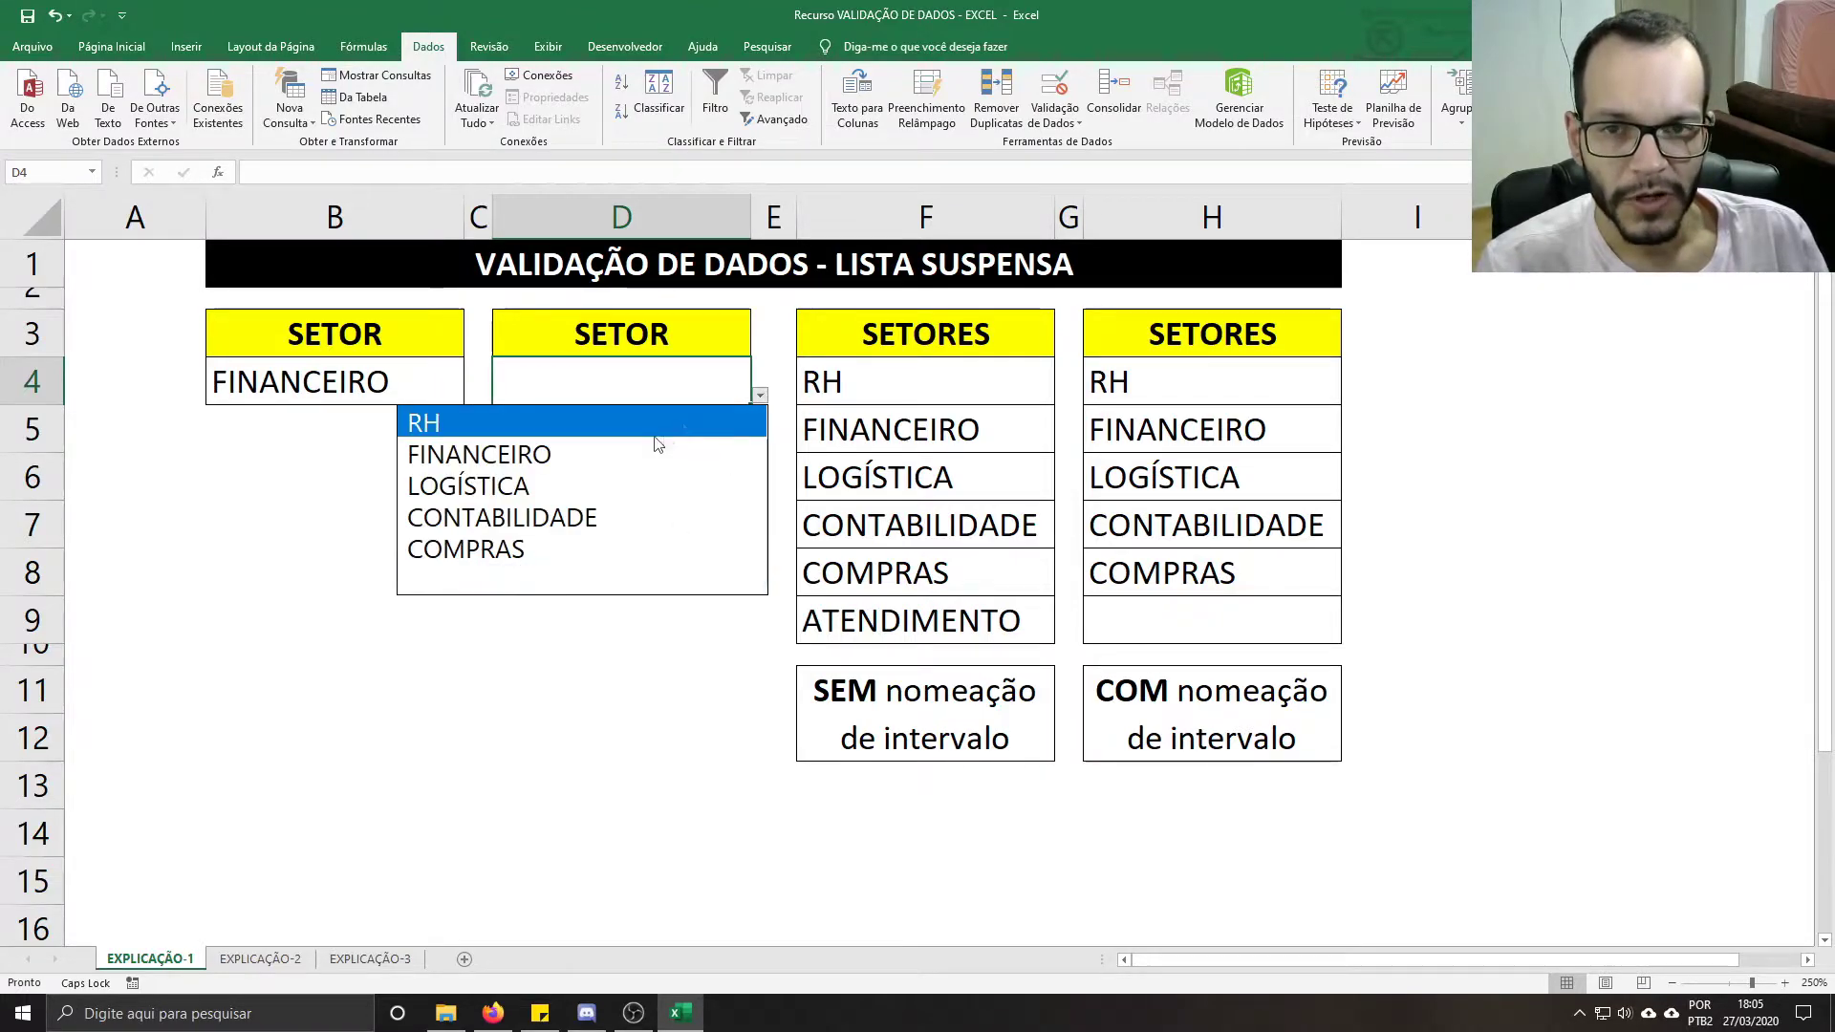
click(634, 444)
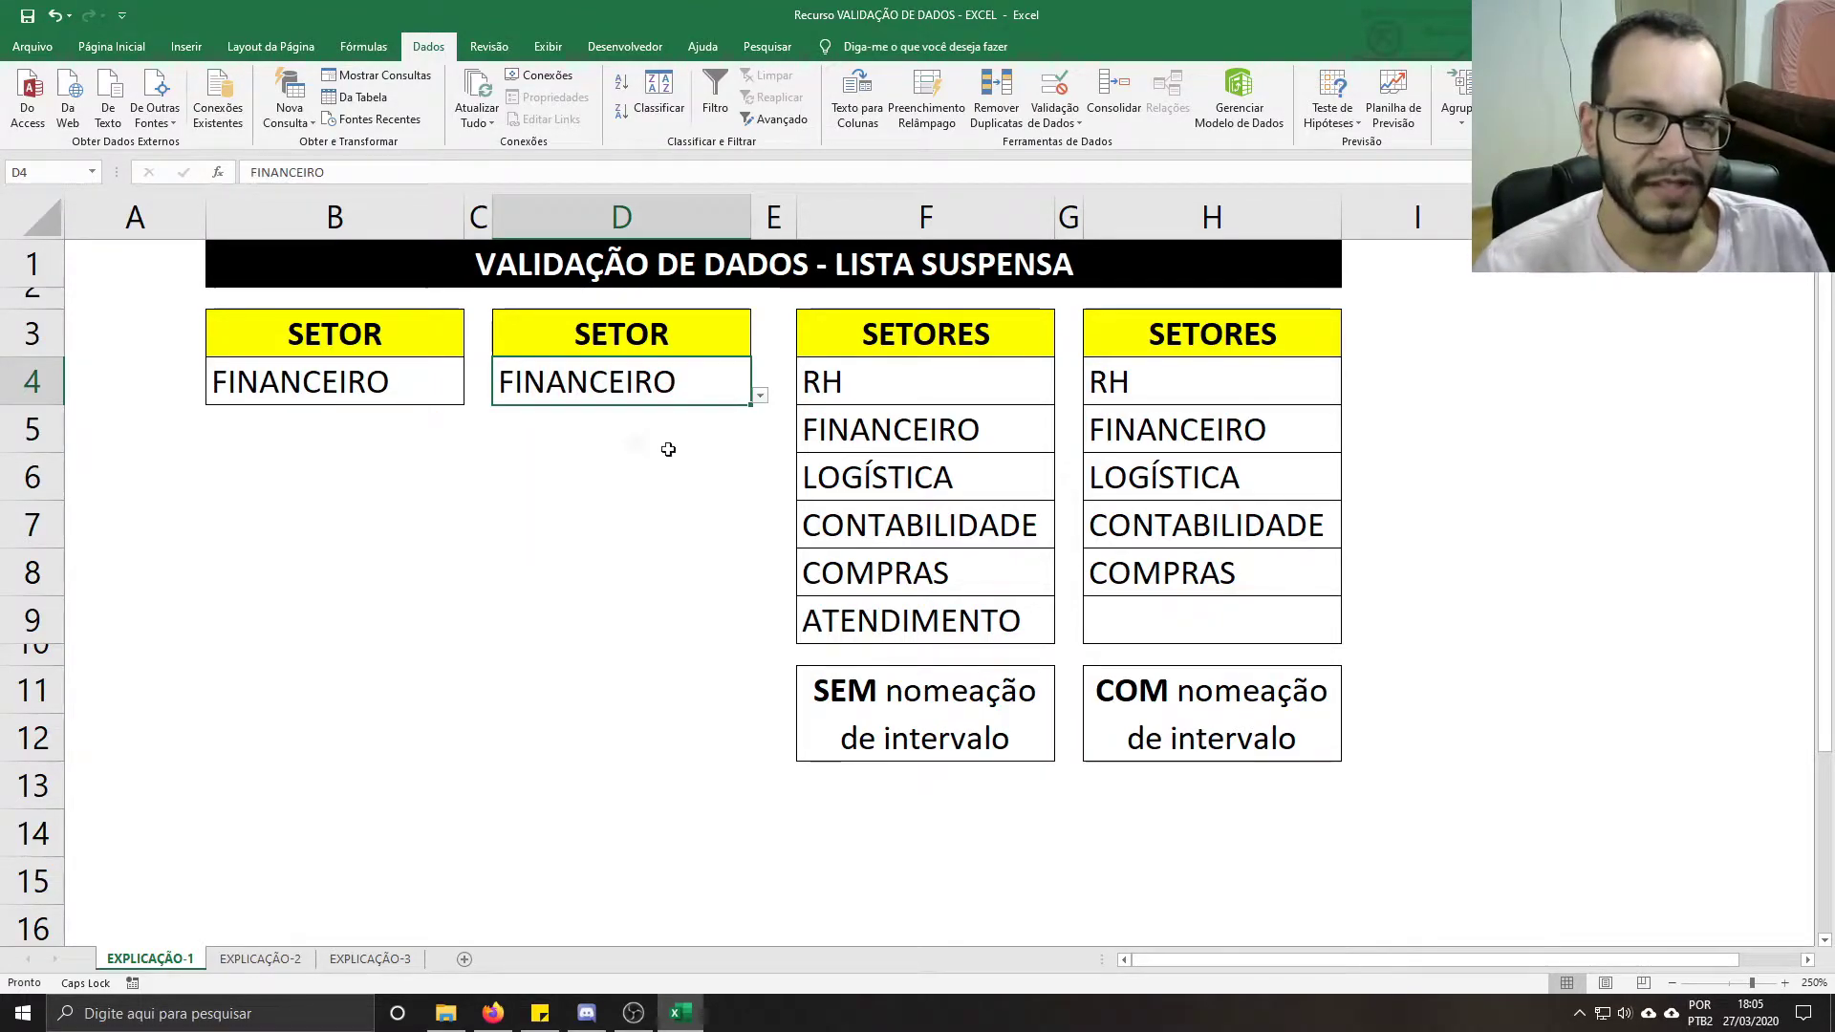
click(760, 396)
click(618, 478)
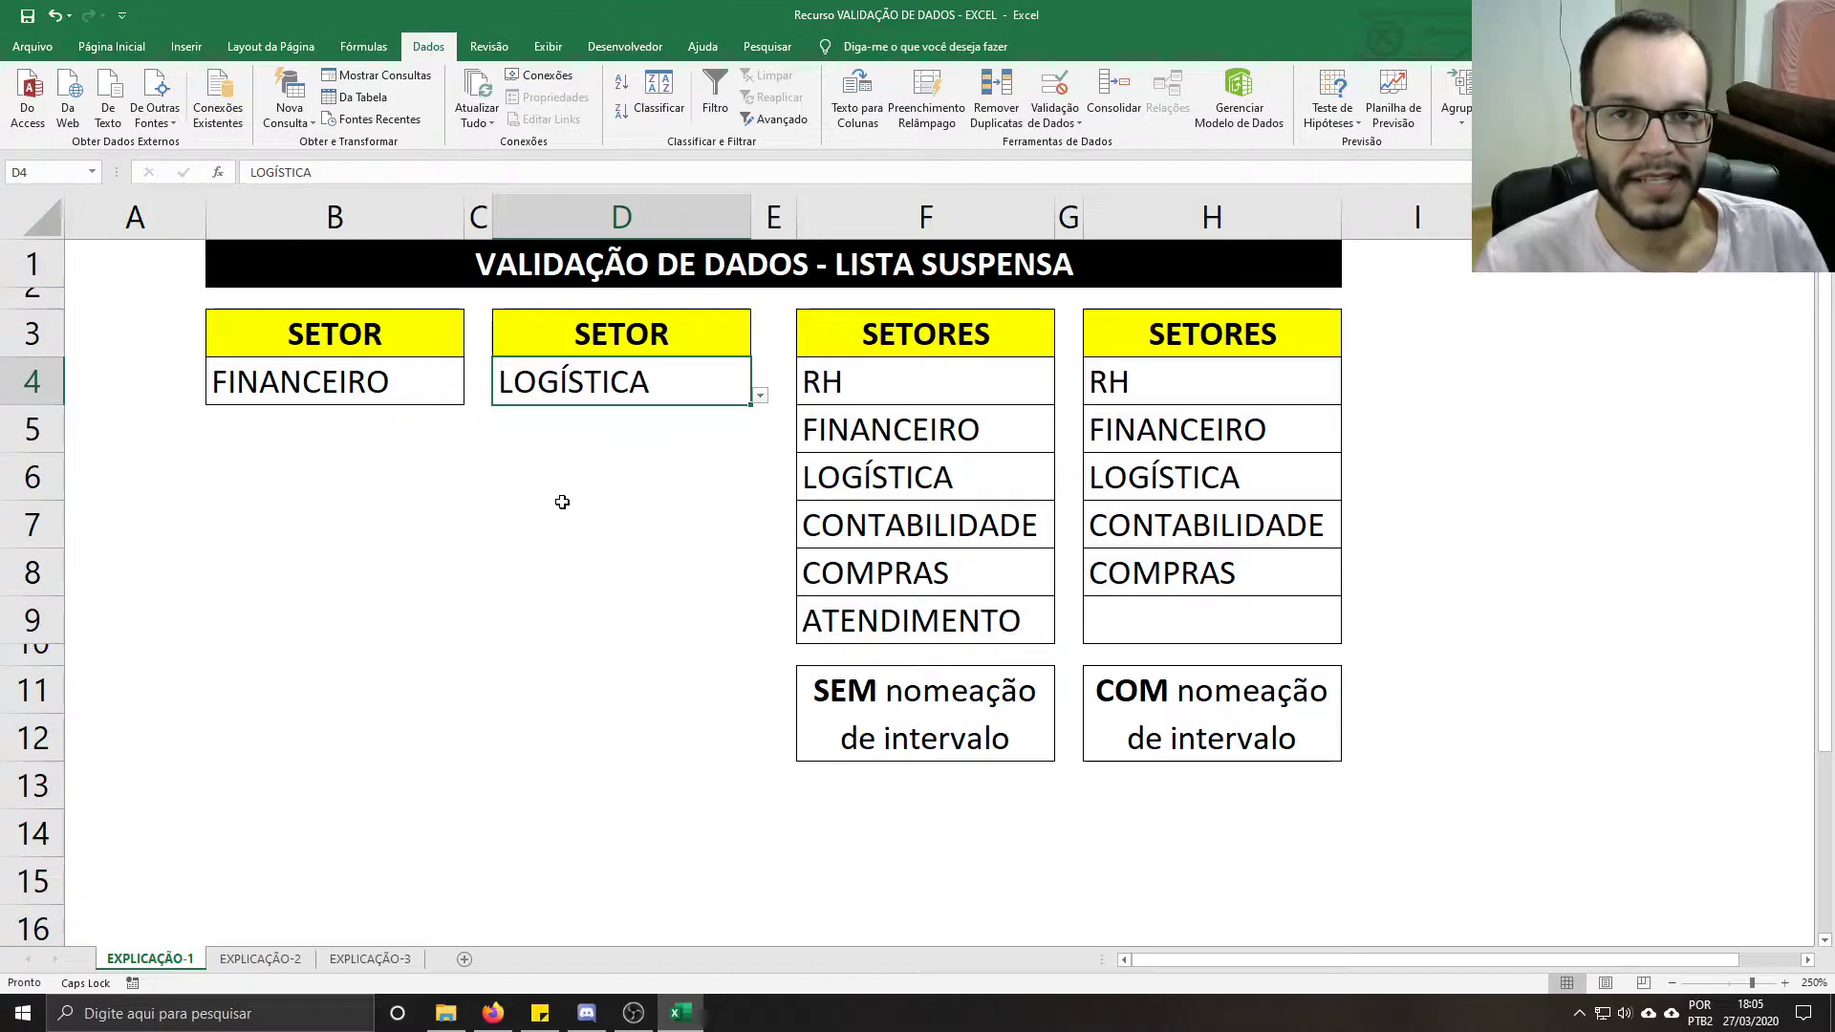
click(383, 380)
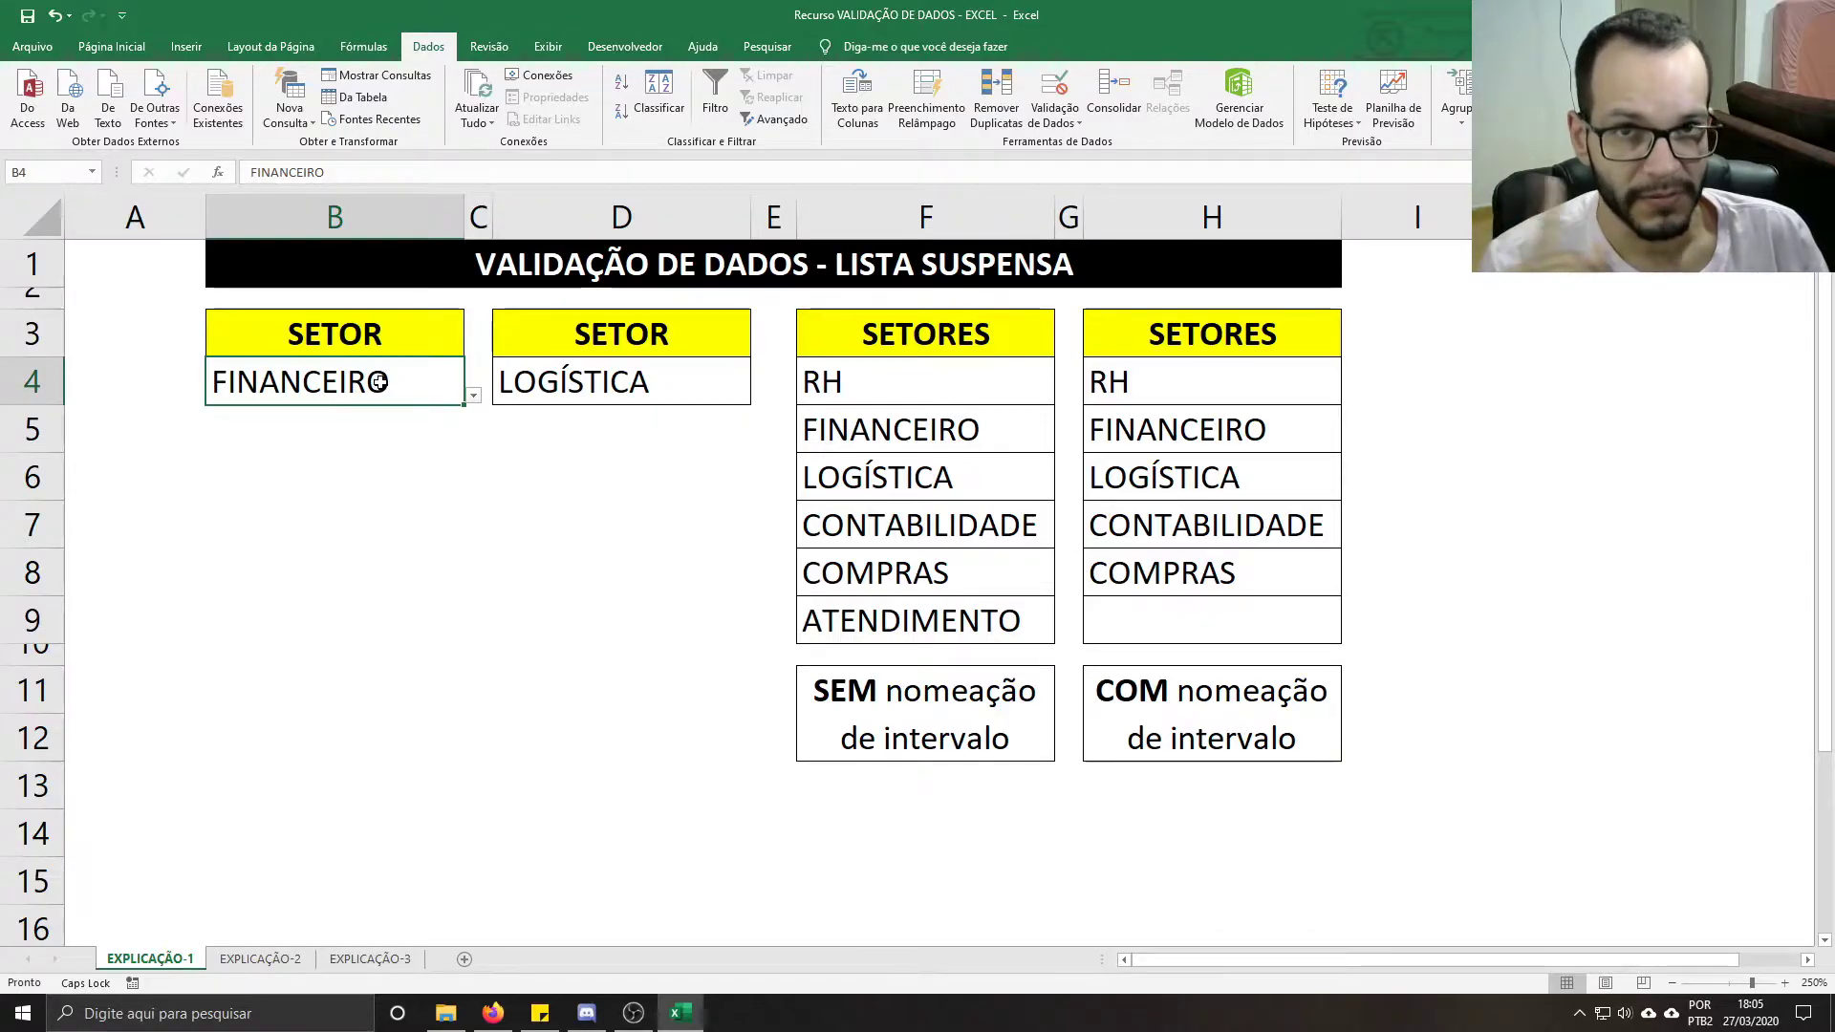
Step: Switch to the EXPLICAÇÃO-2 sheet and go over the DECIMAL, DATA and HORA entry cells in row 4
click(241, 965)
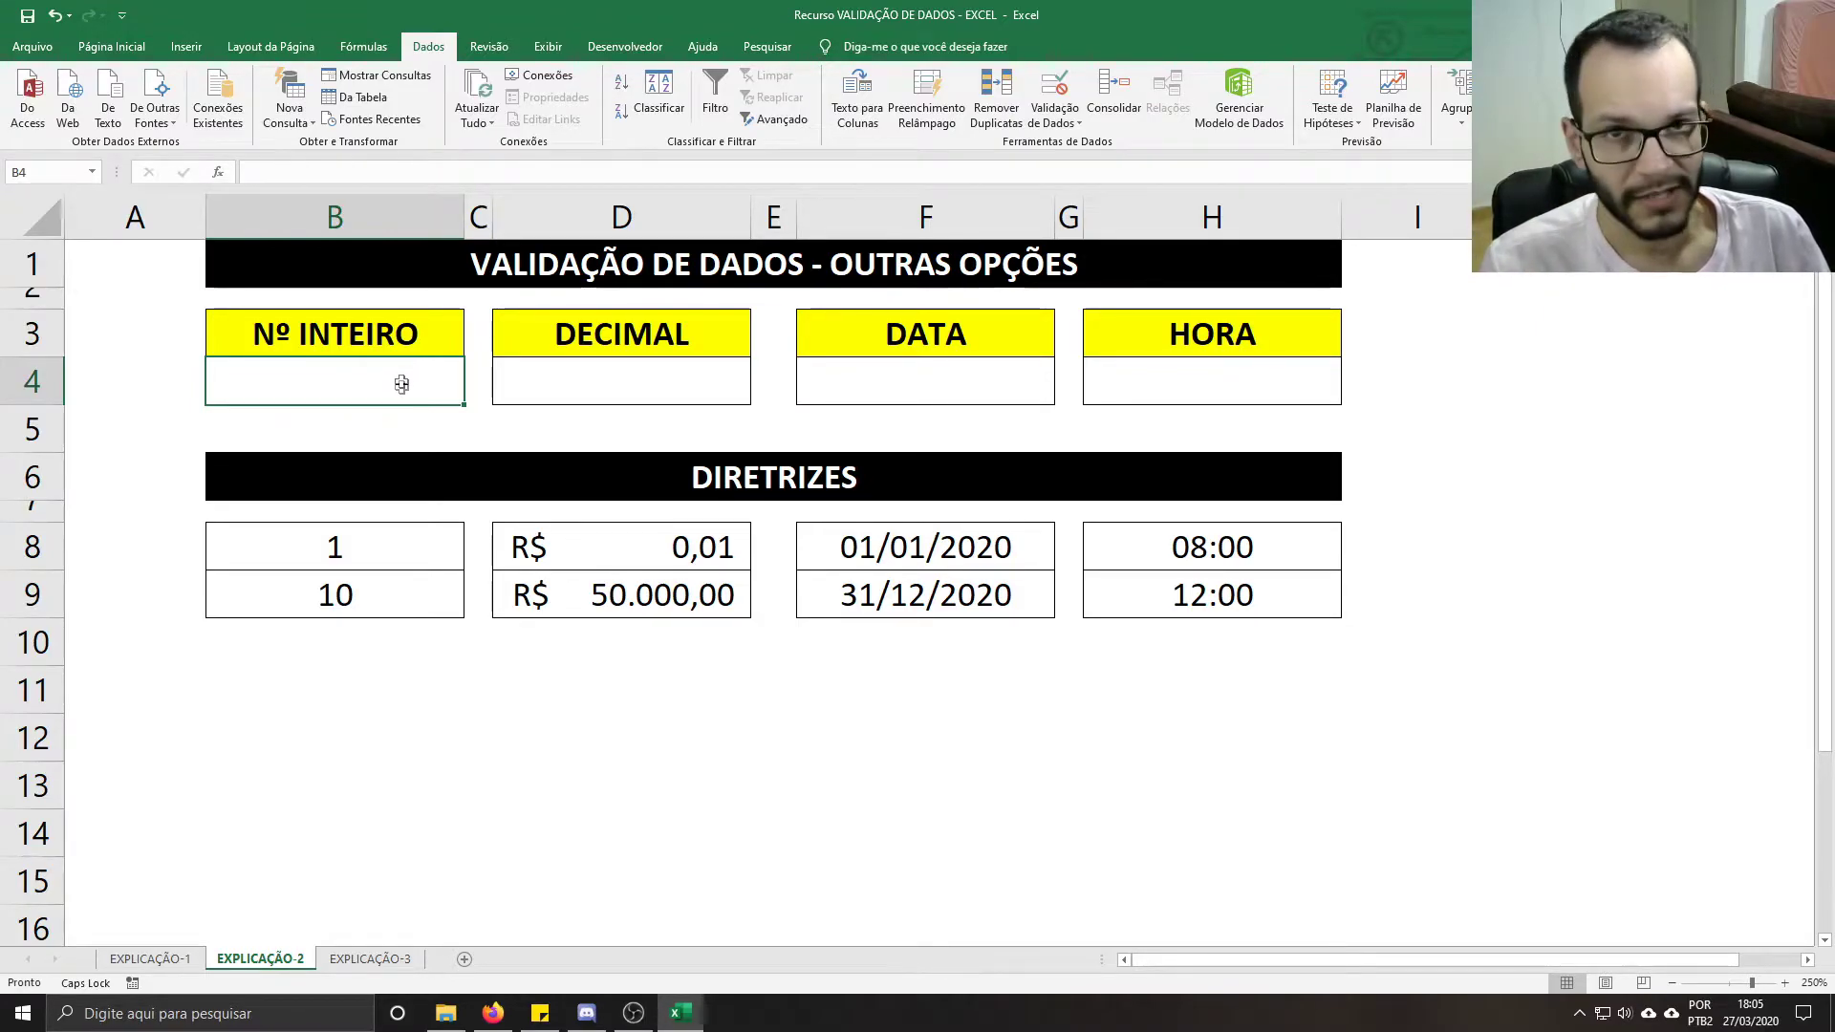
click(625, 379)
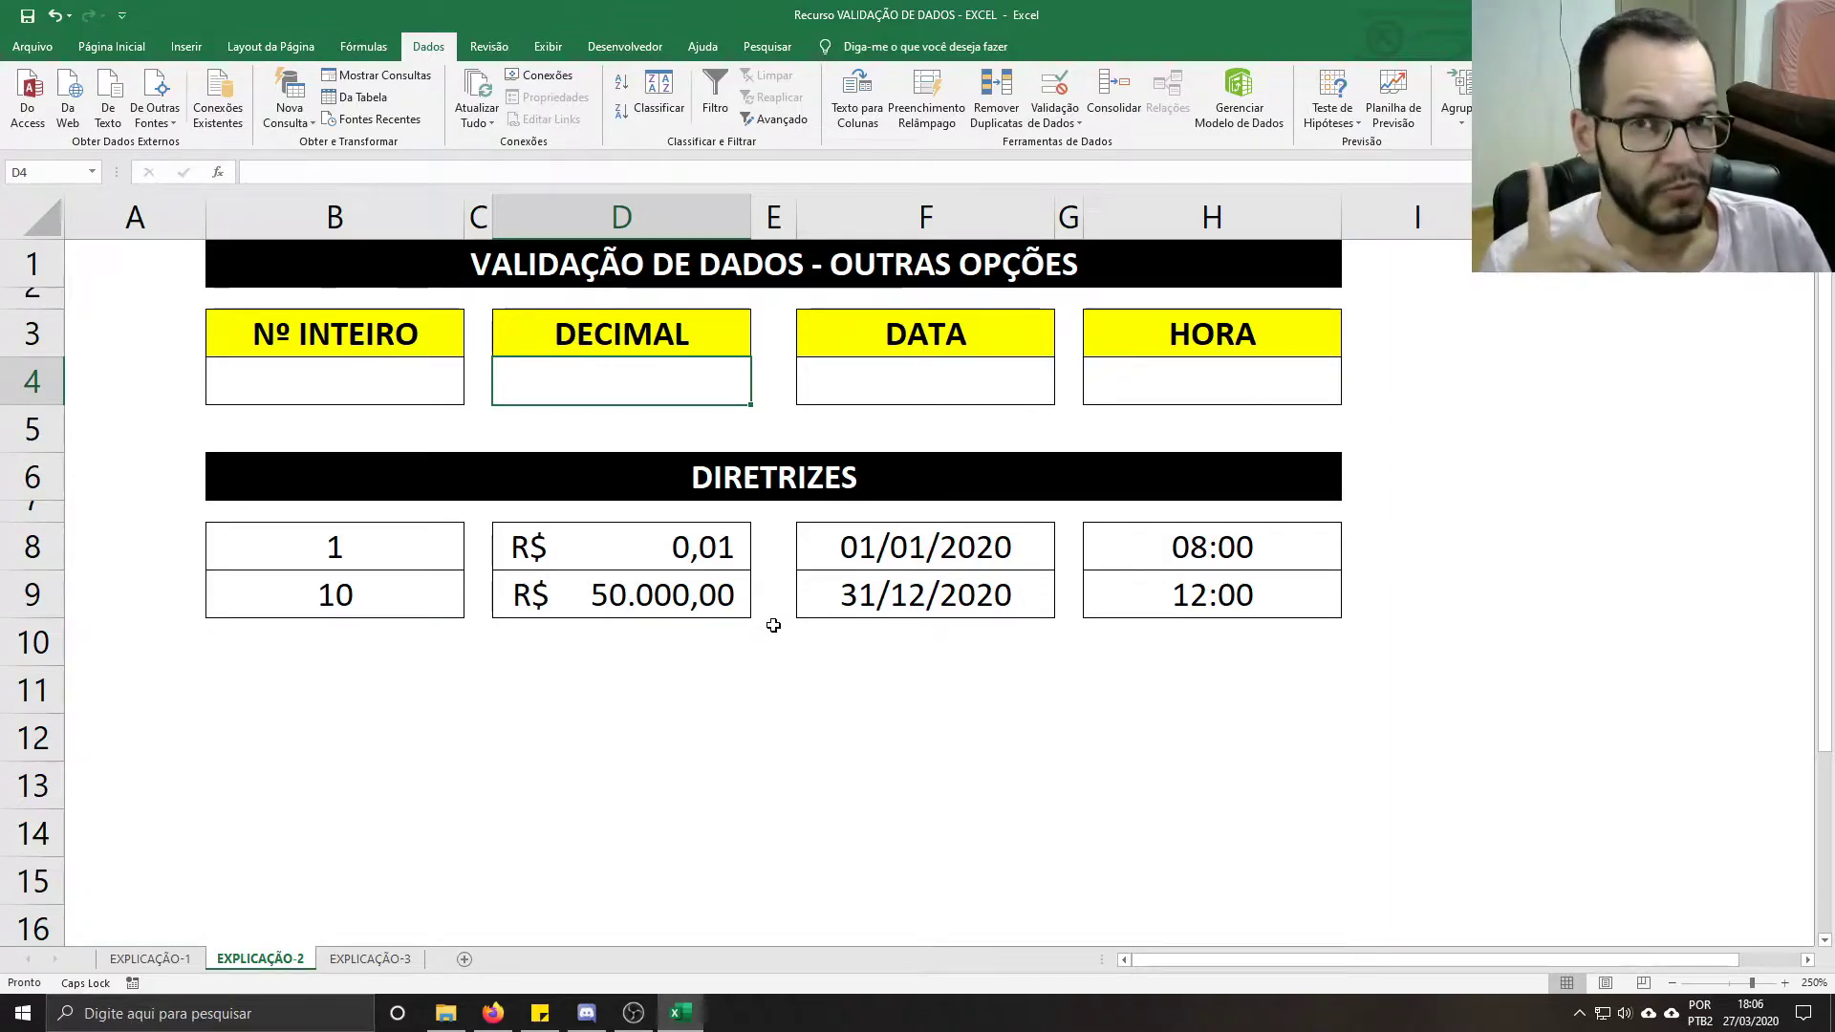
click(982, 383)
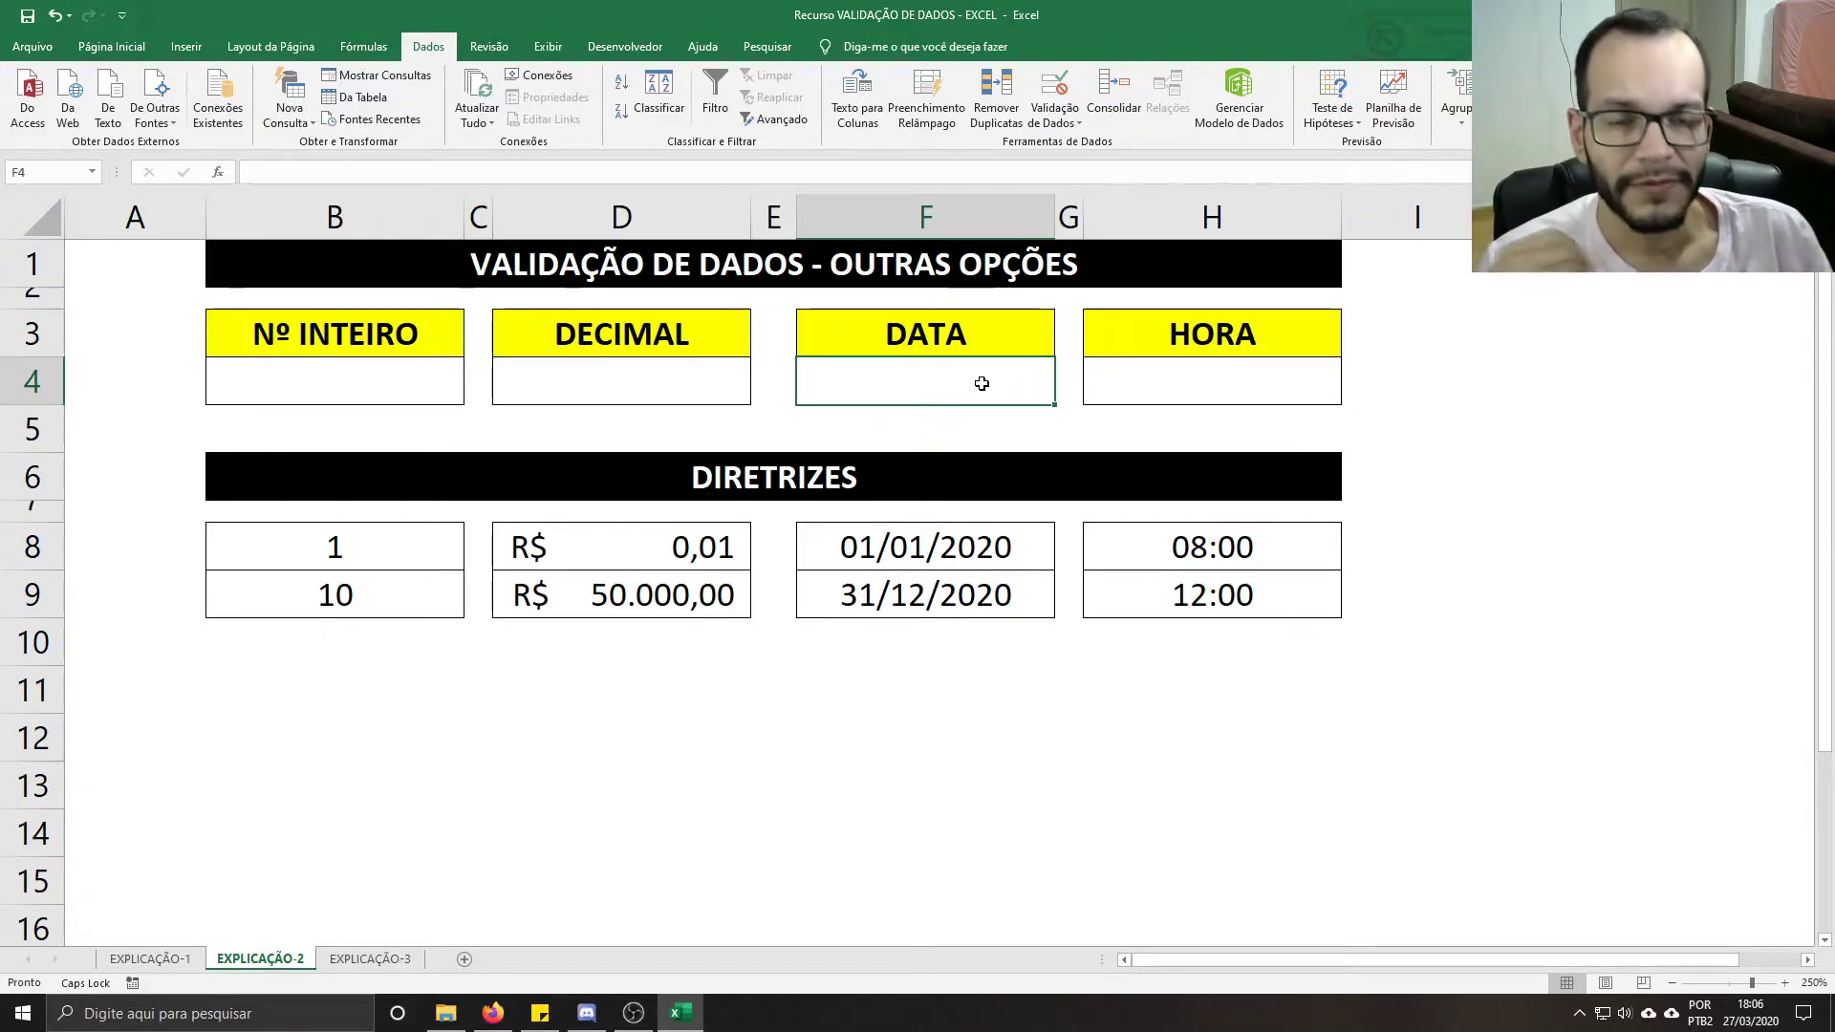
click(1189, 368)
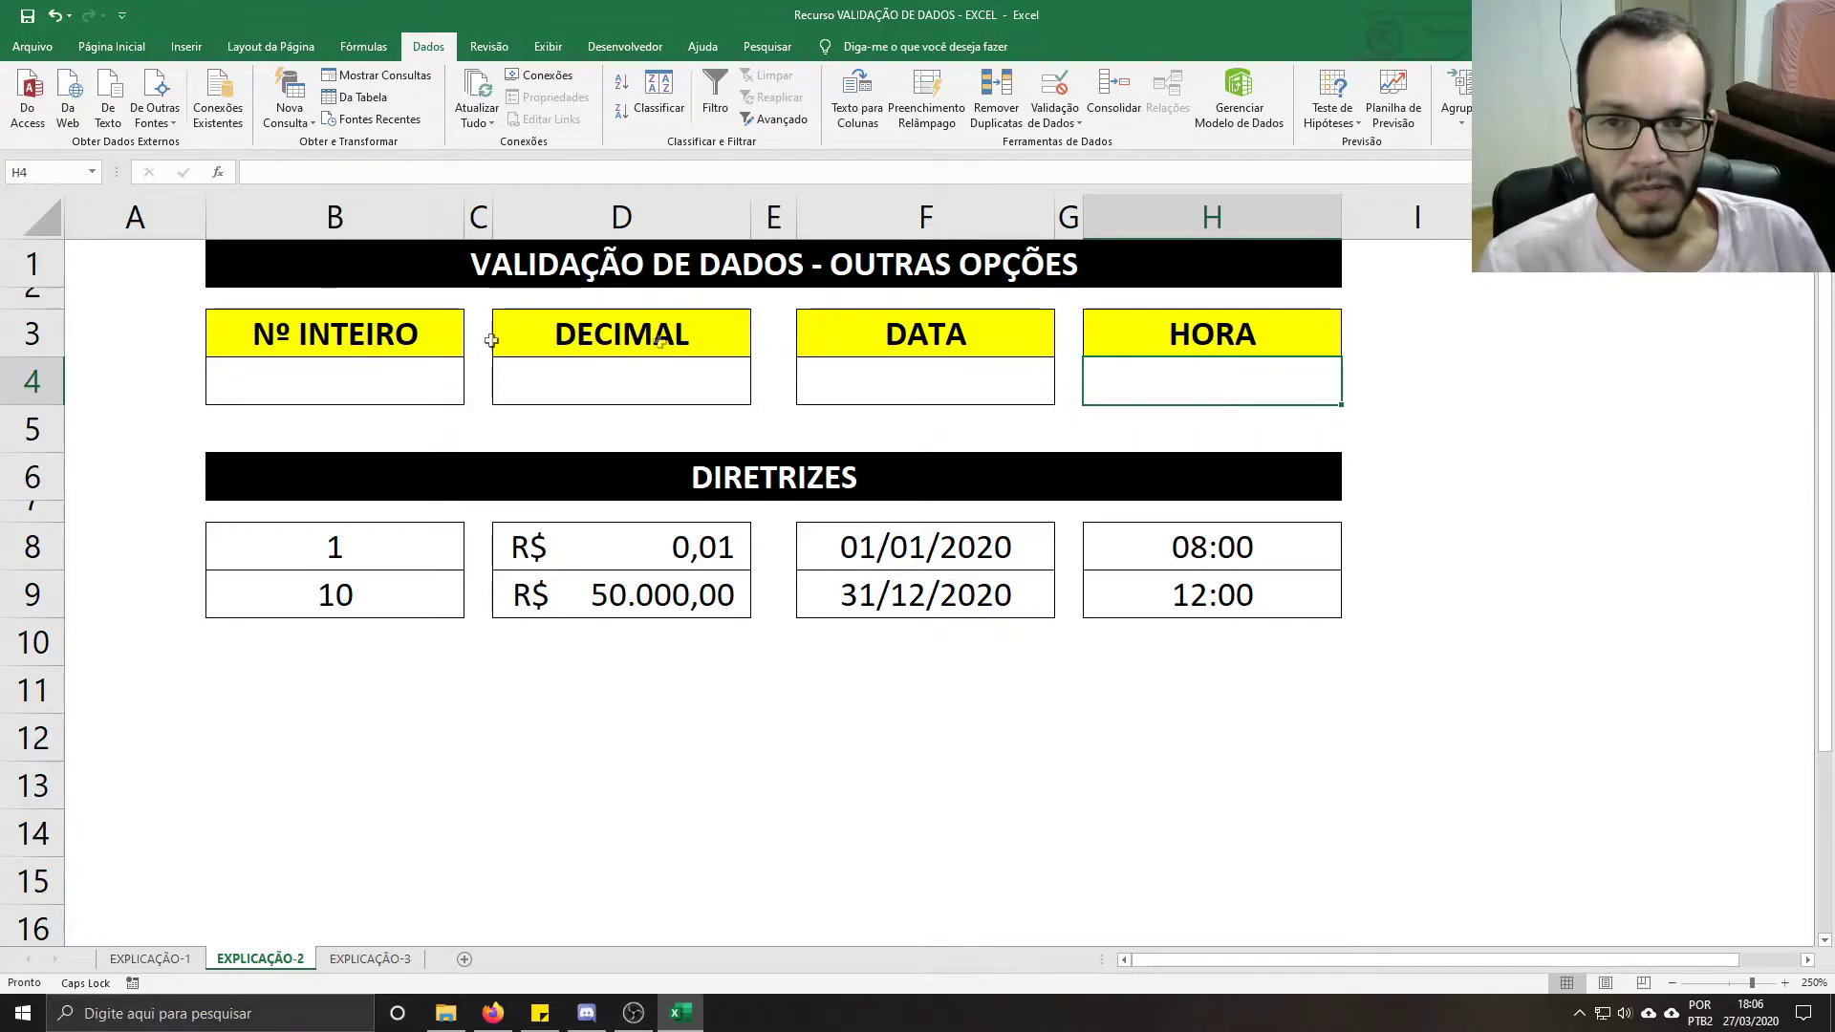
Step: Open data validation for the Nº INTEIRO cell B4 and allow Número inteiro between a minimum of 1 and a maximum of 10
click(354, 381)
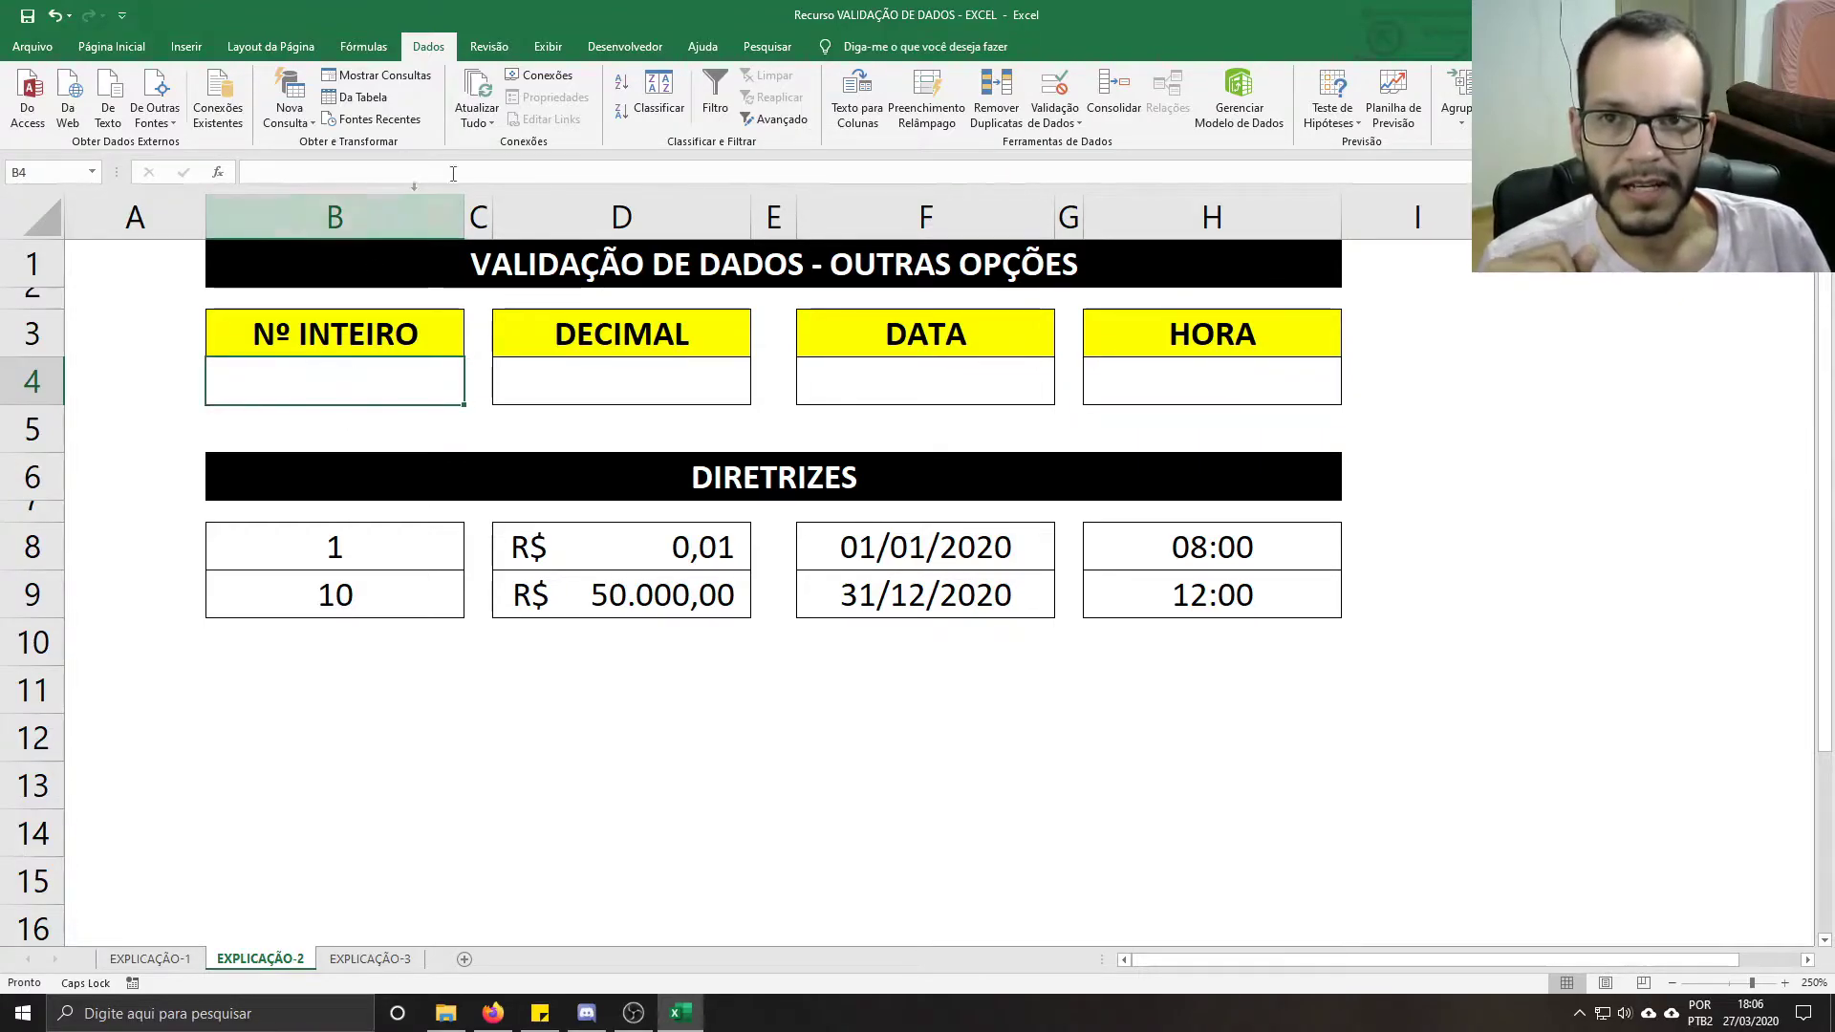
click(1063, 91)
drag(418, 513, 642, 331)
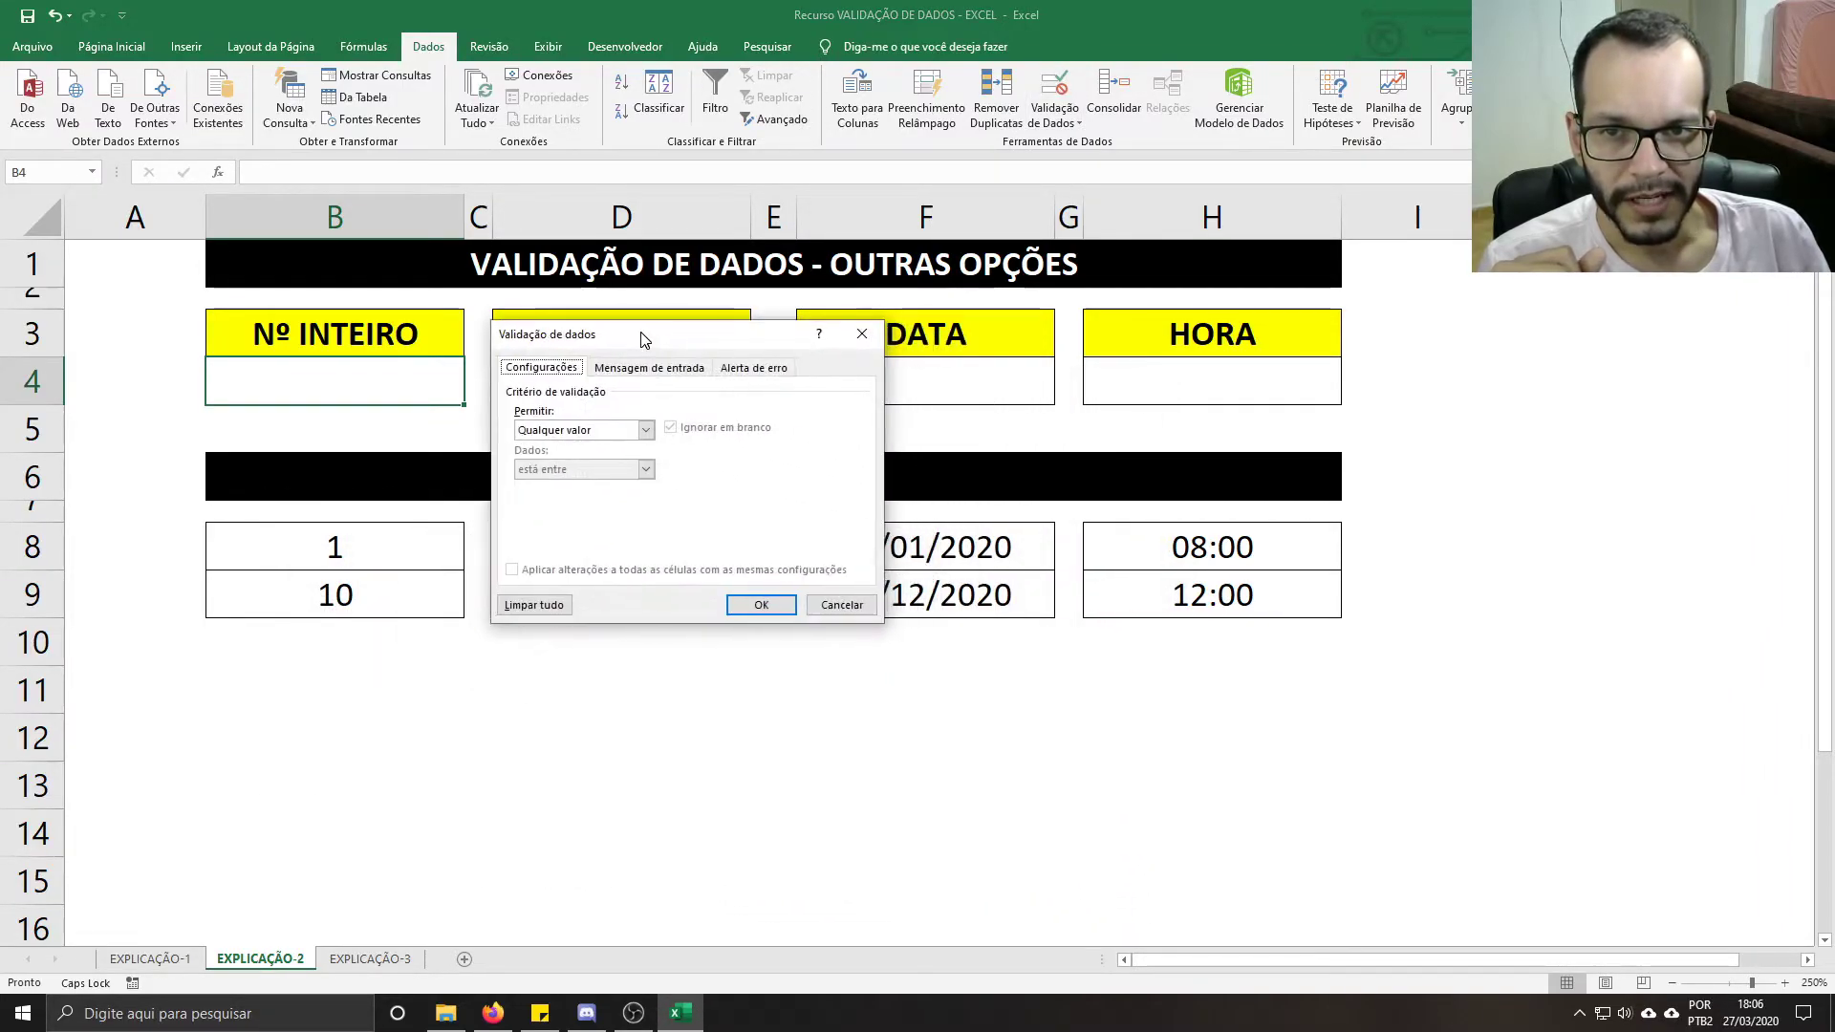
click(645, 421)
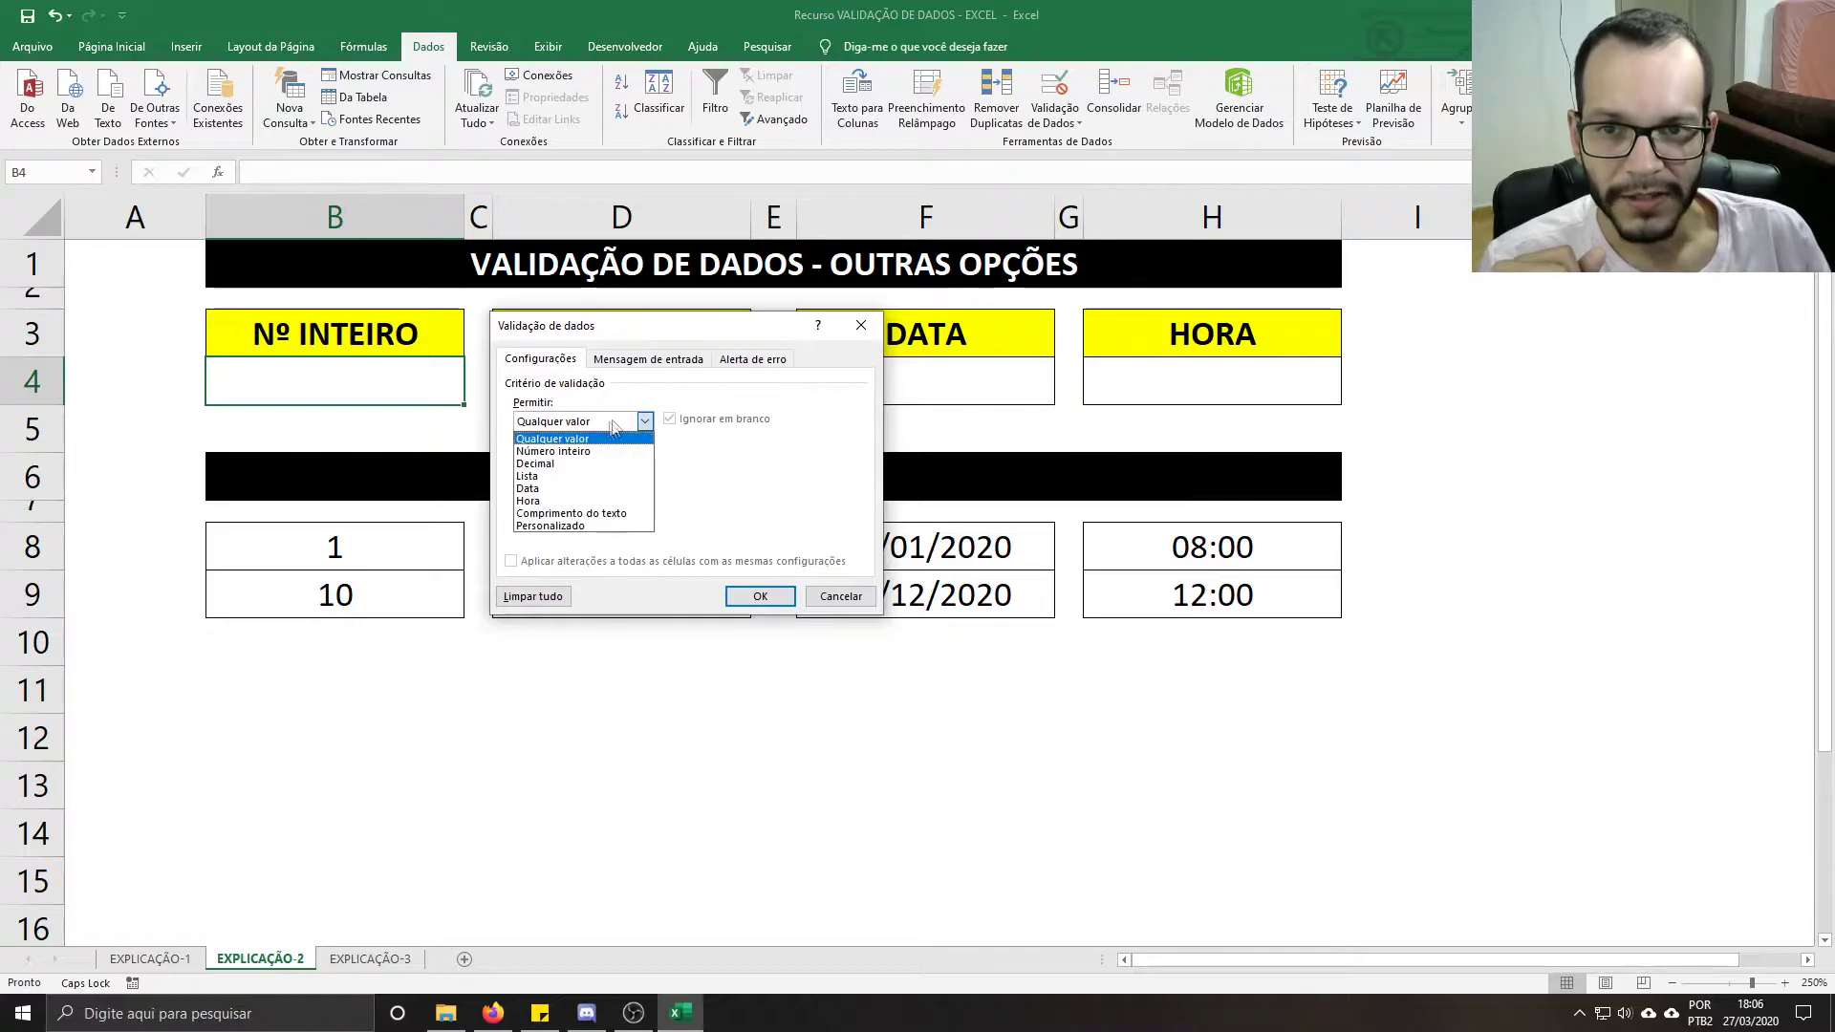
click(569, 452)
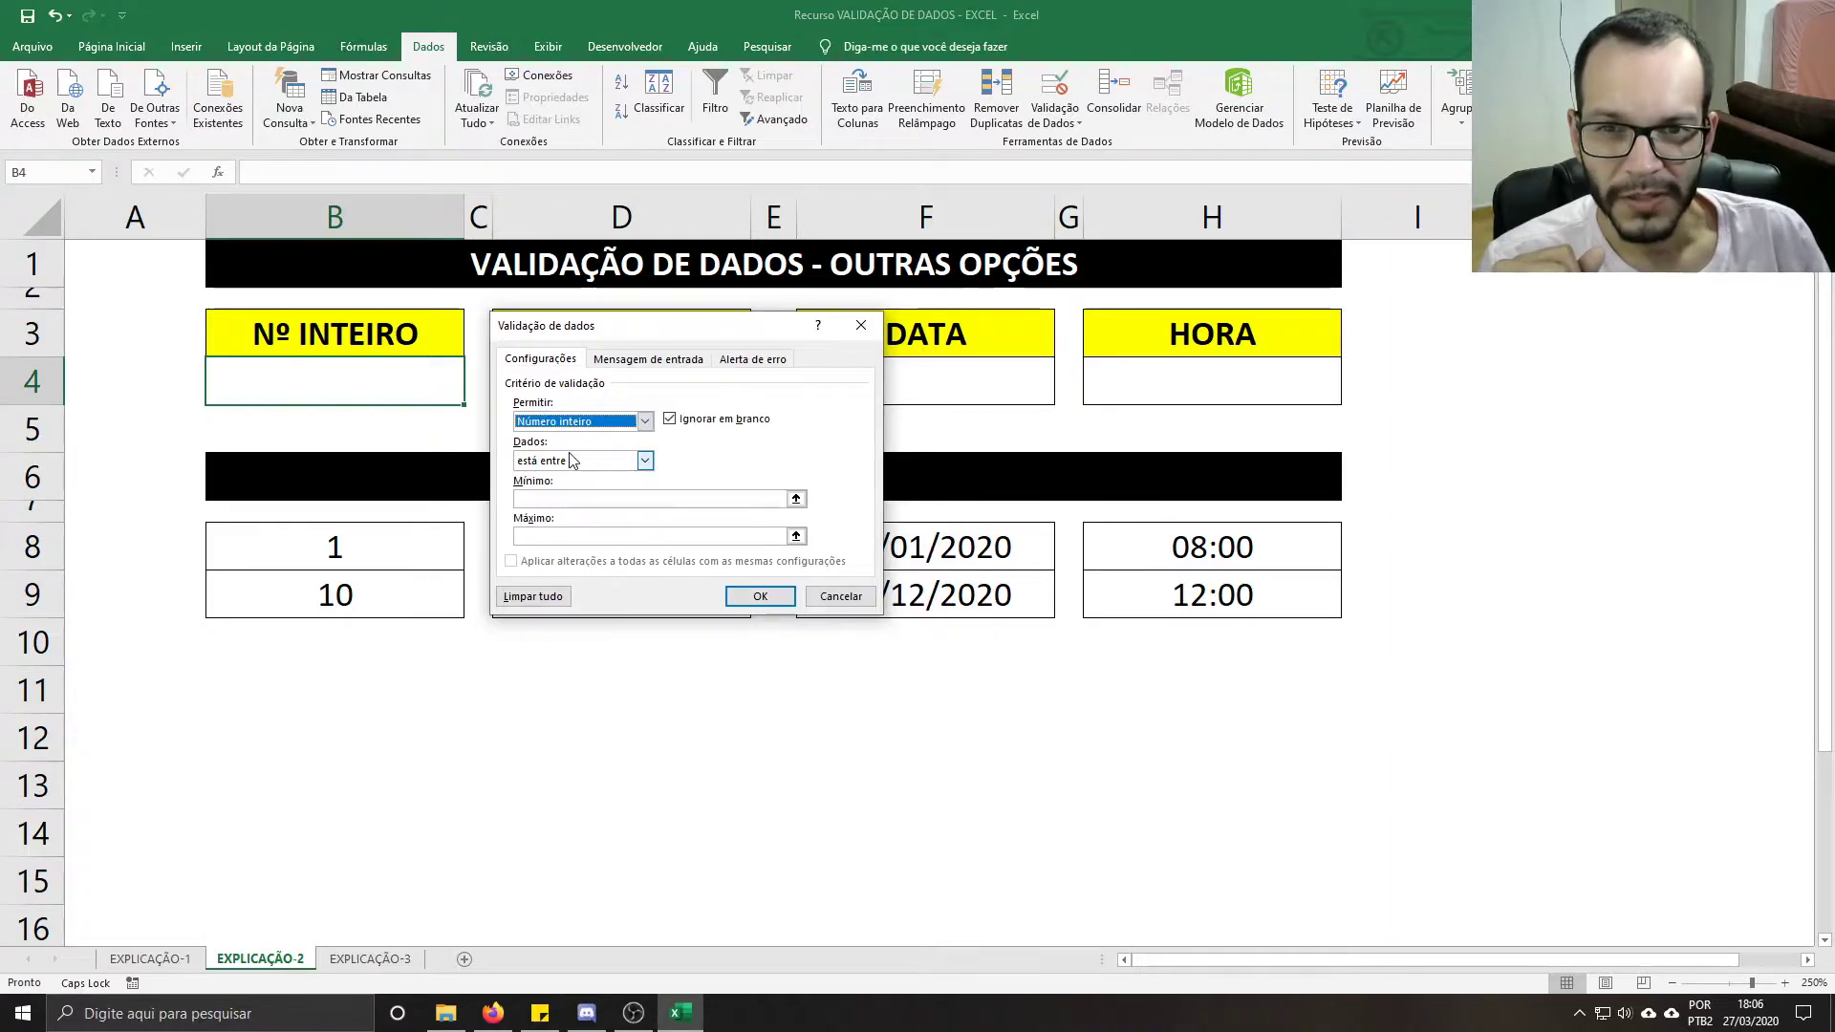
click(539, 500)
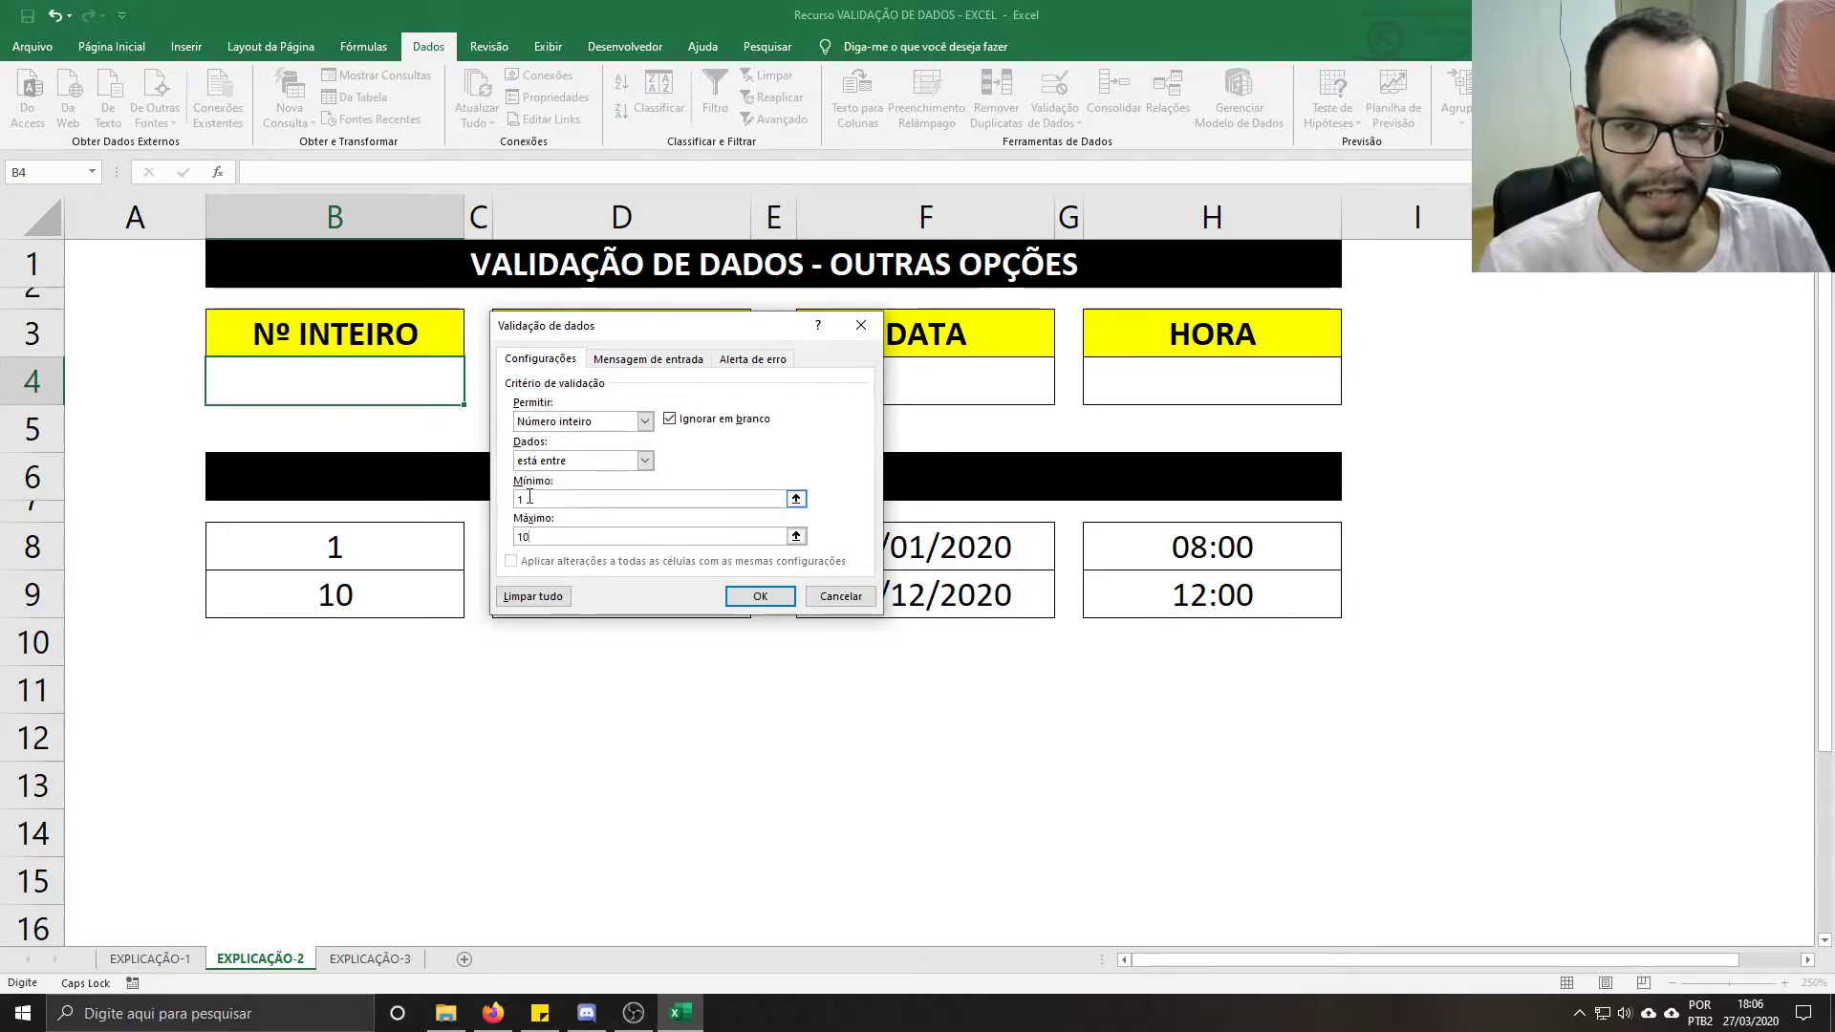
Step: Replace the fixed limits of the whole-number rule with cell references, minimum =B8 and maximum =B9
drag(529, 496, 505, 498)
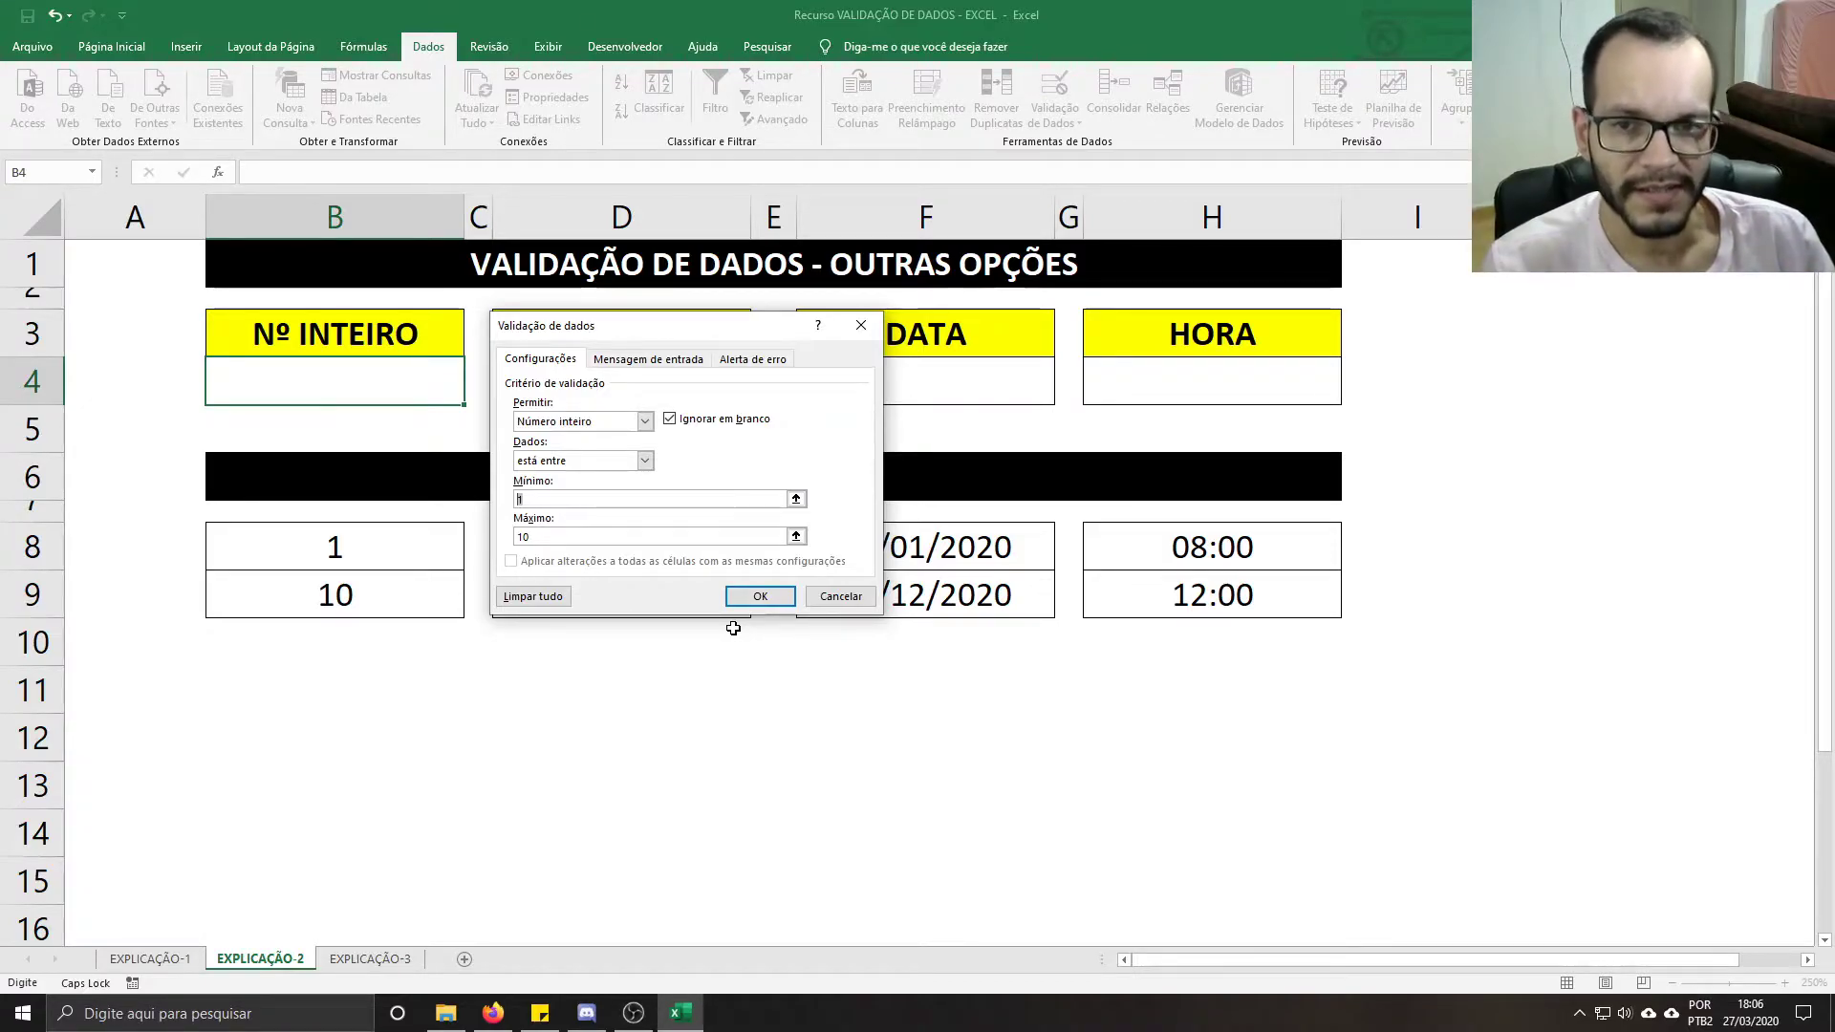
text(=)
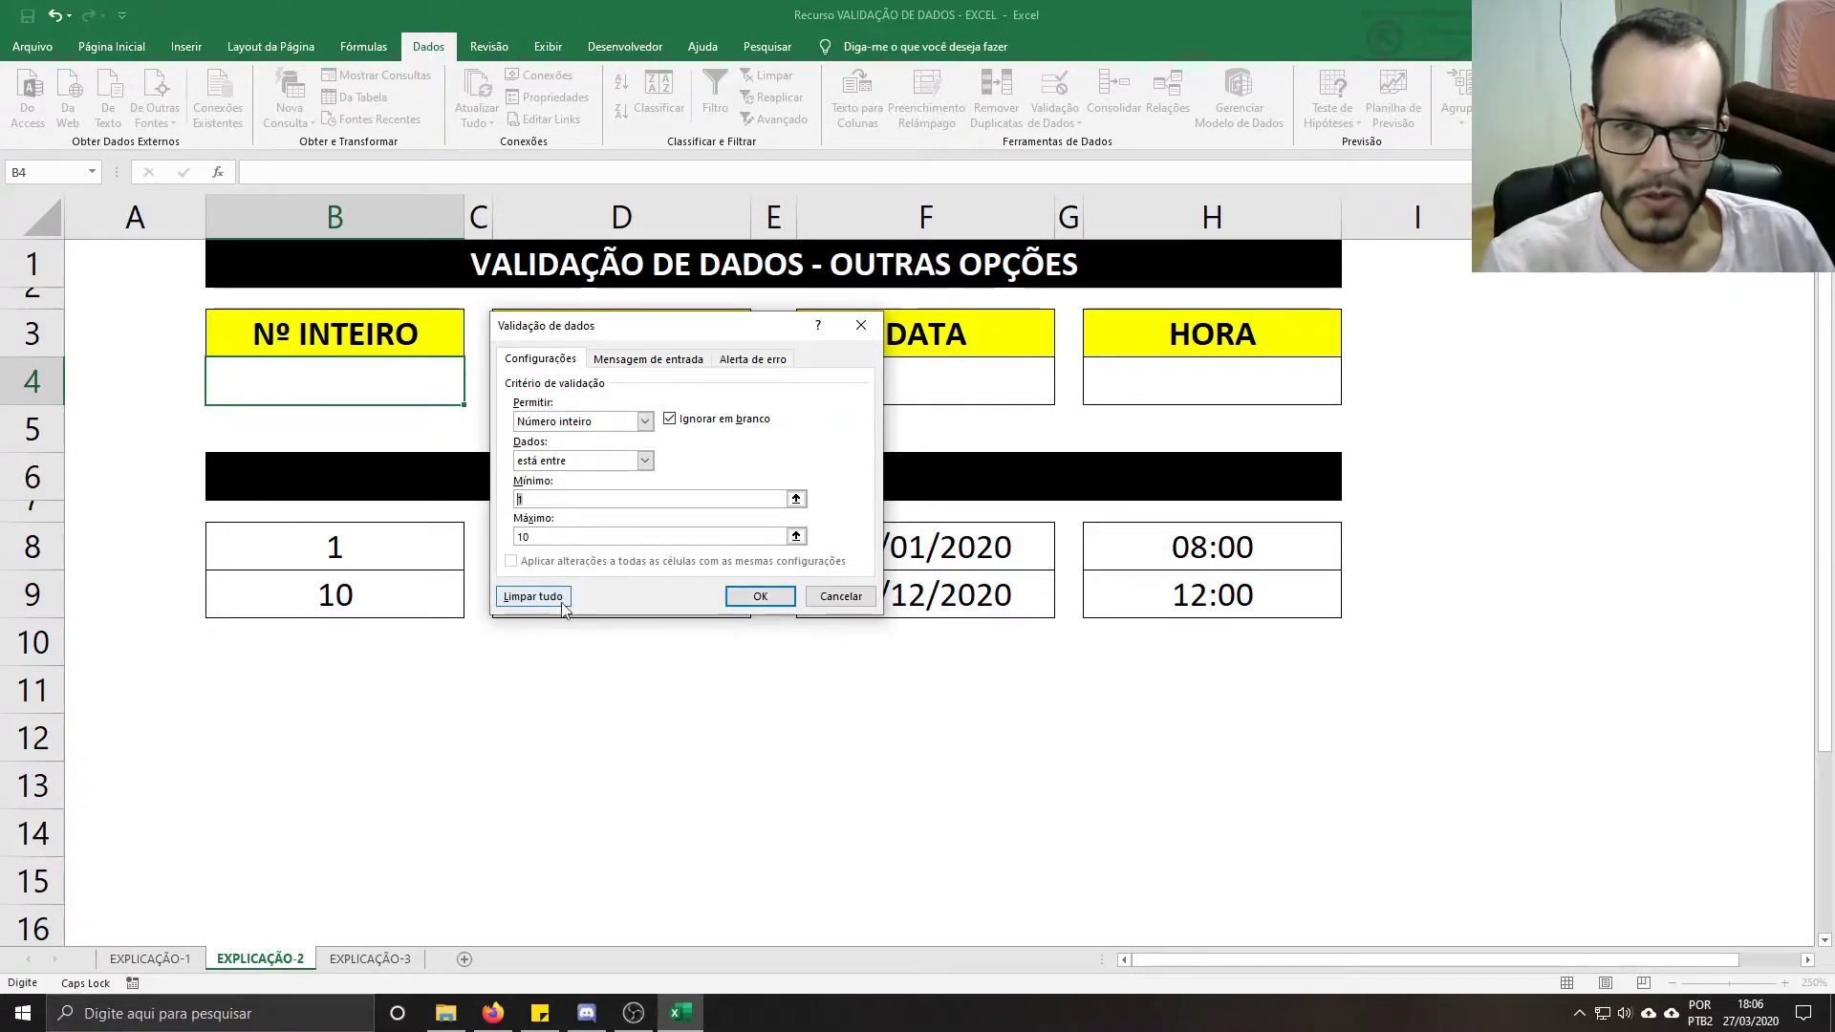
click(385, 552)
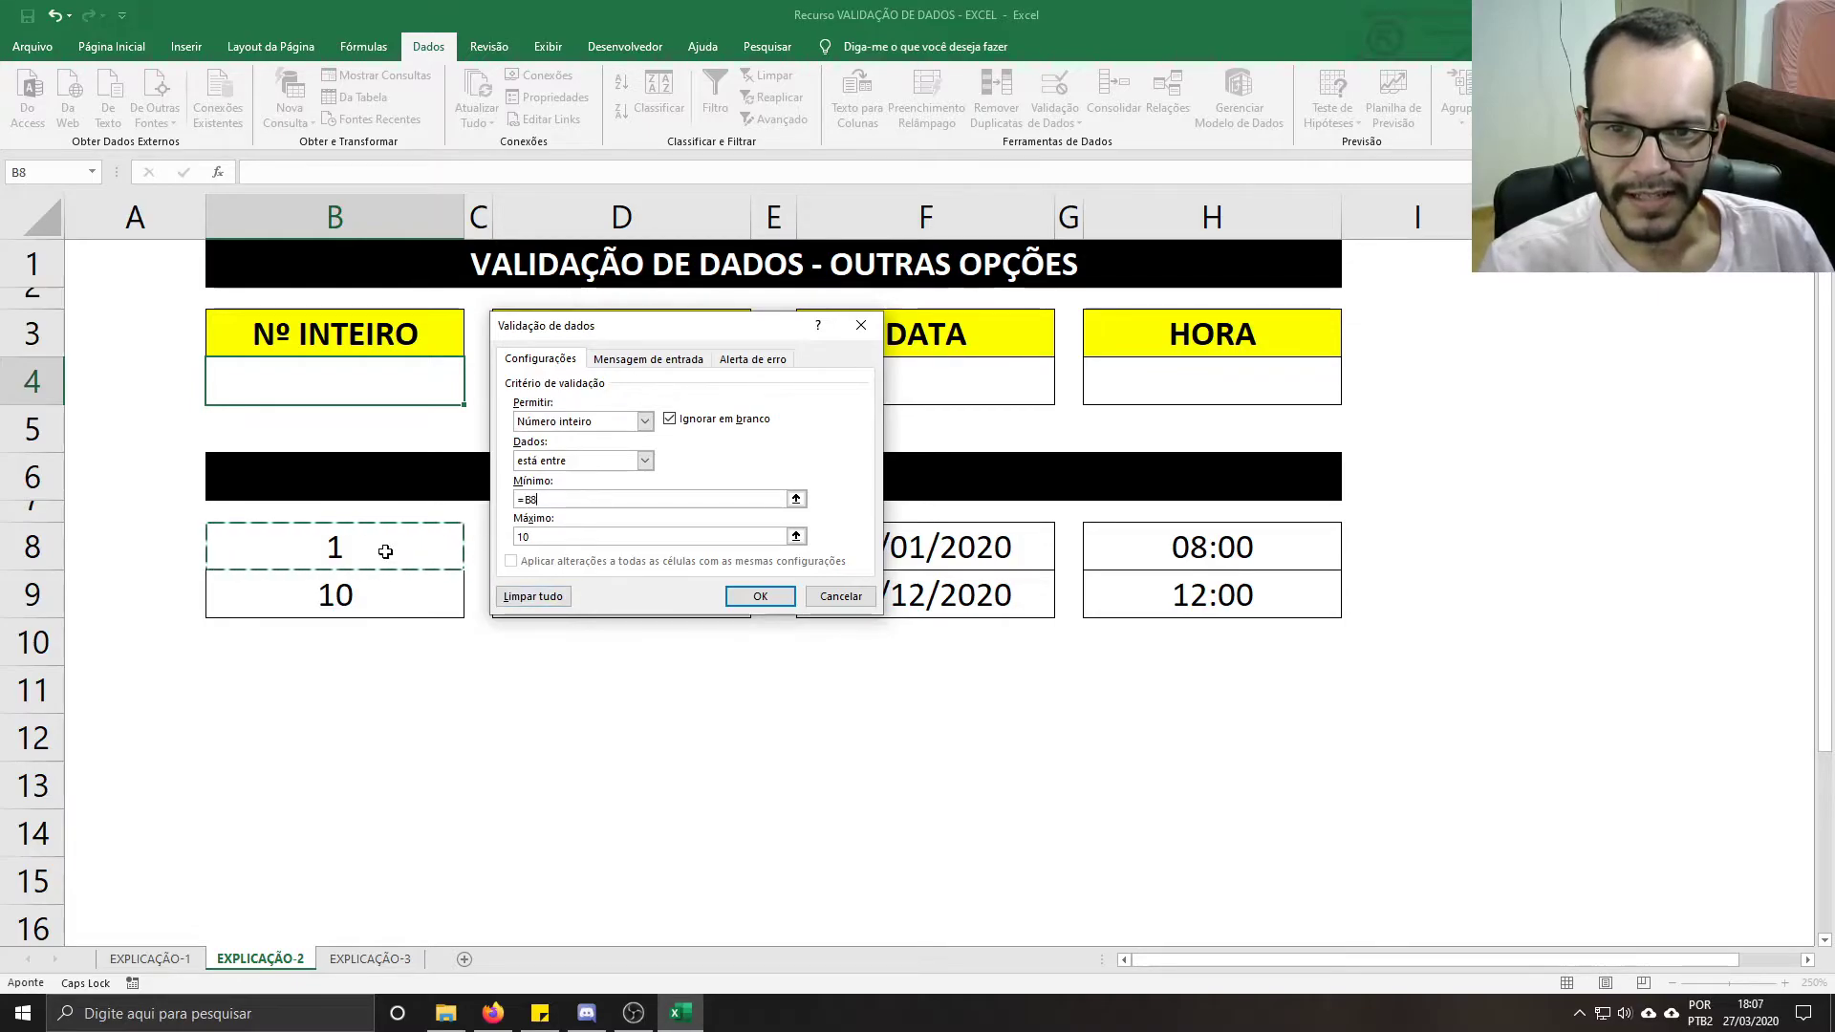
click(546, 535)
text(=)
click(393, 589)
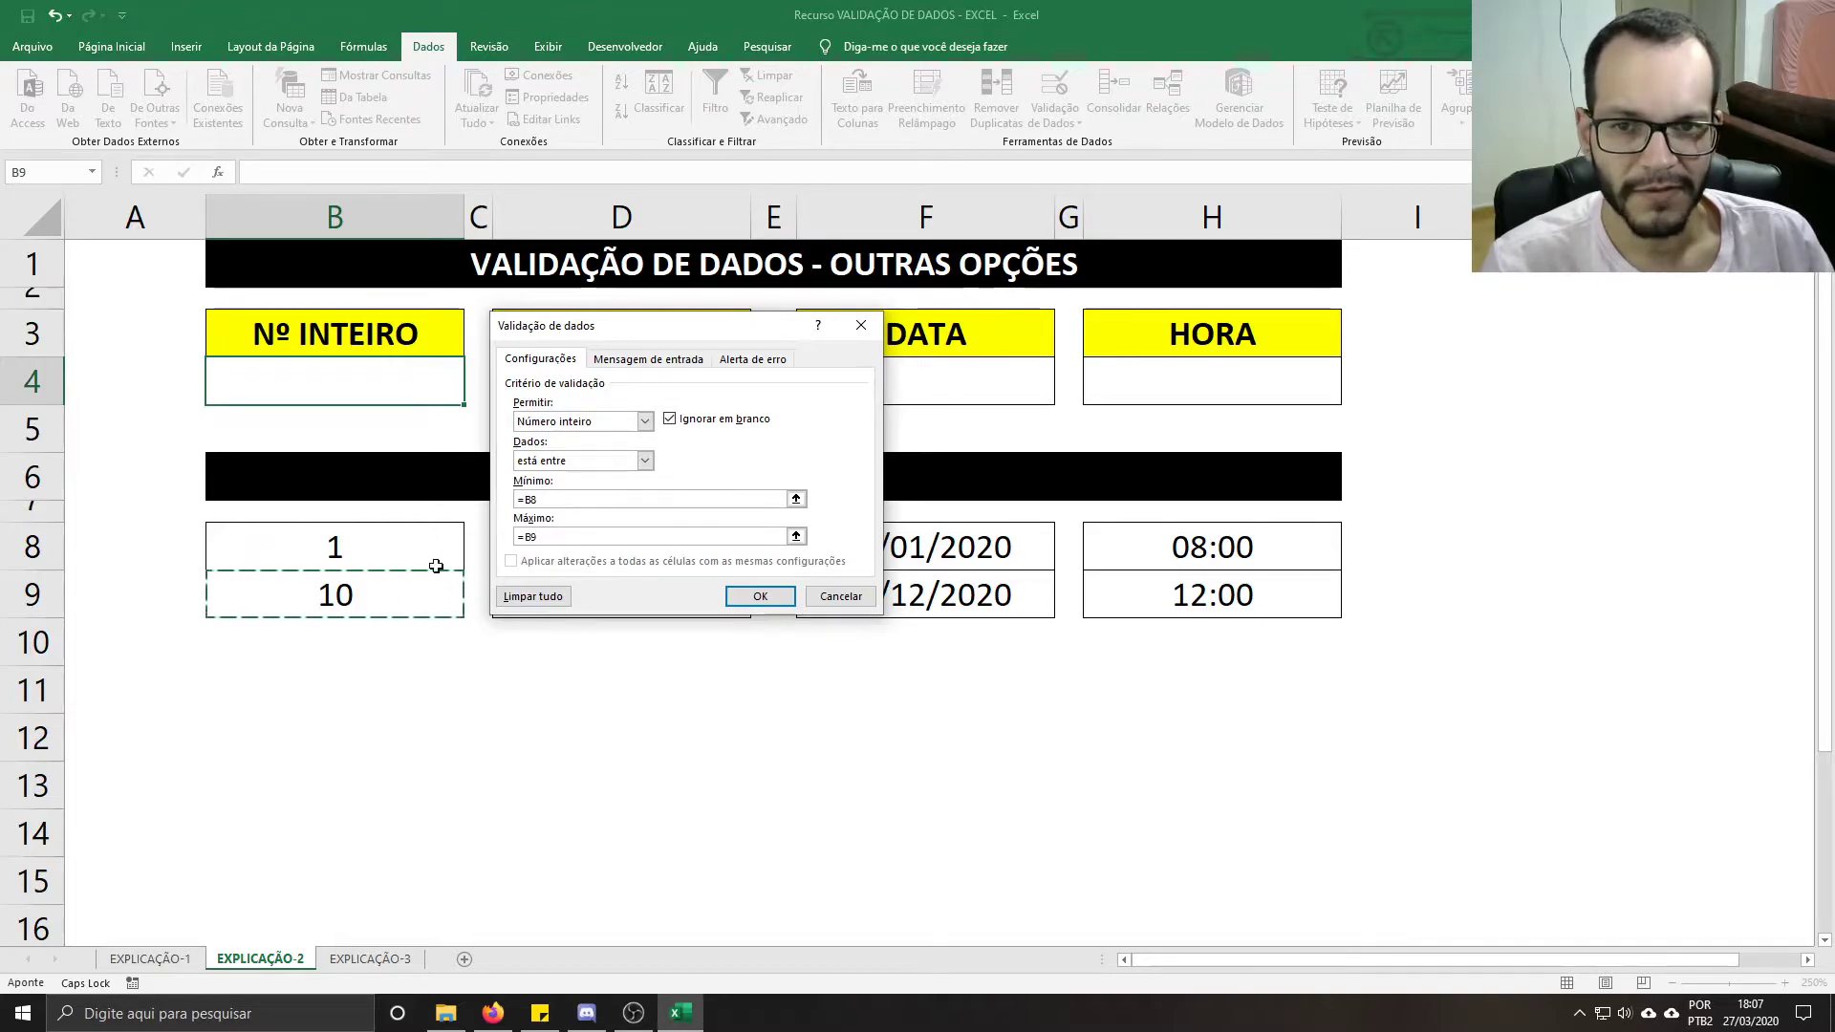
Step: Make both limit references absolute as =$B$8 and =$B$9, and apply the rule to B4
click(631, 499)
key(F4)
click(664, 536)
key(F4)
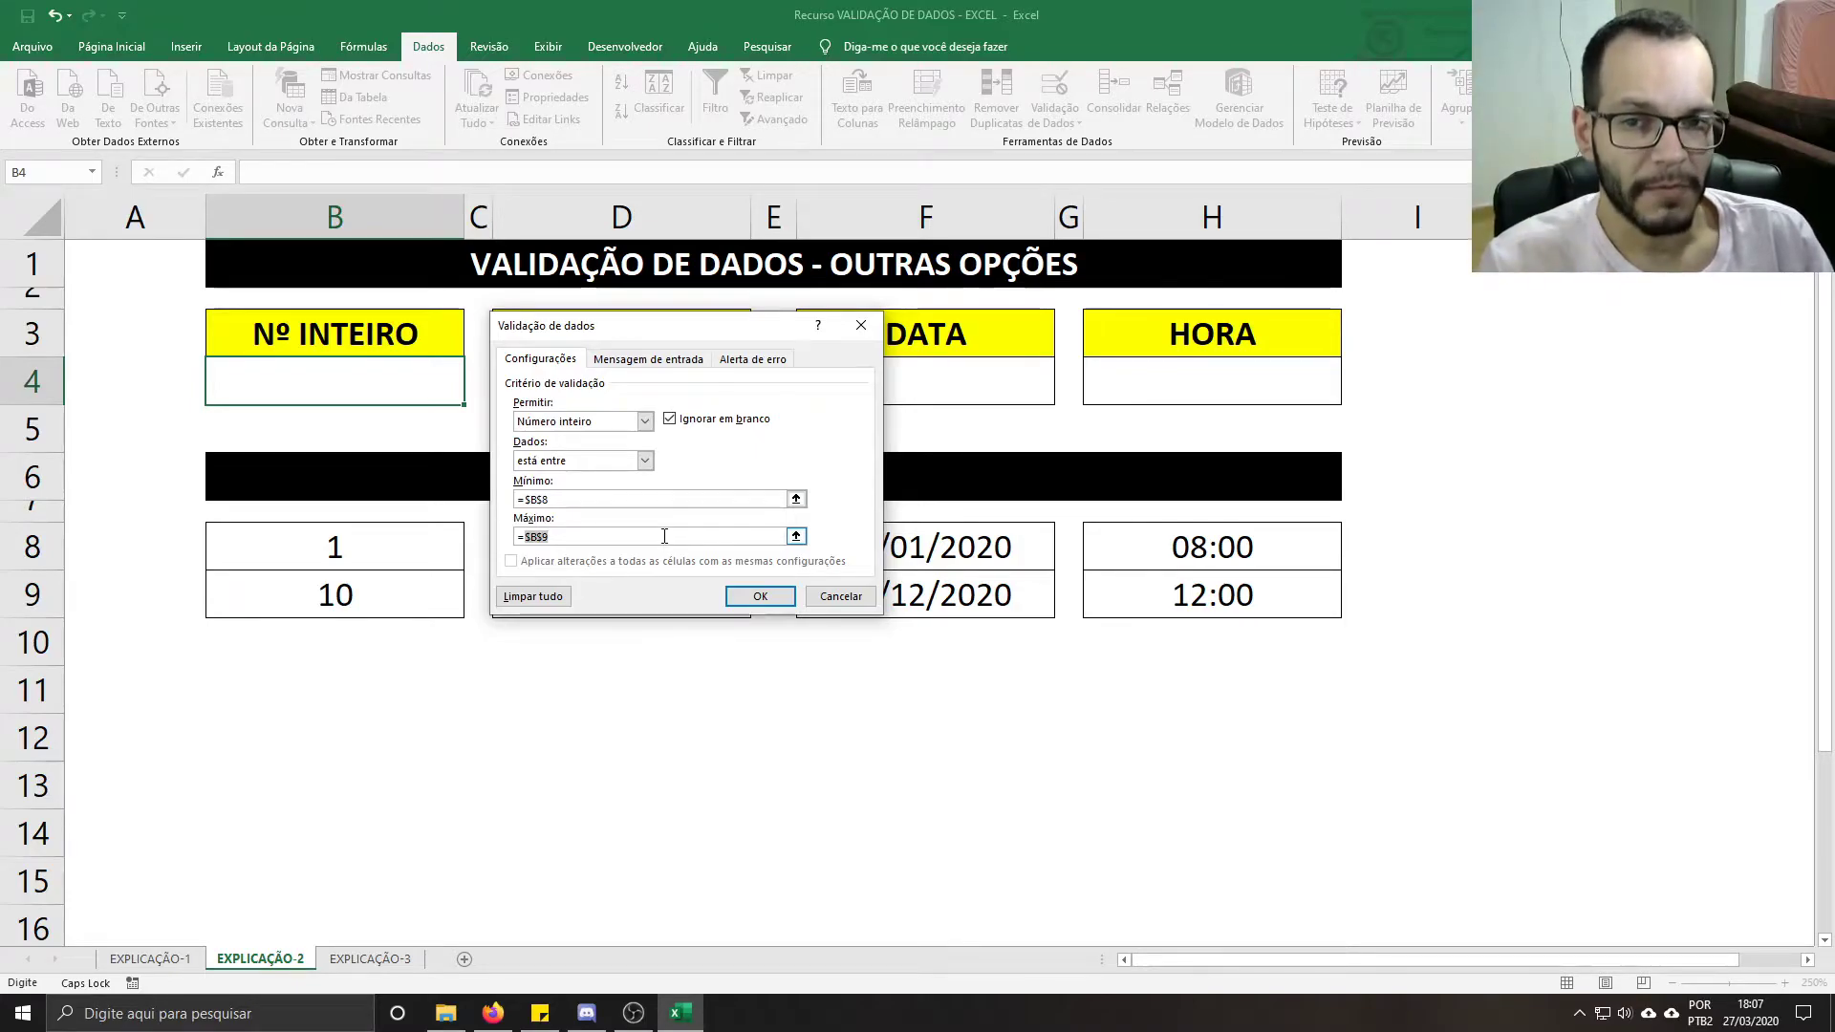
click(751, 597)
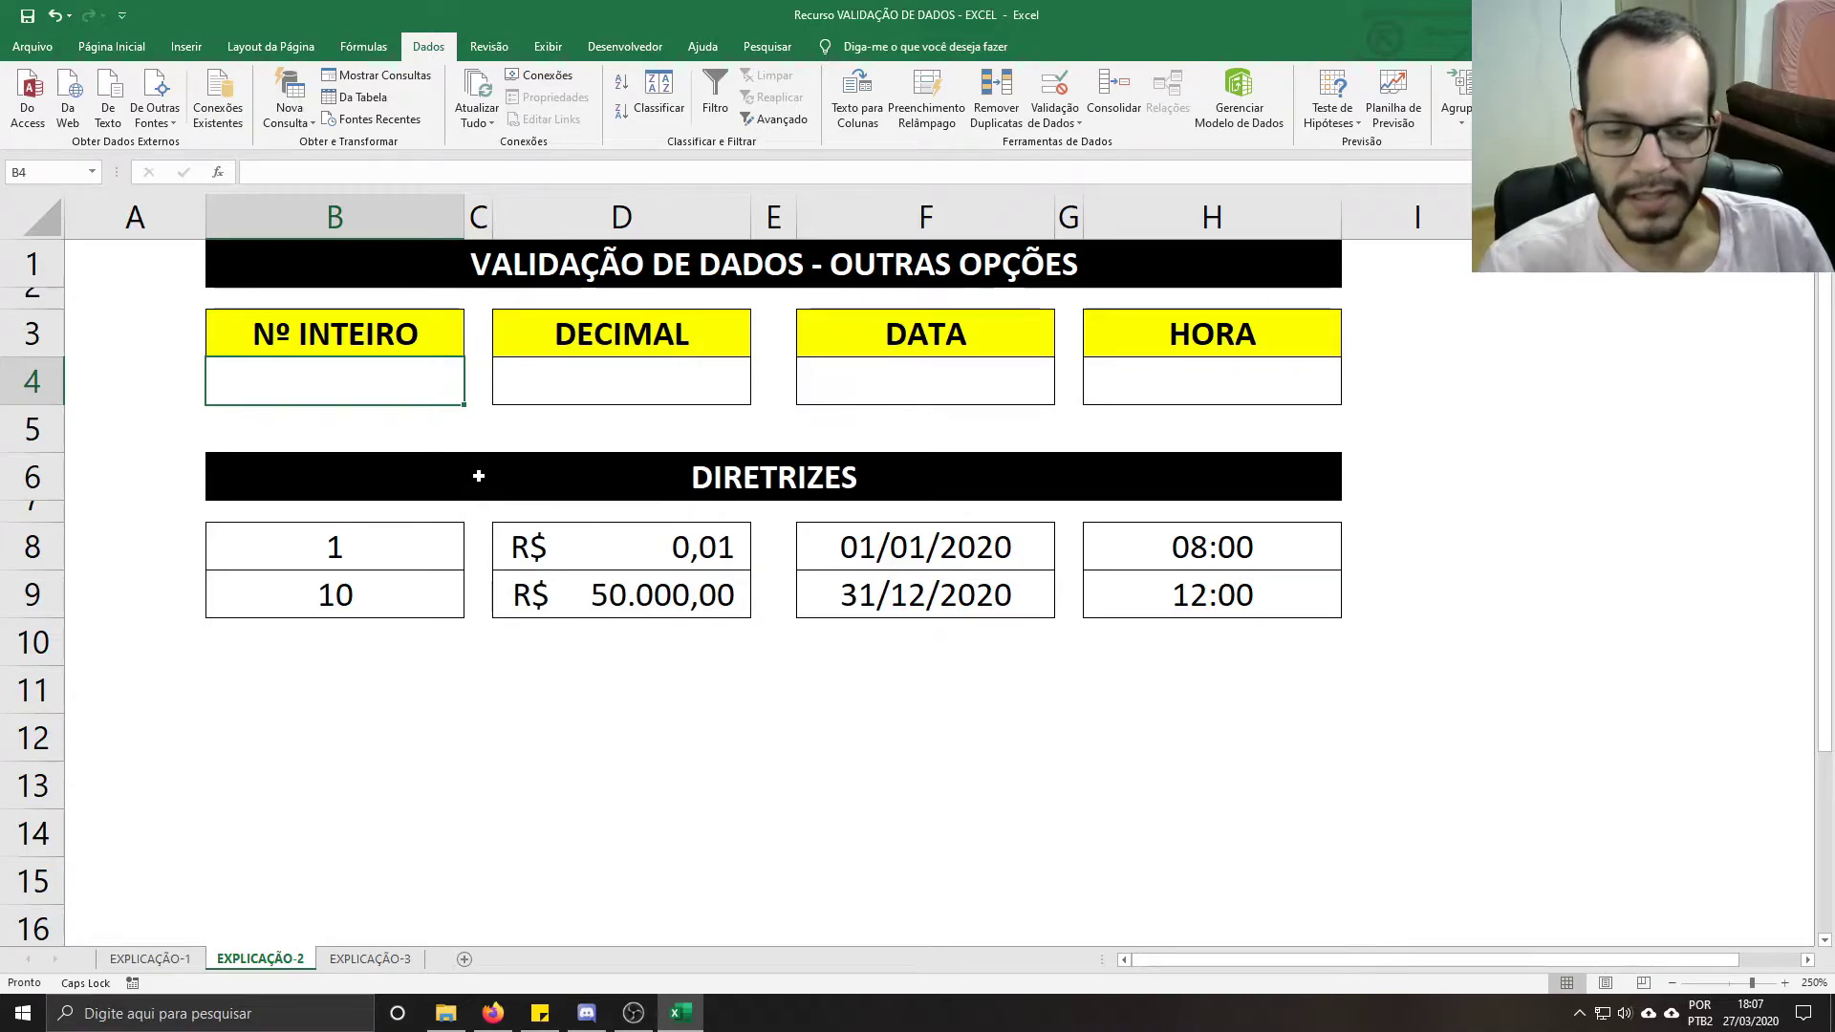
Step: Test the whole-number rule in B4 with 1,1, discard that entry and enter 2 instead
text(1,1)
key(Return)
key(Escape)
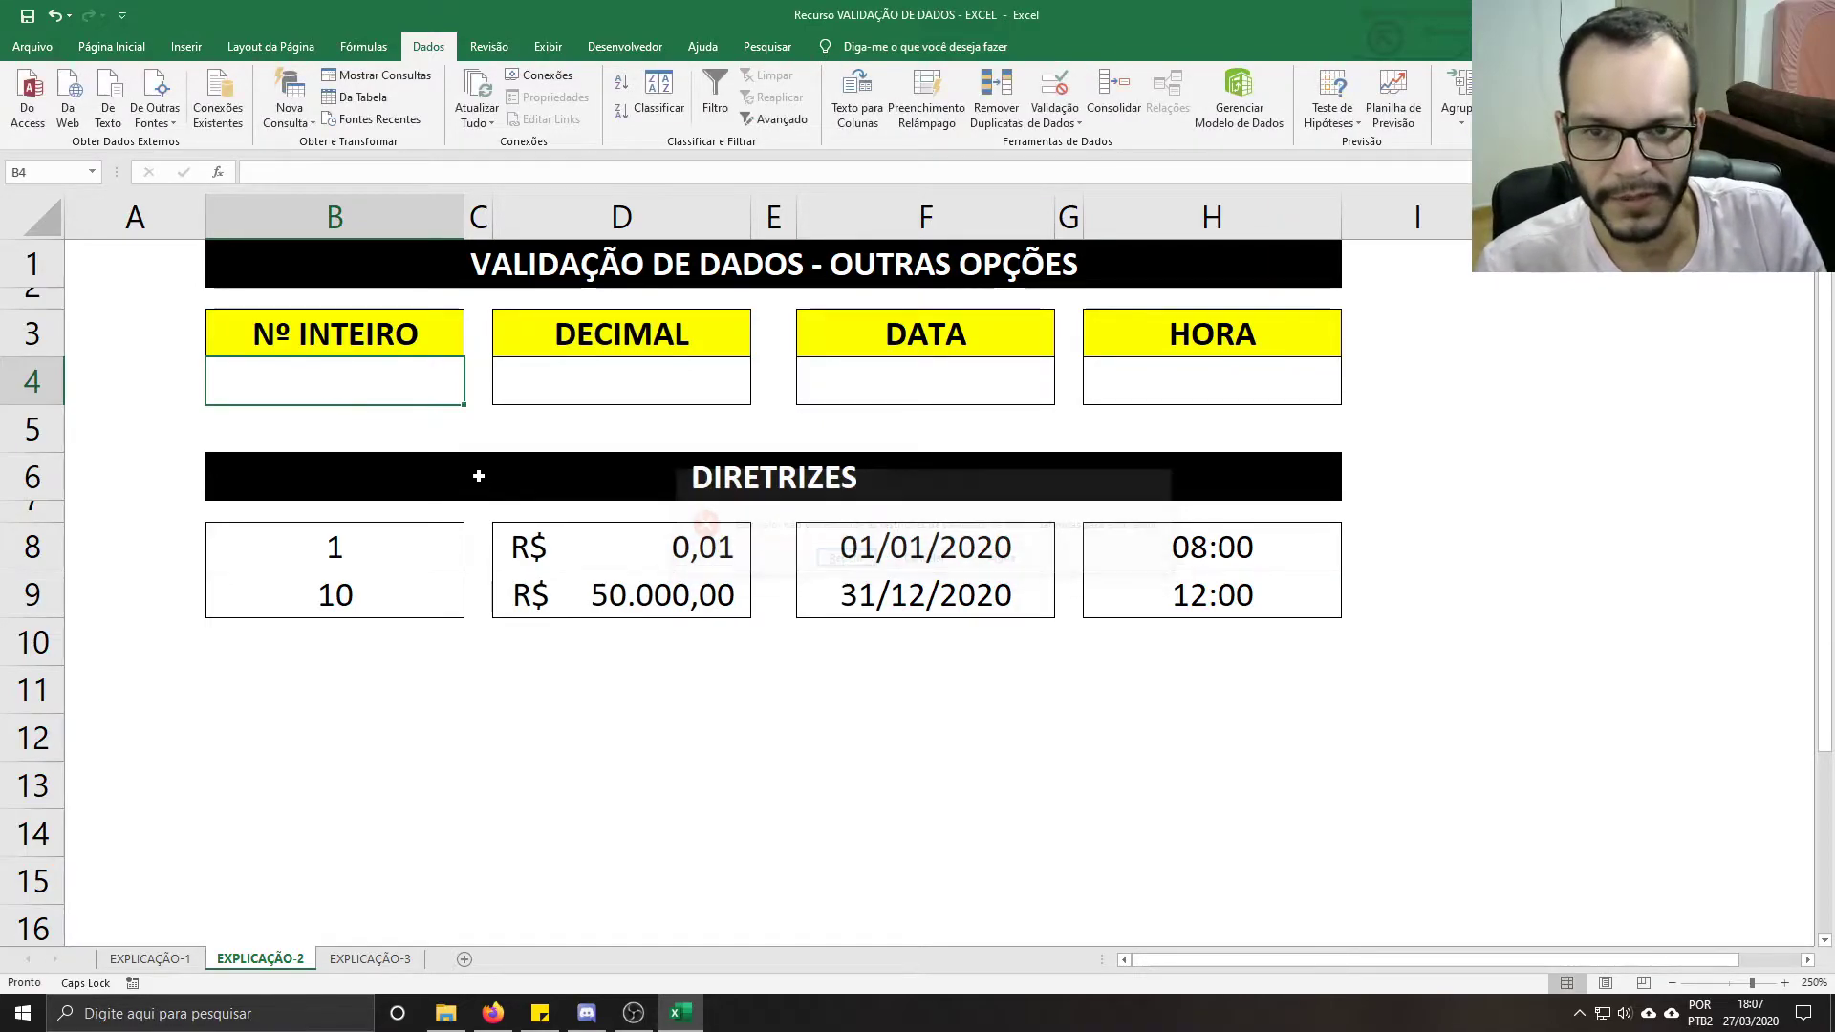
text(1)
text(2)
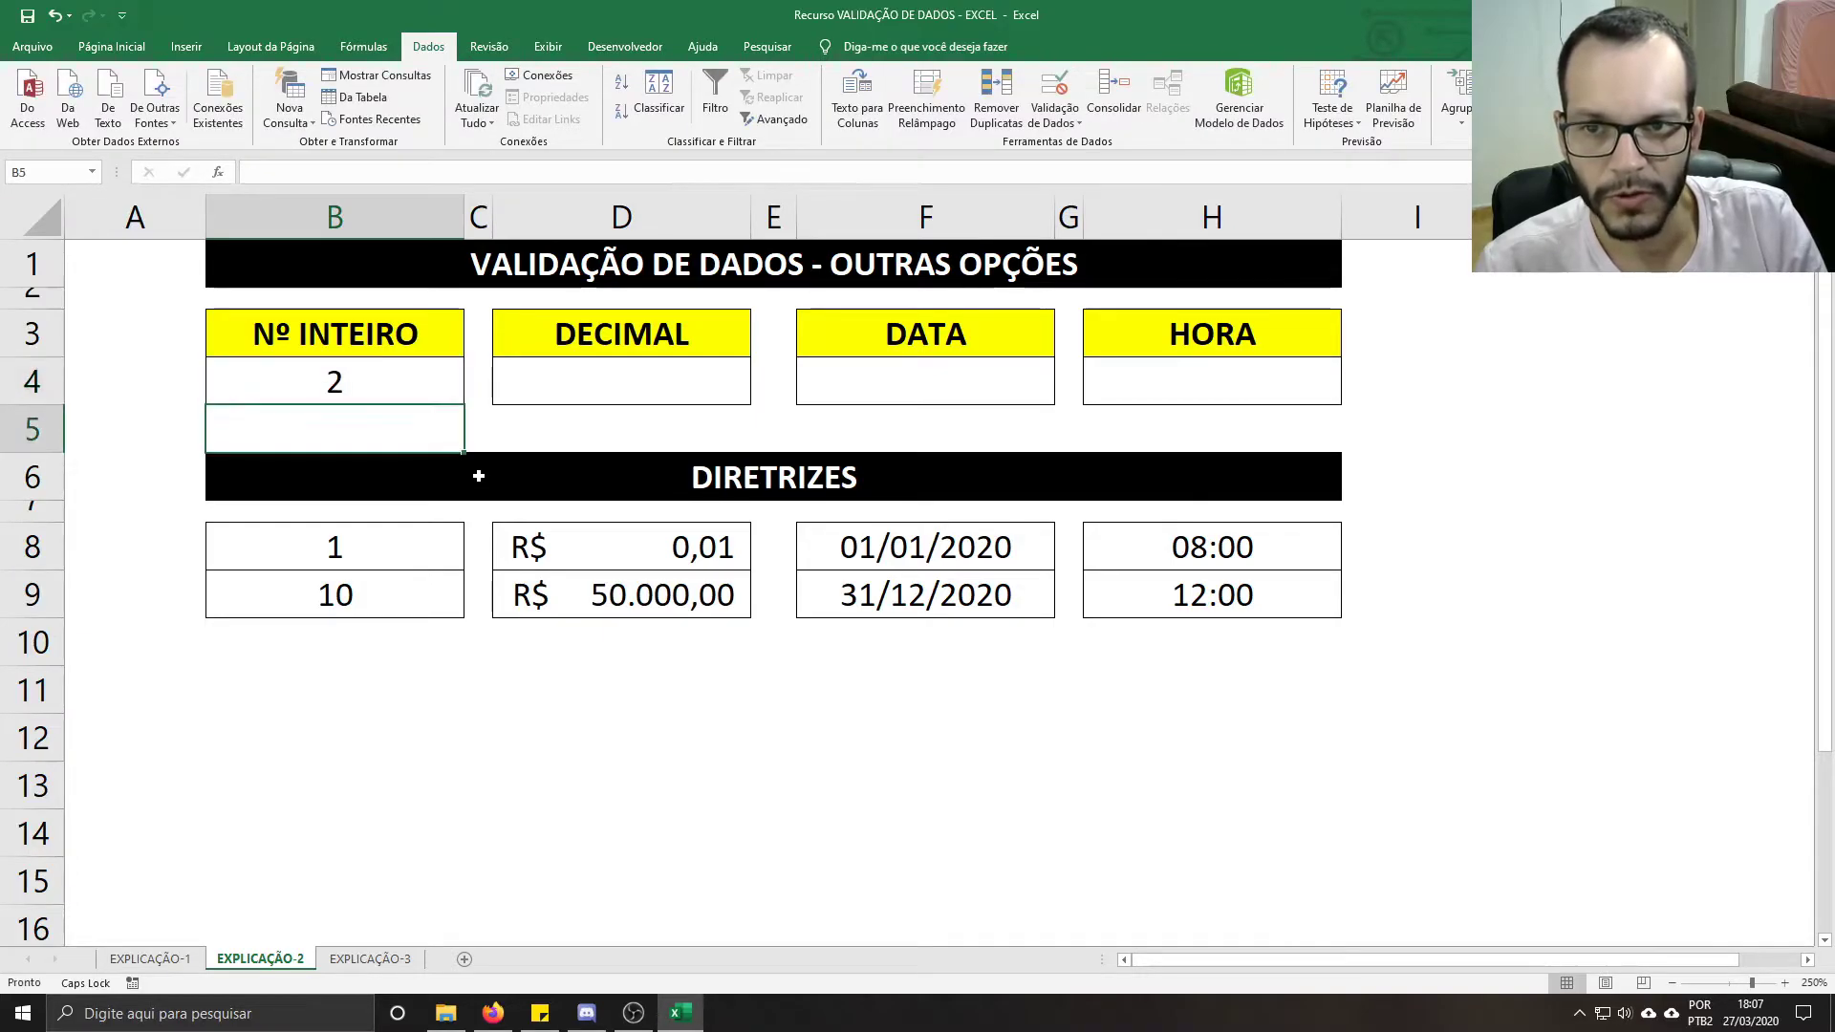
Step: Open data validation for the DECIMAL cell D4 and set the allowed type to Decimal
key(Tab)
key(Tab)
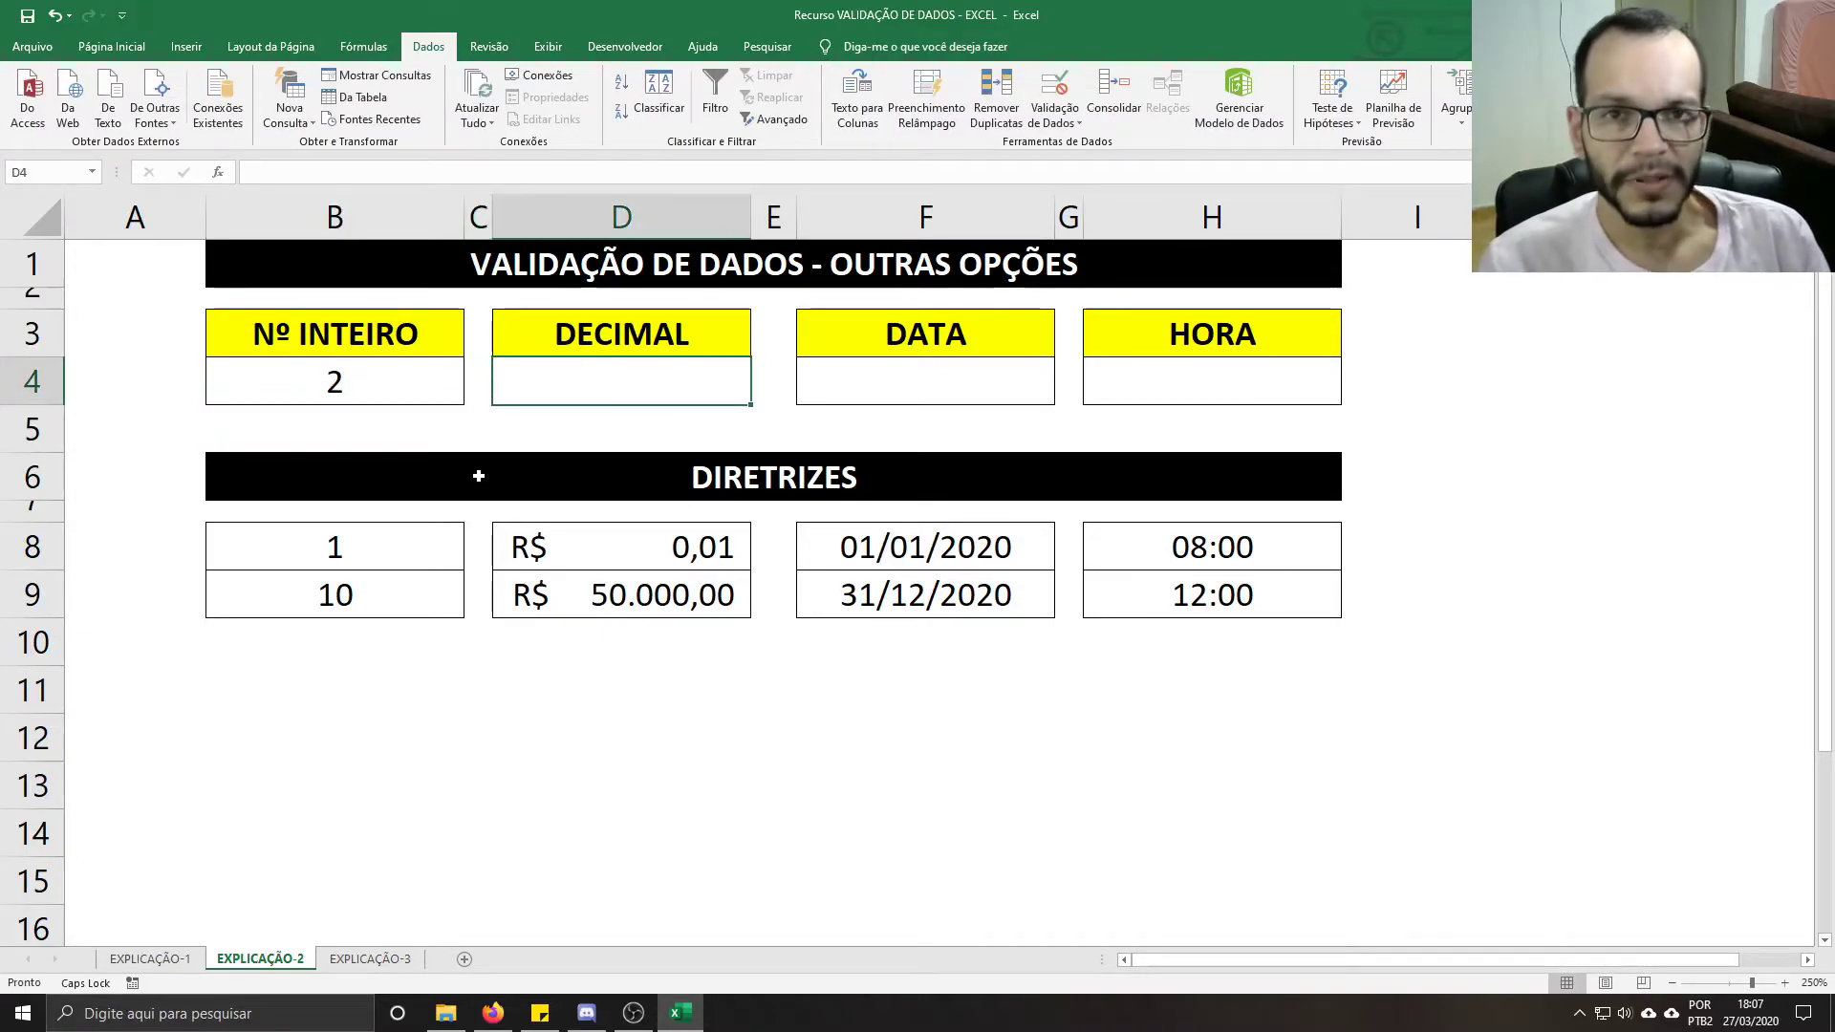
click(111, 46)
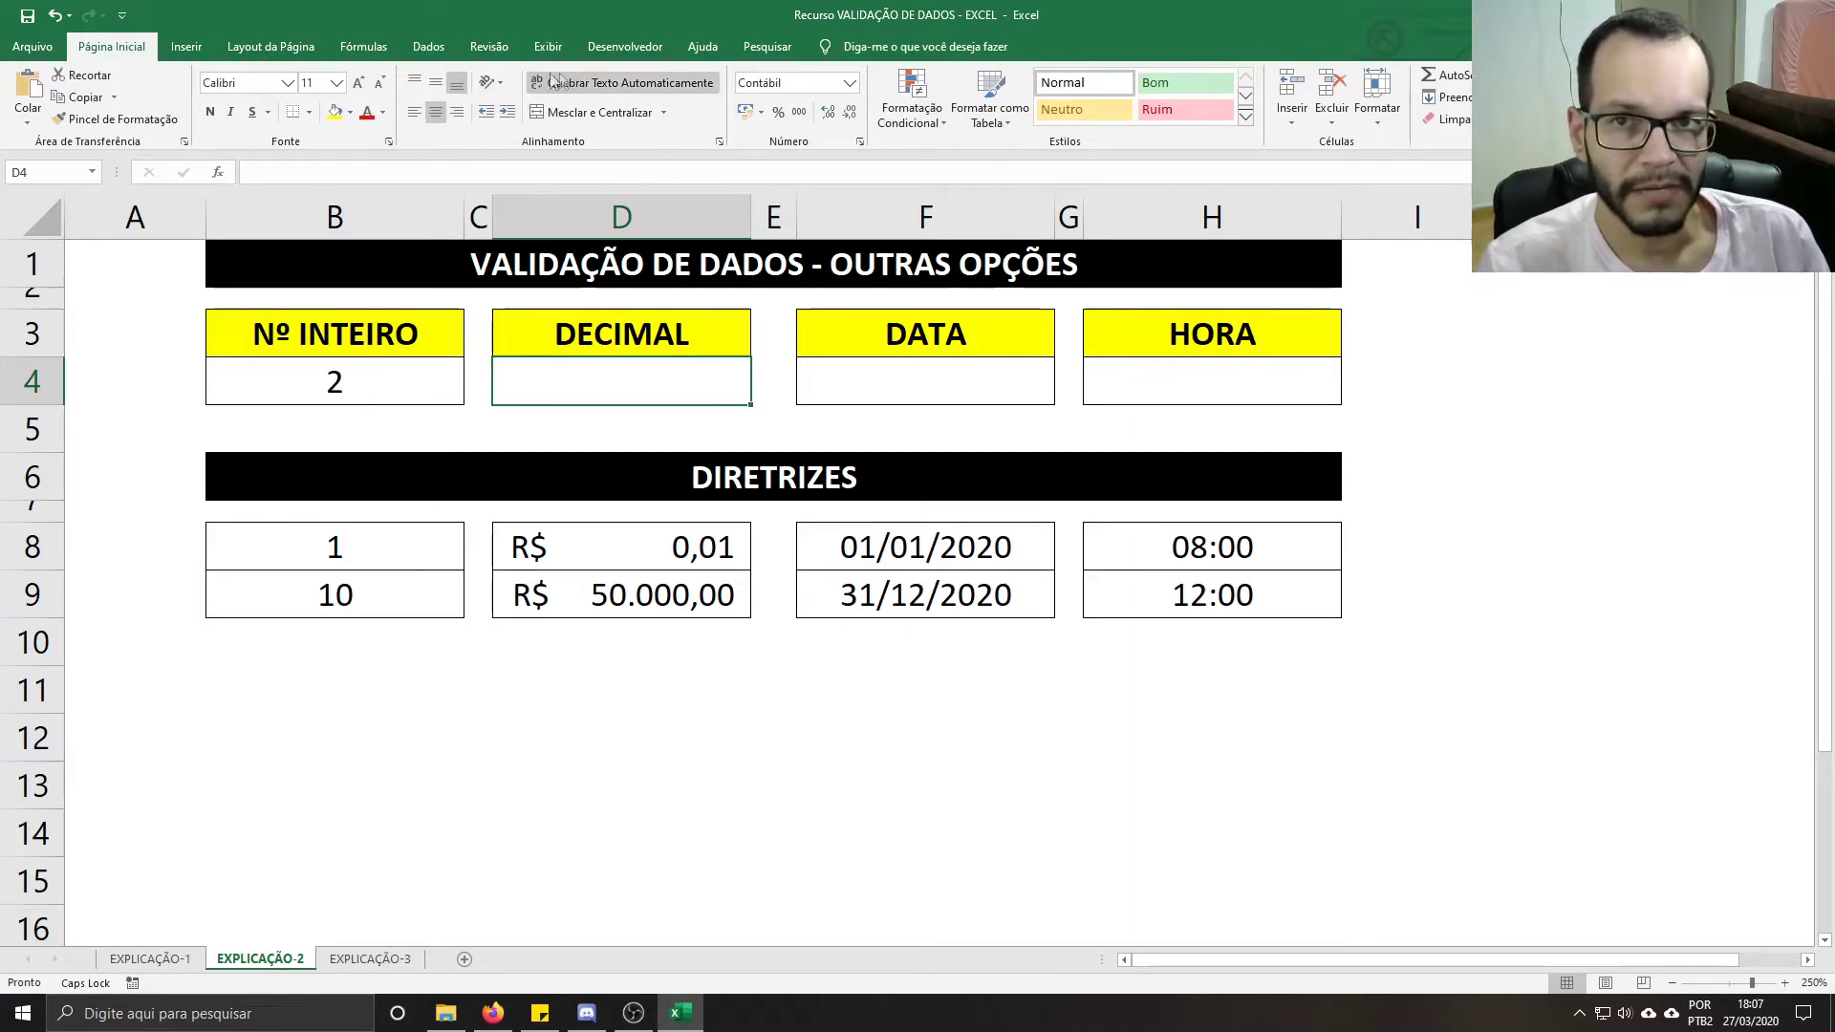
click(431, 52)
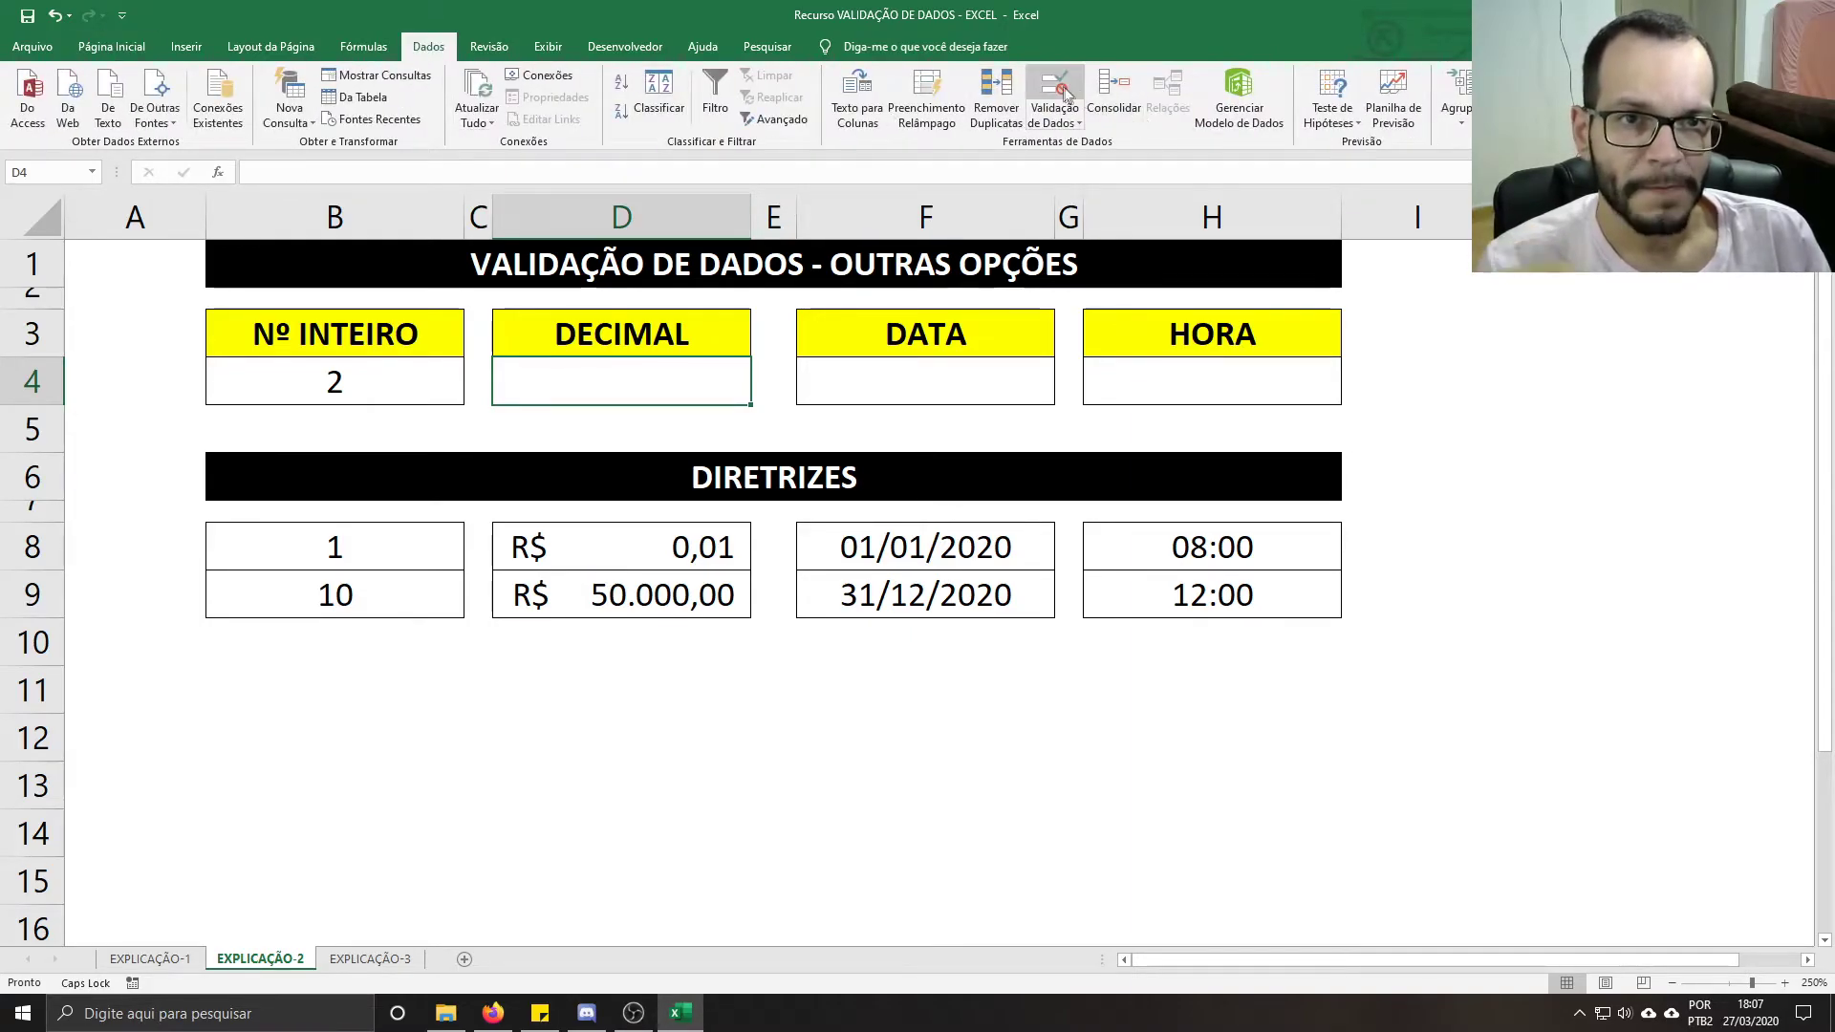
click(1064, 92)
drag(674, 328, 974, 322)
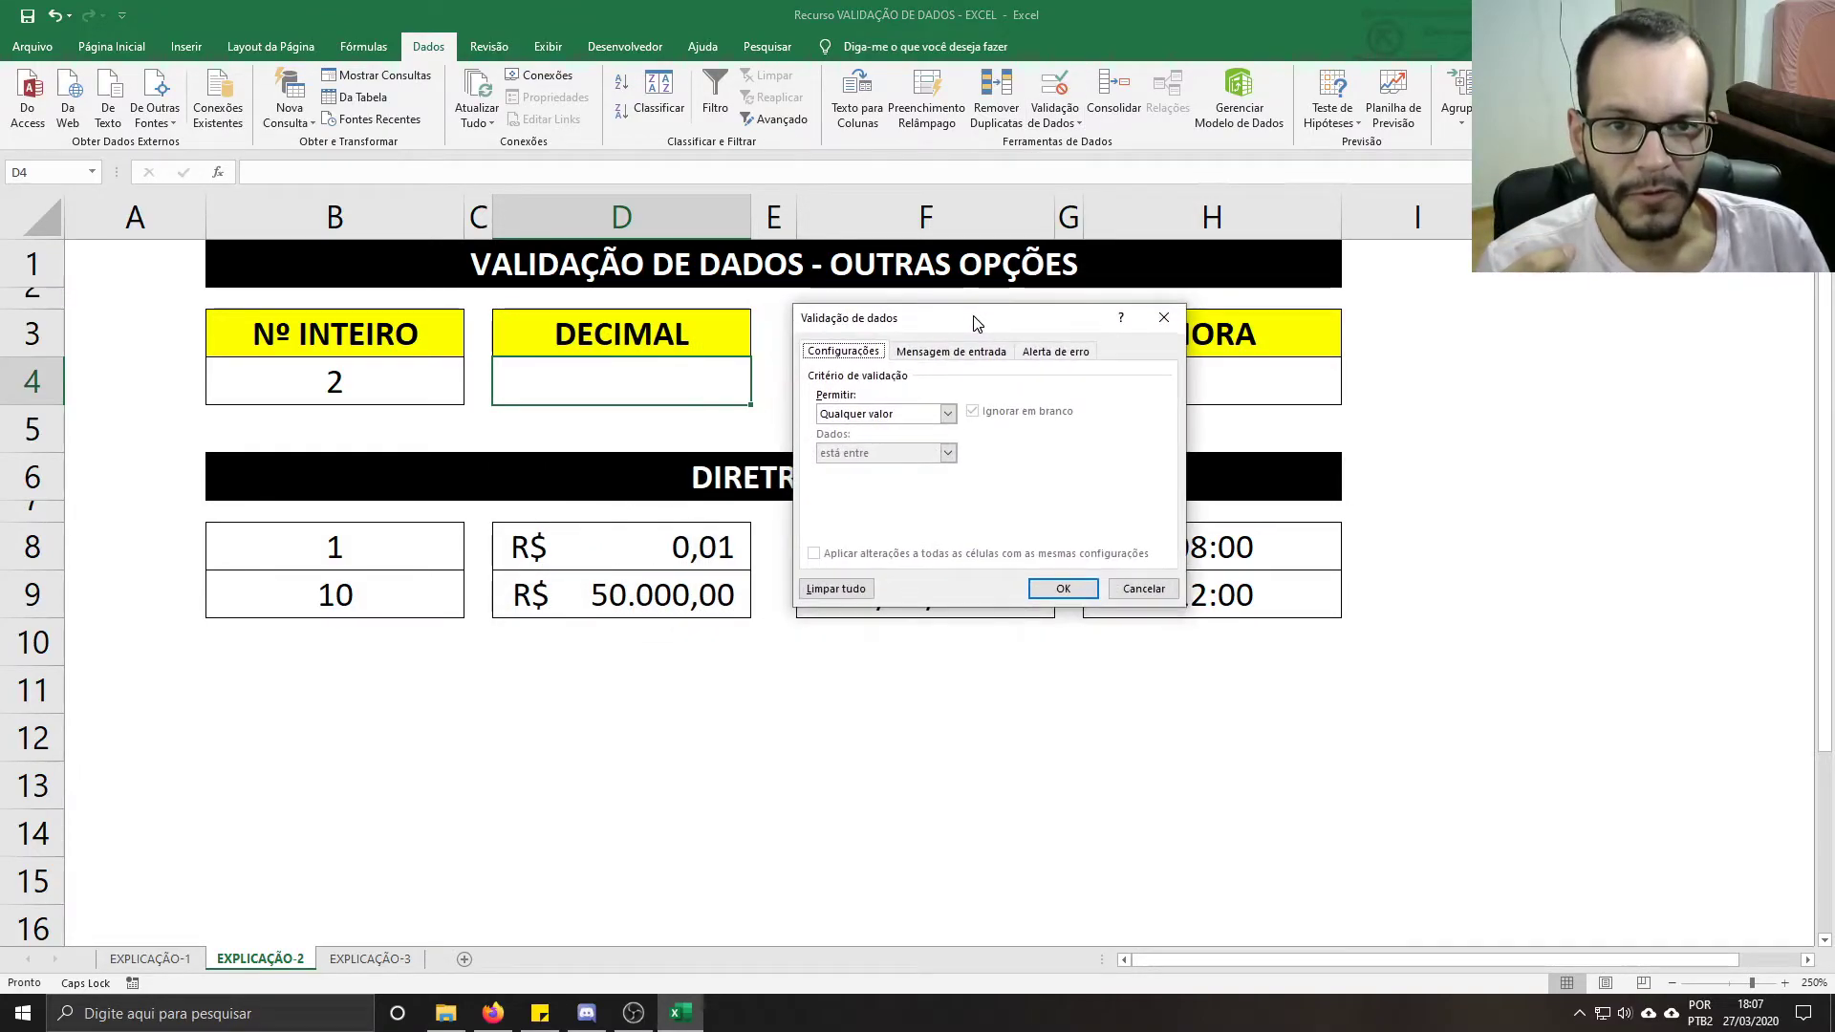
click(920, 414)
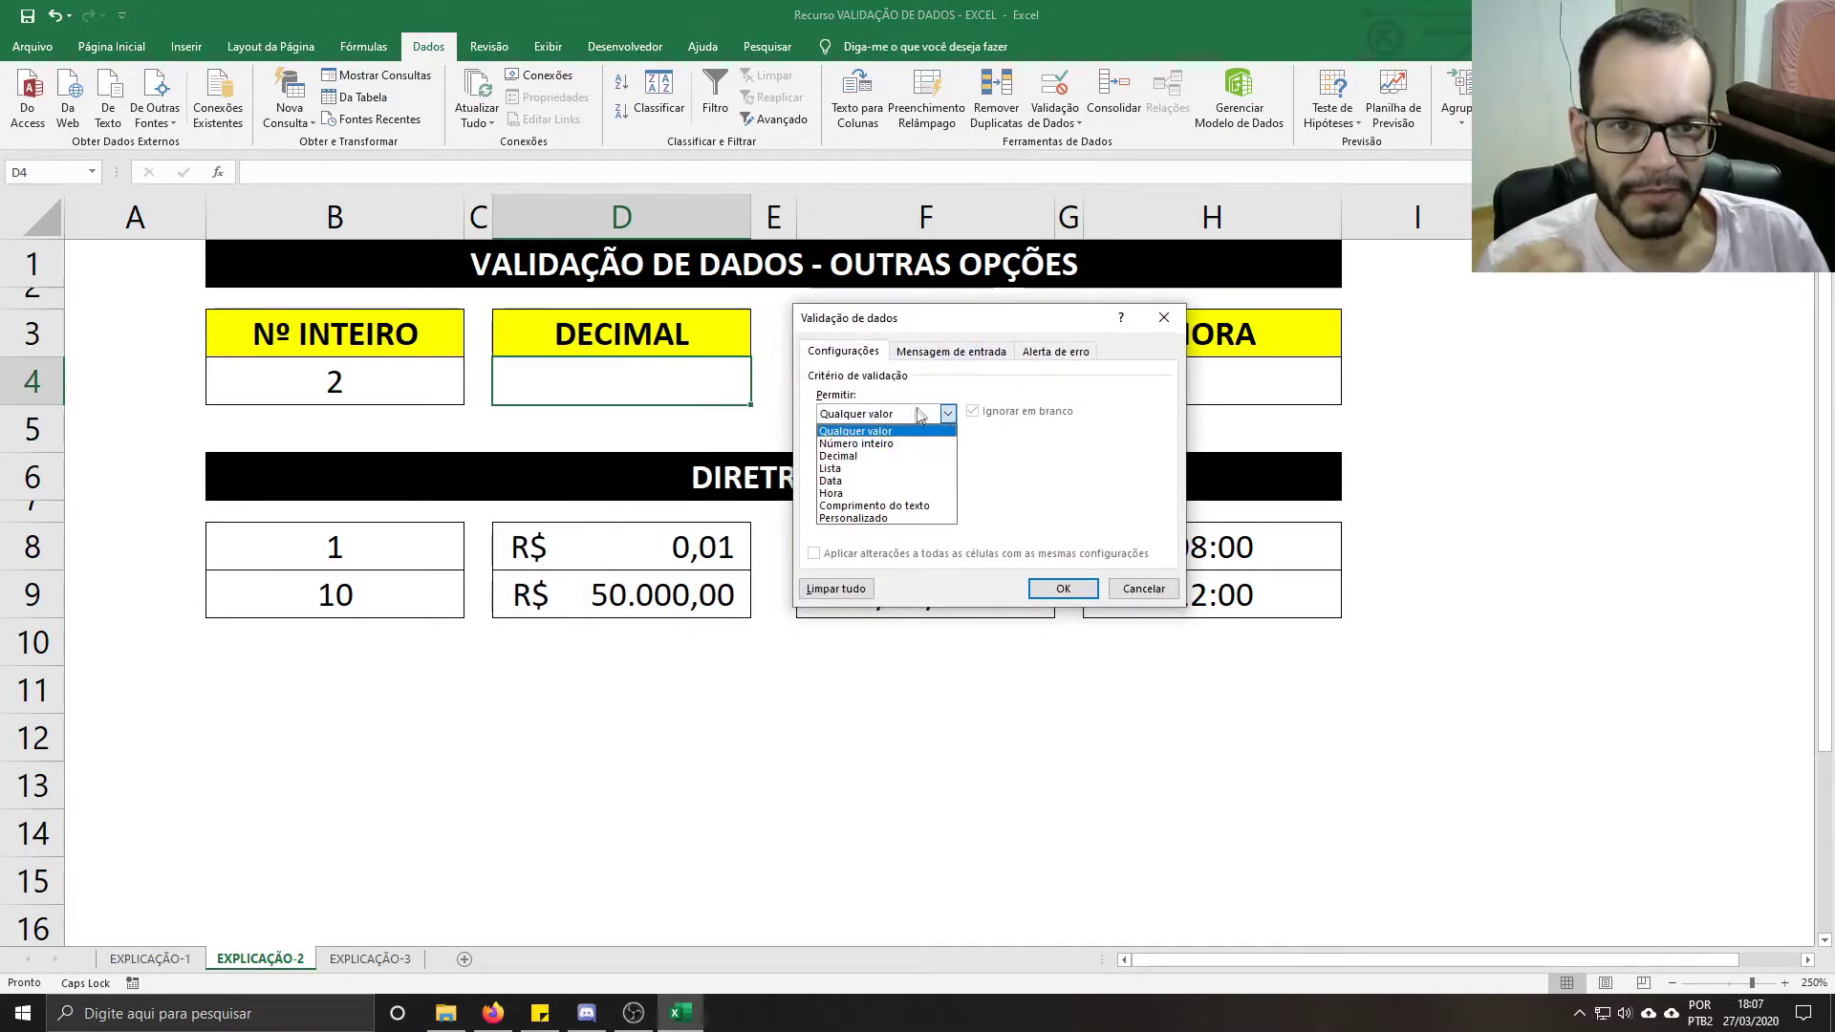
click(898, 457)
Step: Set the decimal rule's minimum to =D8 and its maximum to =D9
click(878, 494)
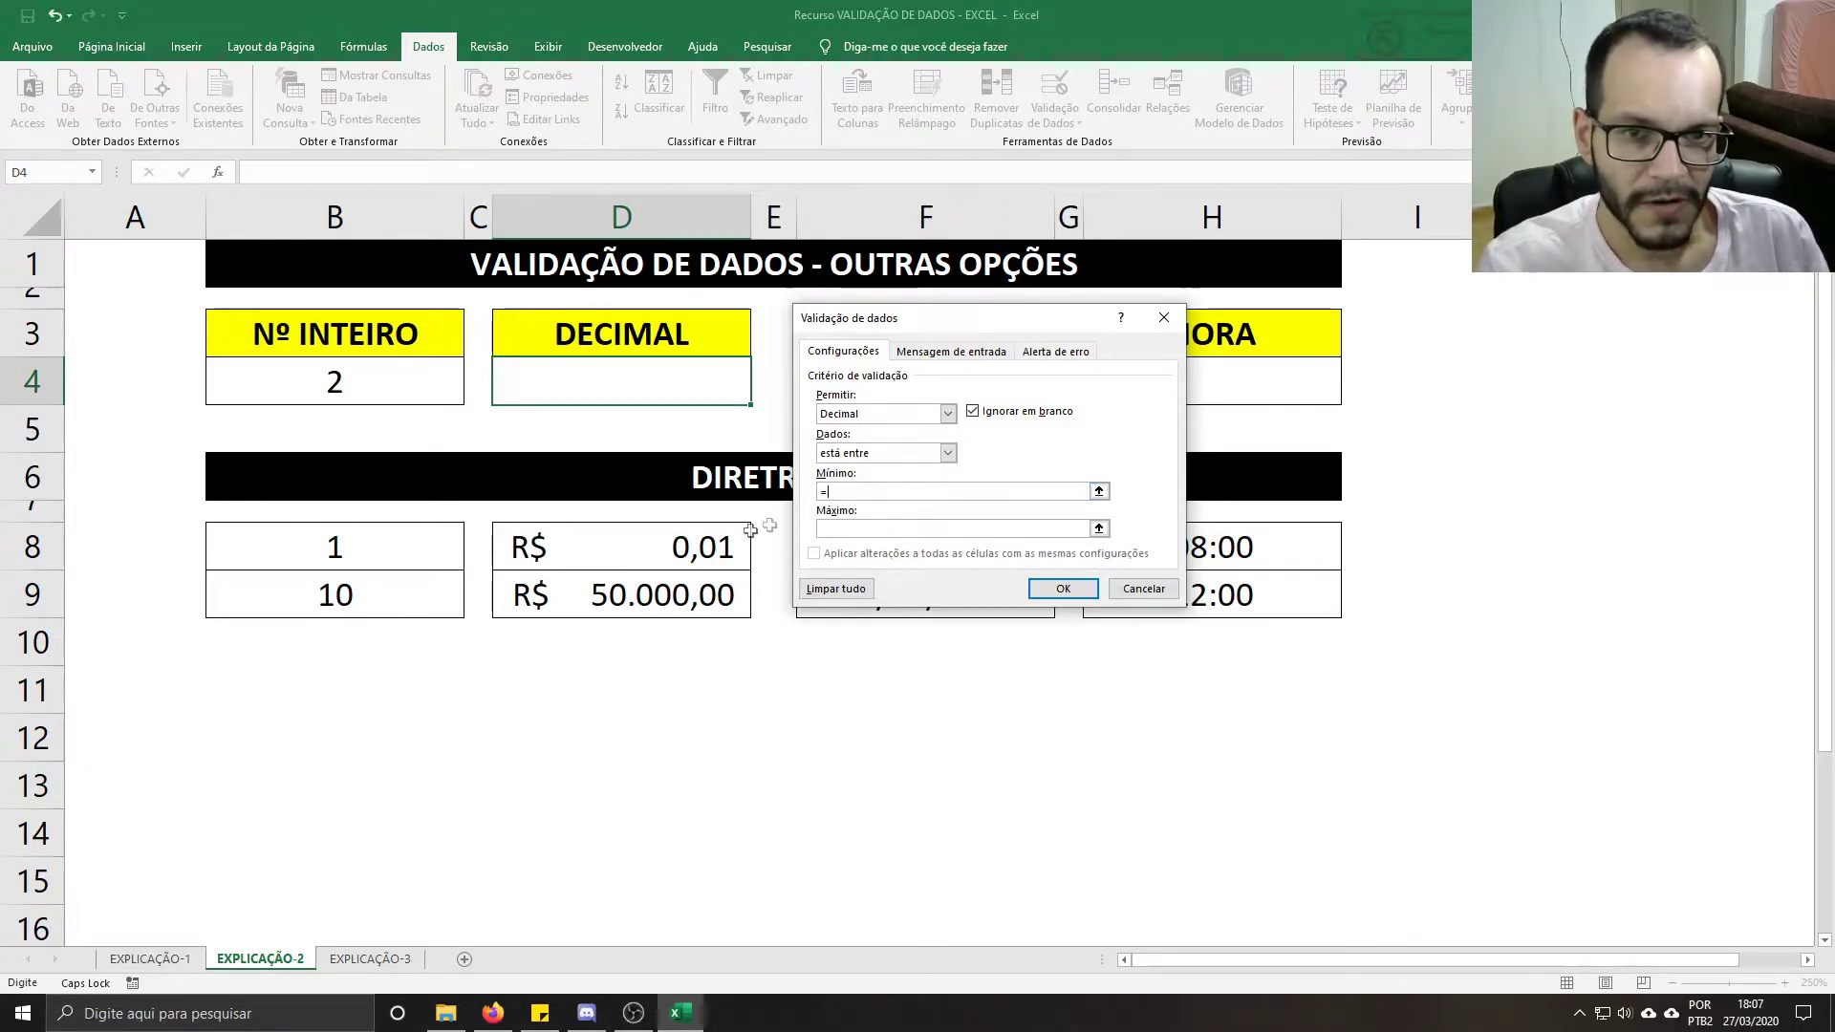
click(707, 547)
click(1085, 529)
text(=)
click(672, 587)
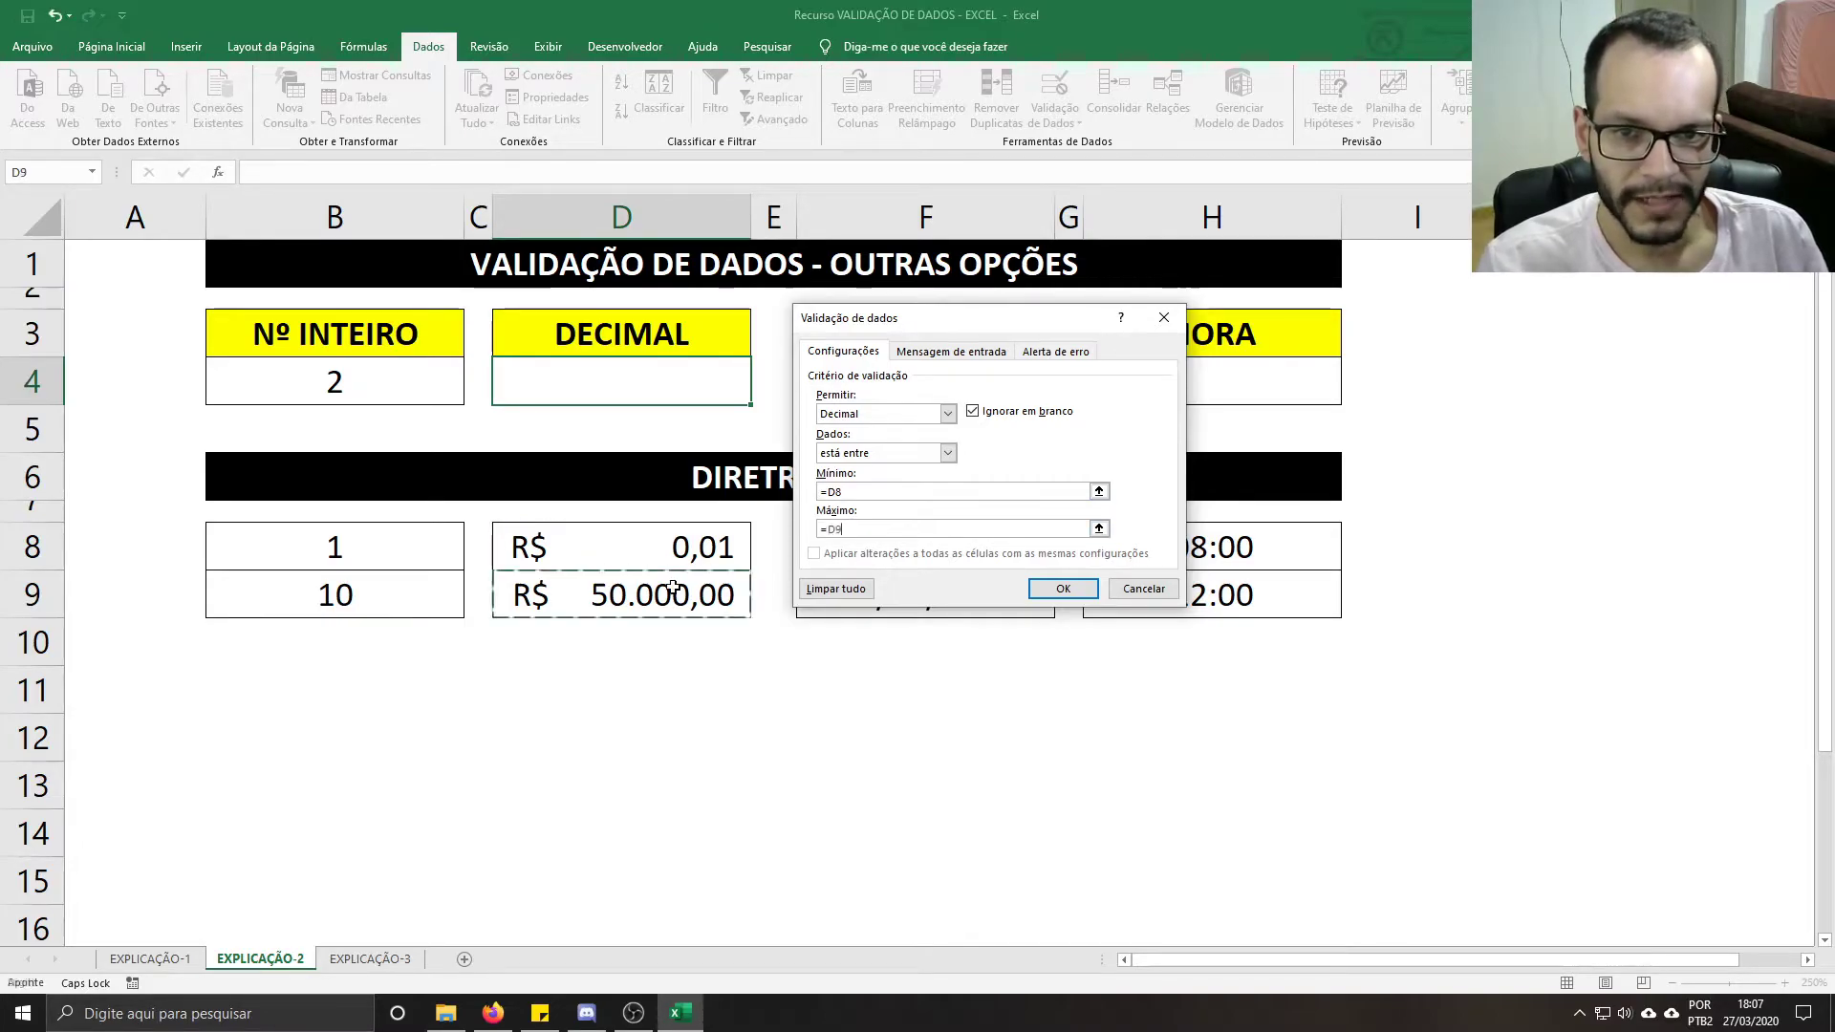
Step: Convert the decimal limits to the absolute references =$D$8 and =$D$9, and apply the rule to D4
click(834, 487)
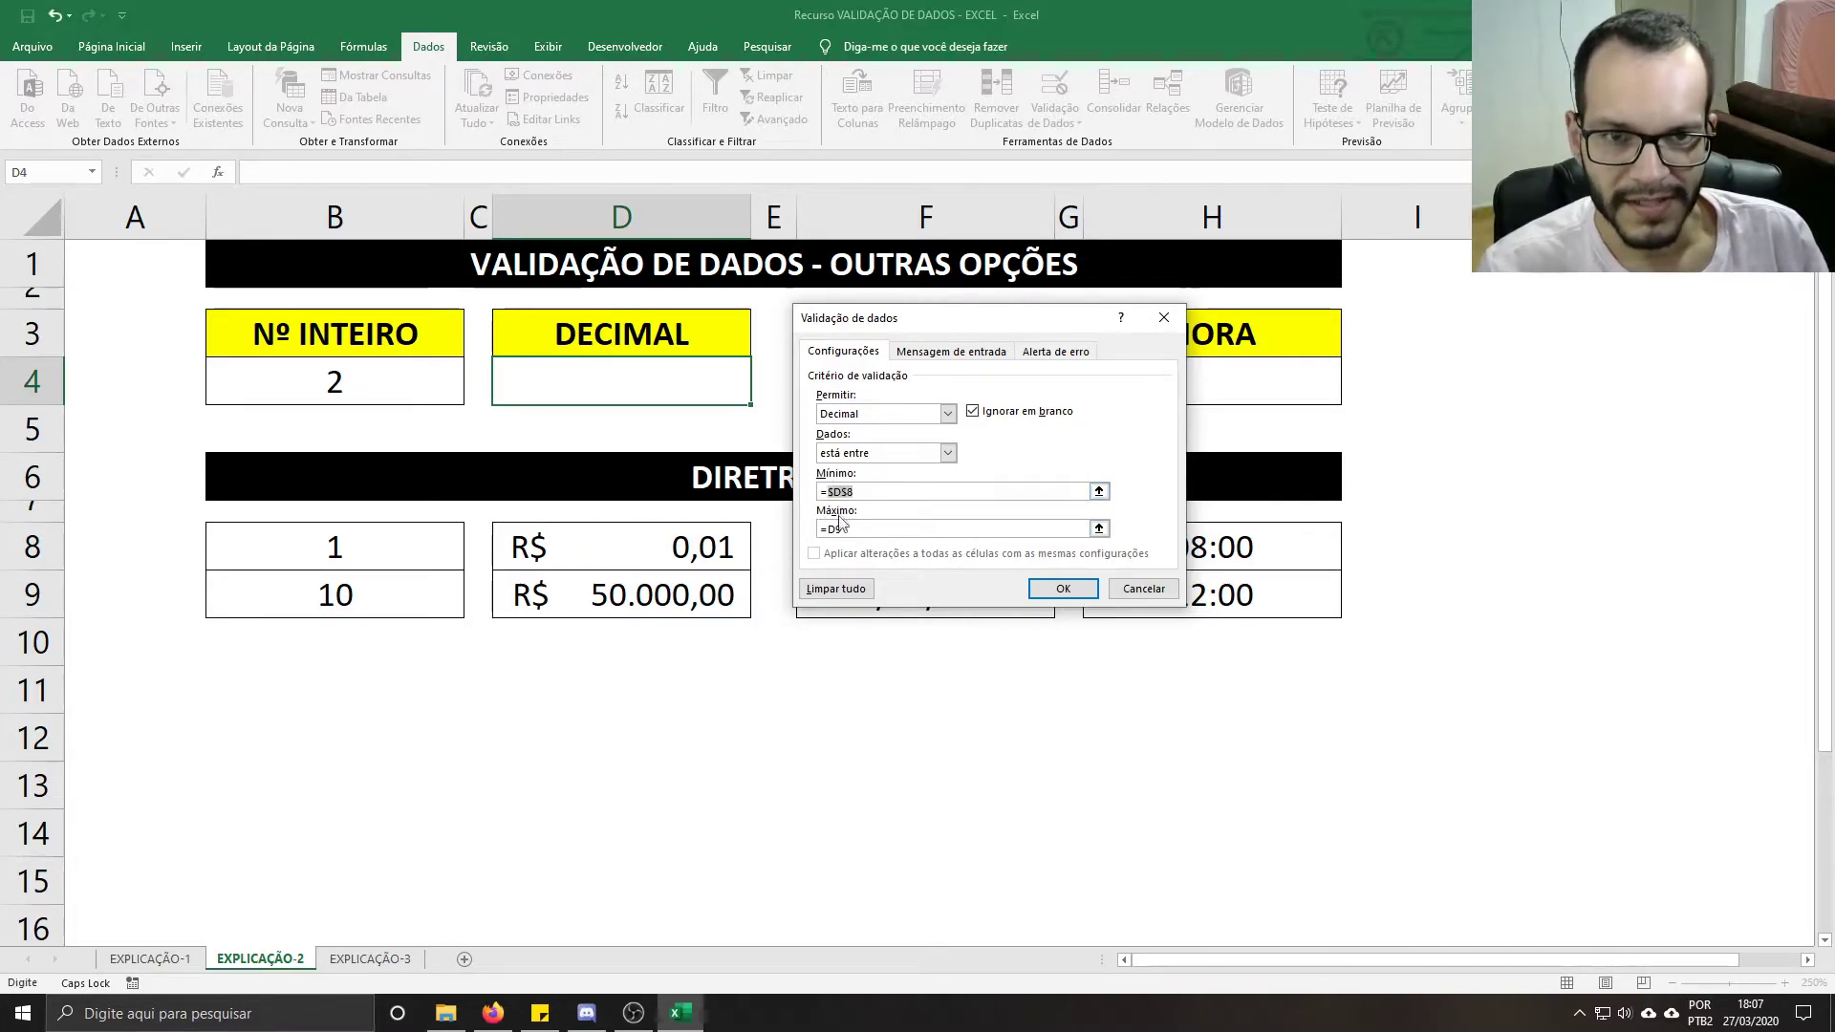
key(F4)
click(844, 527)
key(F4)
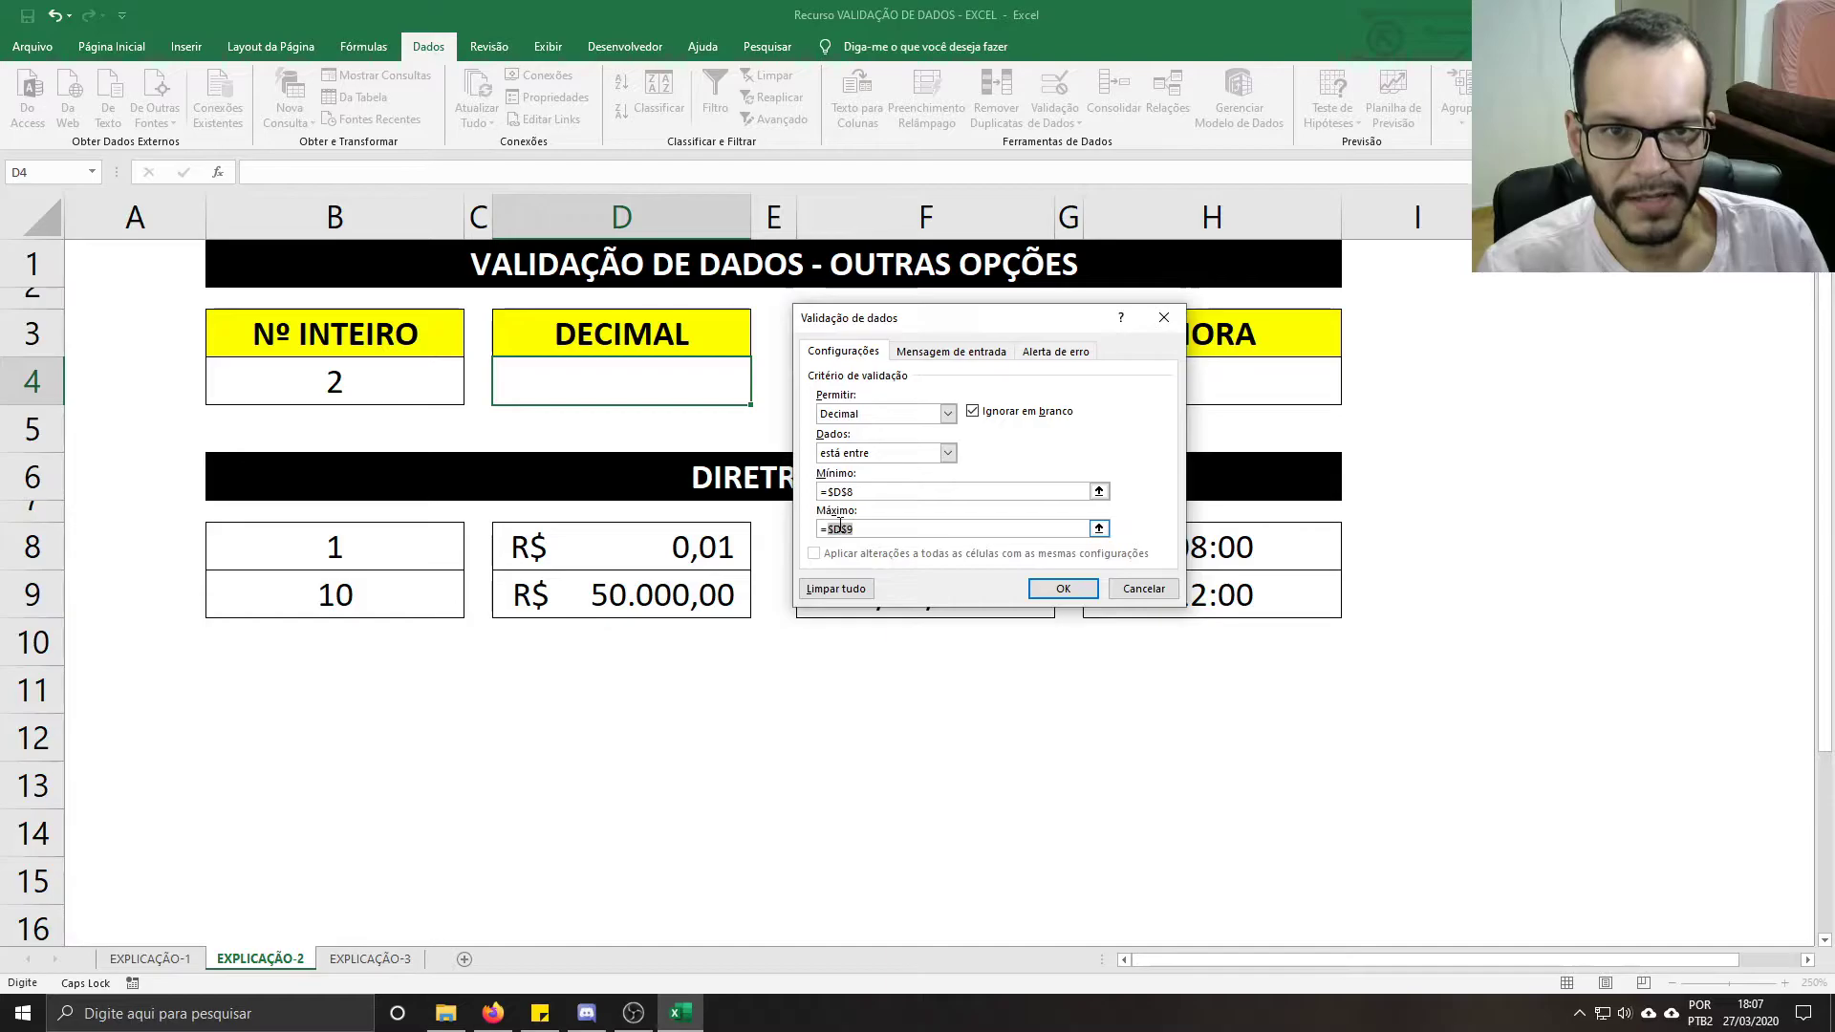
click(1063, 589)
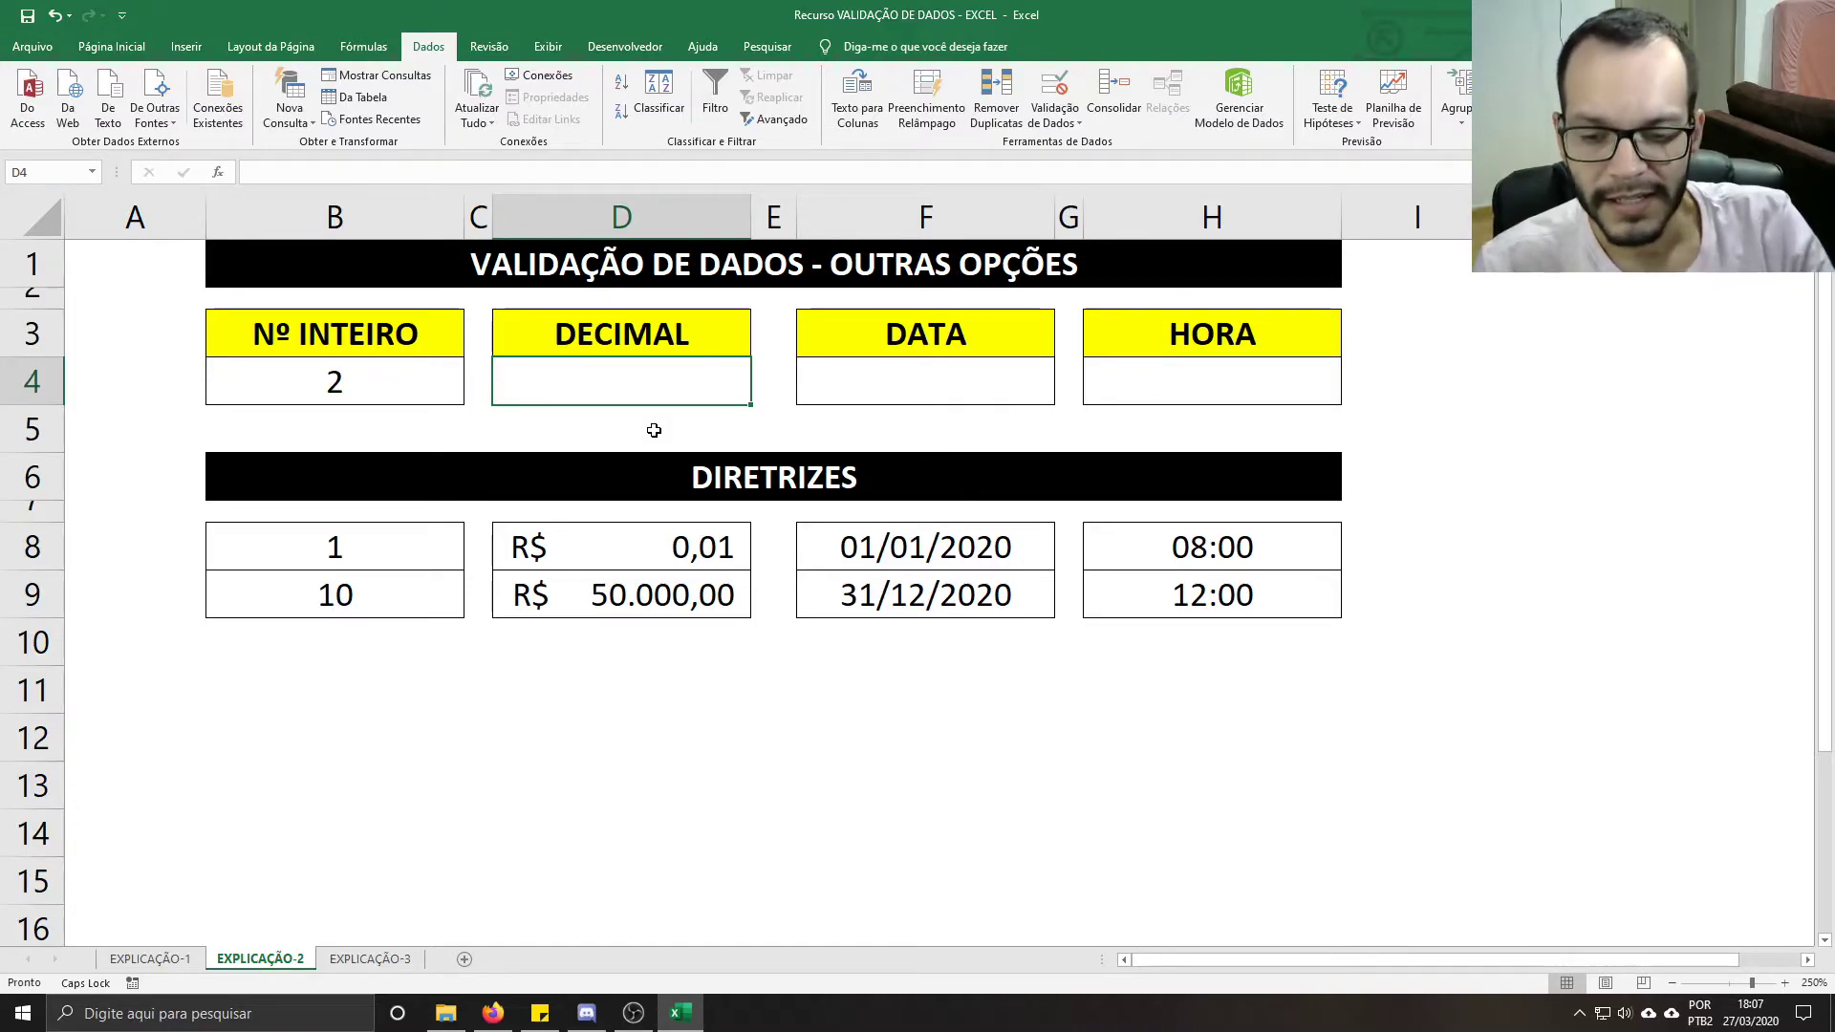
Step: Test the decimal rule in D4 by entering 5,5 and trying 5.5, then fill the cell with 10,8
text(5,5)
key(Return)
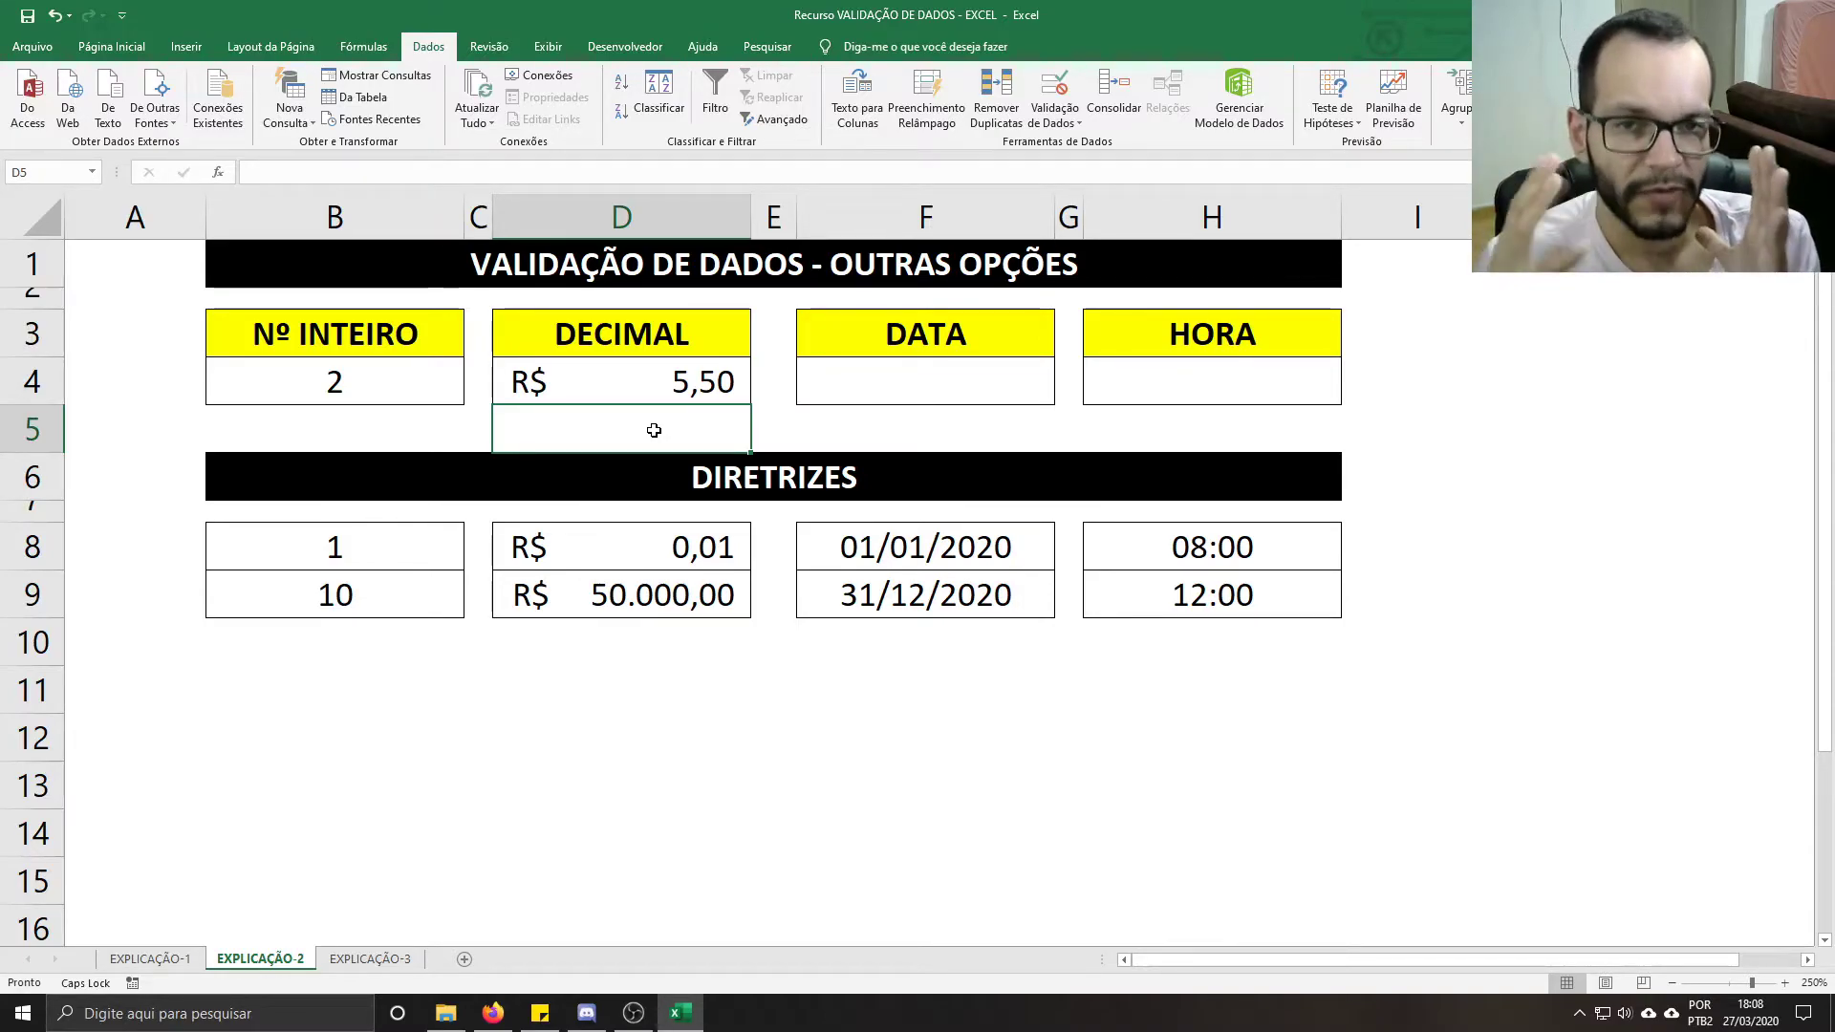
key(Up)
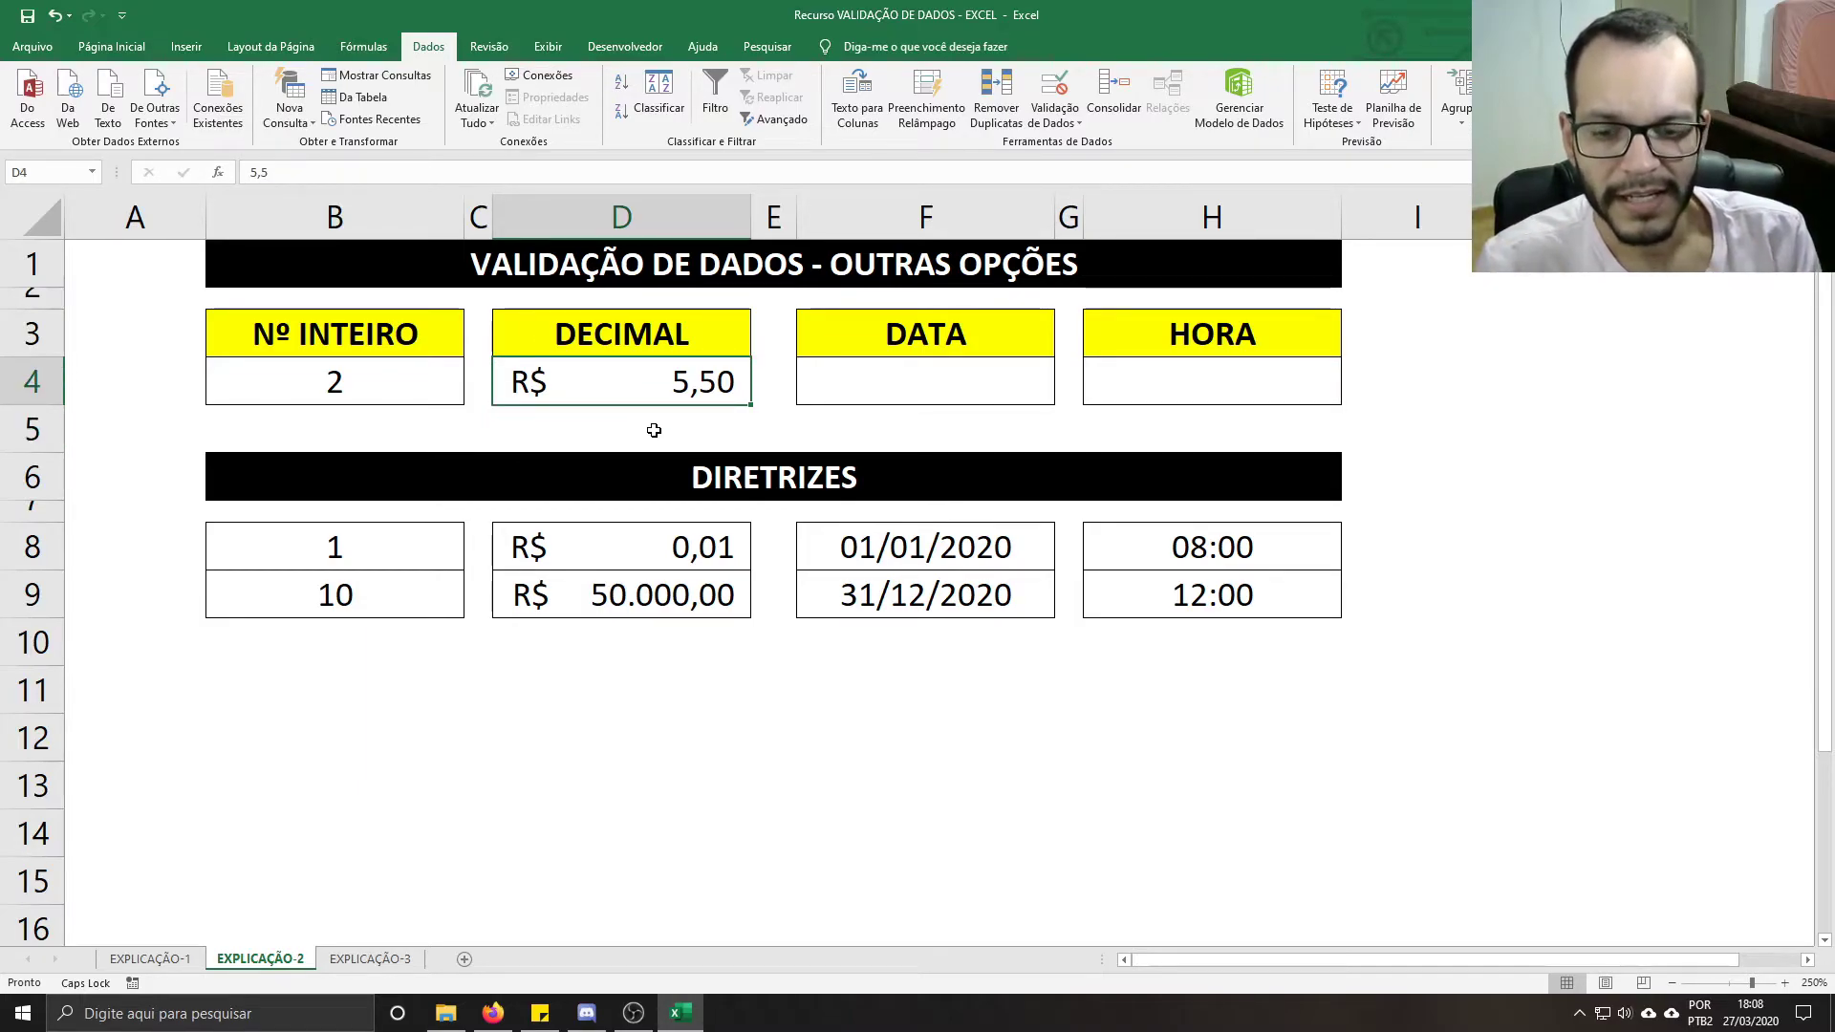
text(5.5)
key(Return)
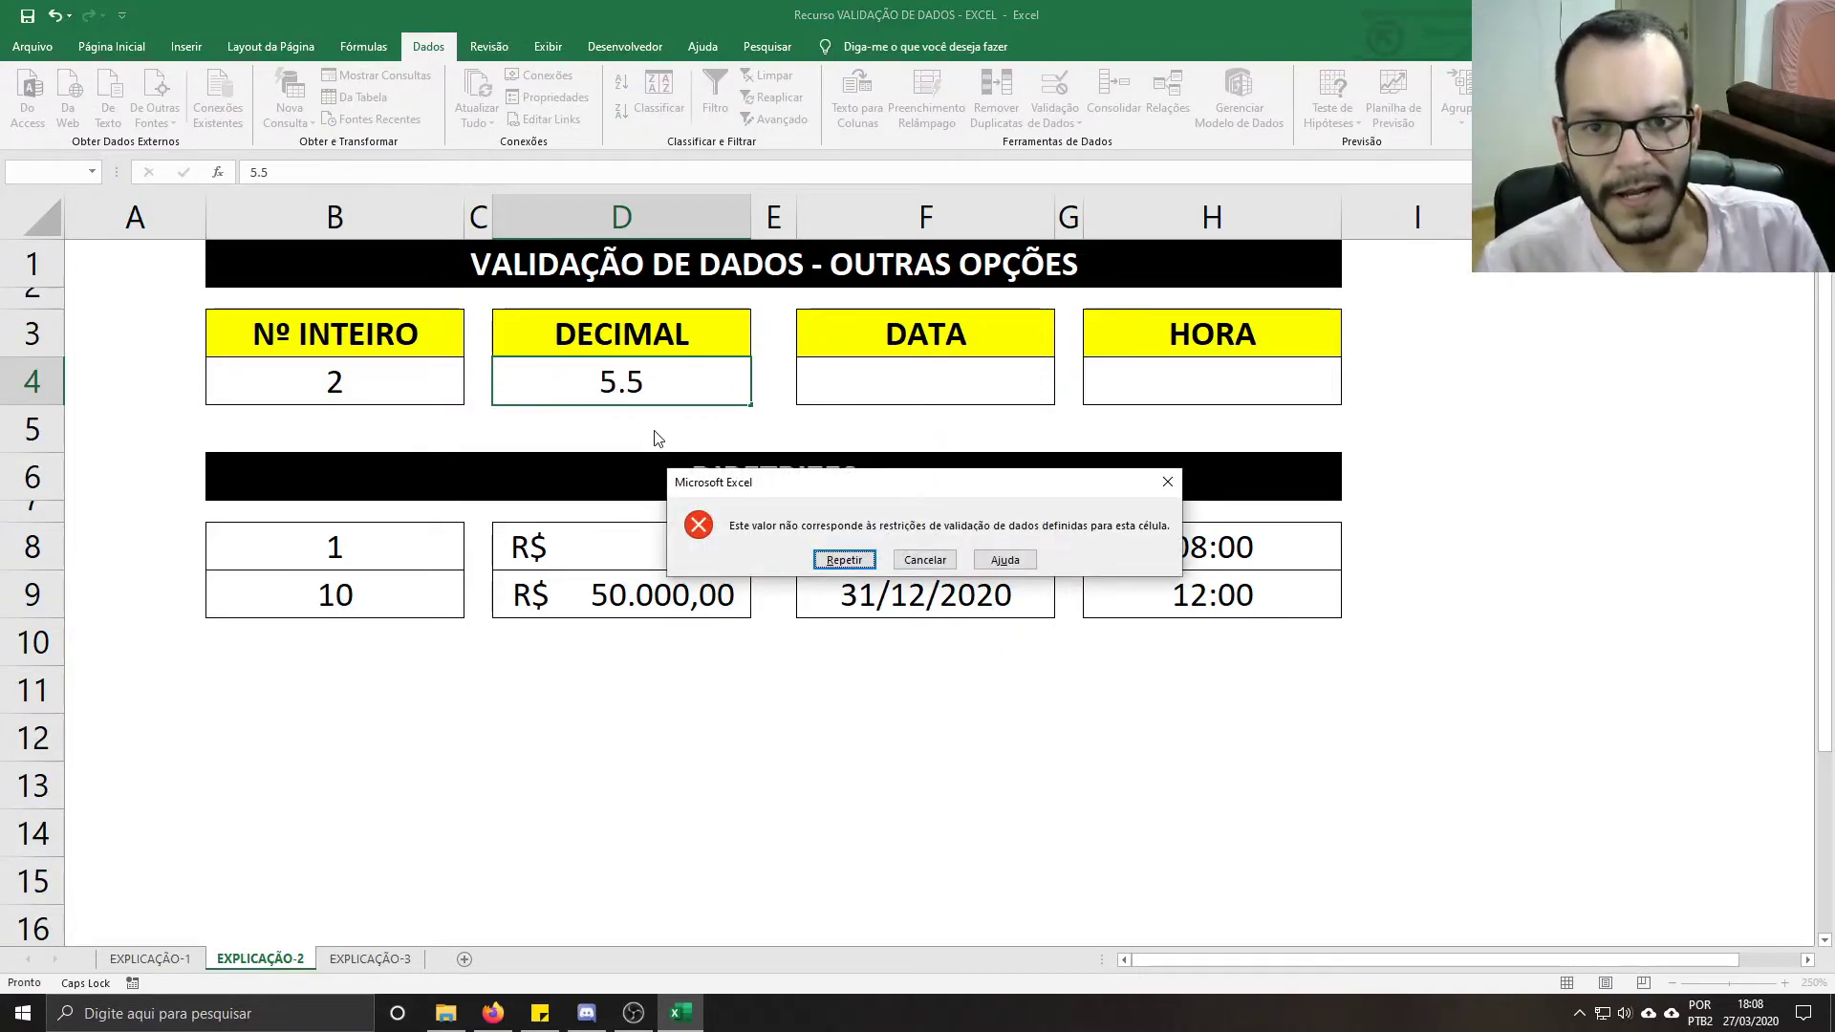
key(Escape)
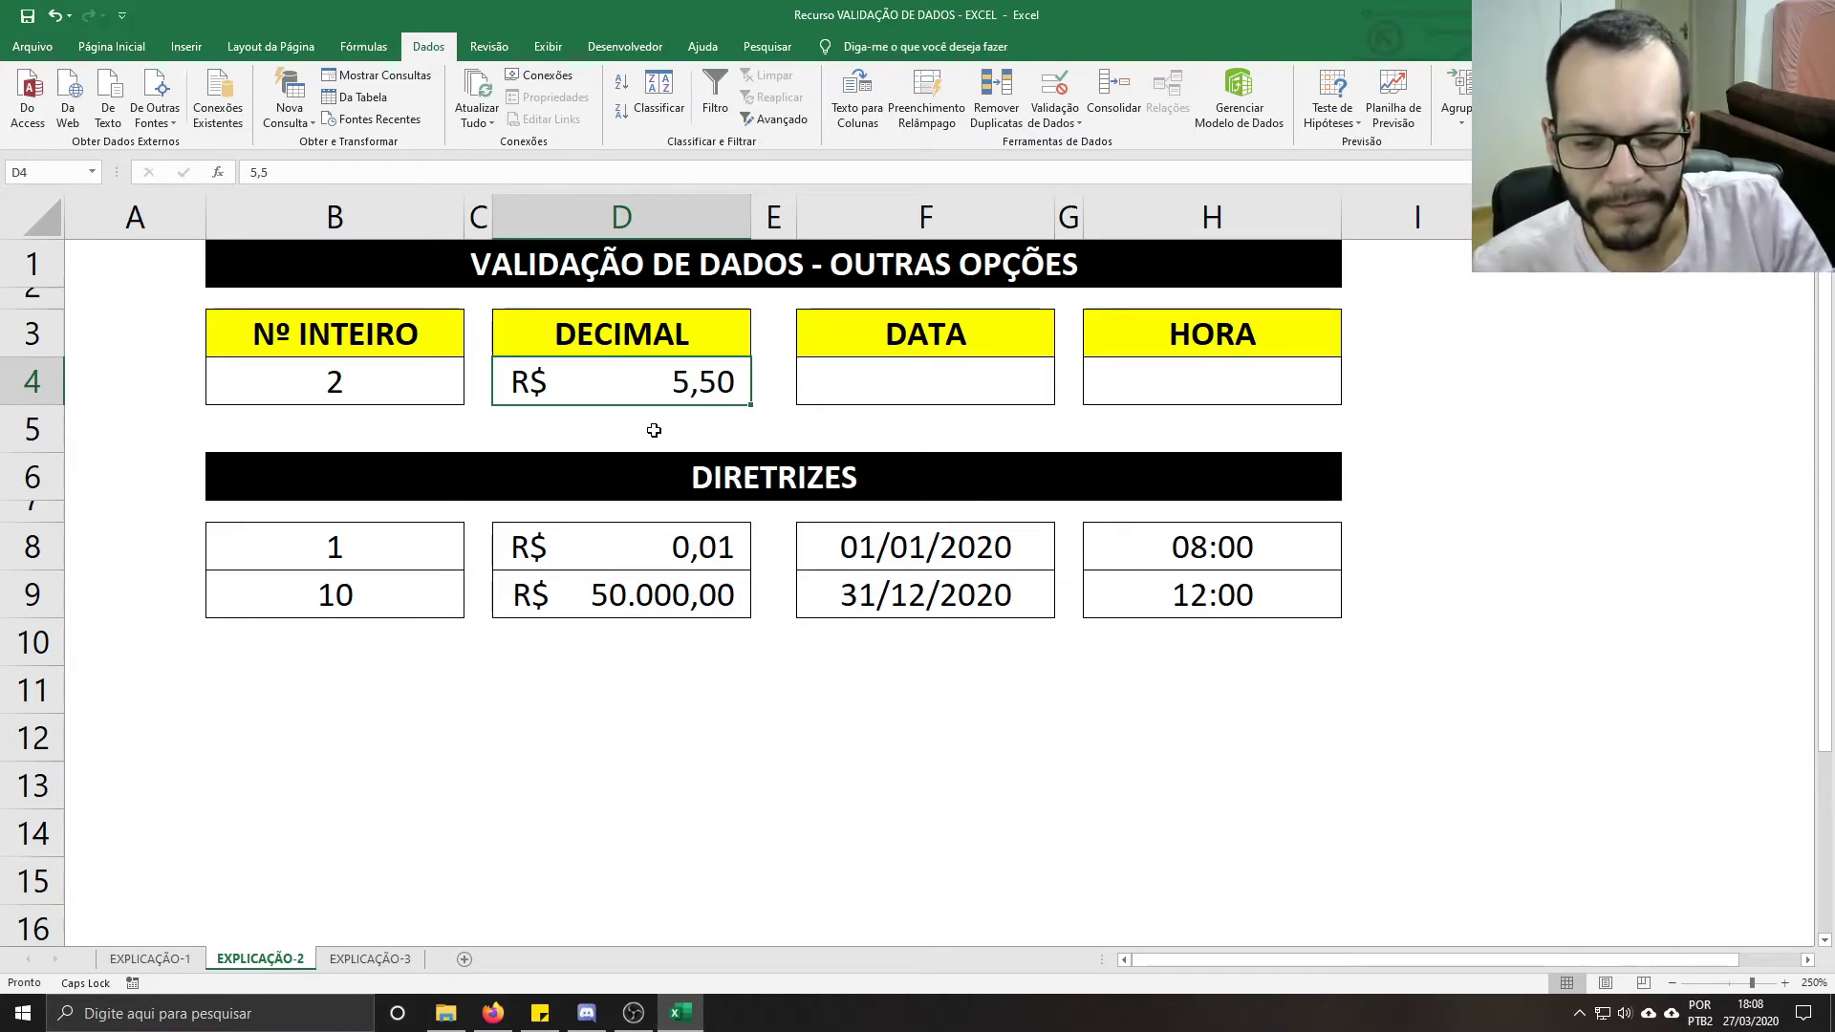
text(10,8)
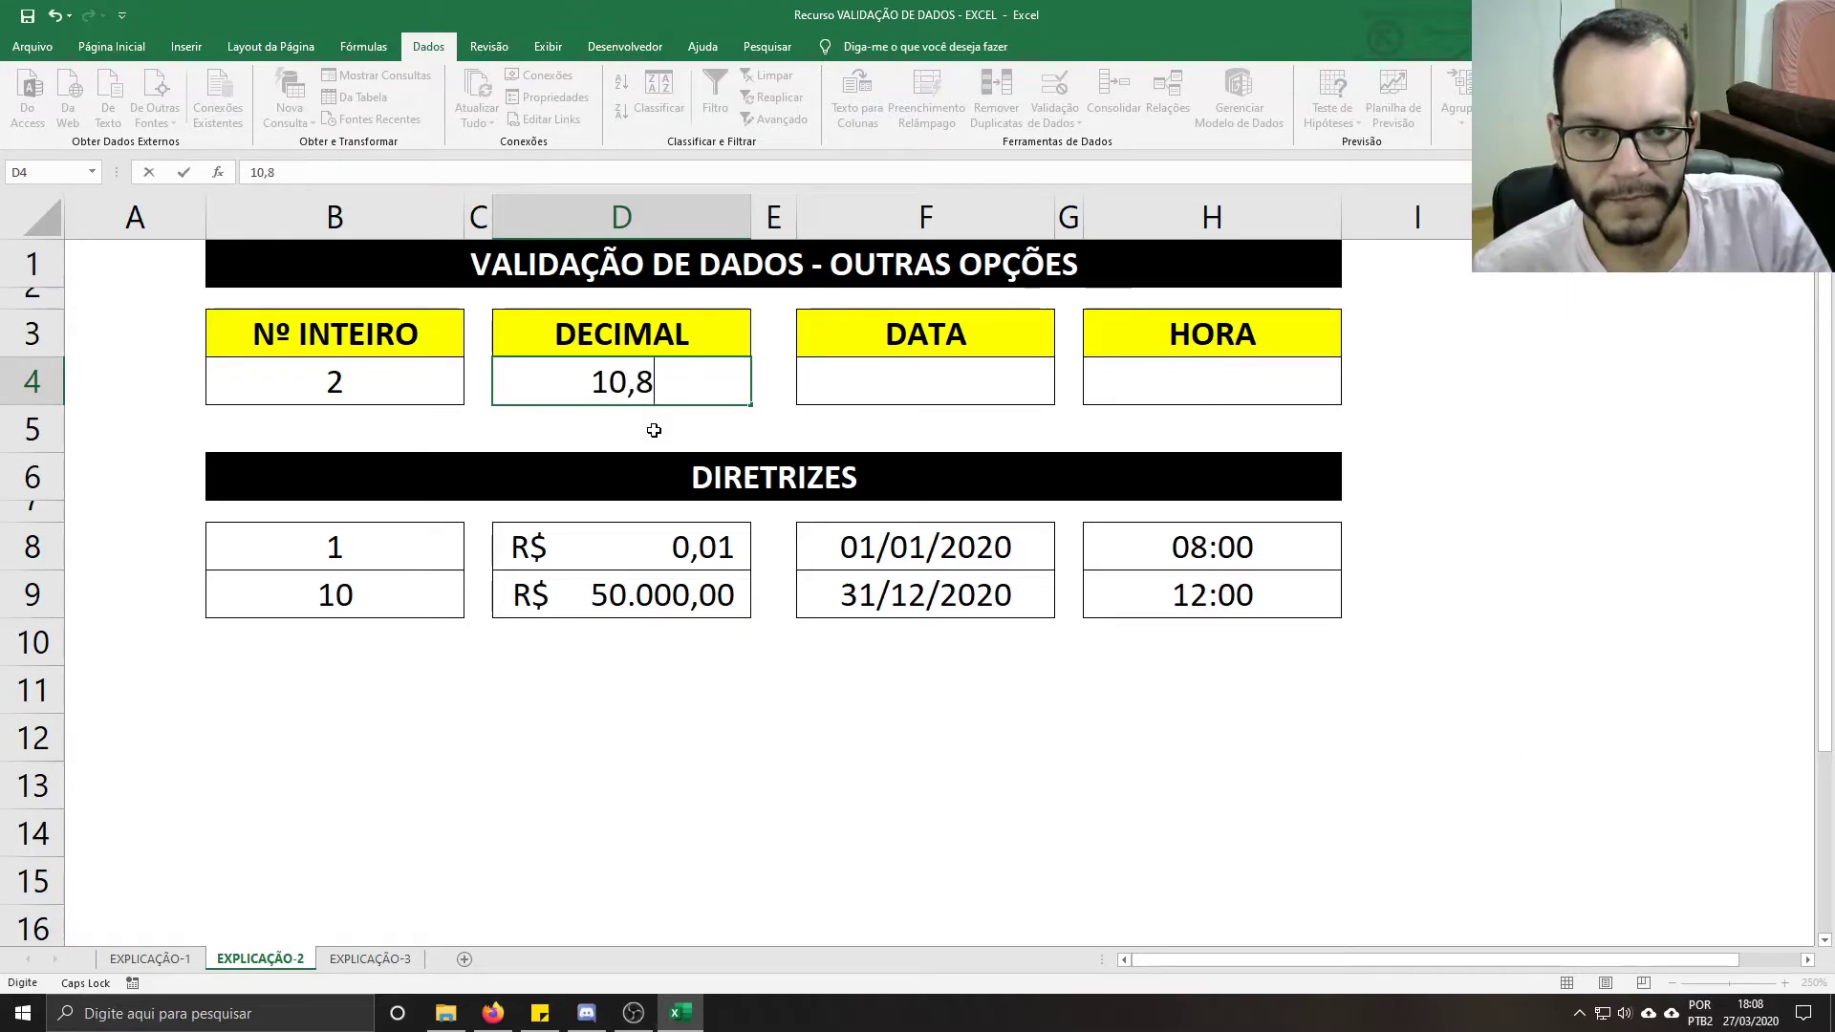
key(Return)
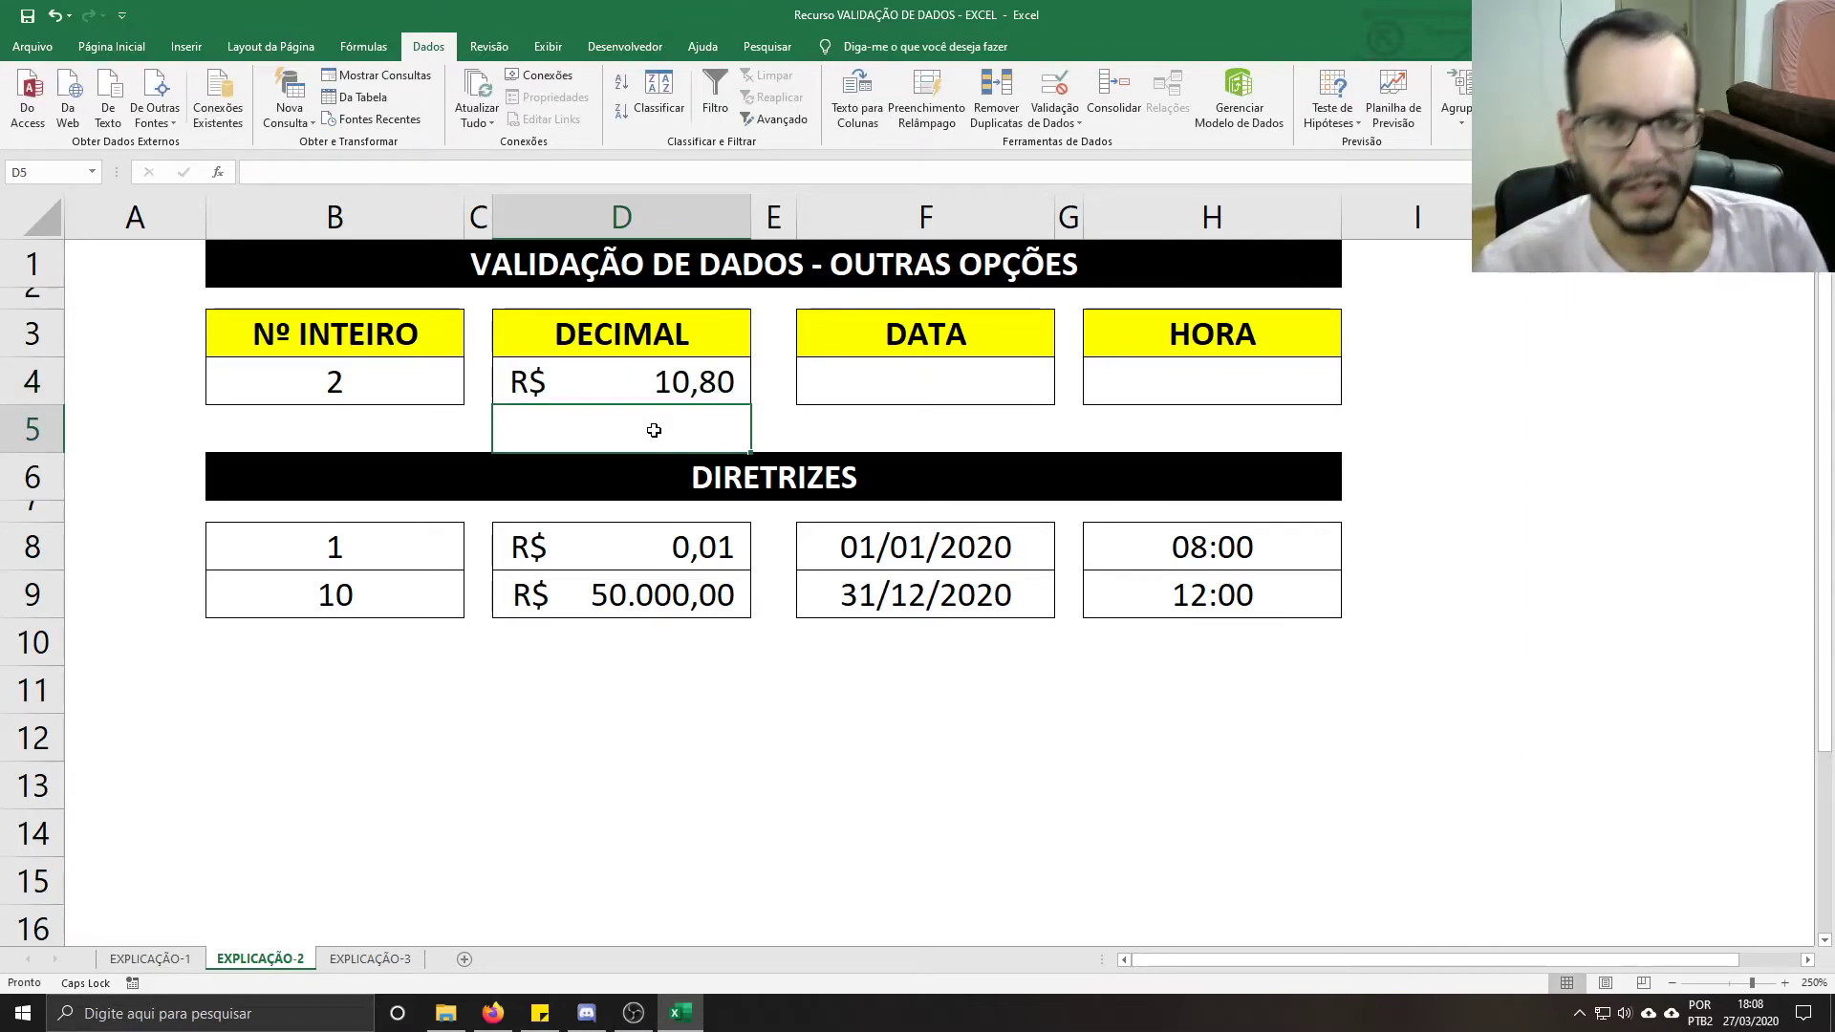
Step: Open data validation for the DATA cell F4 and set the allowed type to Data
click(886, 385)
click(1055, 91)
click(903, 413)
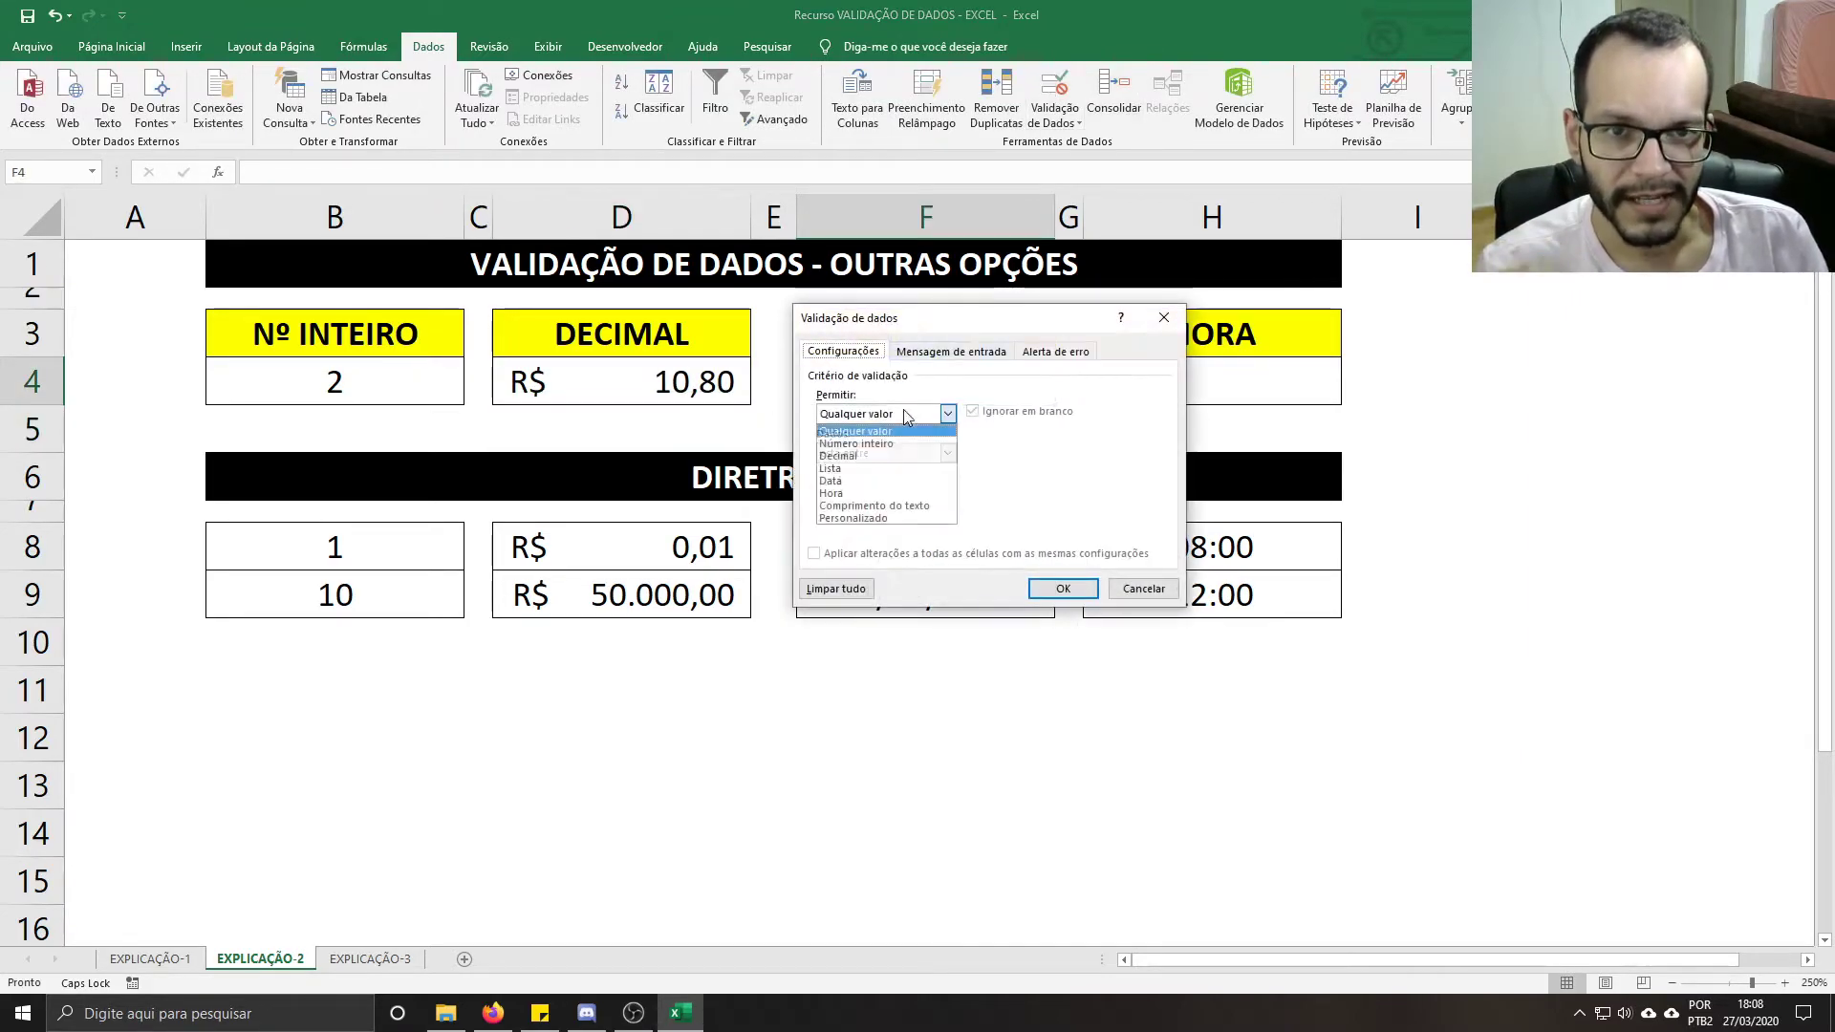
click(866, 483)
drag(920, 321, 1212, 335)
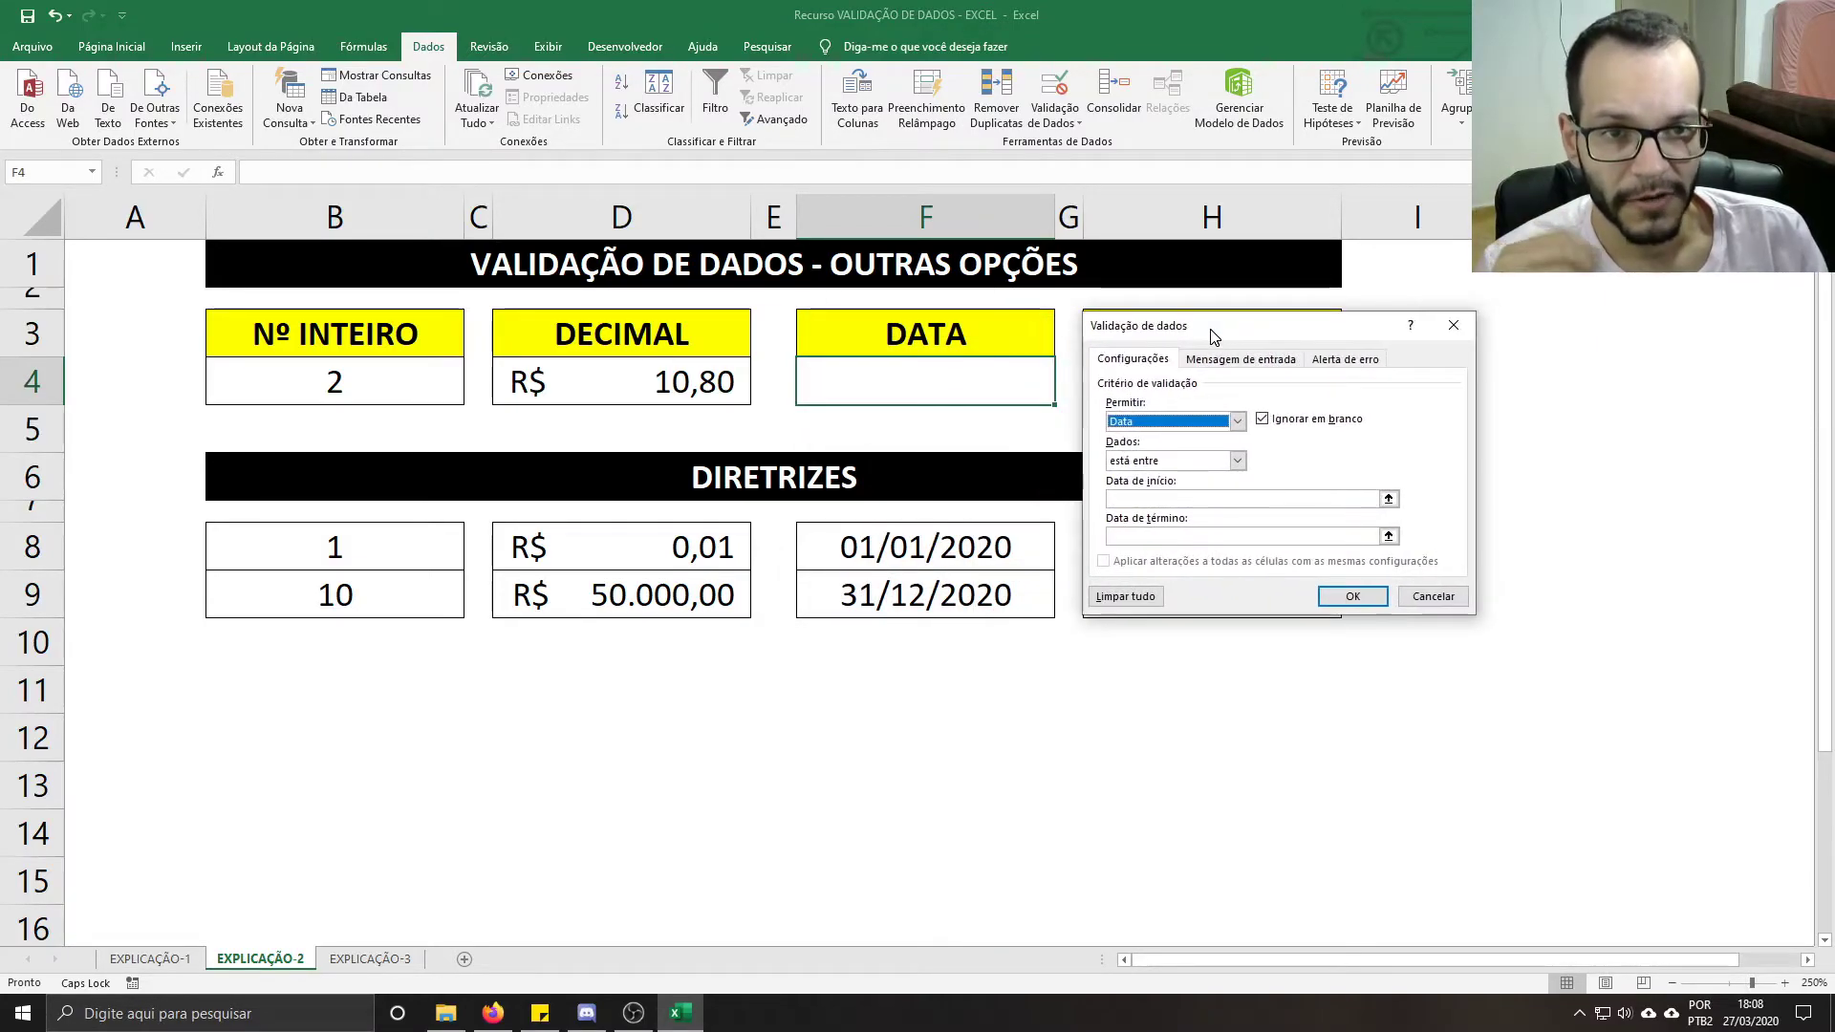
Step: Set the date rule's start to =$F$8 and its end to =$F$9, and apply it to F4
click(1182, 499)
text(=)
click(1016, 546)
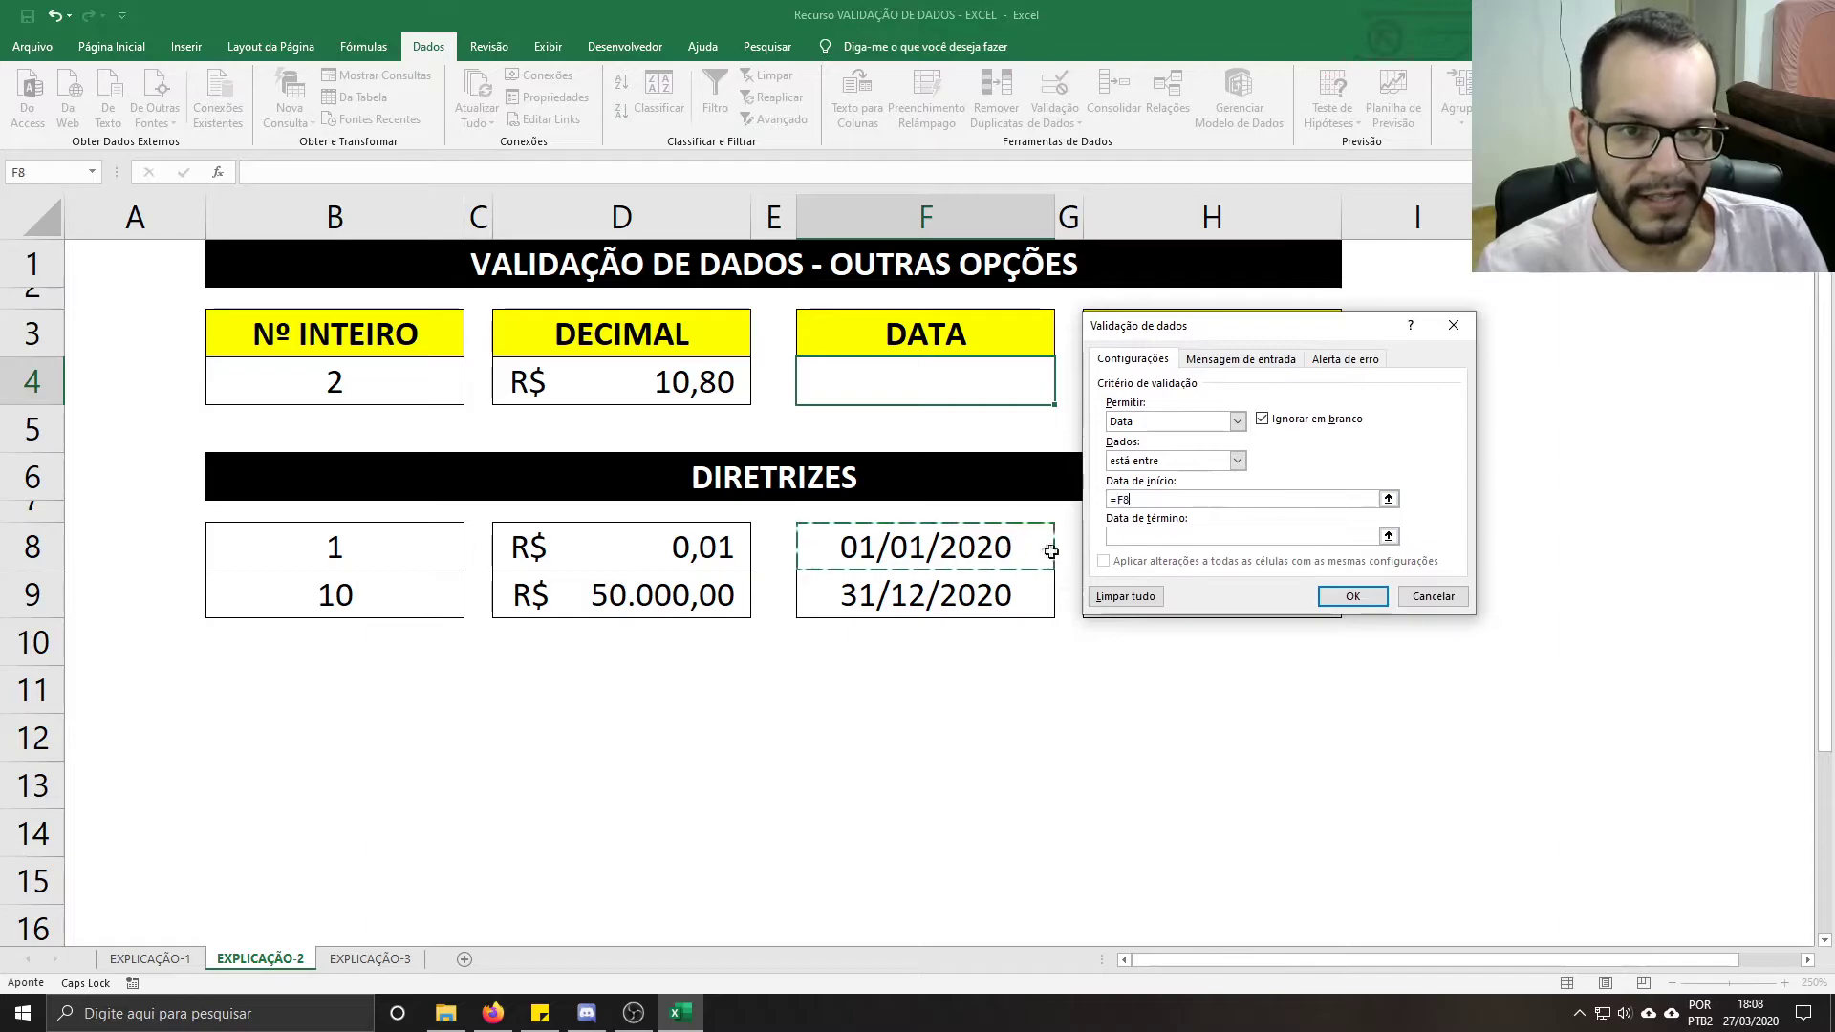
click(1118, 541)
text(=)
click(997, 592)
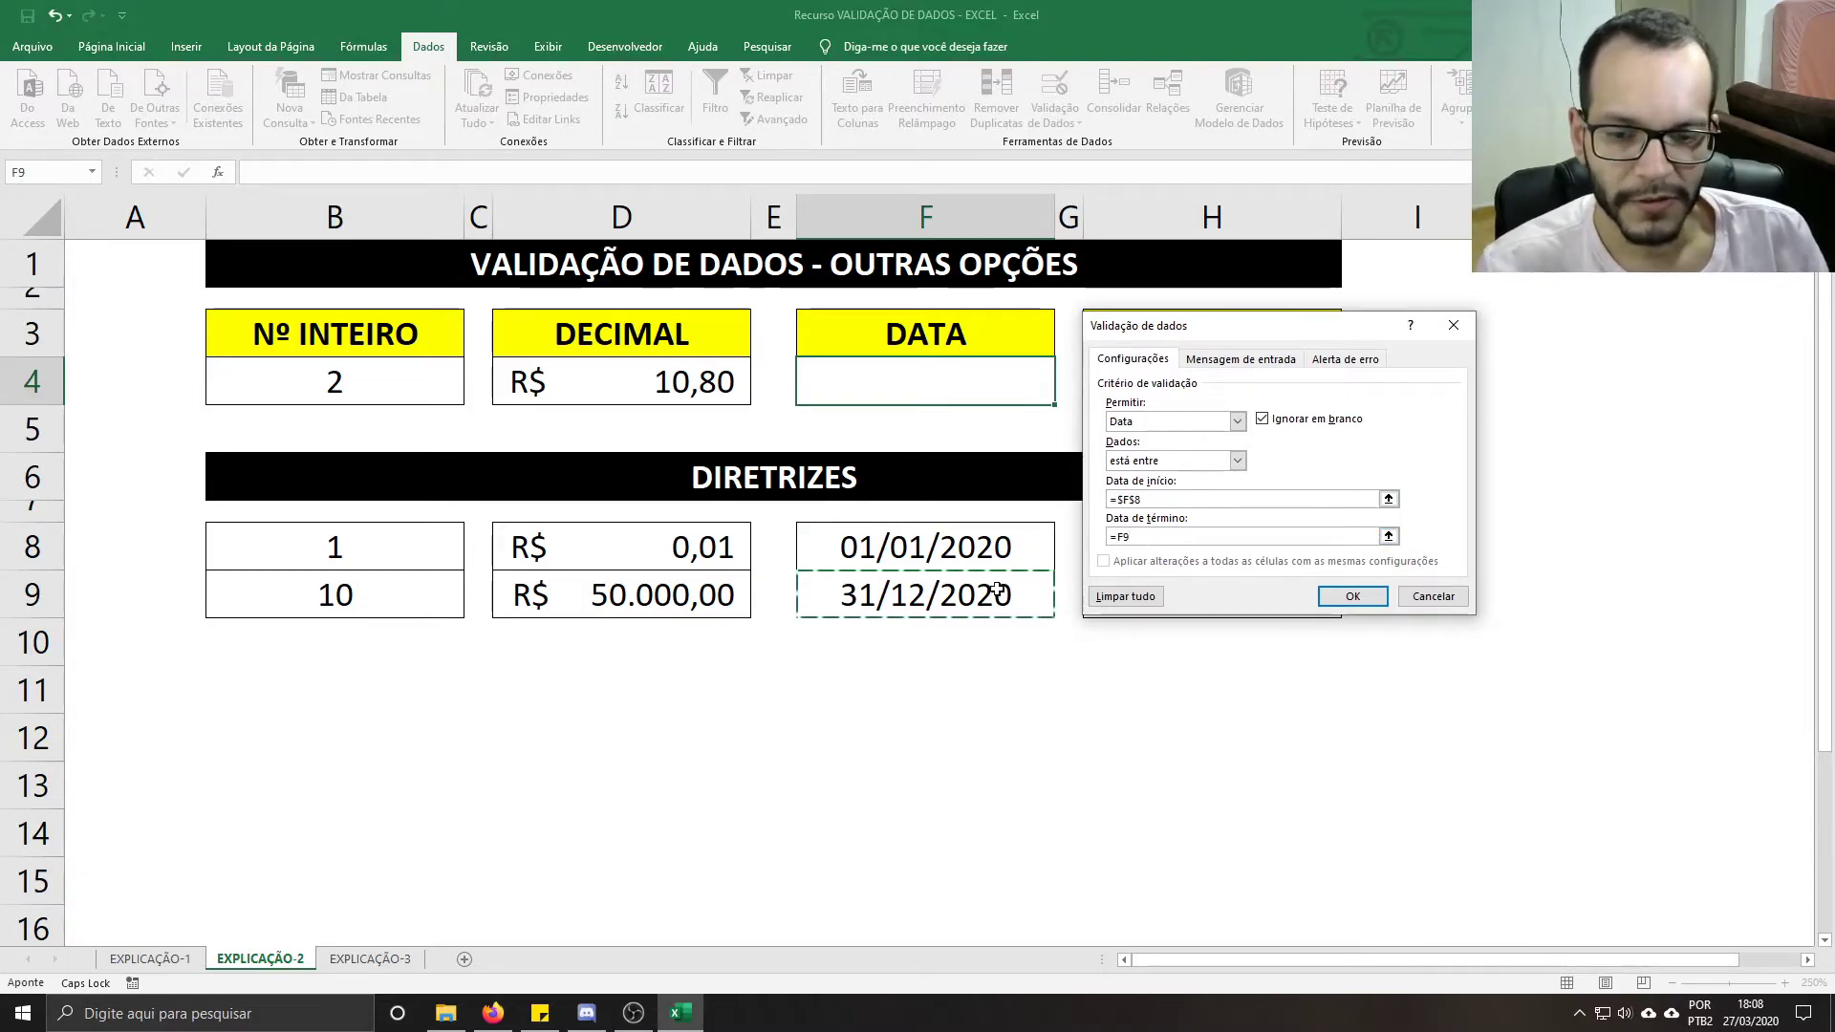
key(F4)
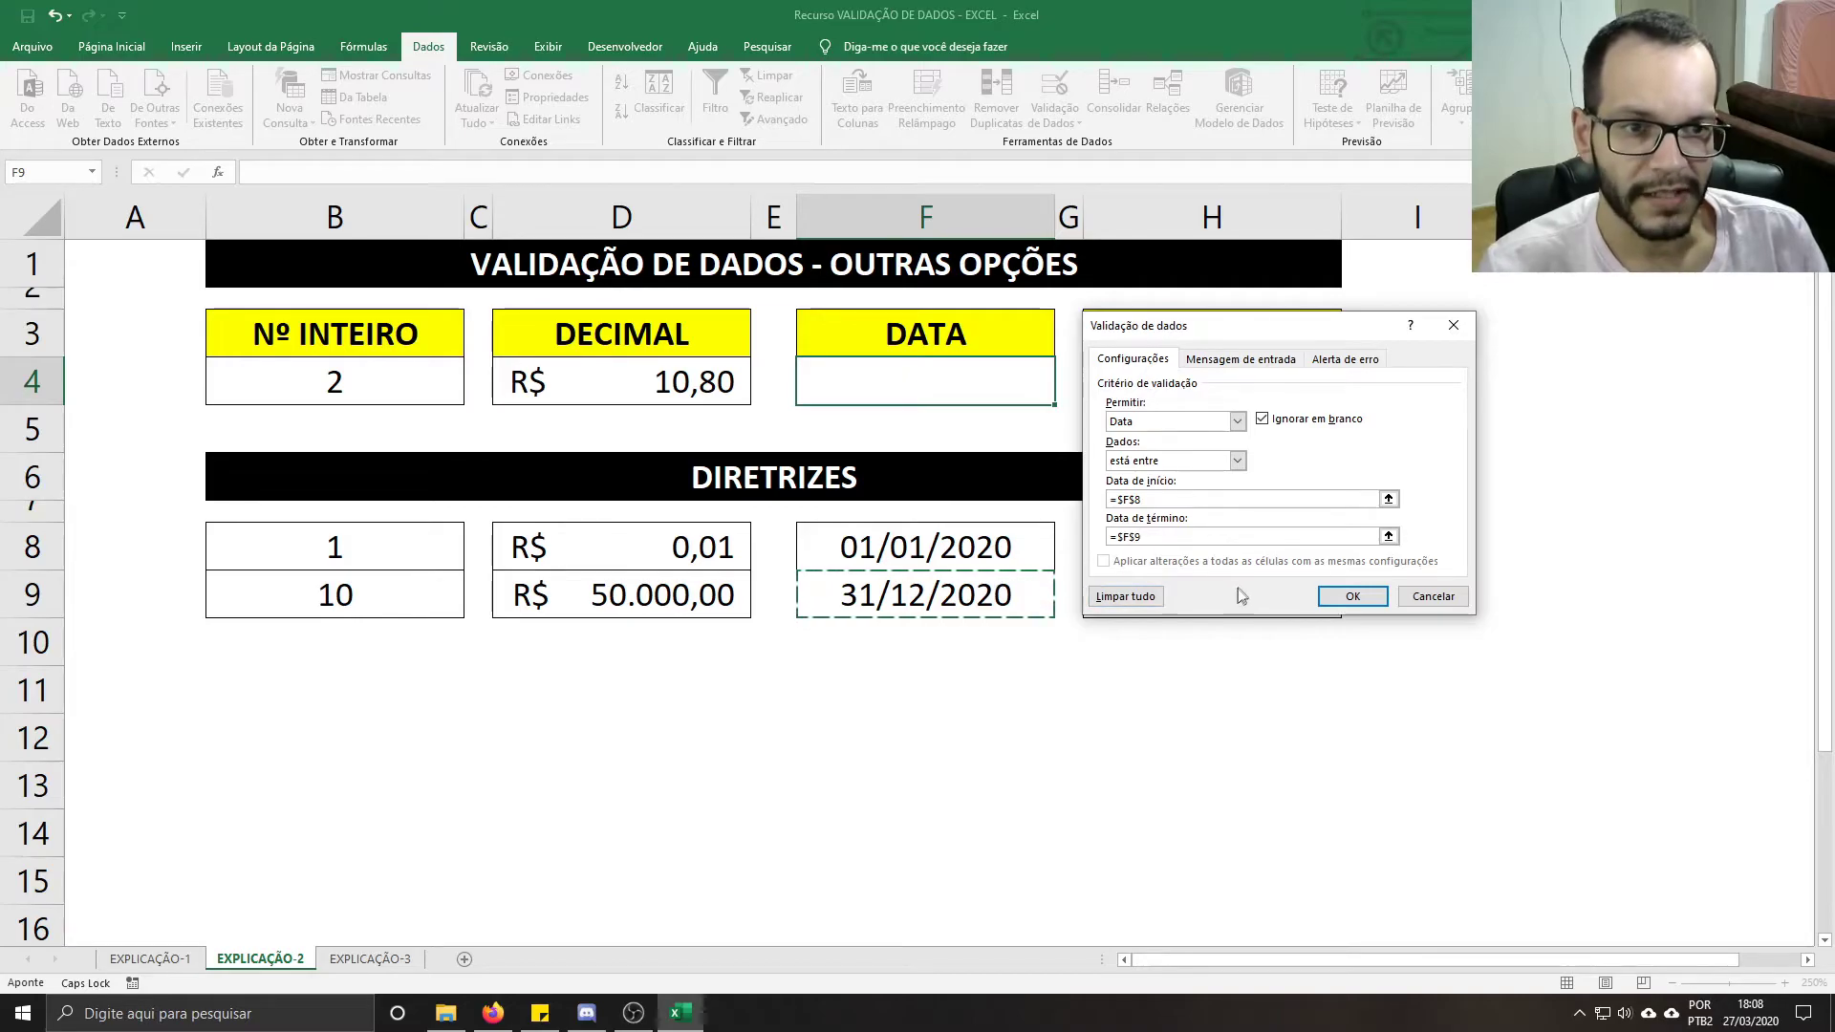
click(1352, 595)
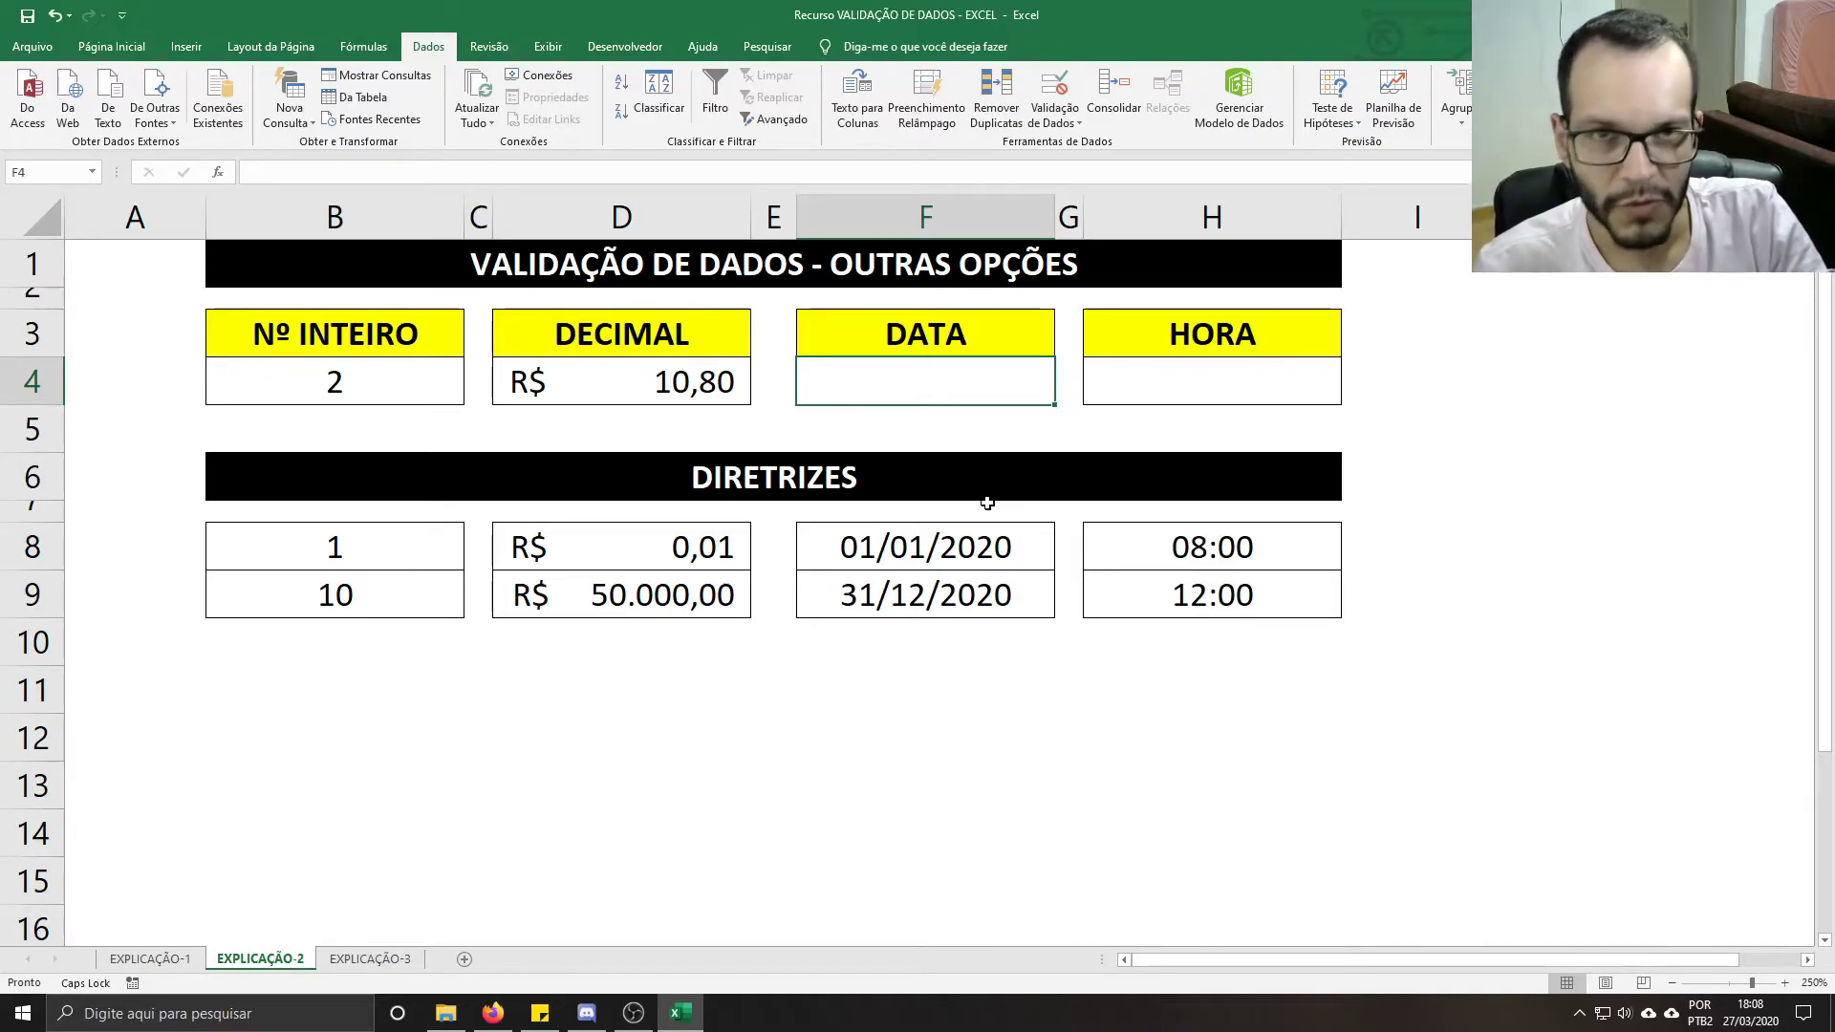
Step: Test the date rule in F4 by trying 27/03/2019, cancel the entry, and check the limit dates in F8:F9
text(2)
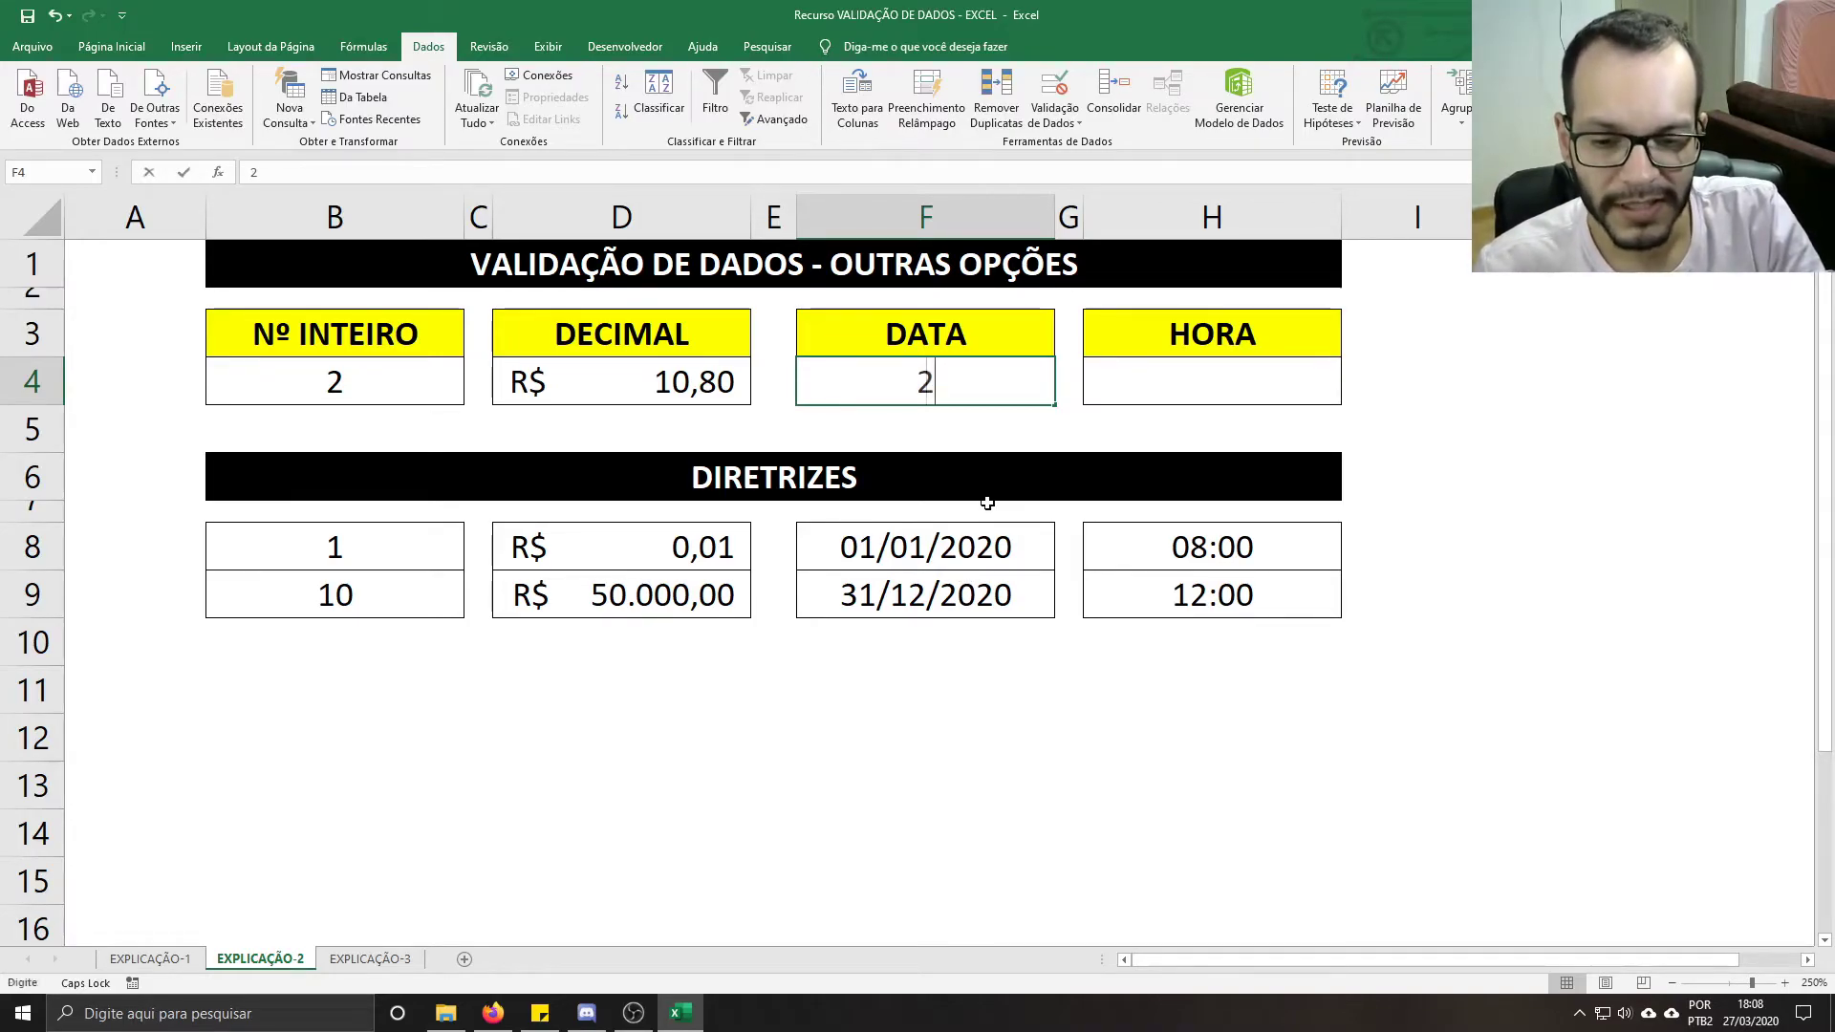
text(7/)
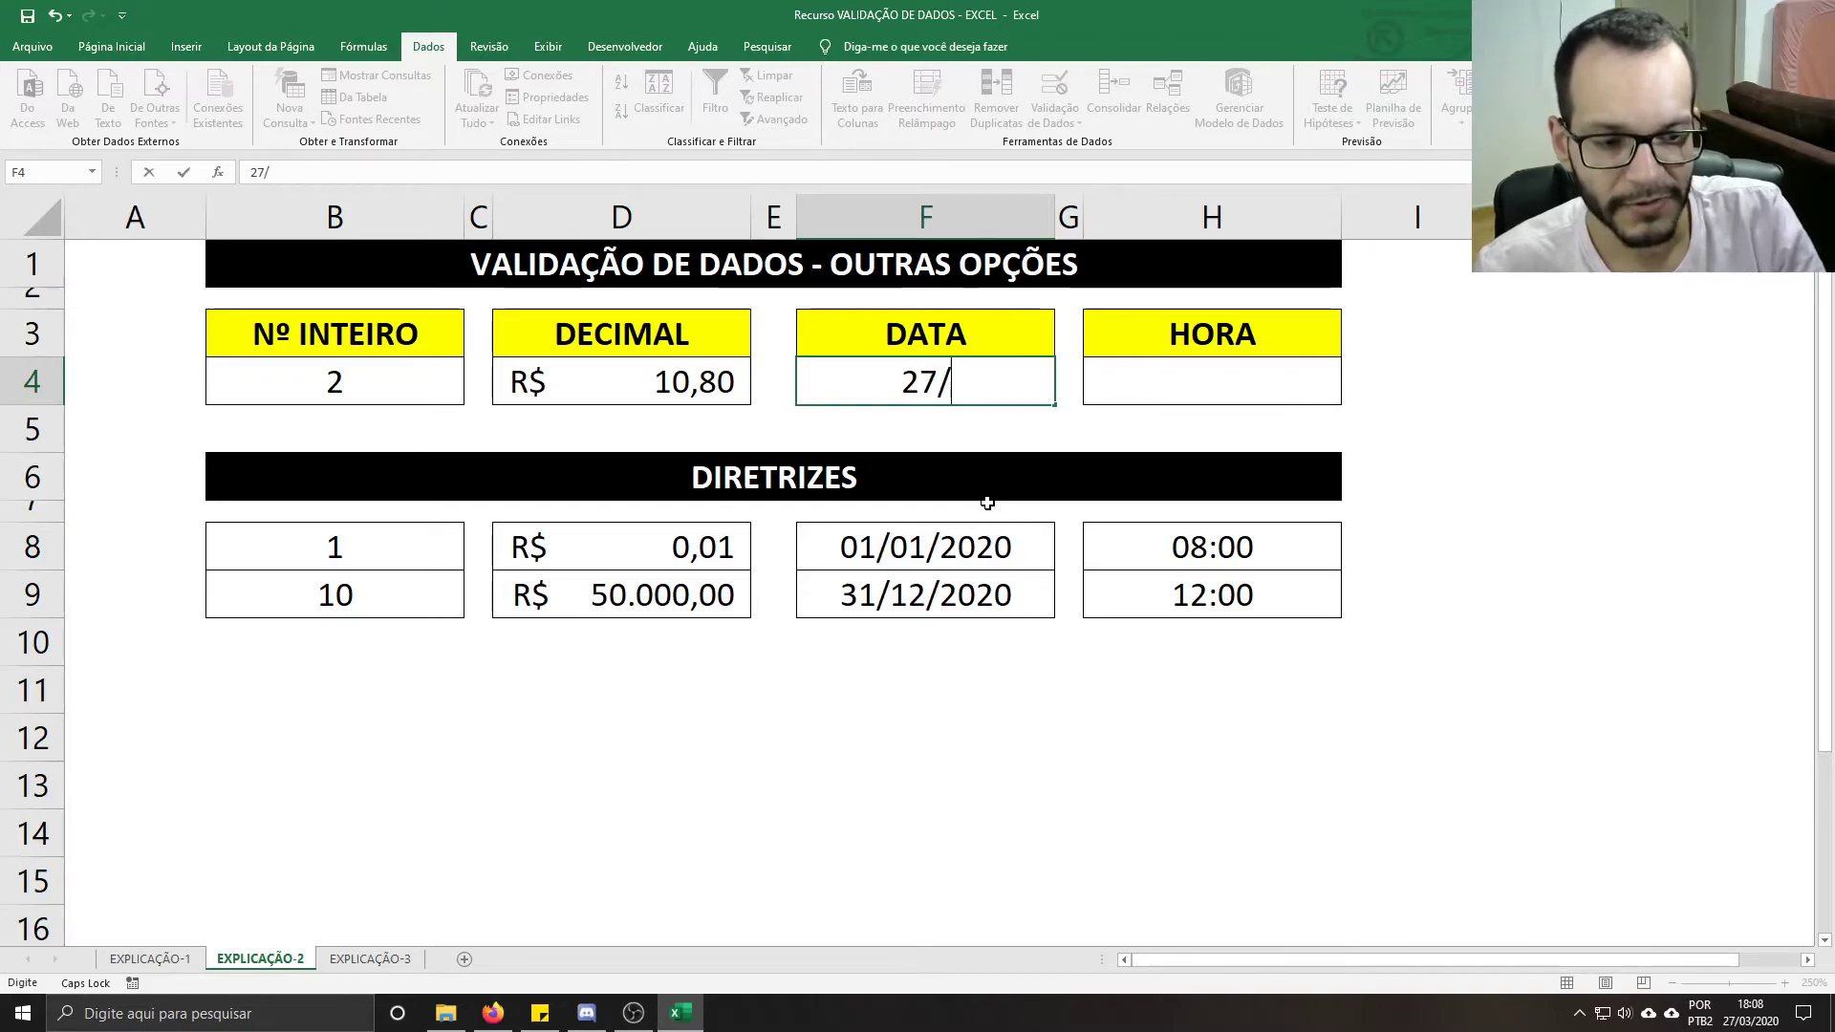
text(03/2019)
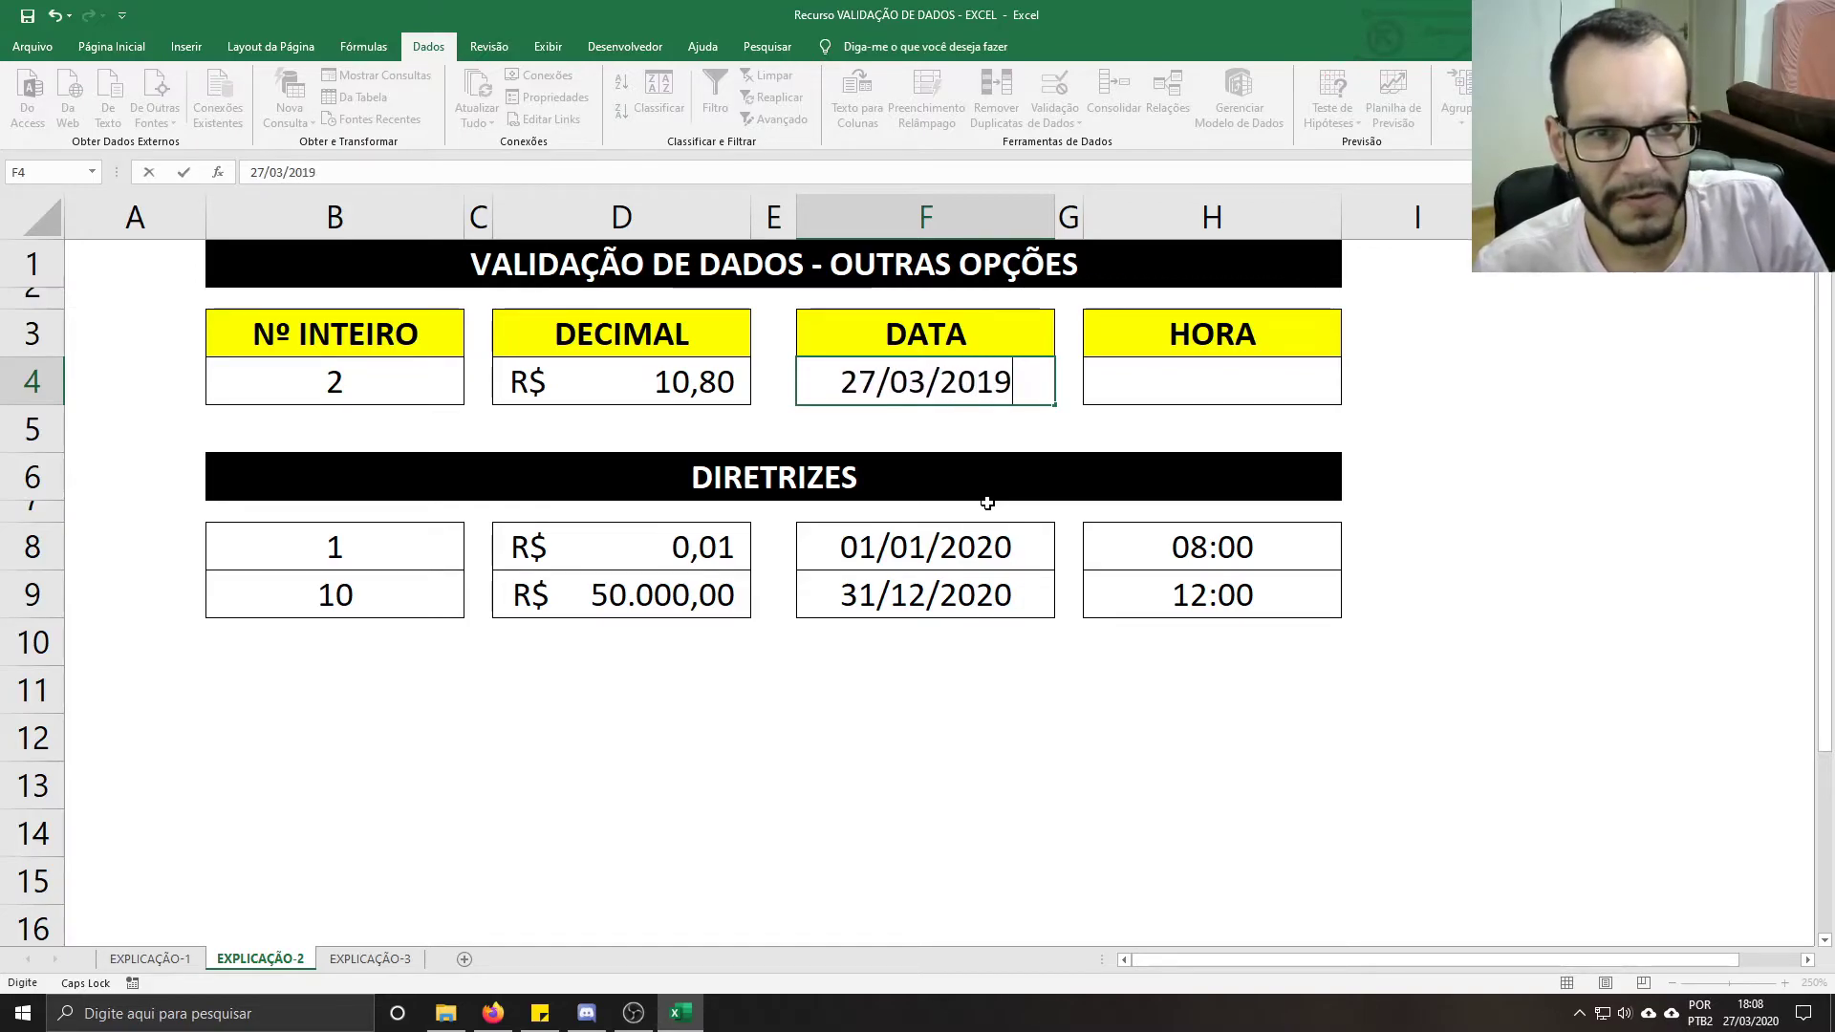
key(Return)
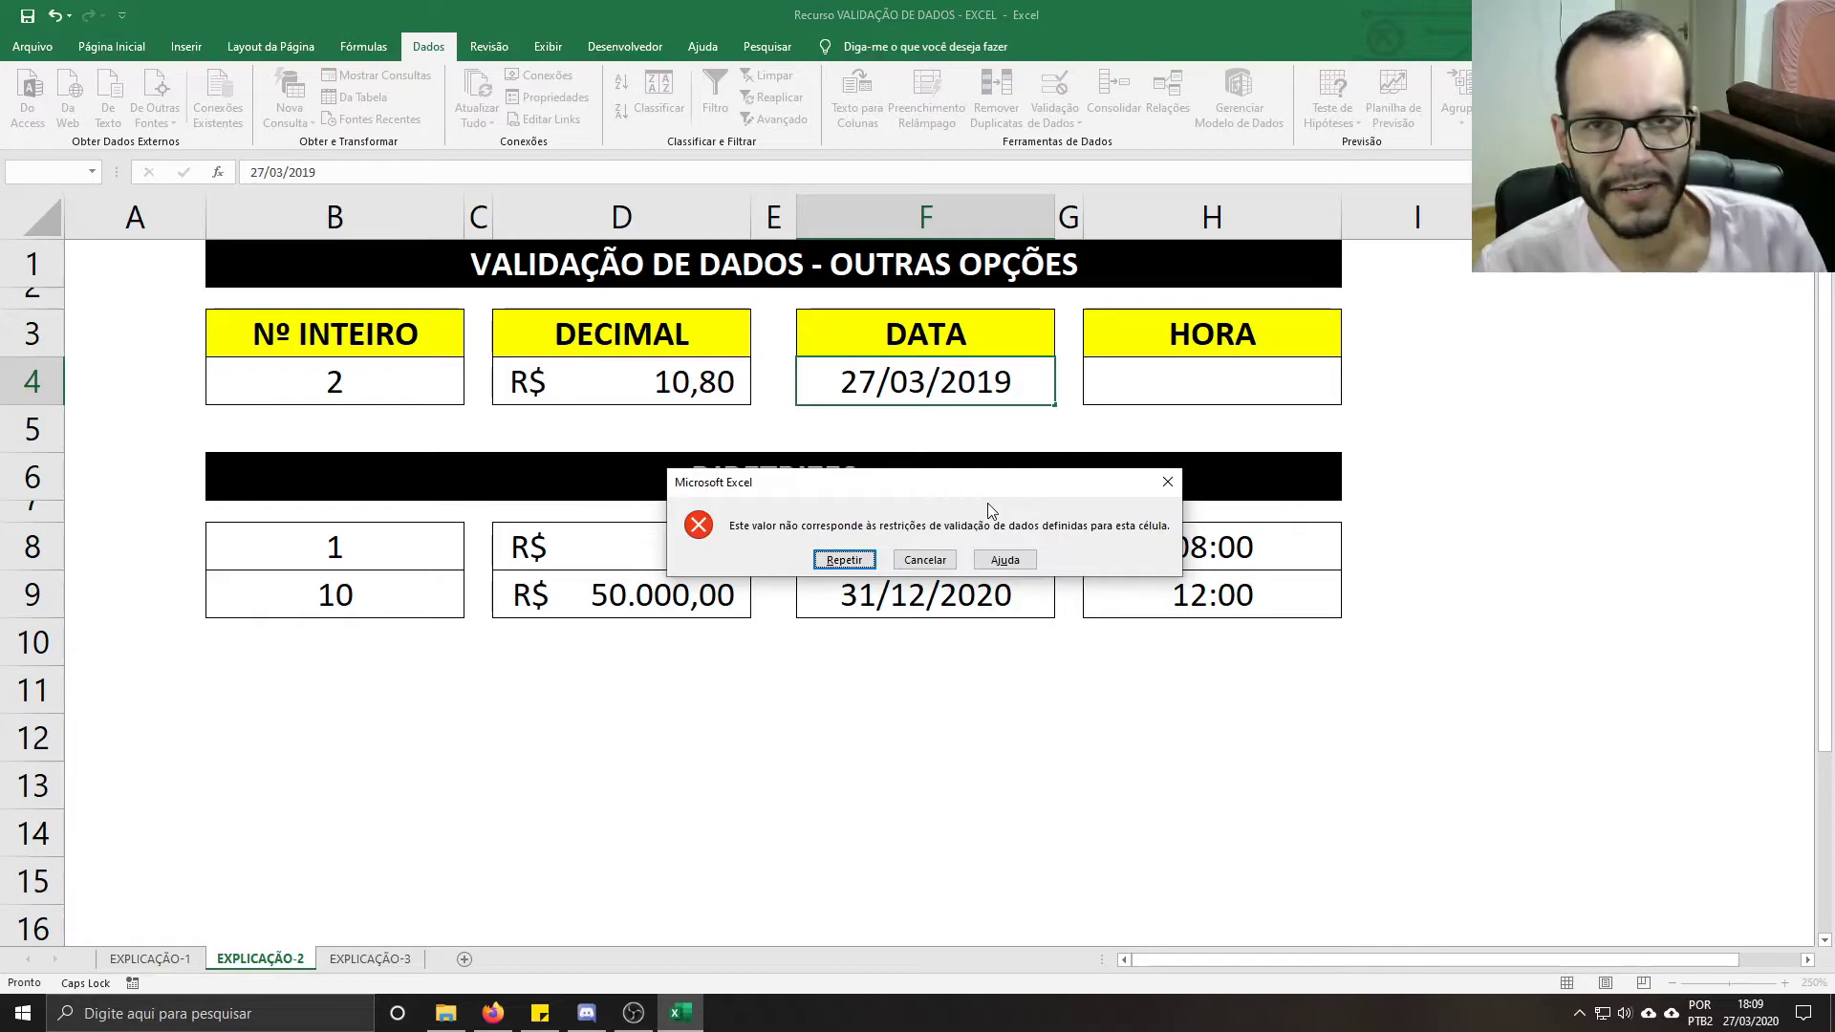
click(921, 558)
drag(920, 553, 990, 572)
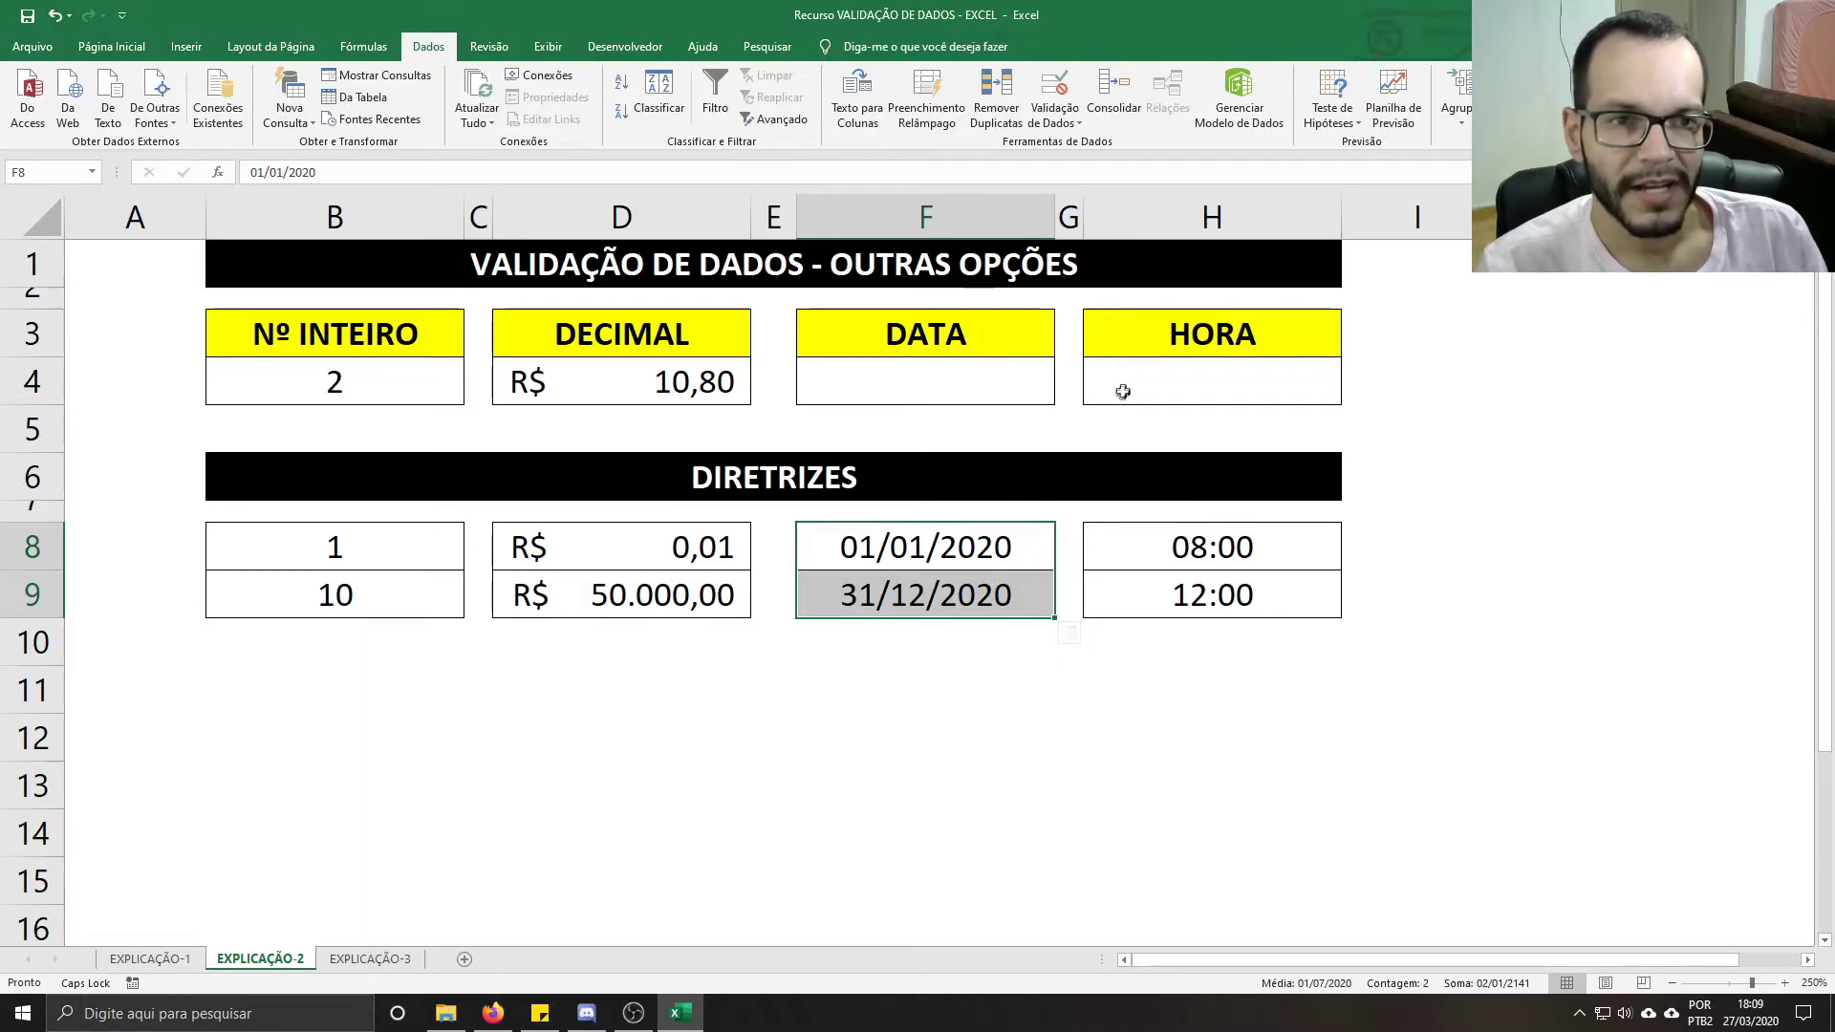
Step: Enter the date 27/03/2020 in the DATA cell F4
click(1025, 382)
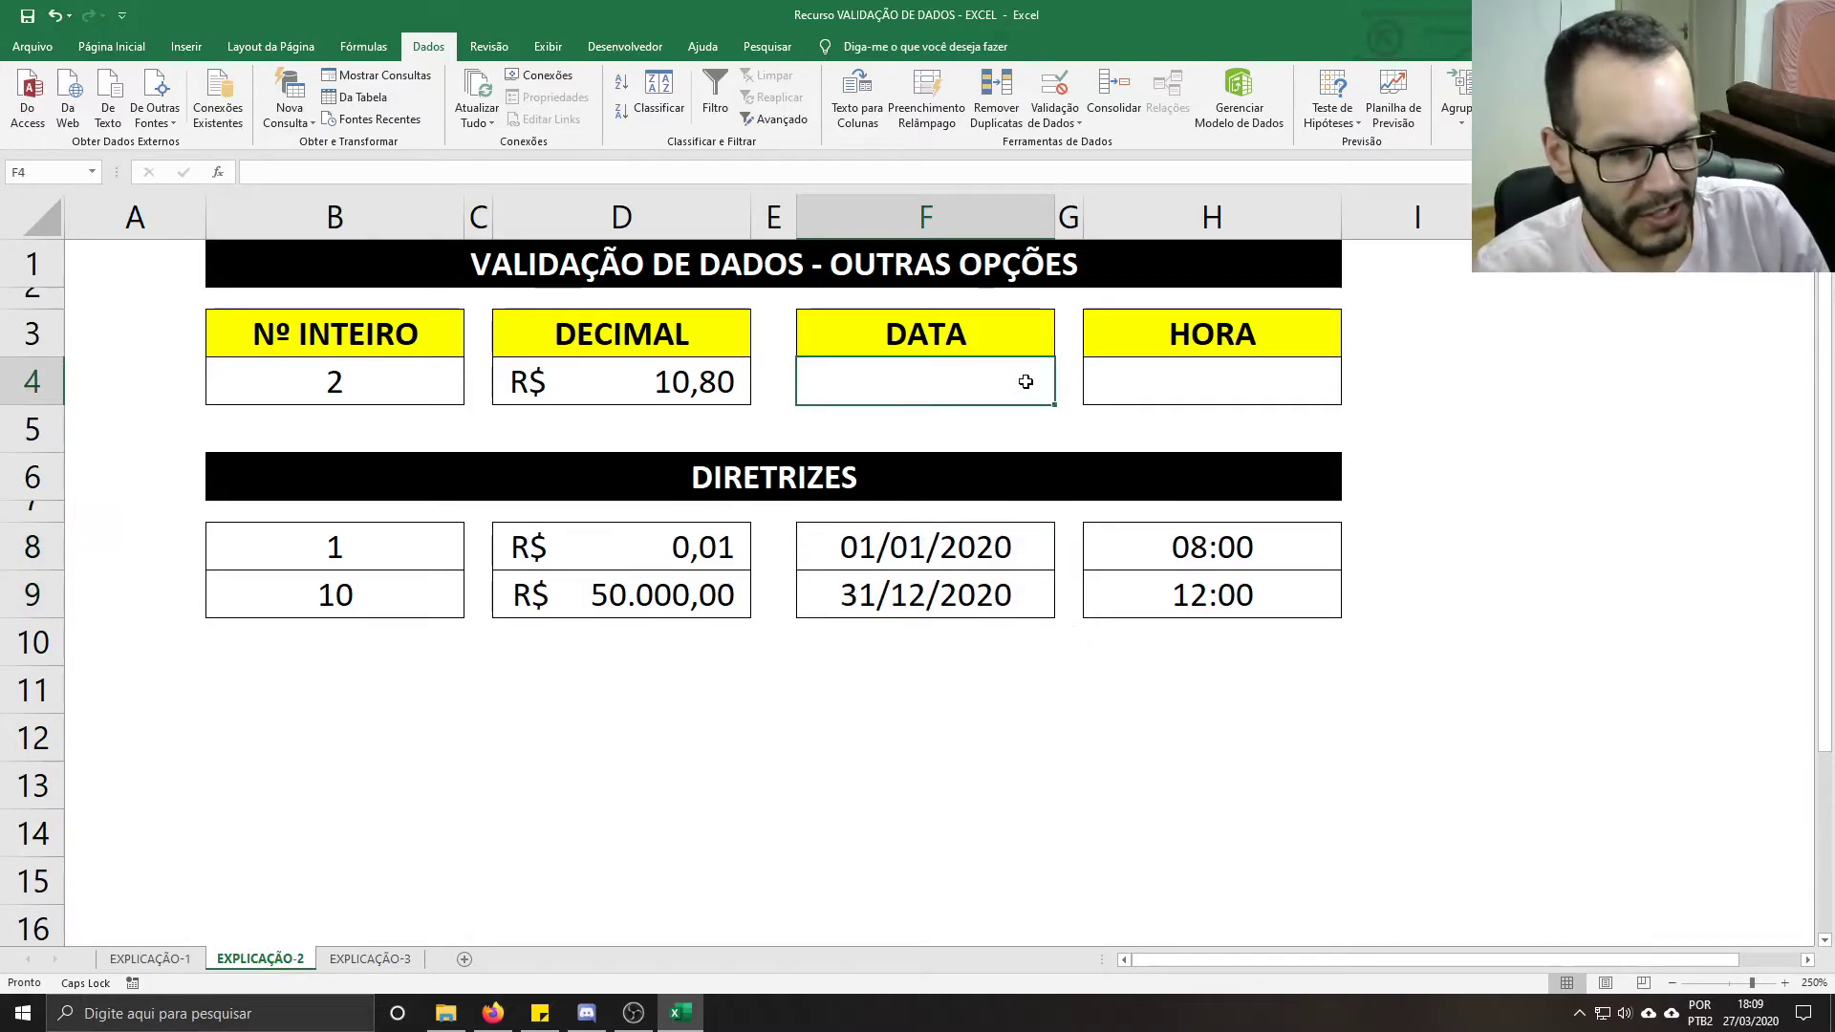
text(27/03)
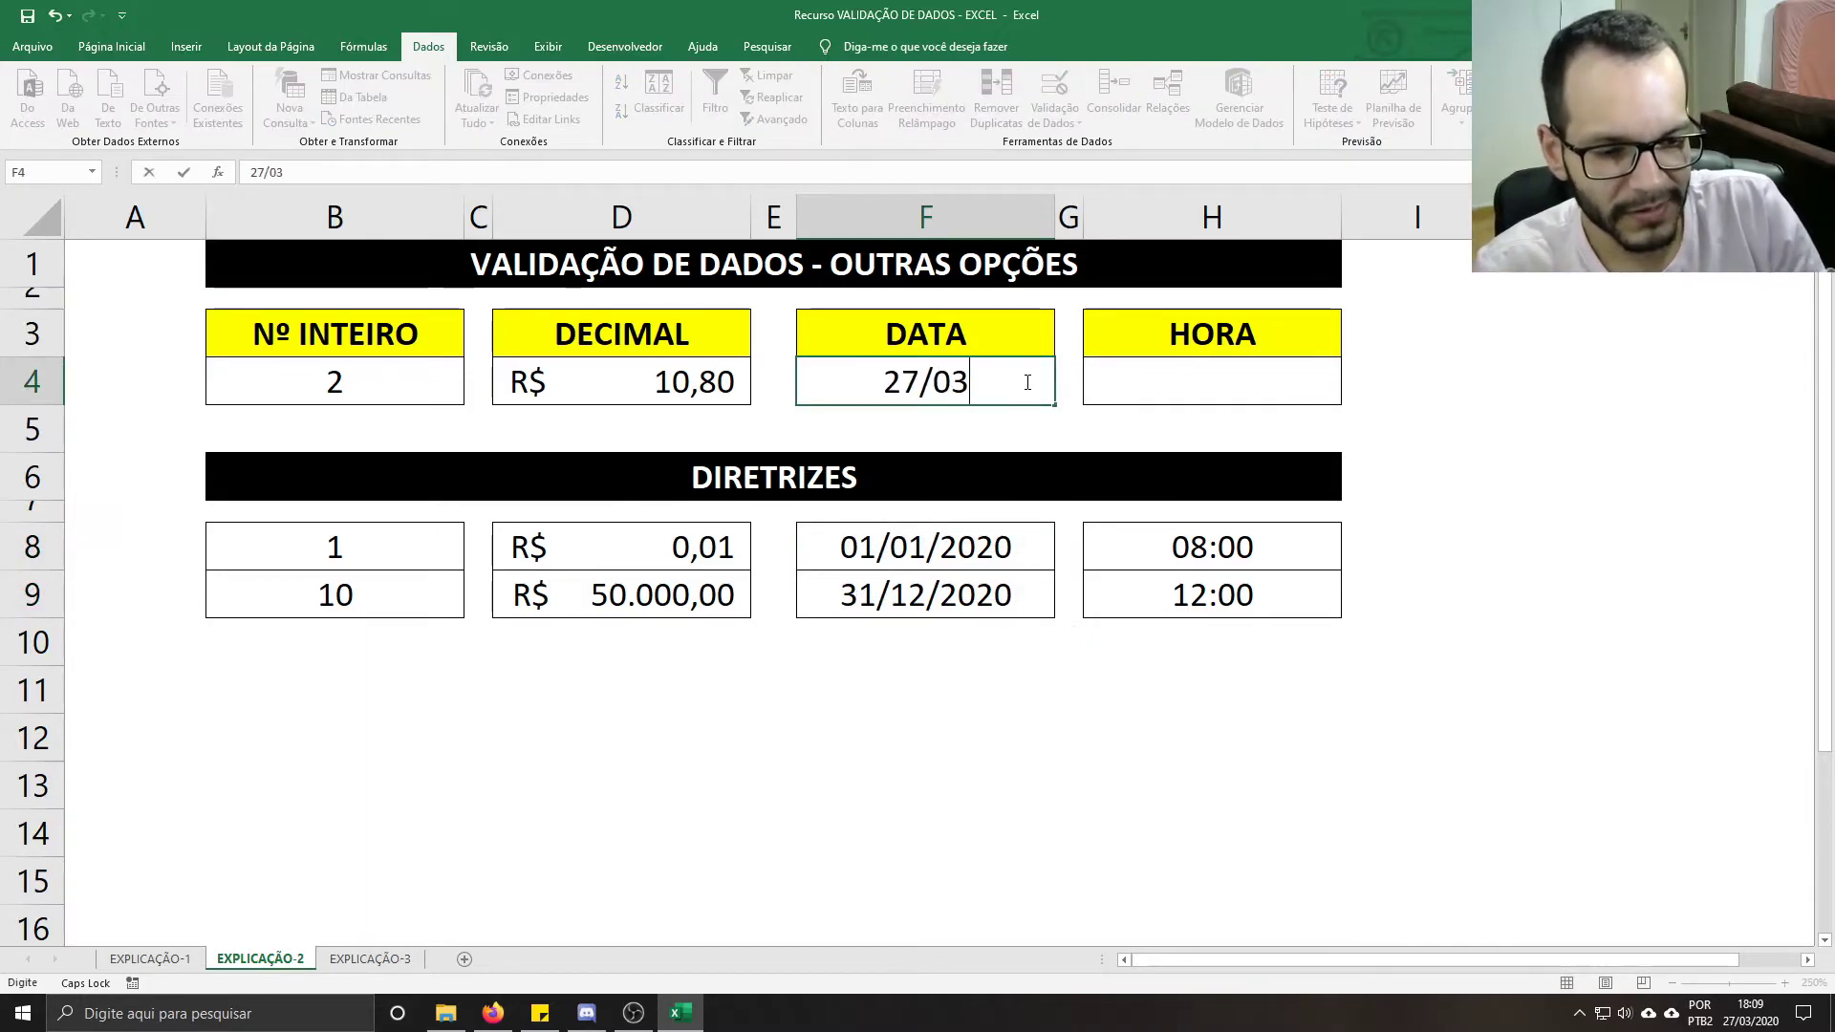
text(/2020)
key(Return)
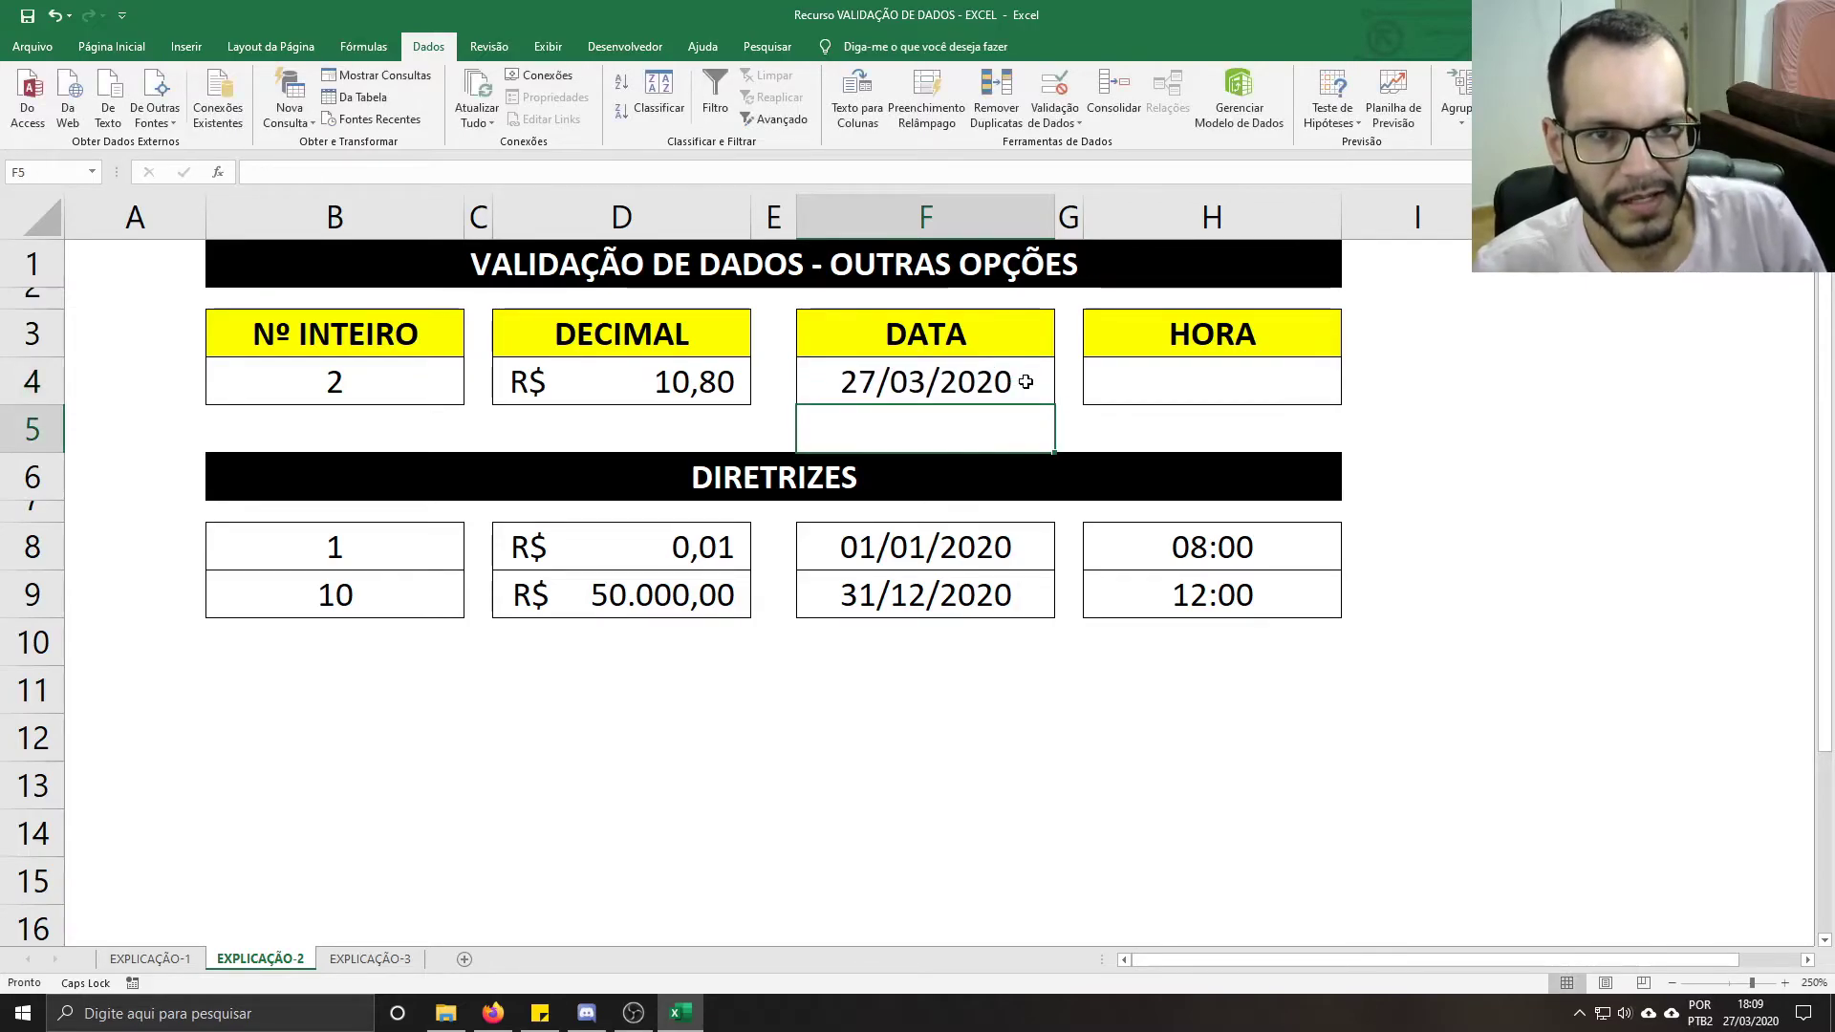
Step: Open data validation for the HORA cell H4 and set the allowed type to Hora
click(1118, 374)
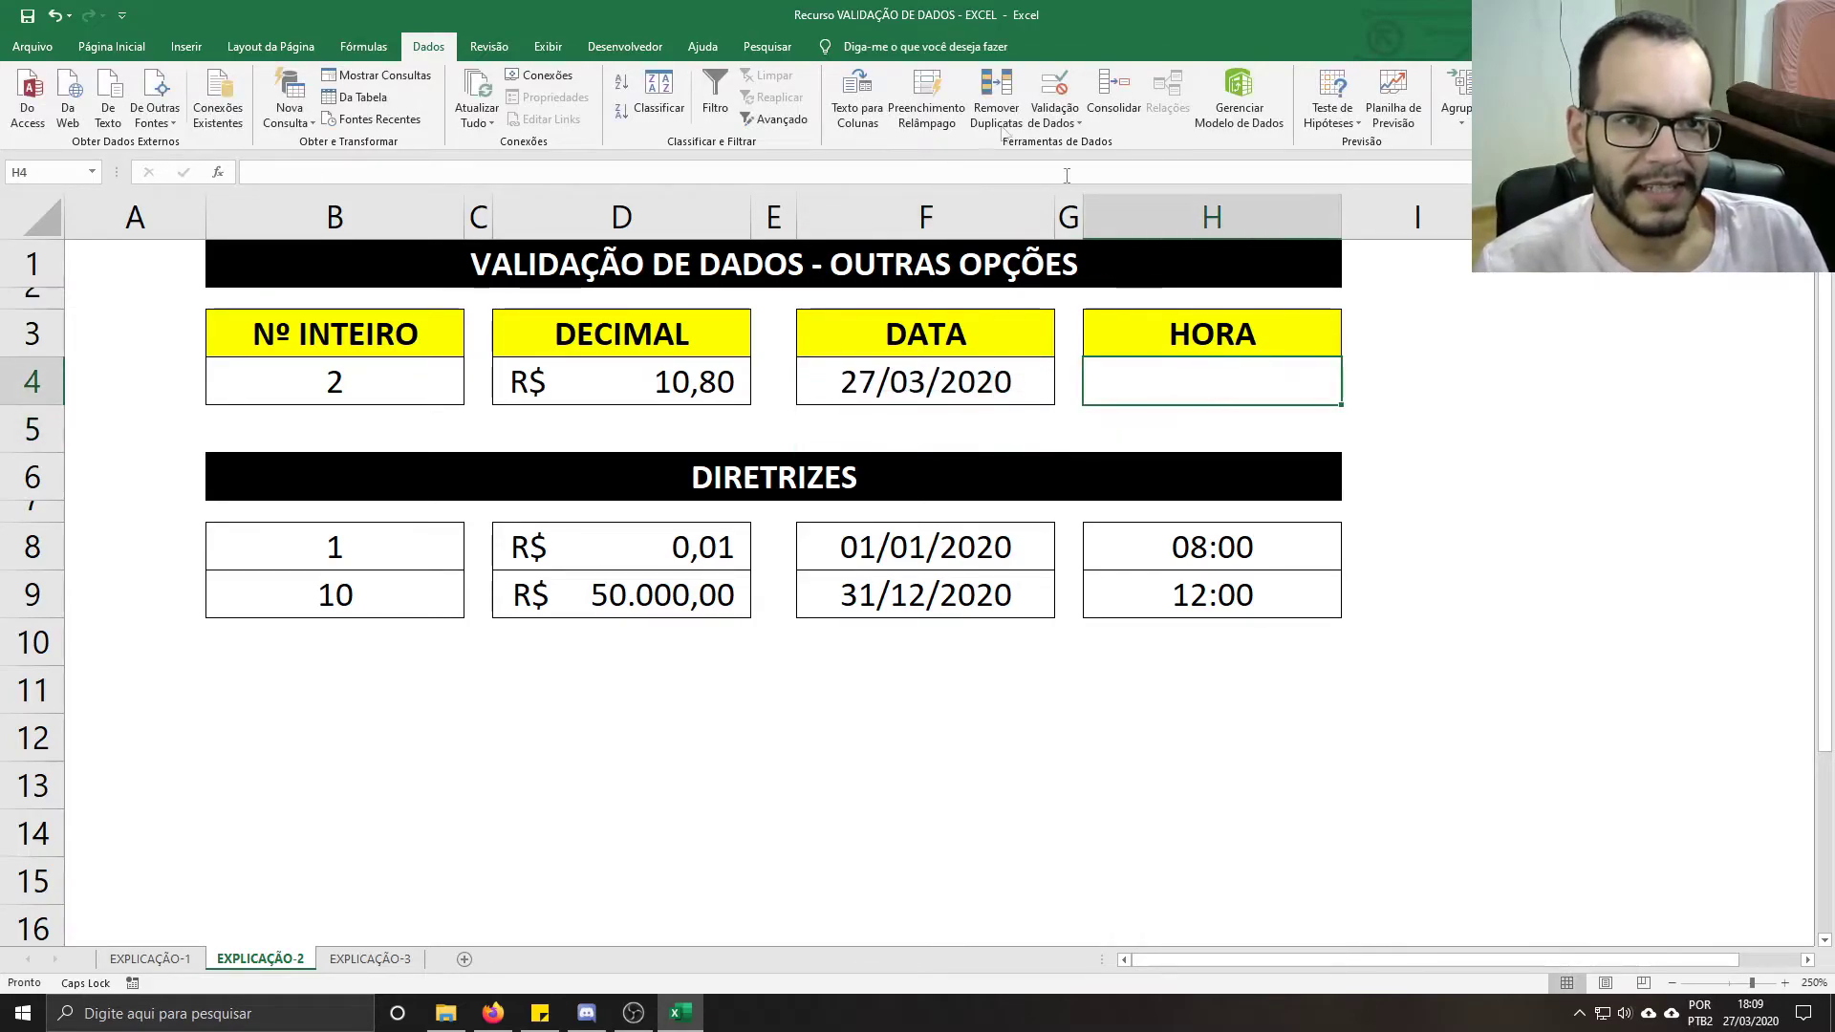
click(1054, 88)
drag(1212, 336, 1477, 332)
click(1502, 415)
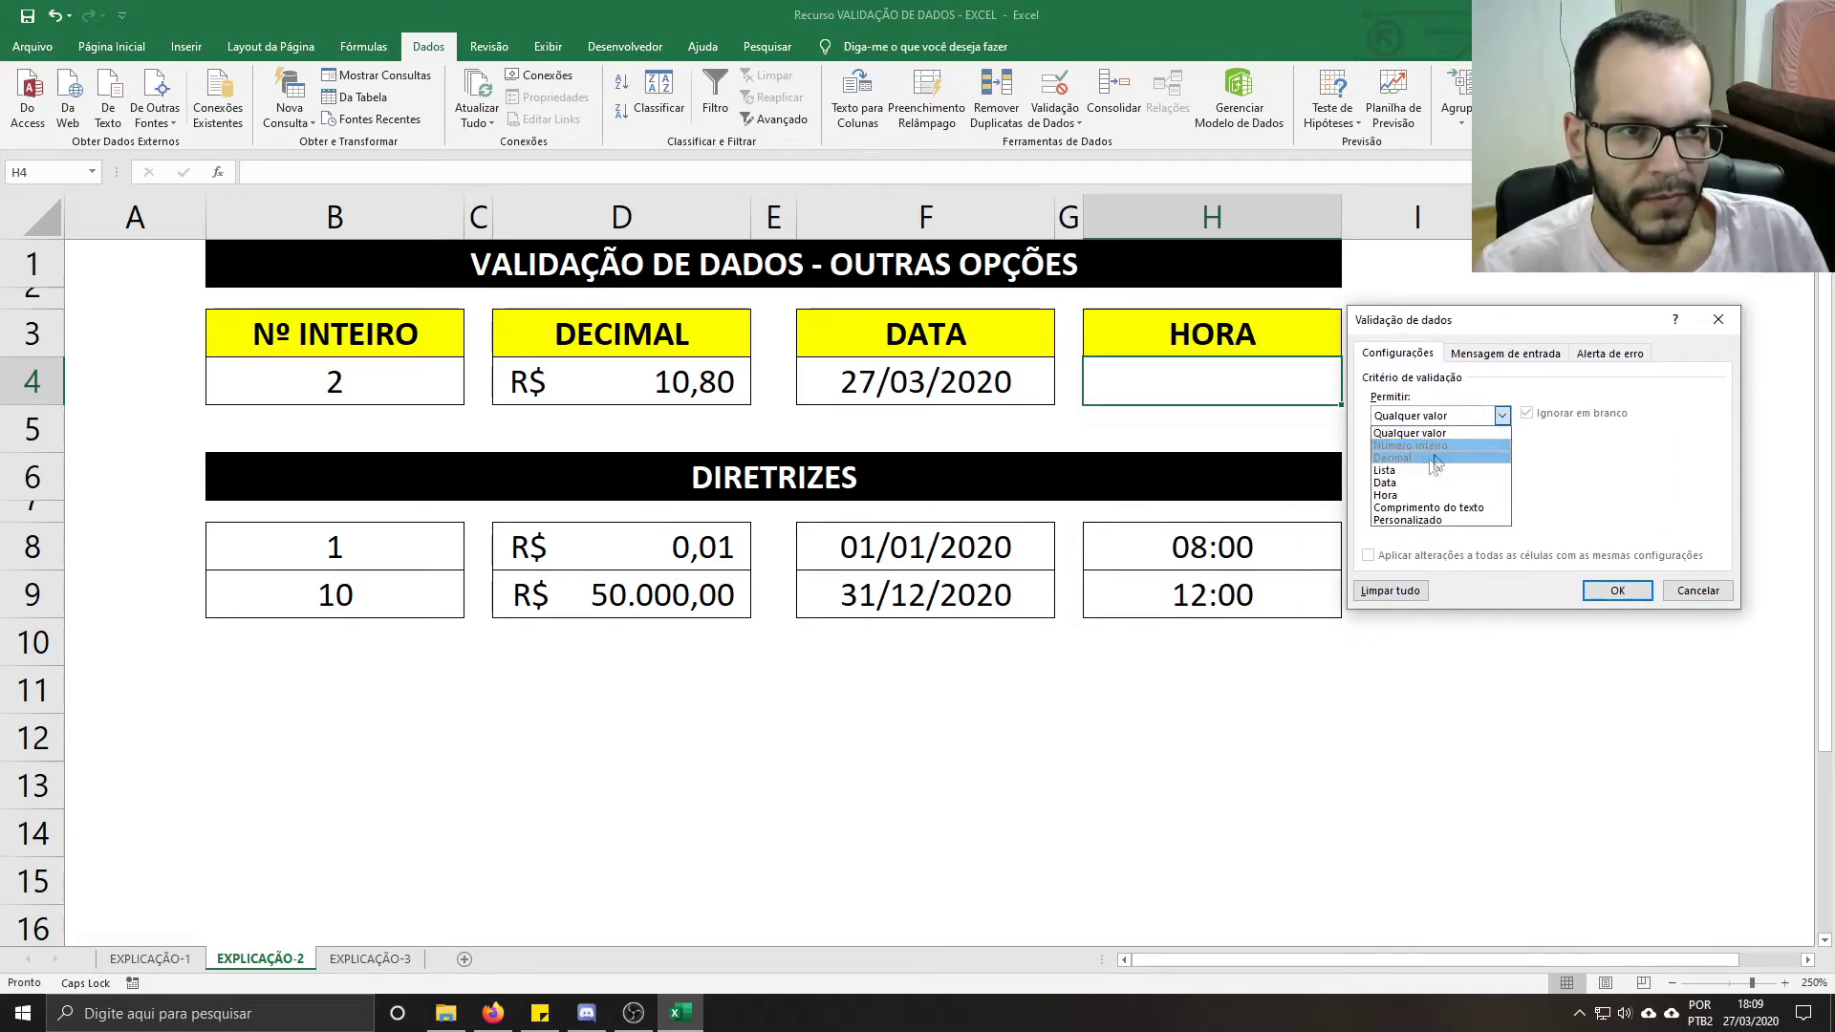
click(1424, 495)
Step: Set the time rule's start to =H8 and its end to =H9, and apply it to H4
click(1424, 493)
text(=)
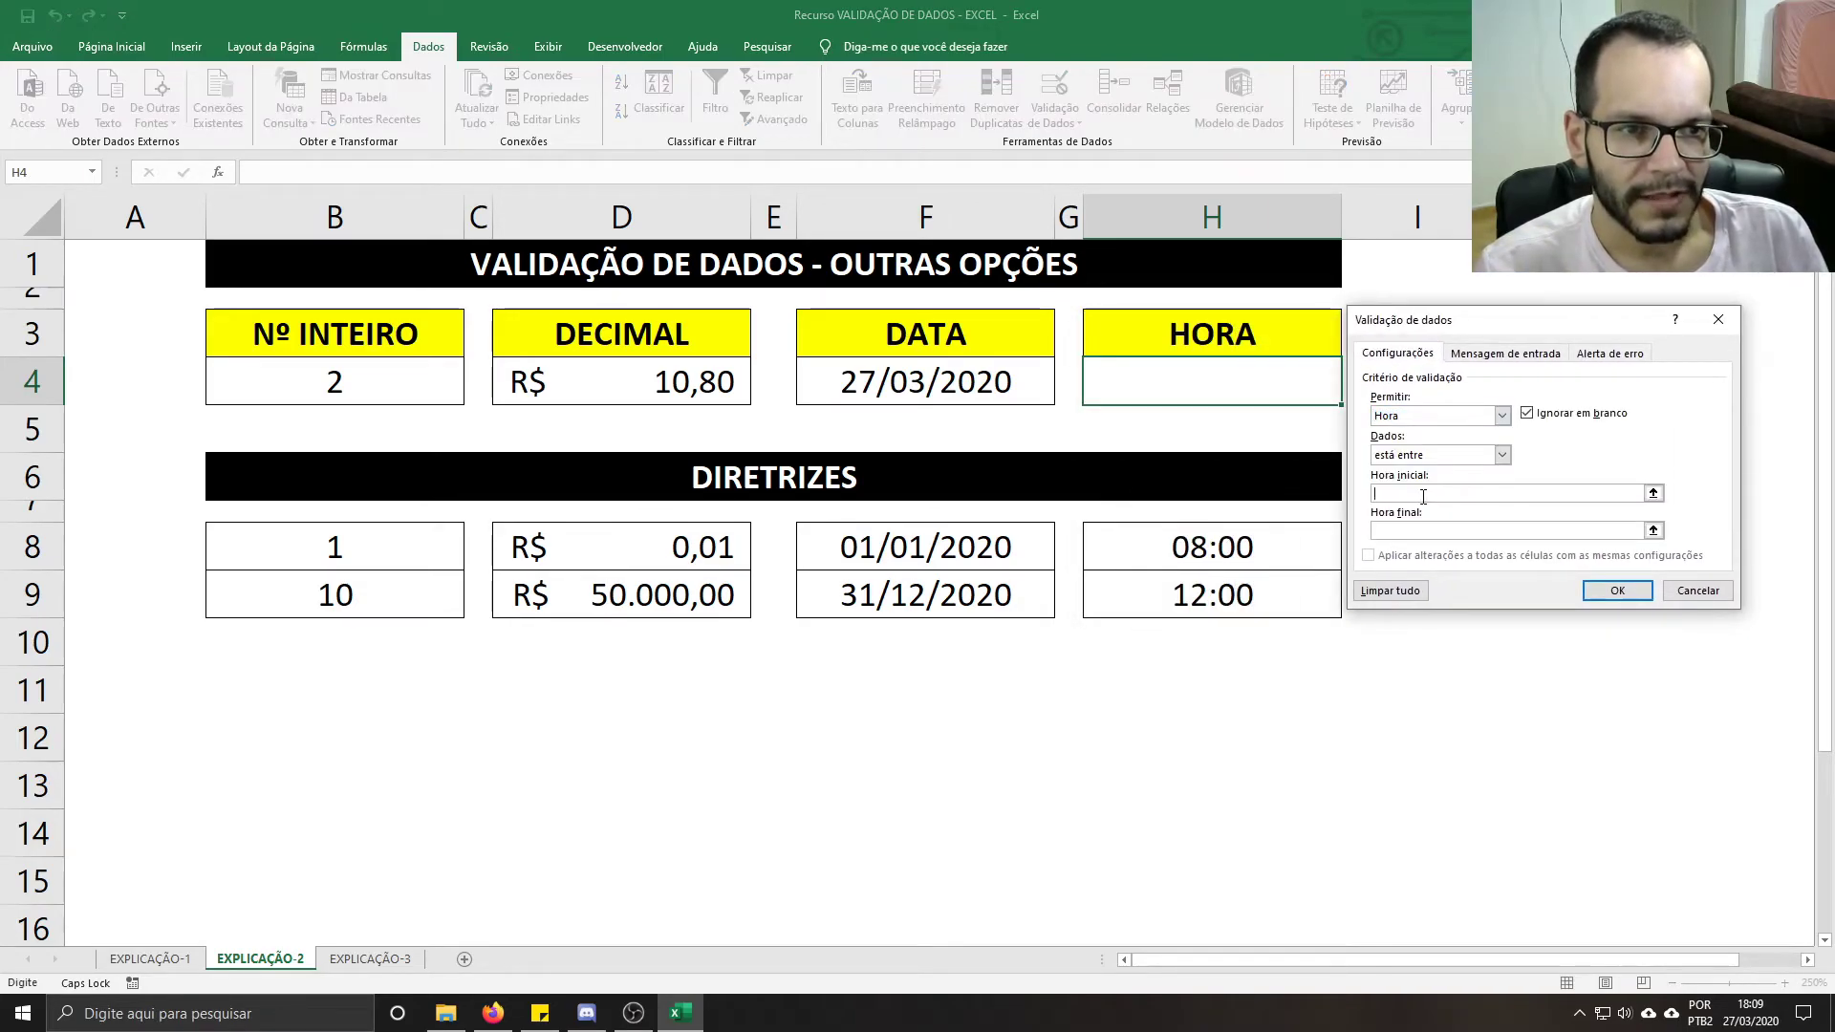
click(1229, 531)
click(1397, 530)
click(1276, 584)
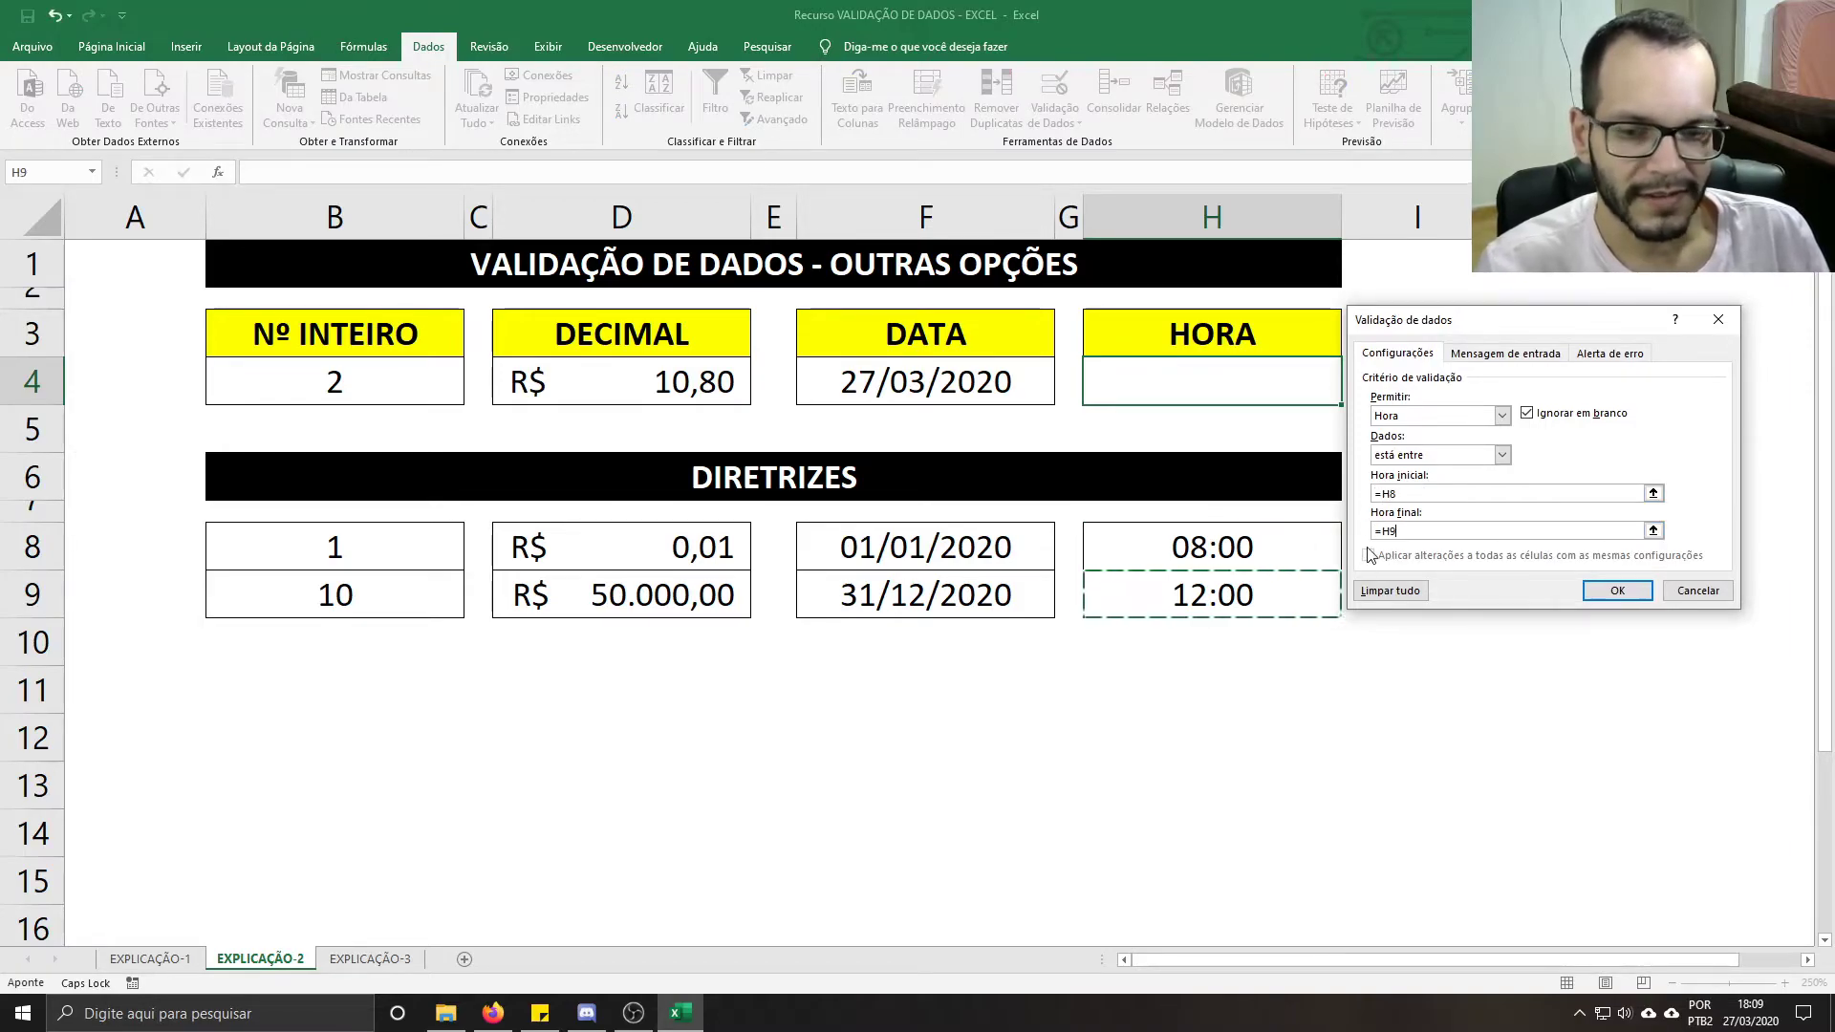
click(1617, 590)
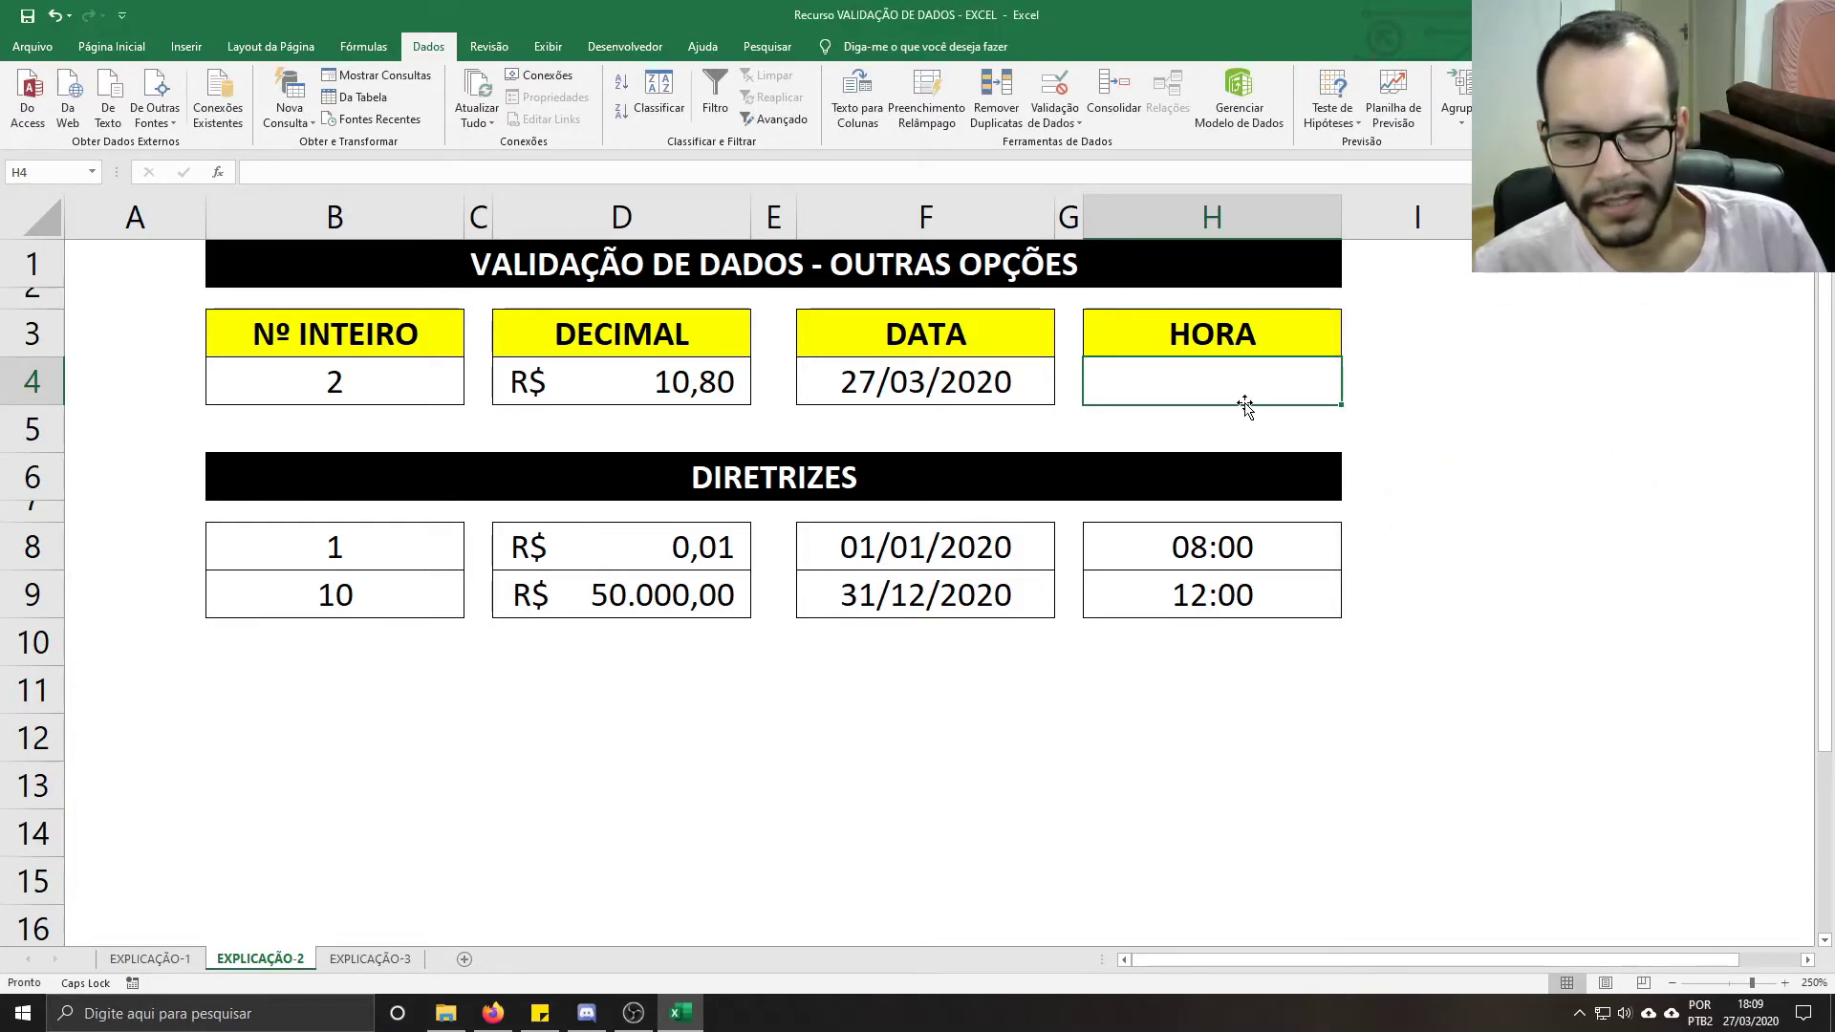
Step: Test the time rule in H4 by trying 13:00, then fill the cell with 9:35
text(13:00)
key(Return)
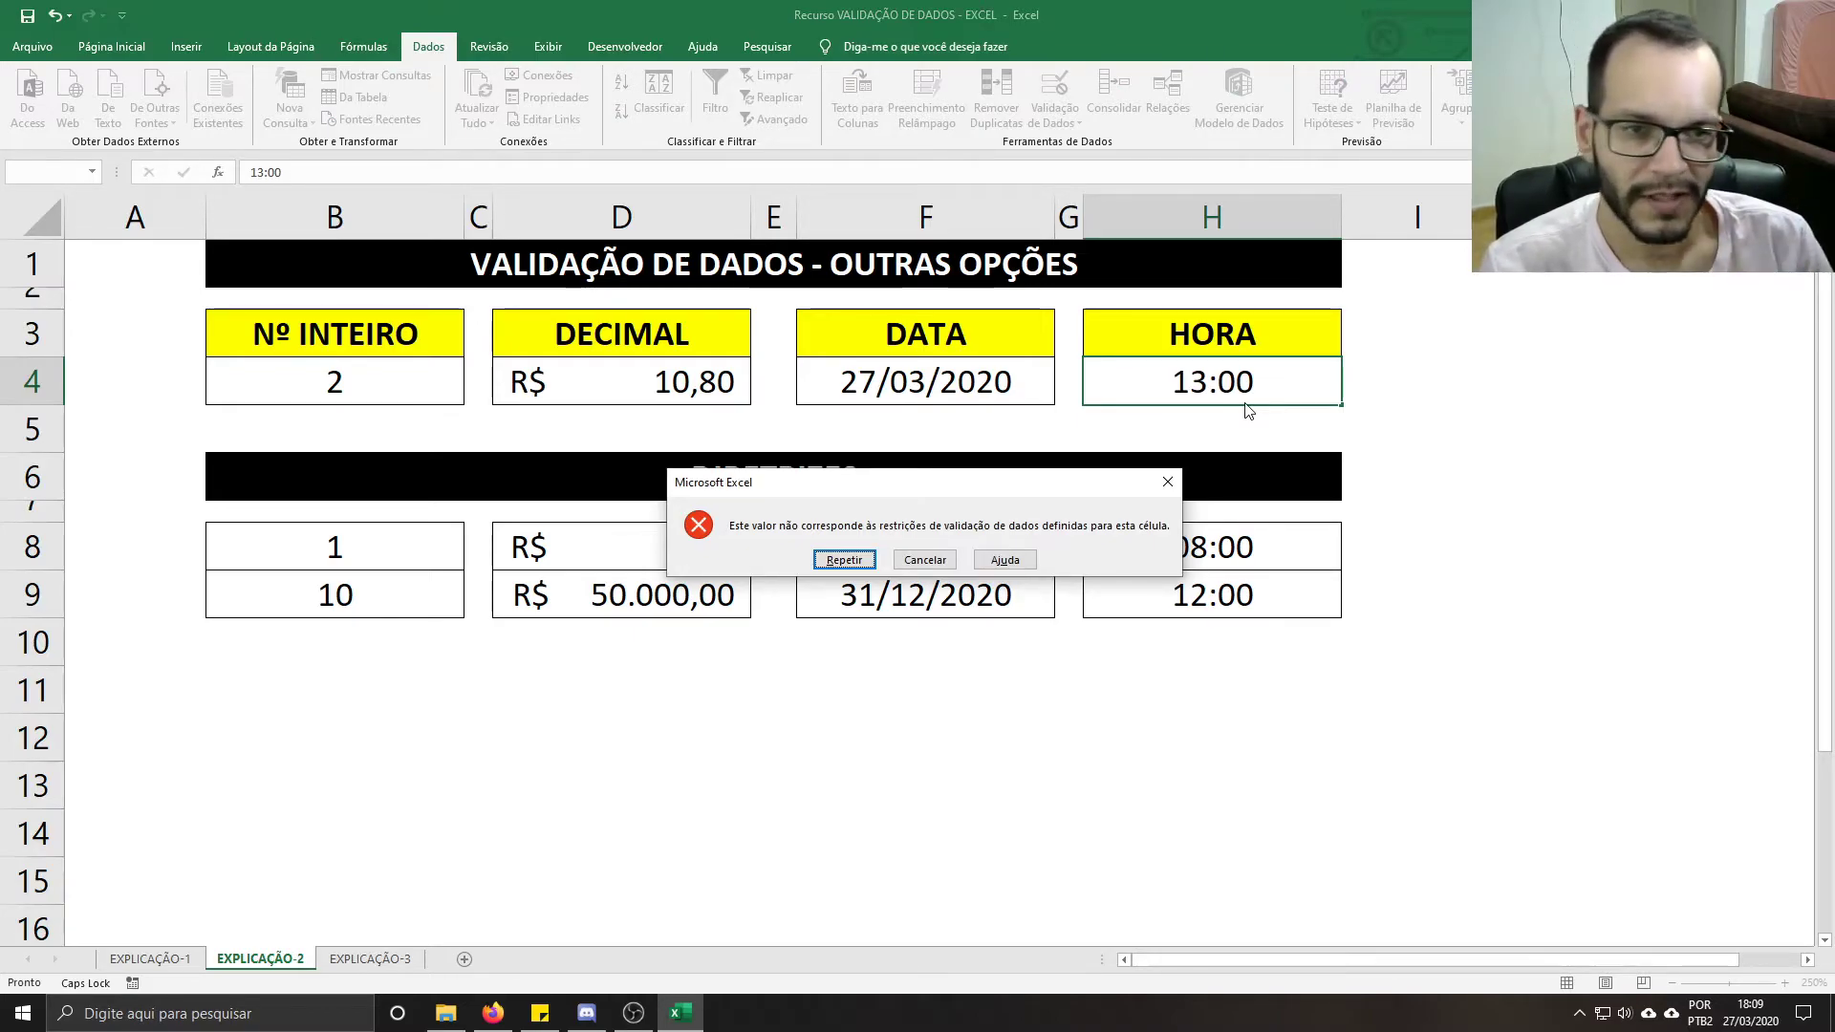
key(Escape)
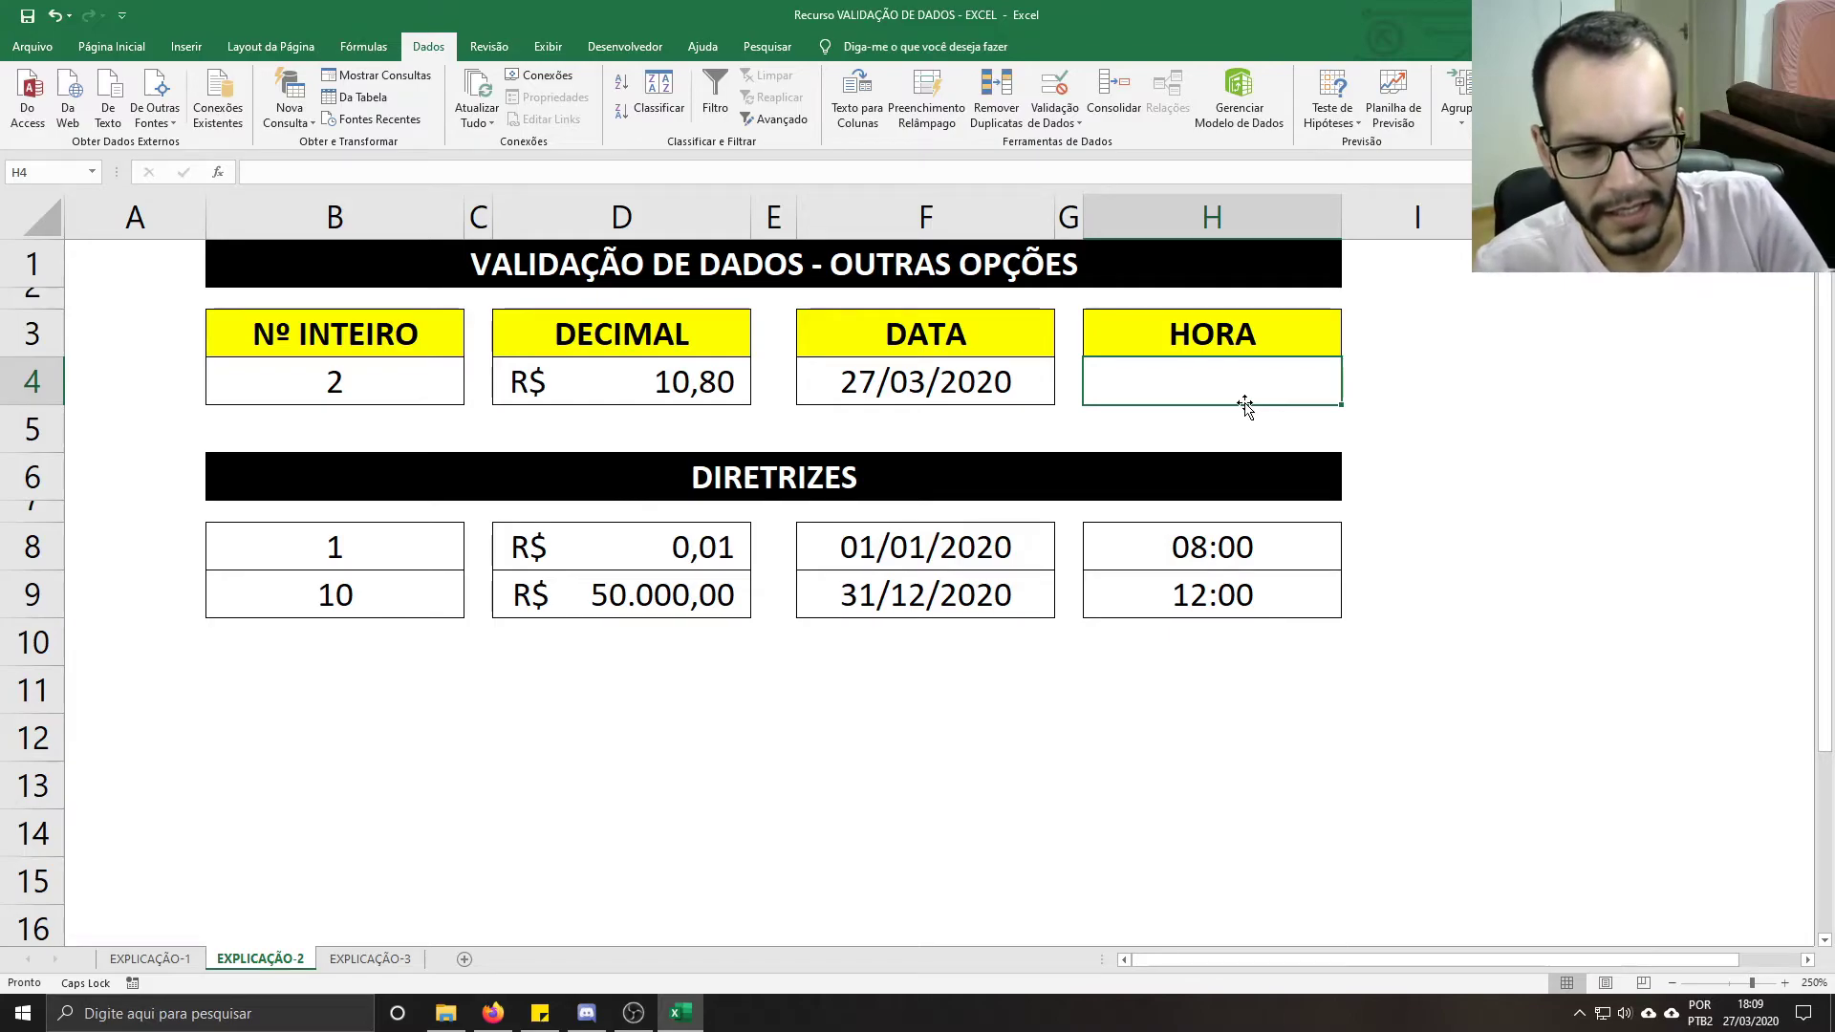
text(9:35)
key(Return)
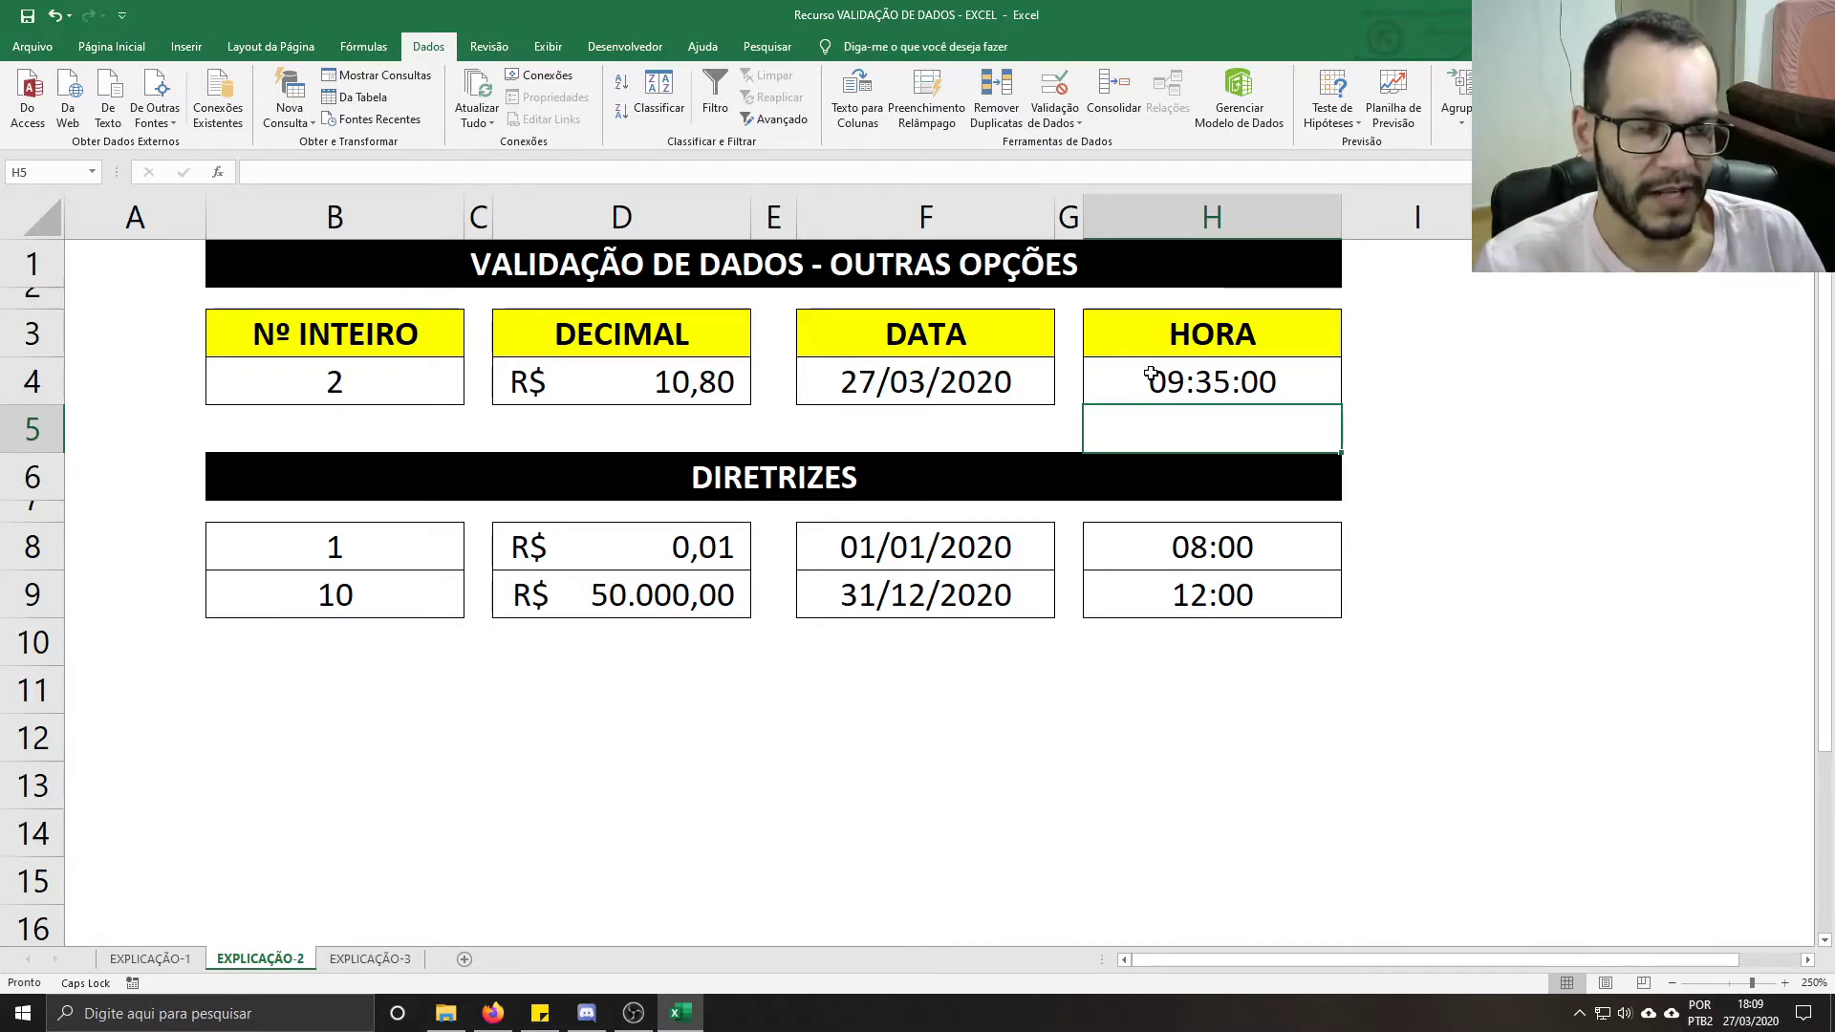
Step: Return to the EXPLICAÇÃO-1 sheet and clear ATENDIMENTO from cell F9 of the SETORES list
key(ctrl+Page_Down)
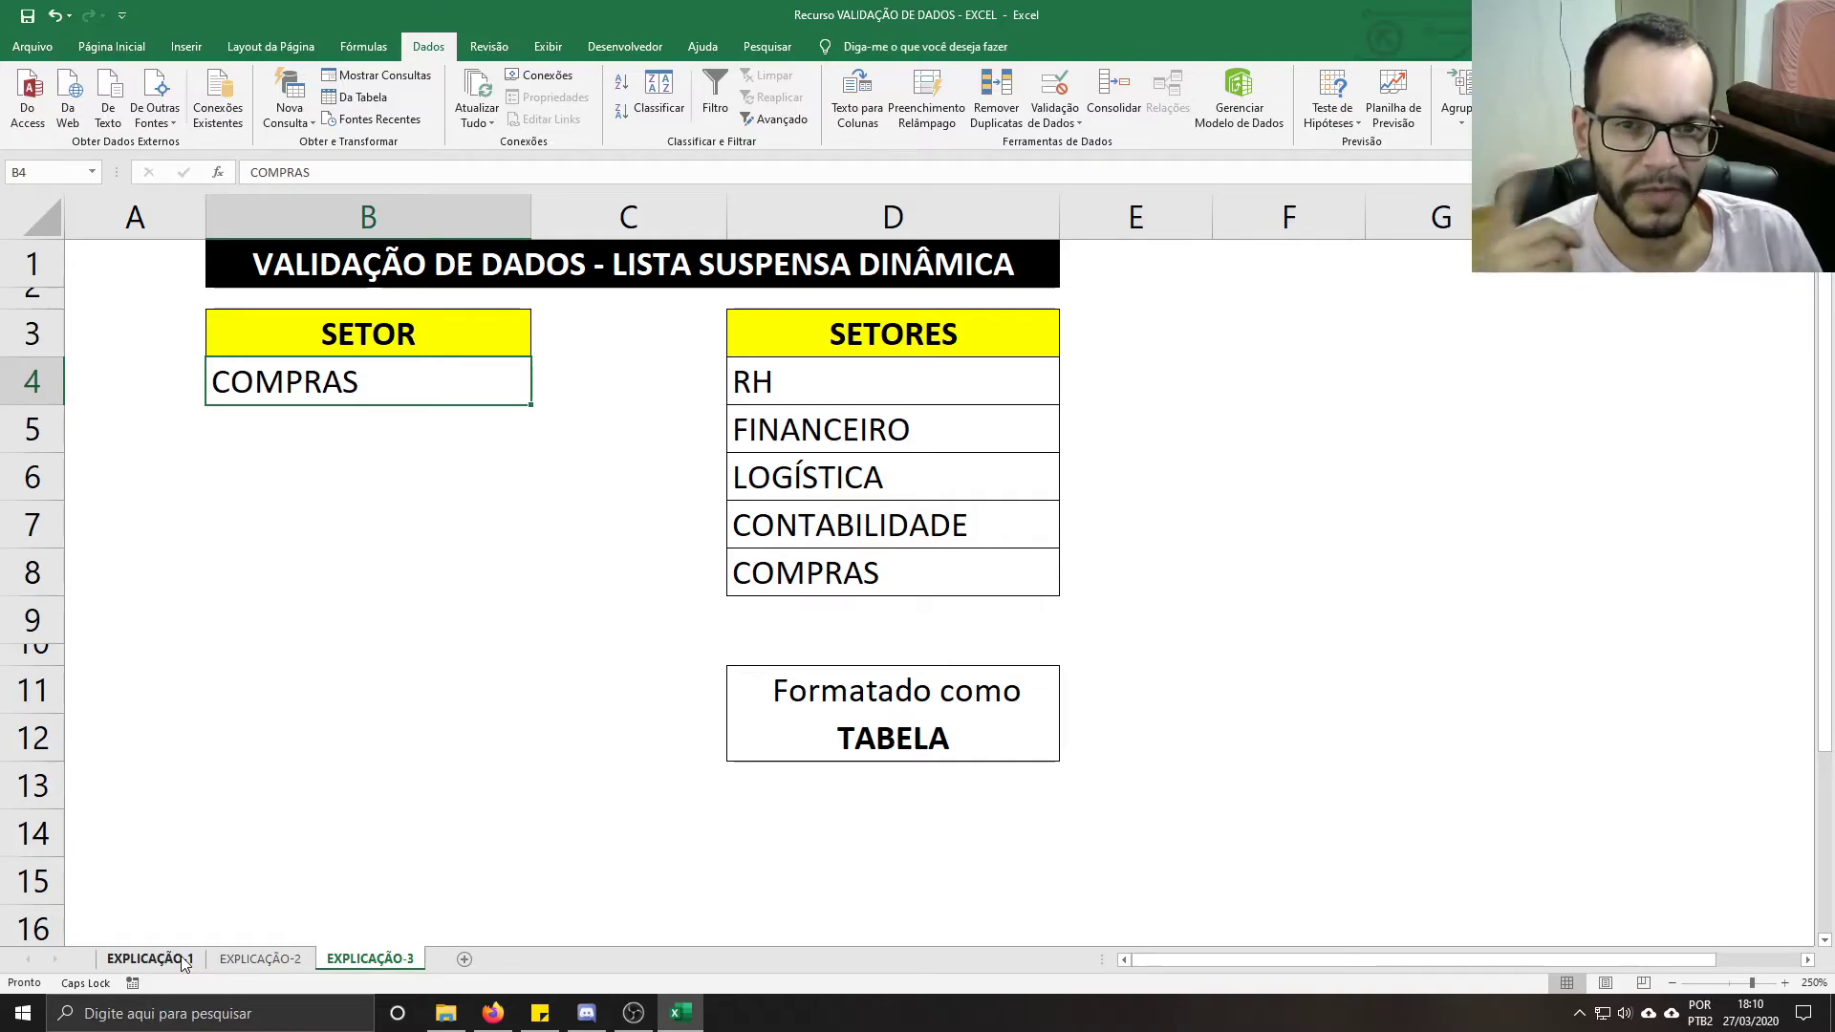
click(150, 958)
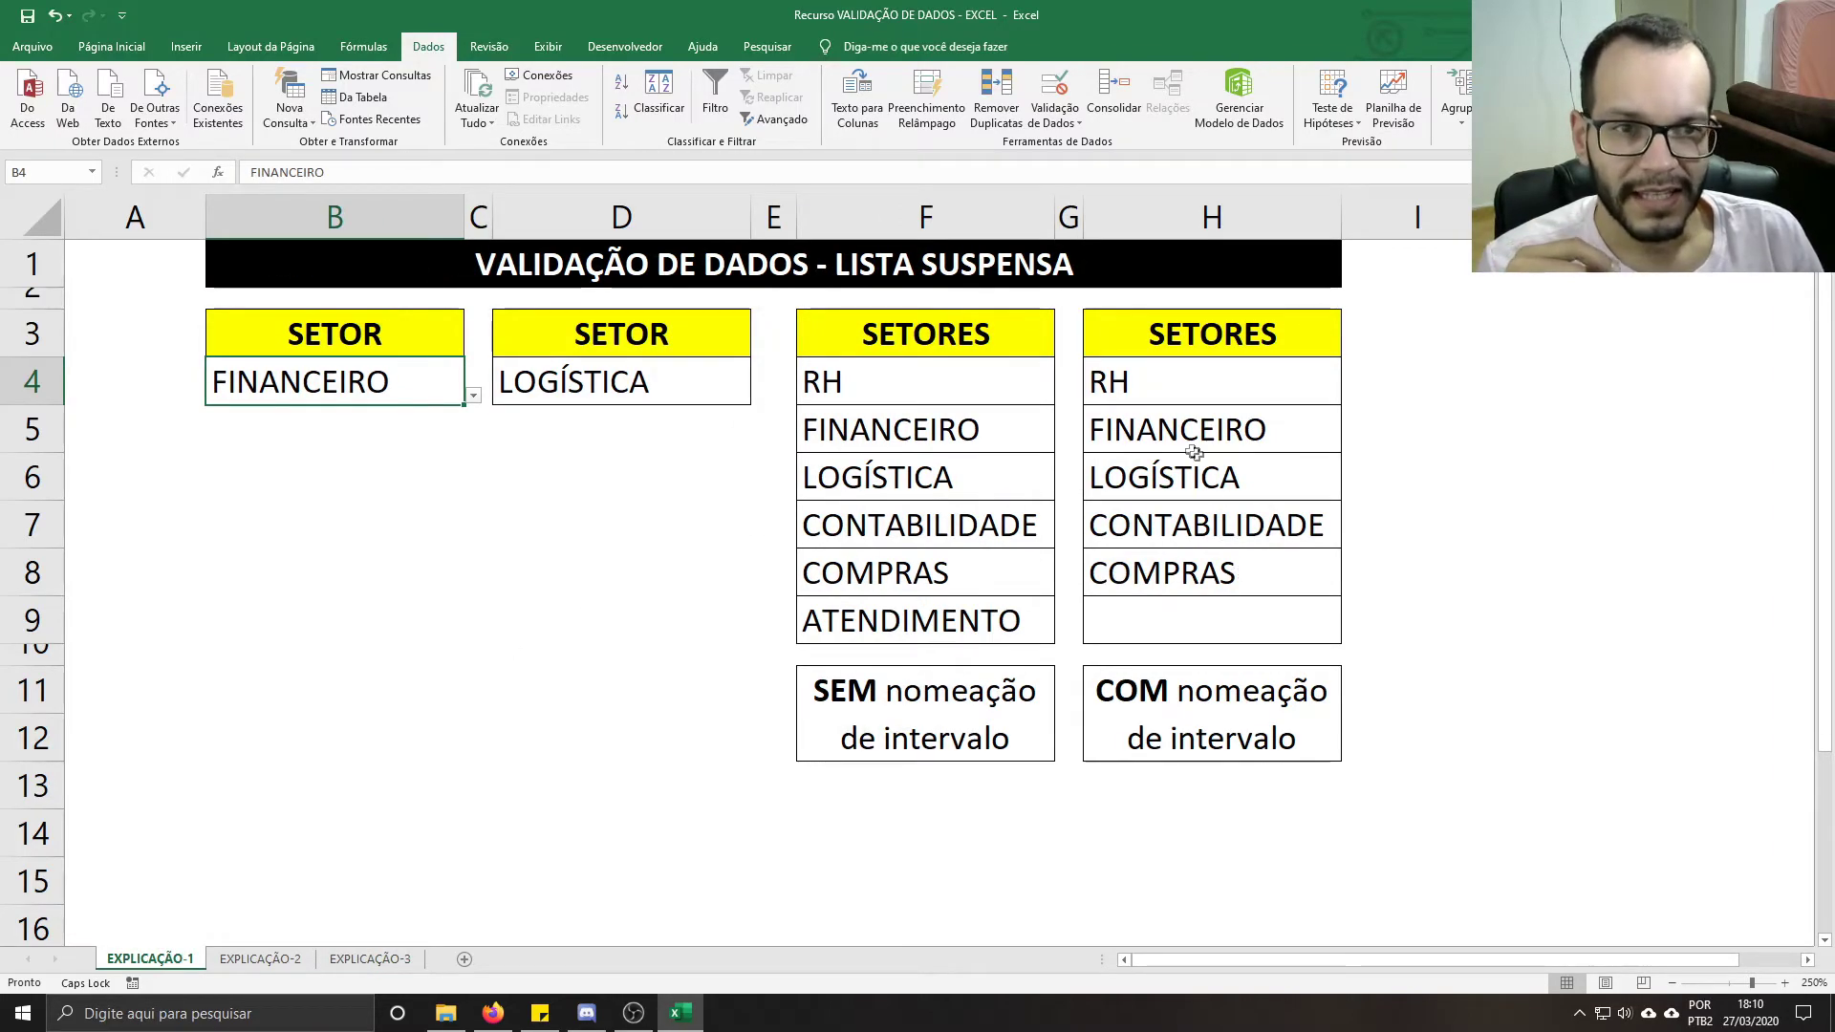
click(722, 383)
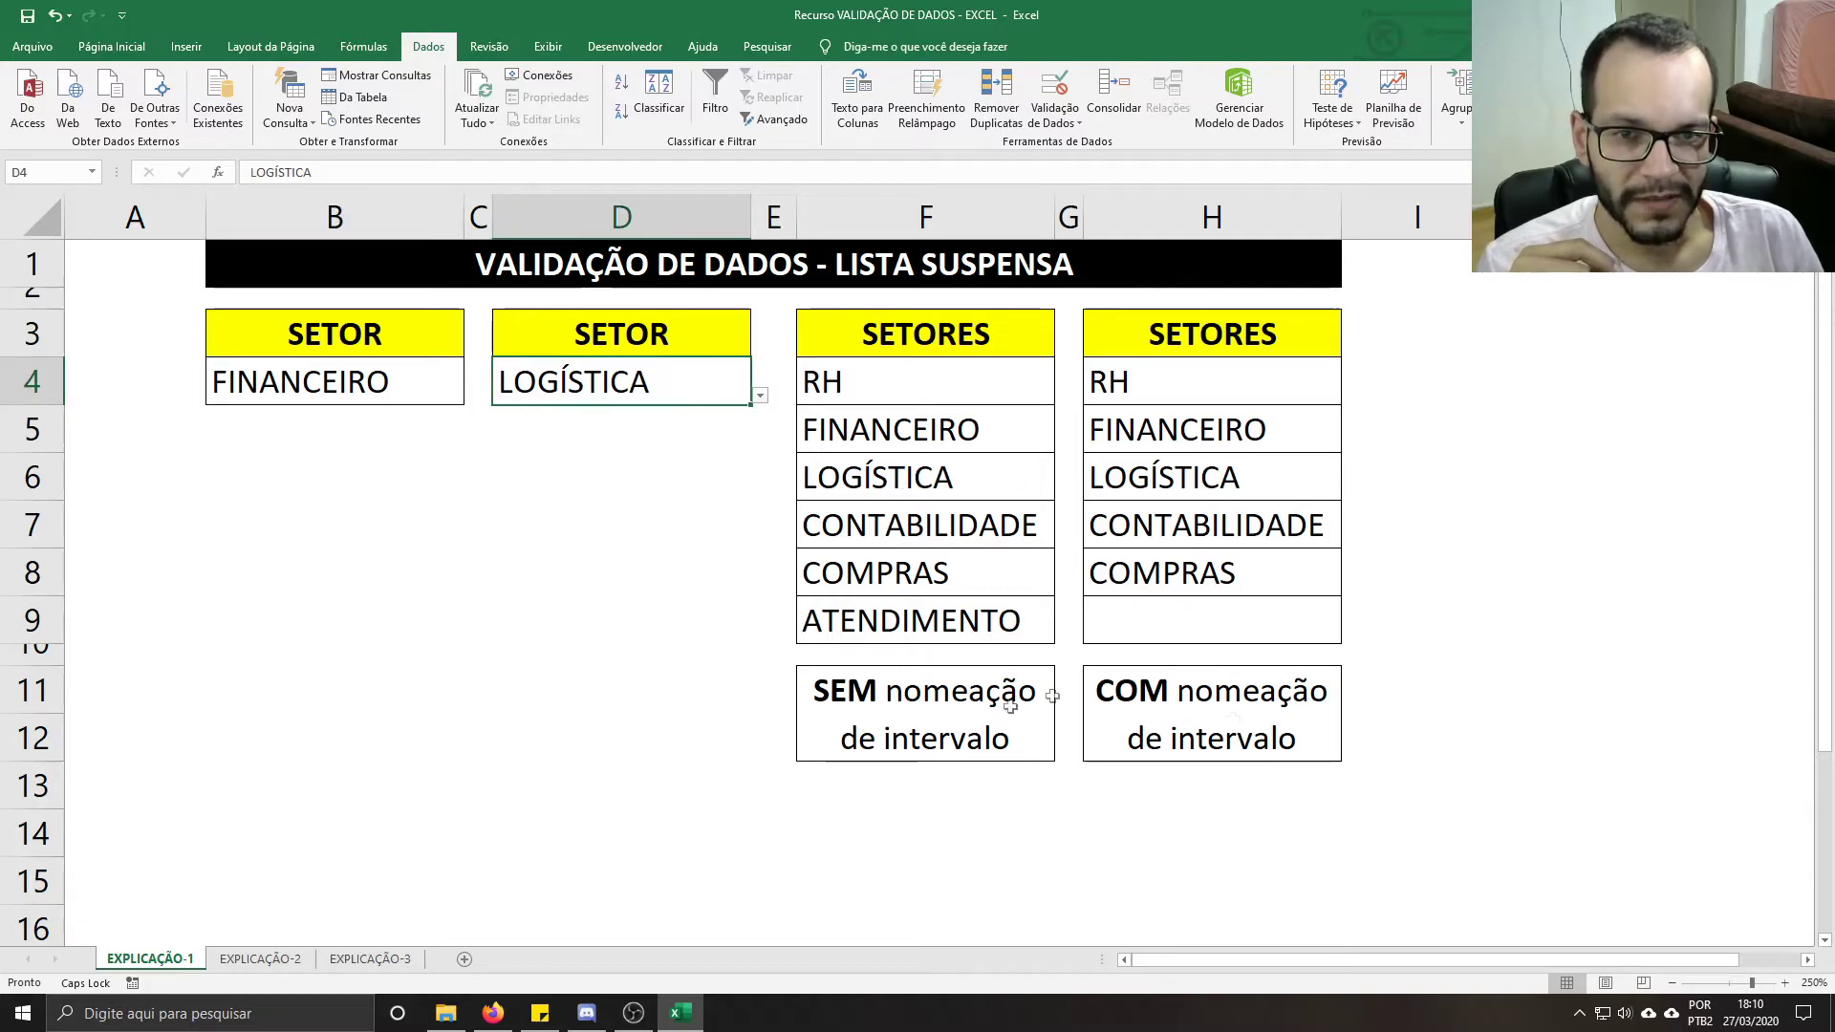
click(1008, 626)
key(Delete)
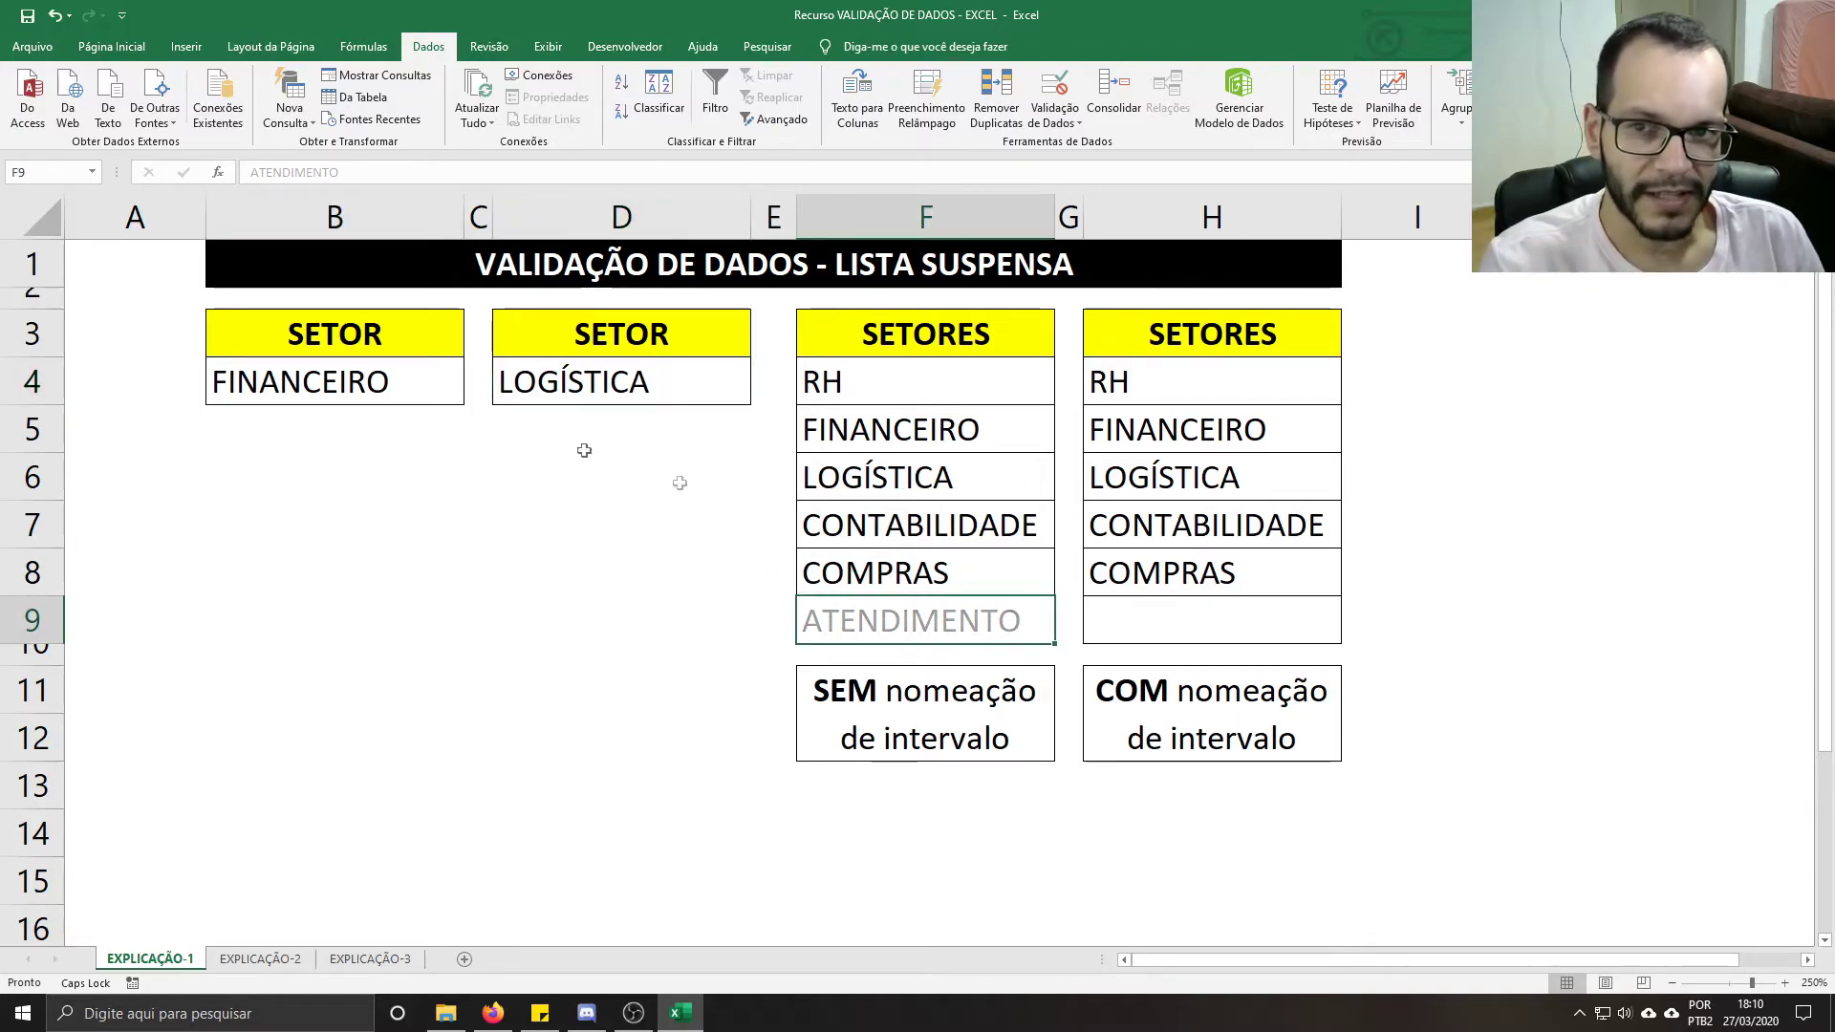
Step: Examine the drop-down lists in the SETOR cells B4 and D4 for a blank entry
click(424, 390)
click(474, 396)
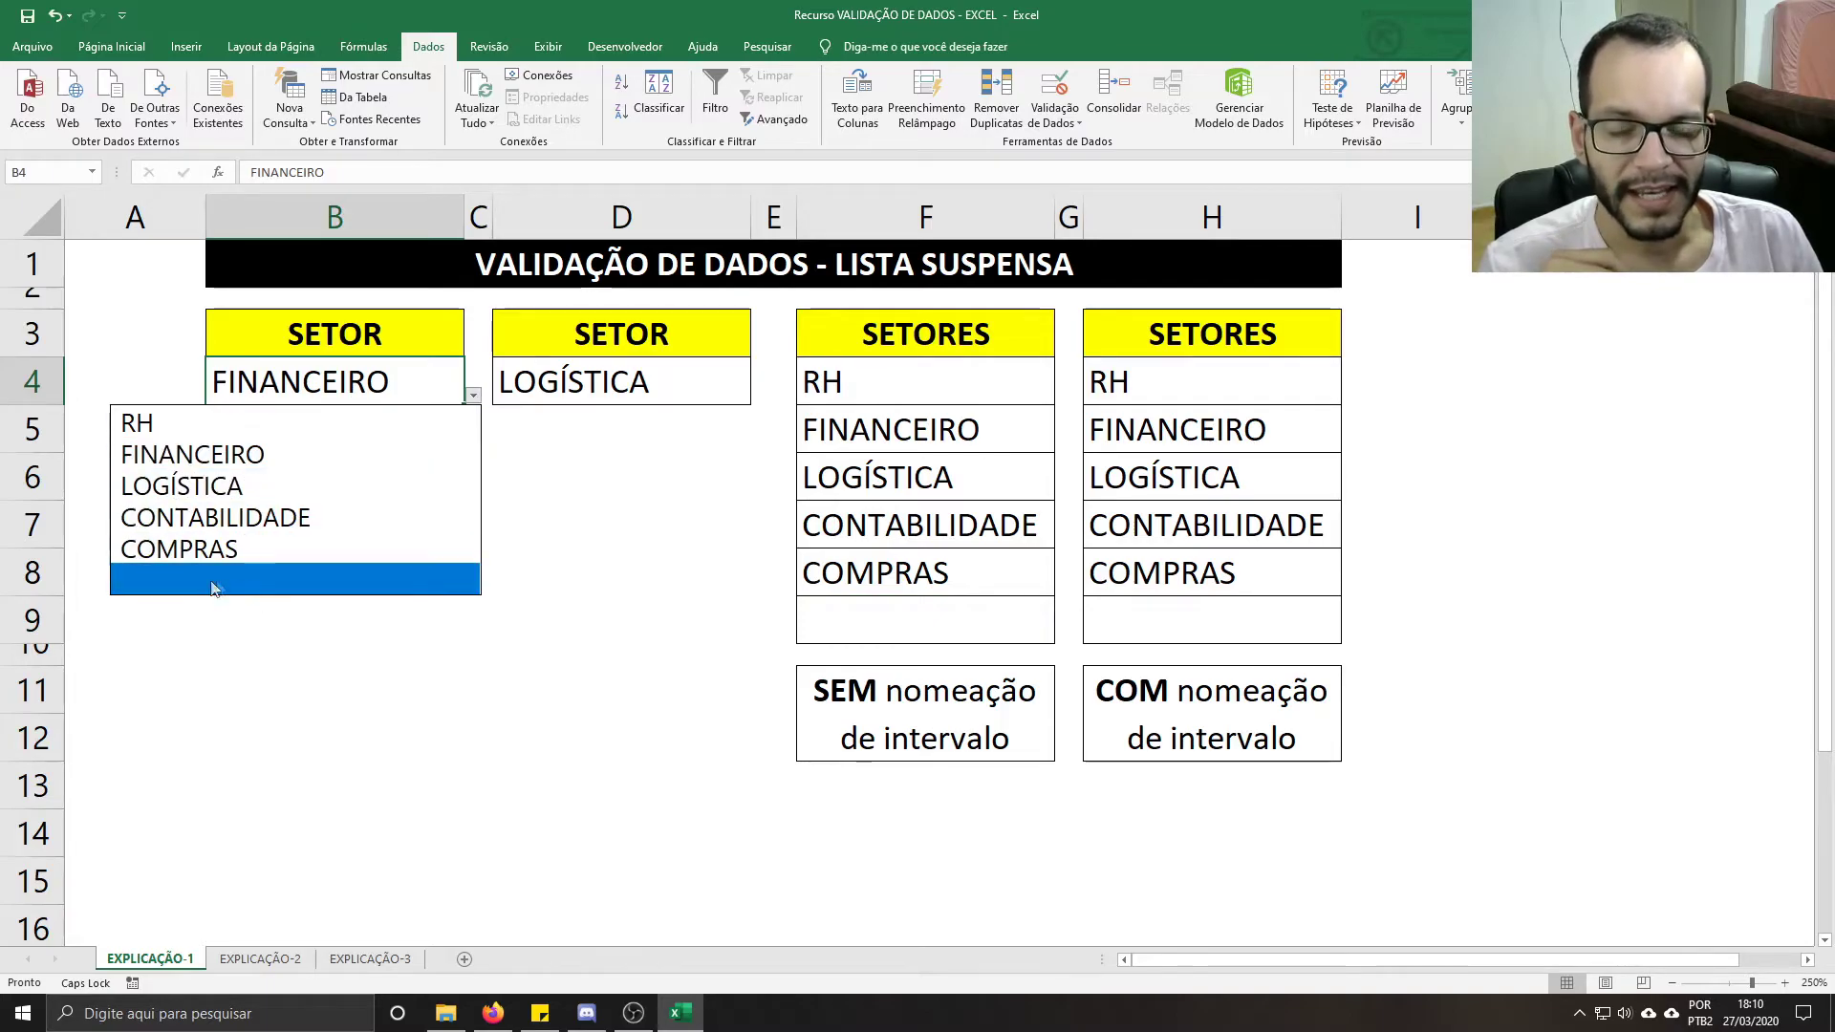
click(719, 382)
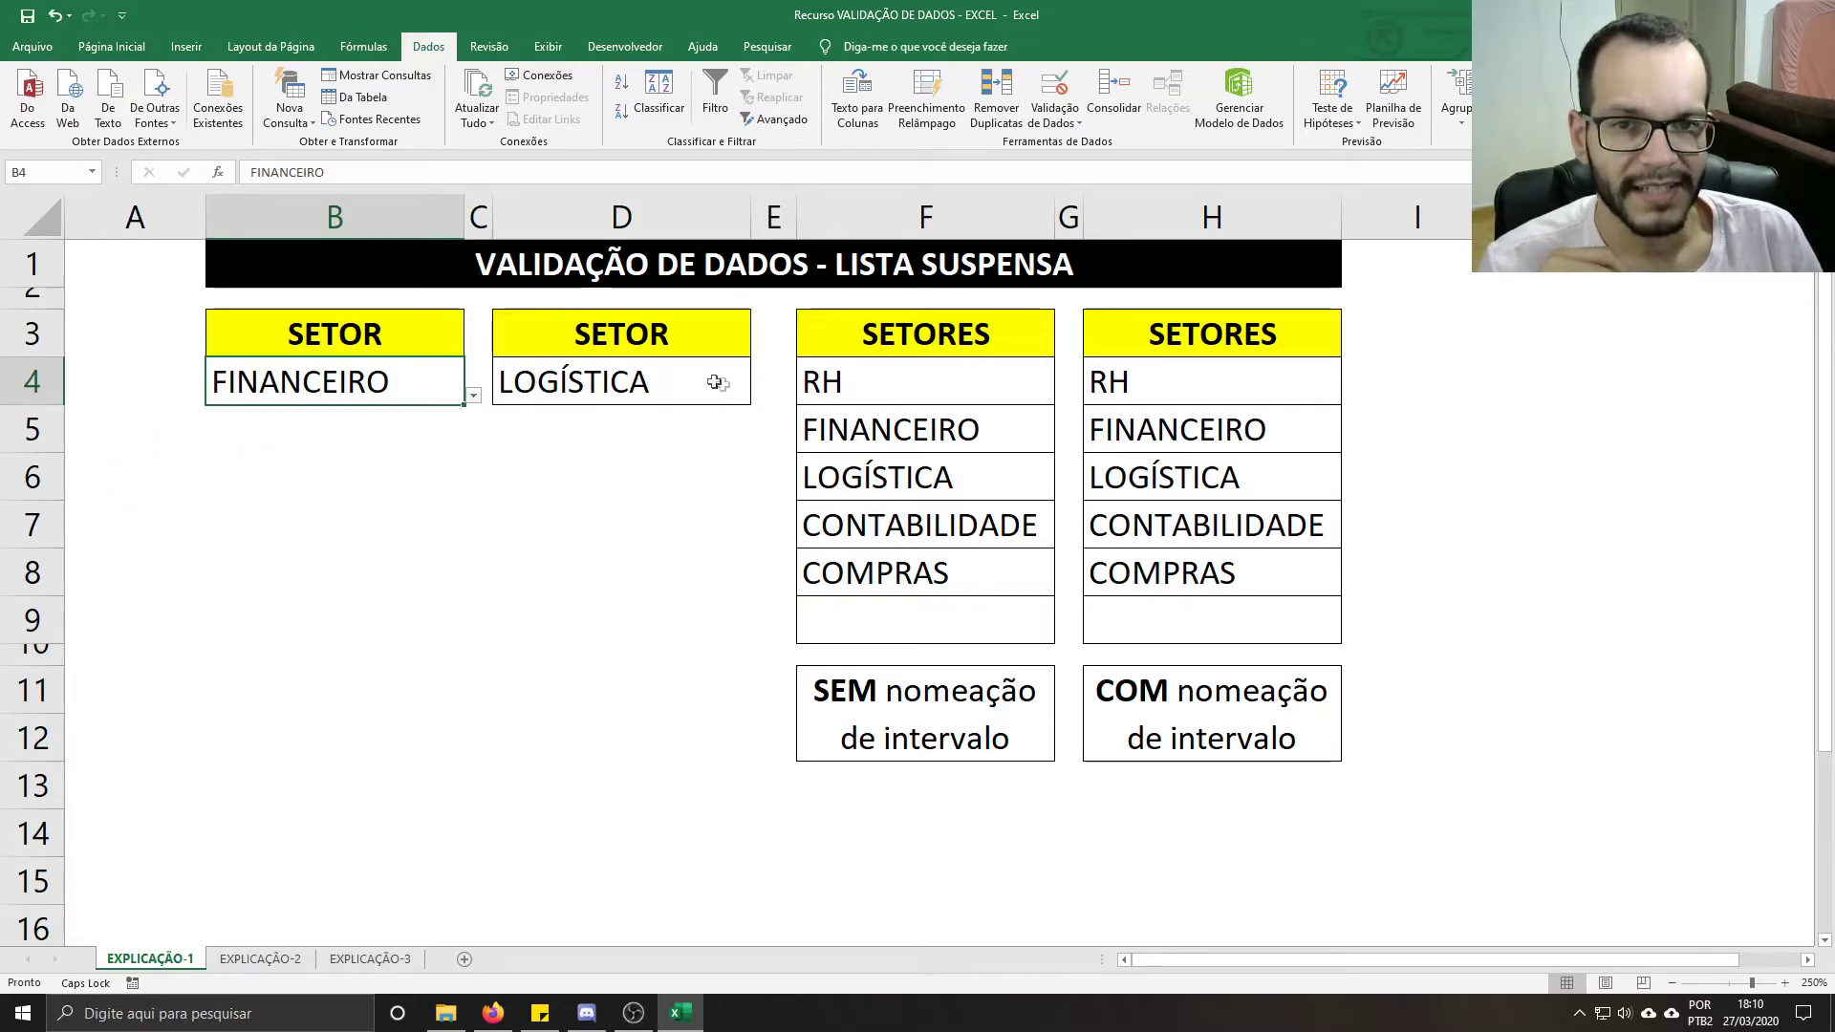
click(757, 396)
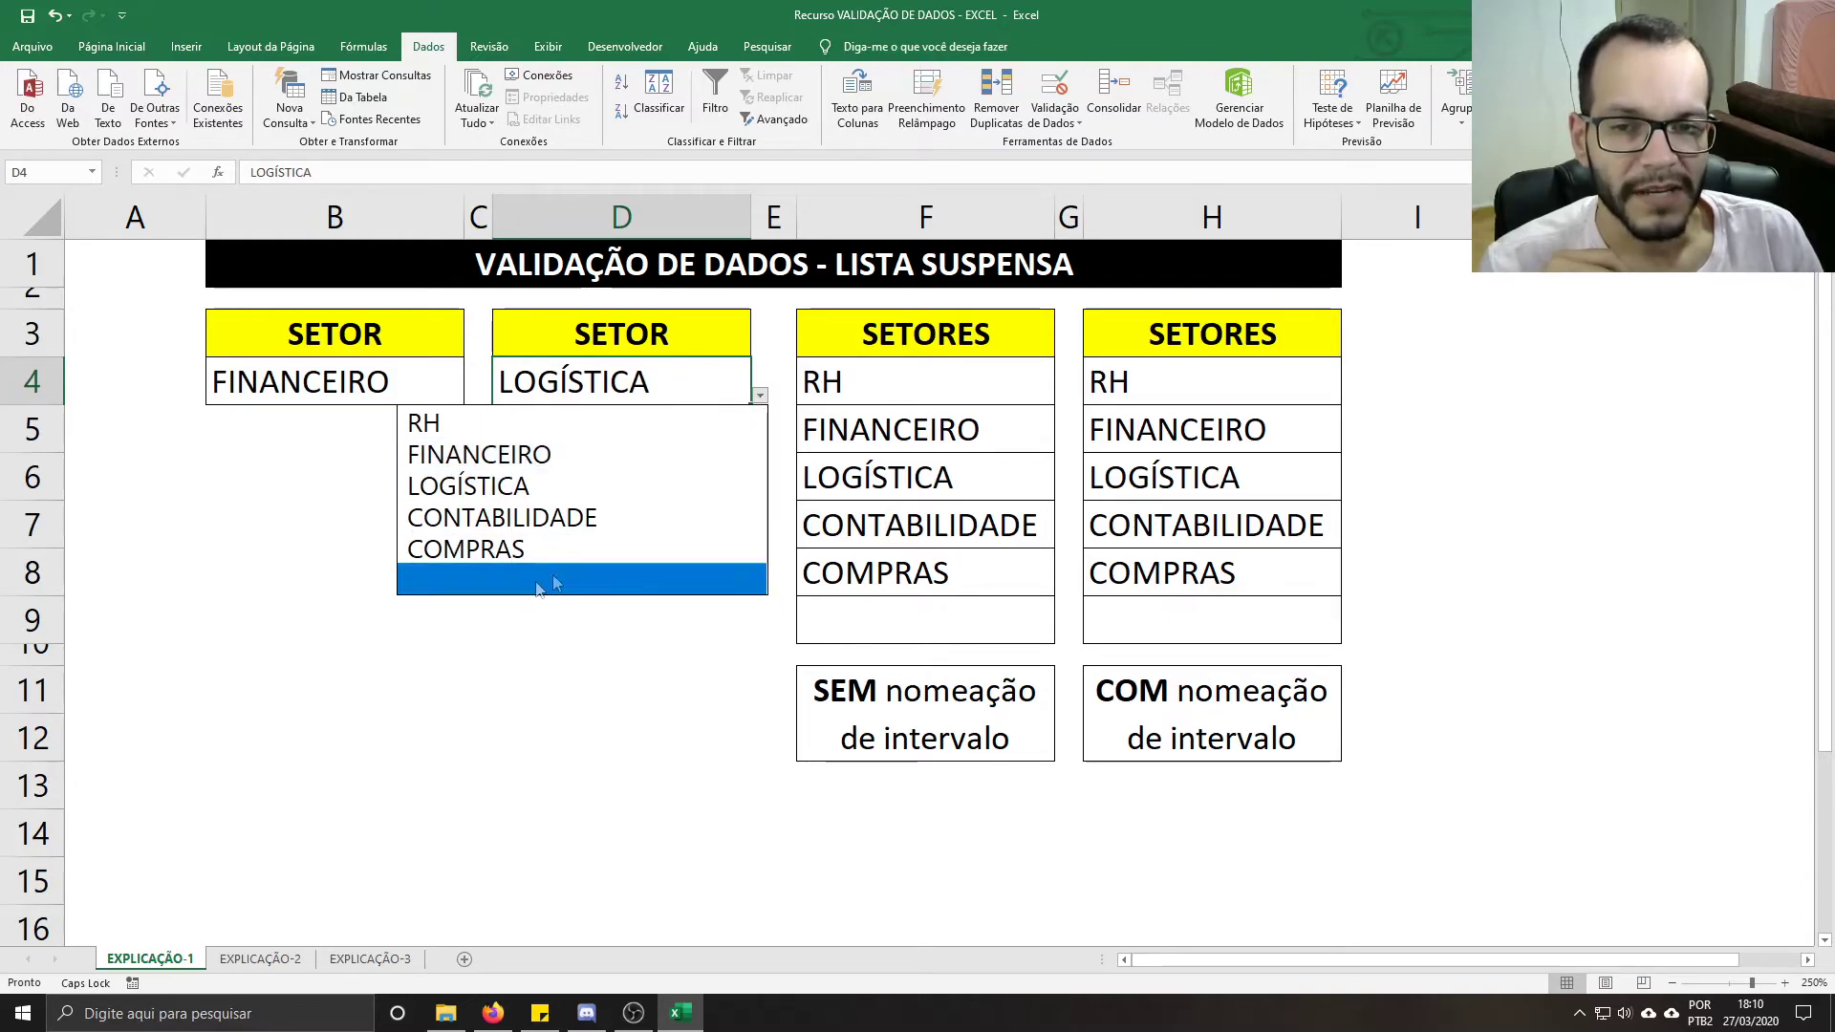
click(569, 668)
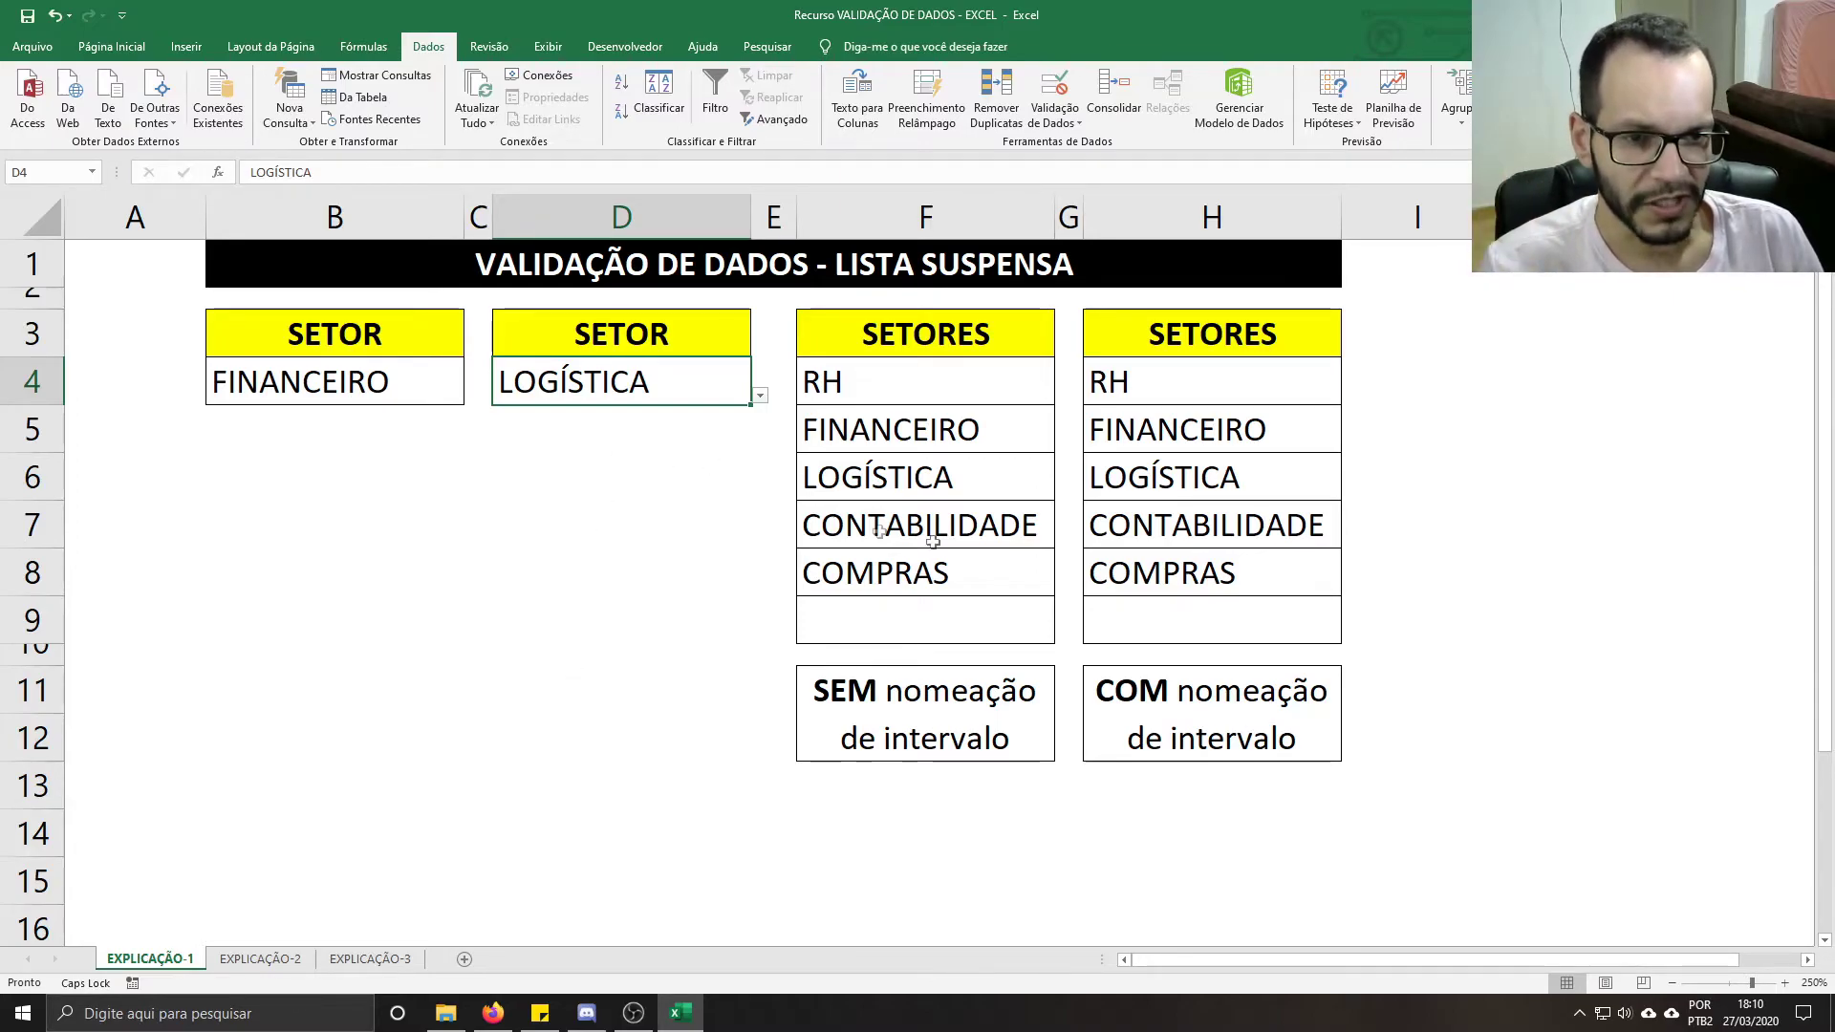
click(363, 46)
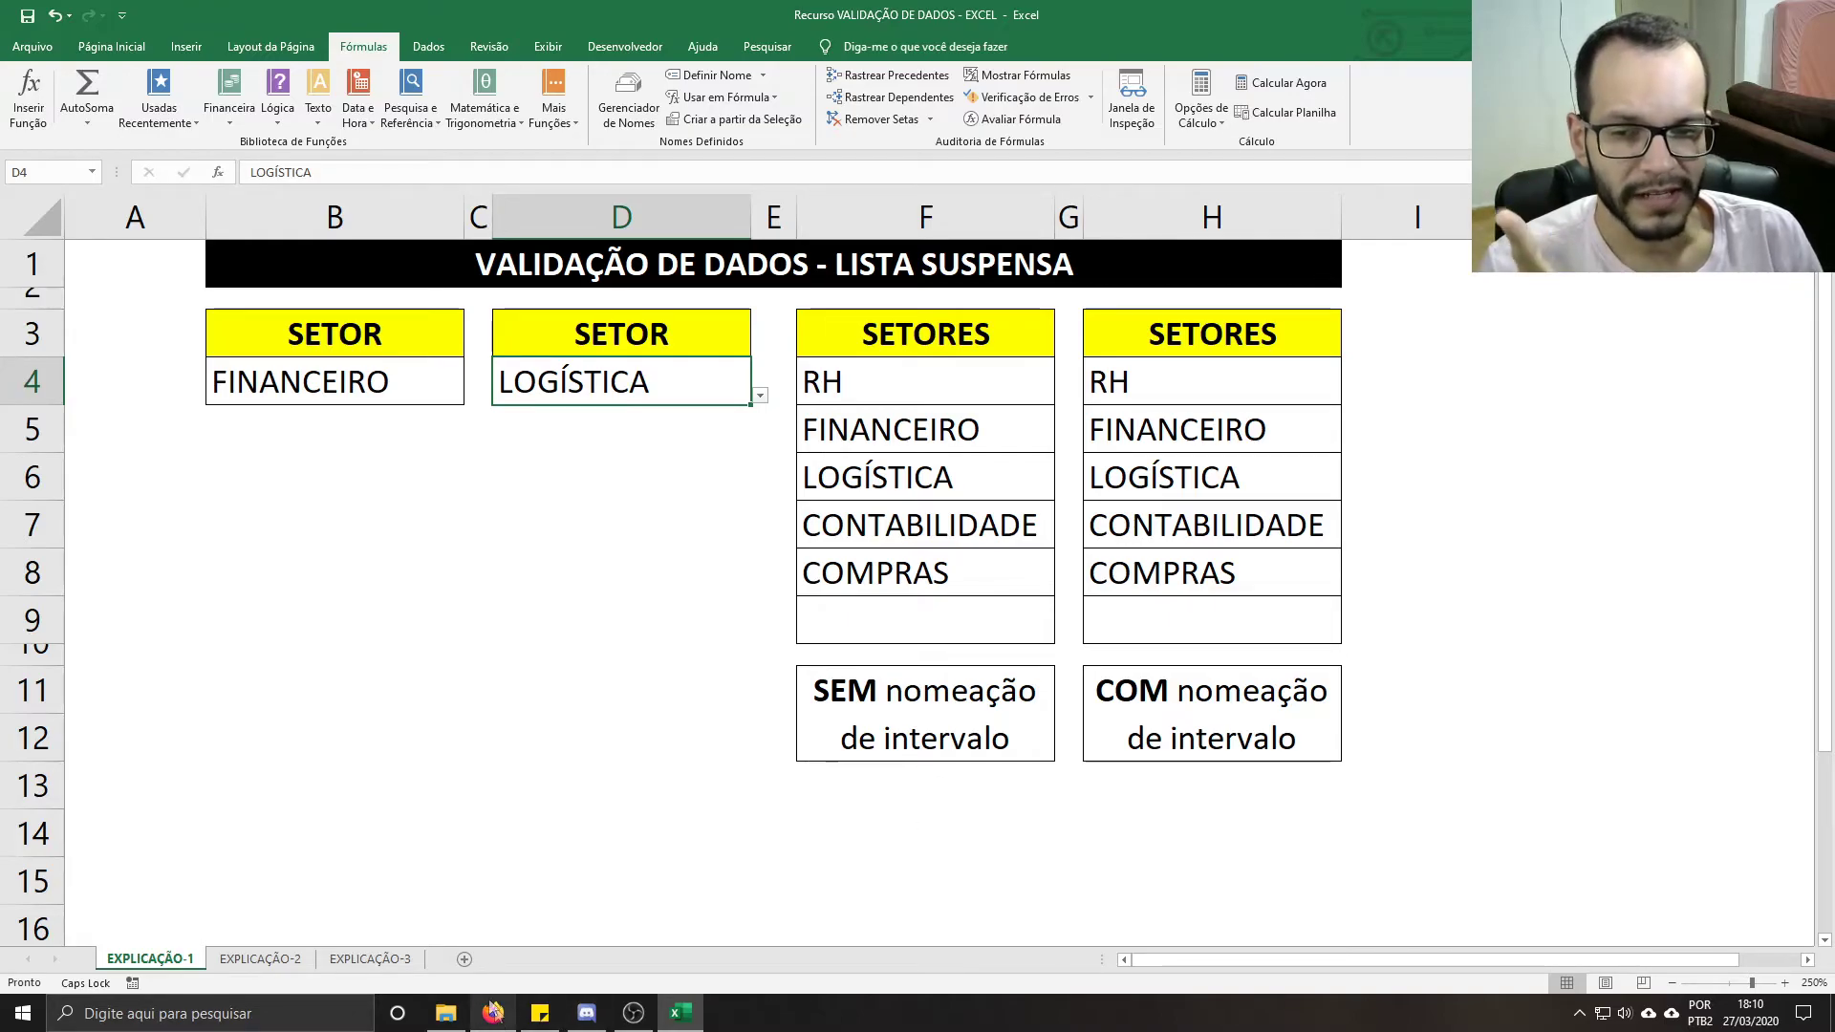
Step: On the EXPLICAÇÃO-3 sheet, format the SETORES range D3:D8 as a table with headers, using a black-and-gray Média style
click(387, 960)
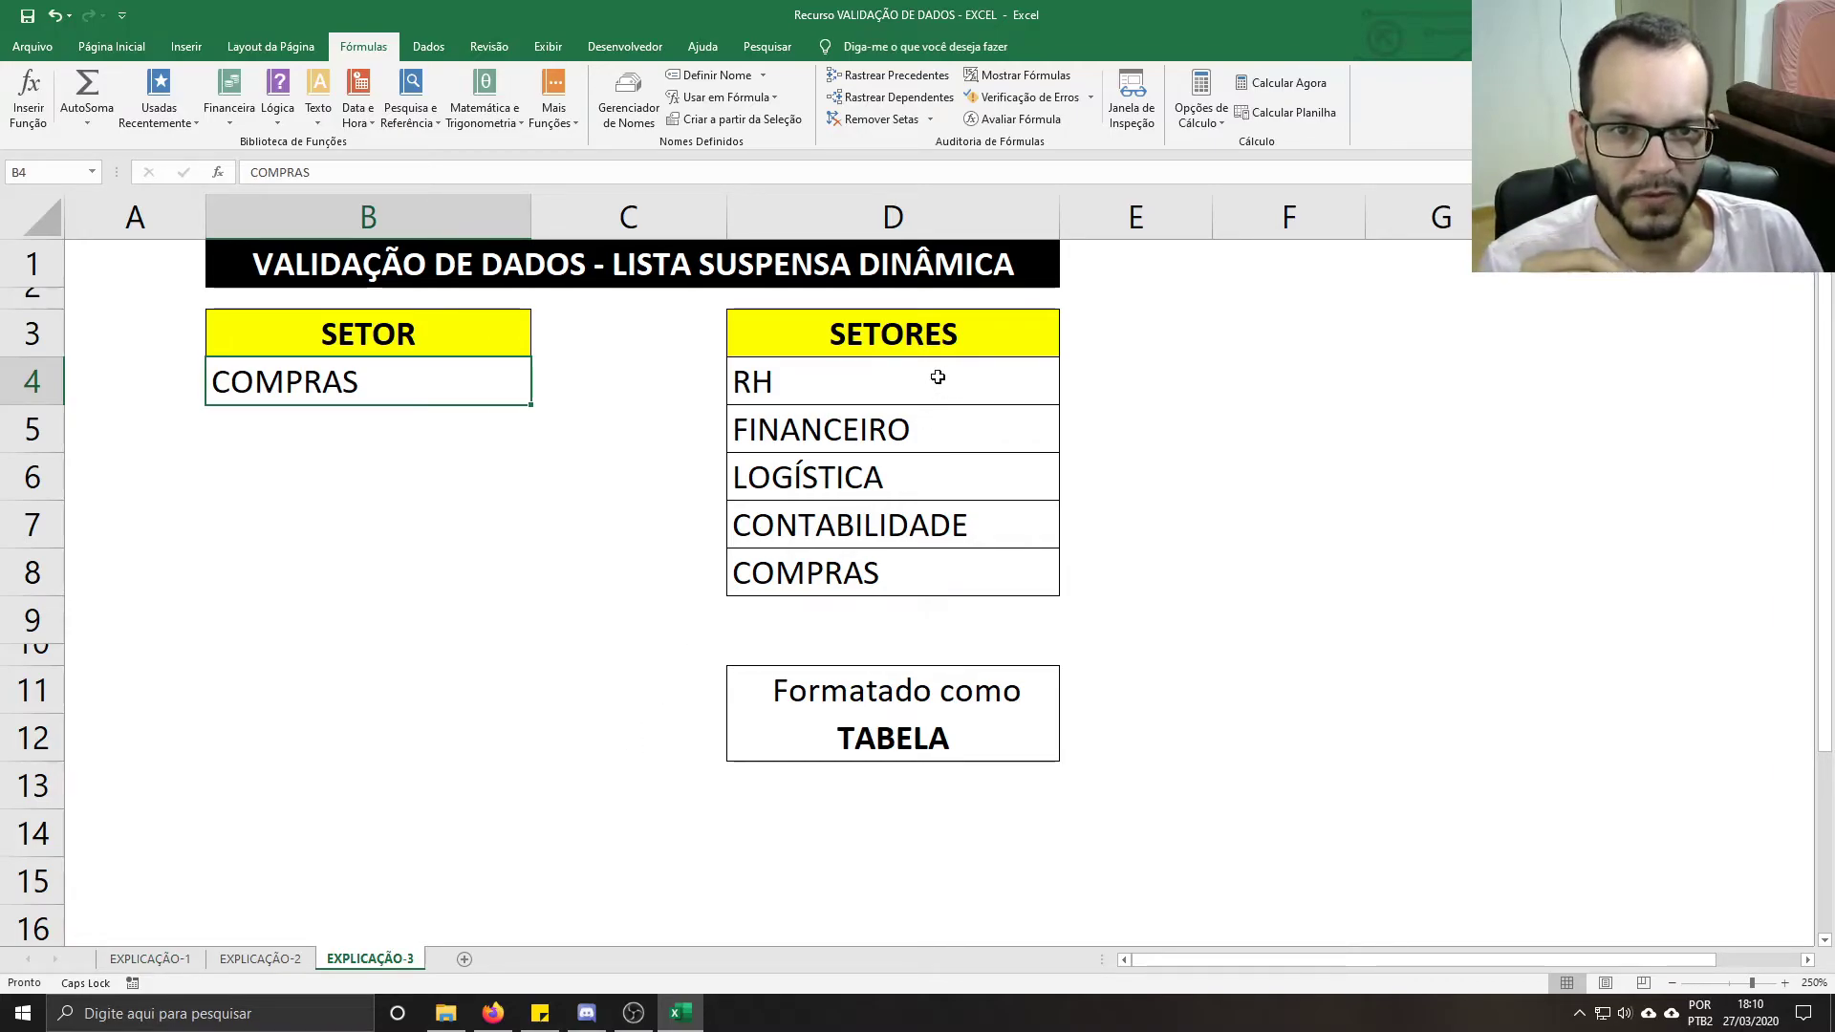
drag(938, 340, 920, 565)
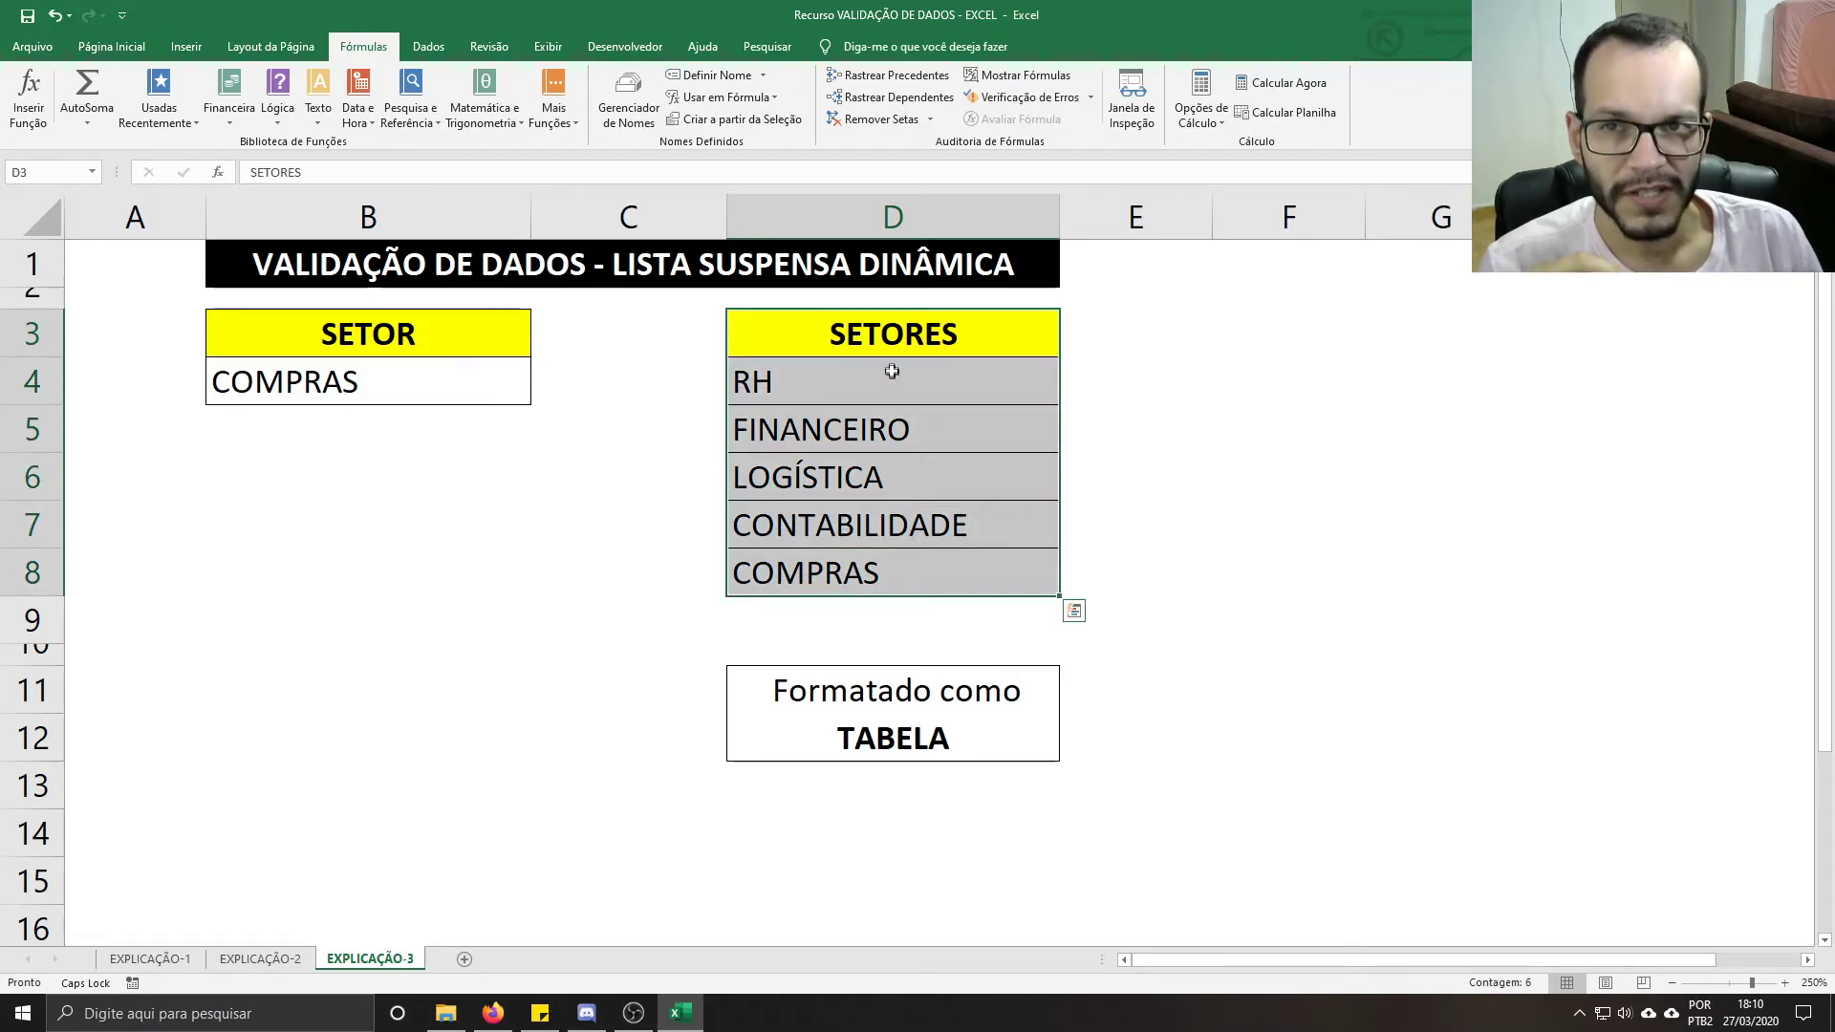
click(145, 50)
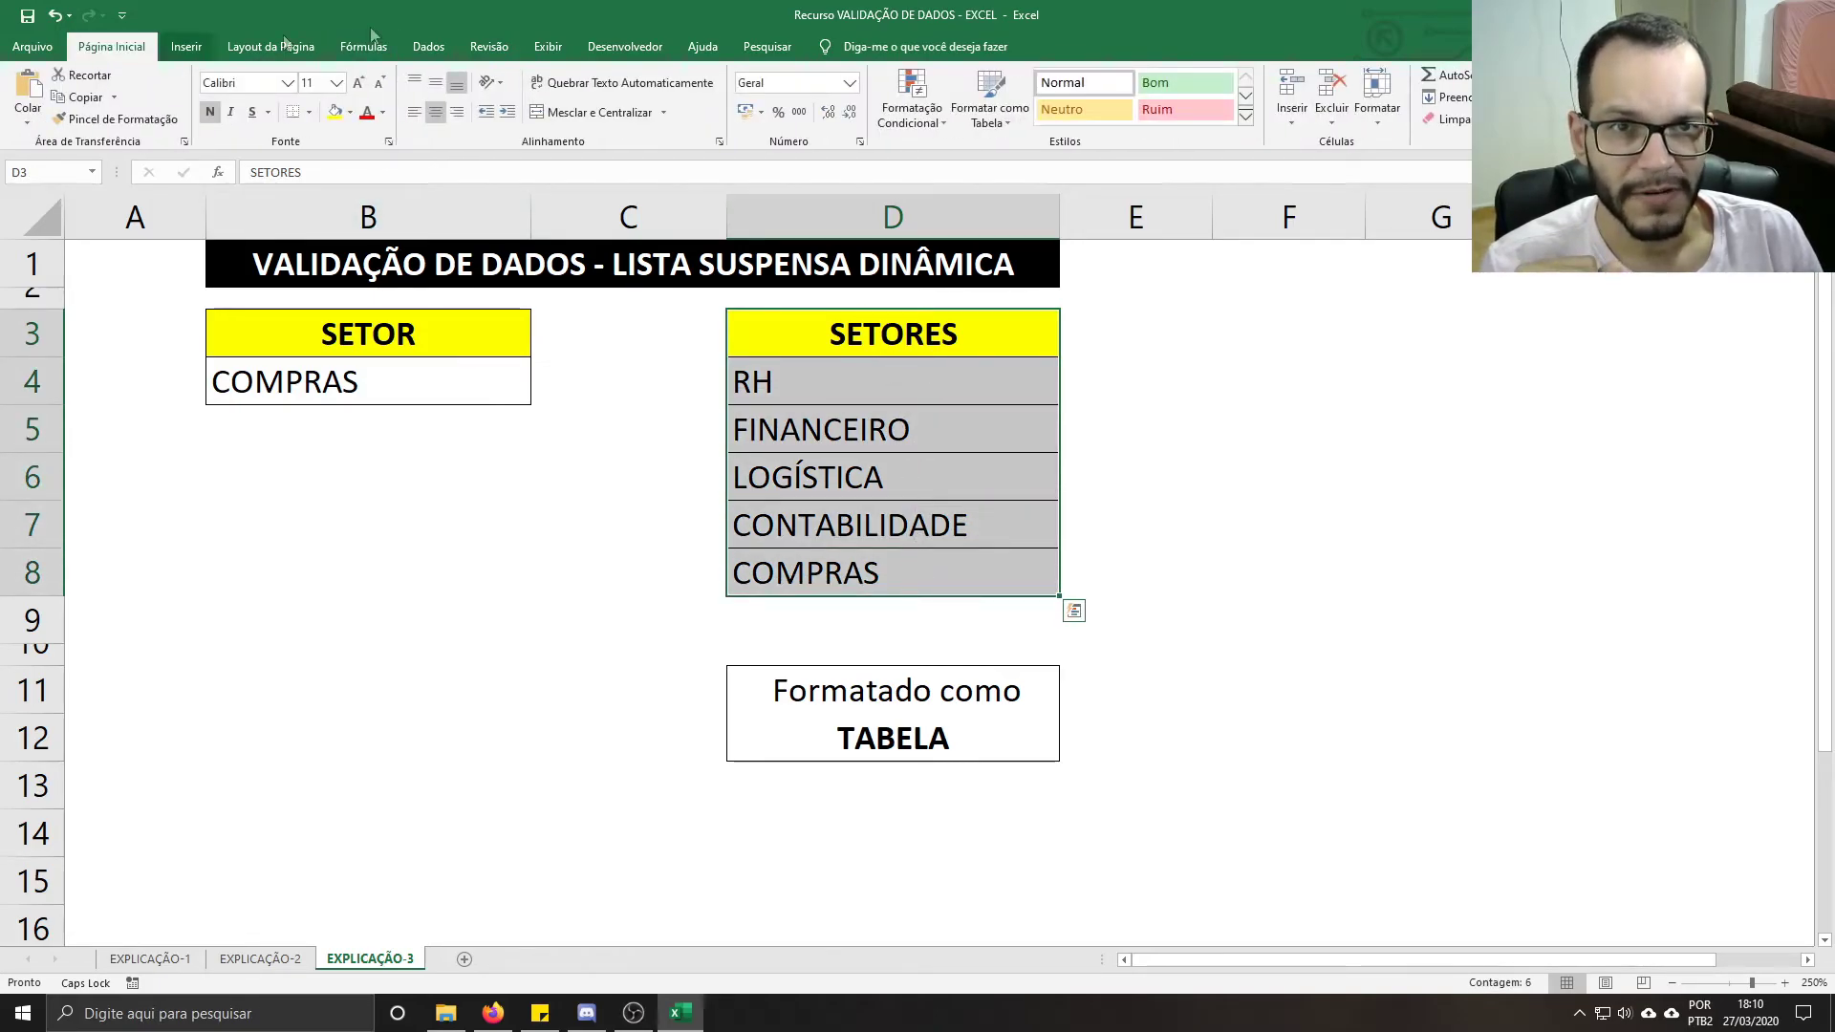
click(988, 122)
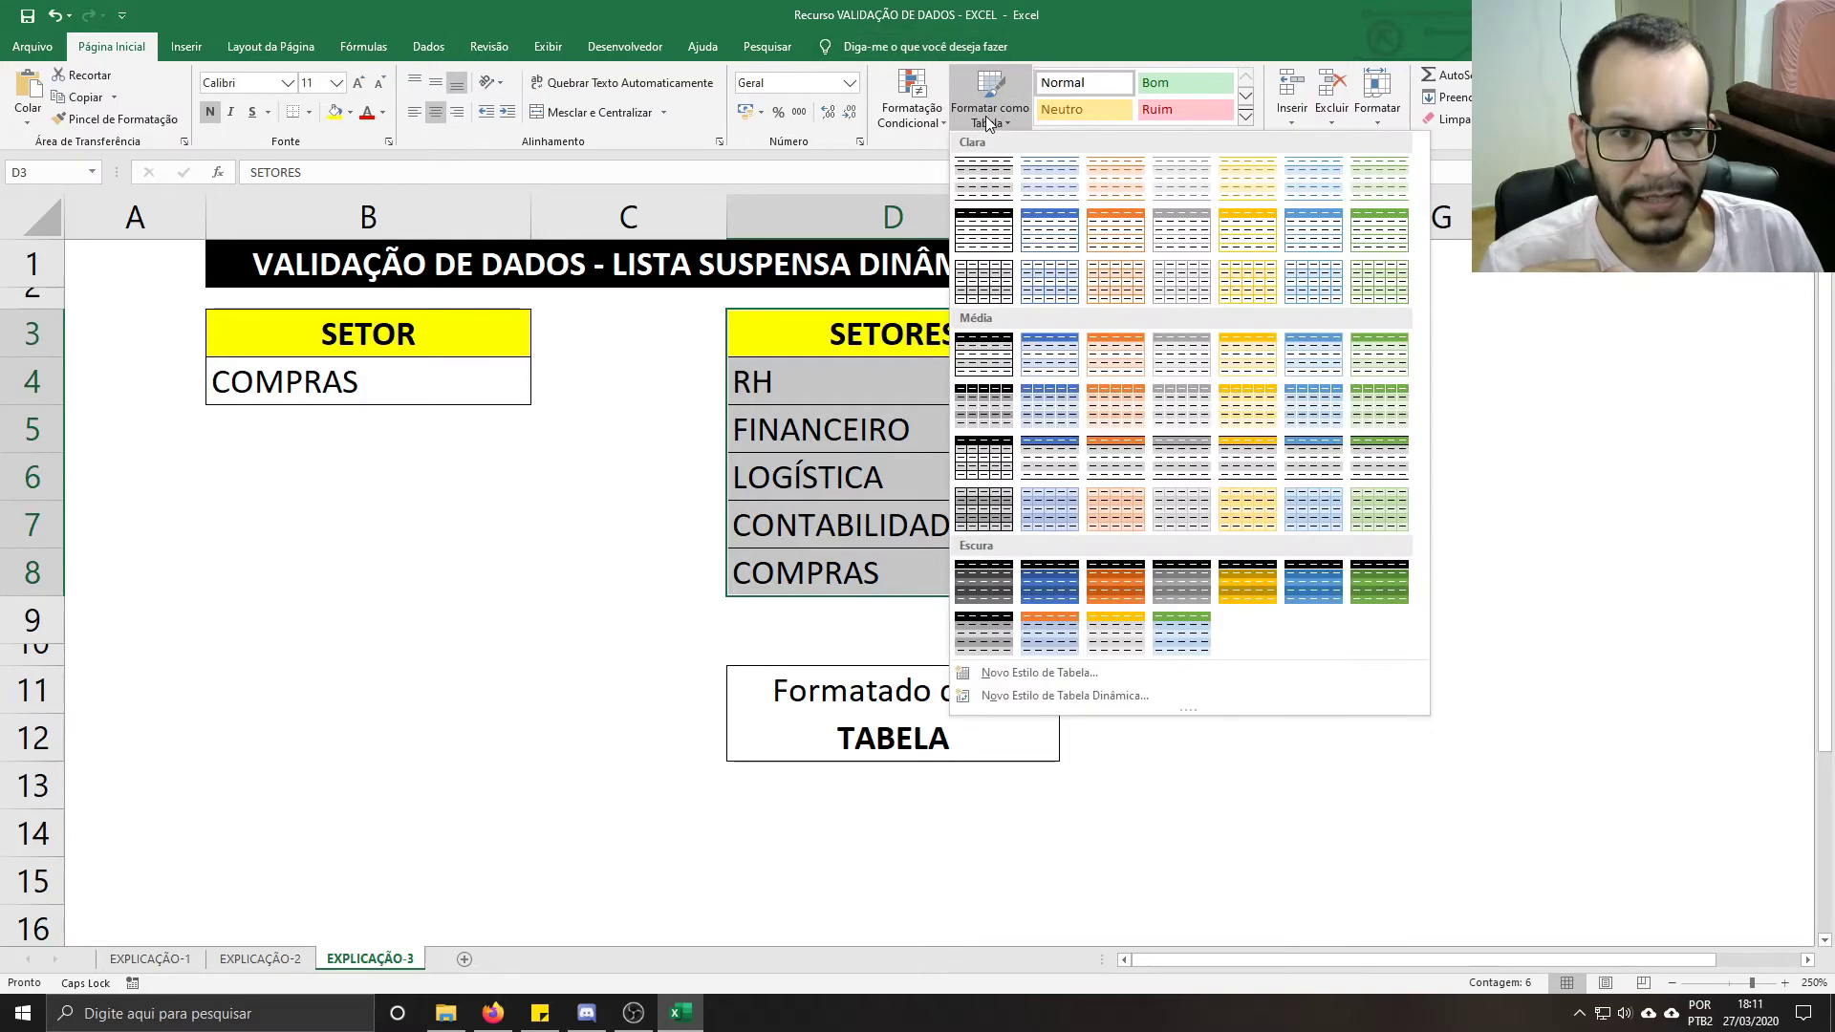
click(1003, 511)
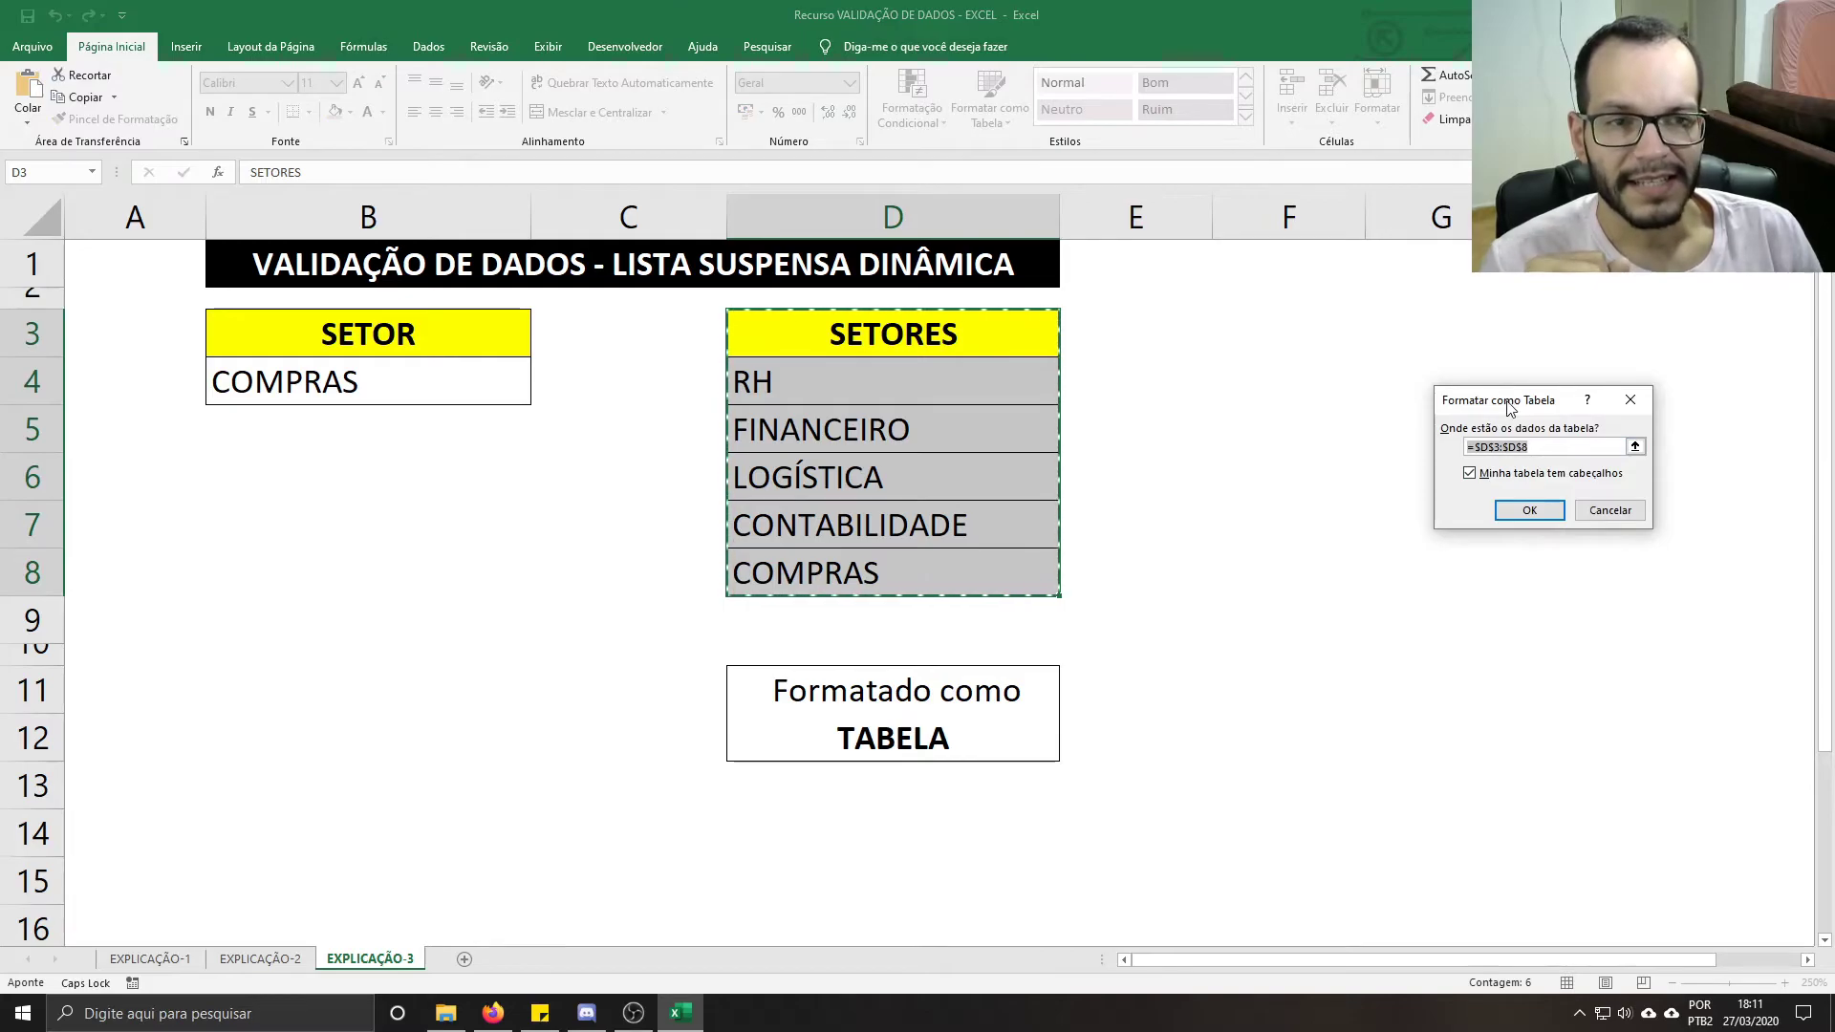
drag(1508, 405, 1139, 366)
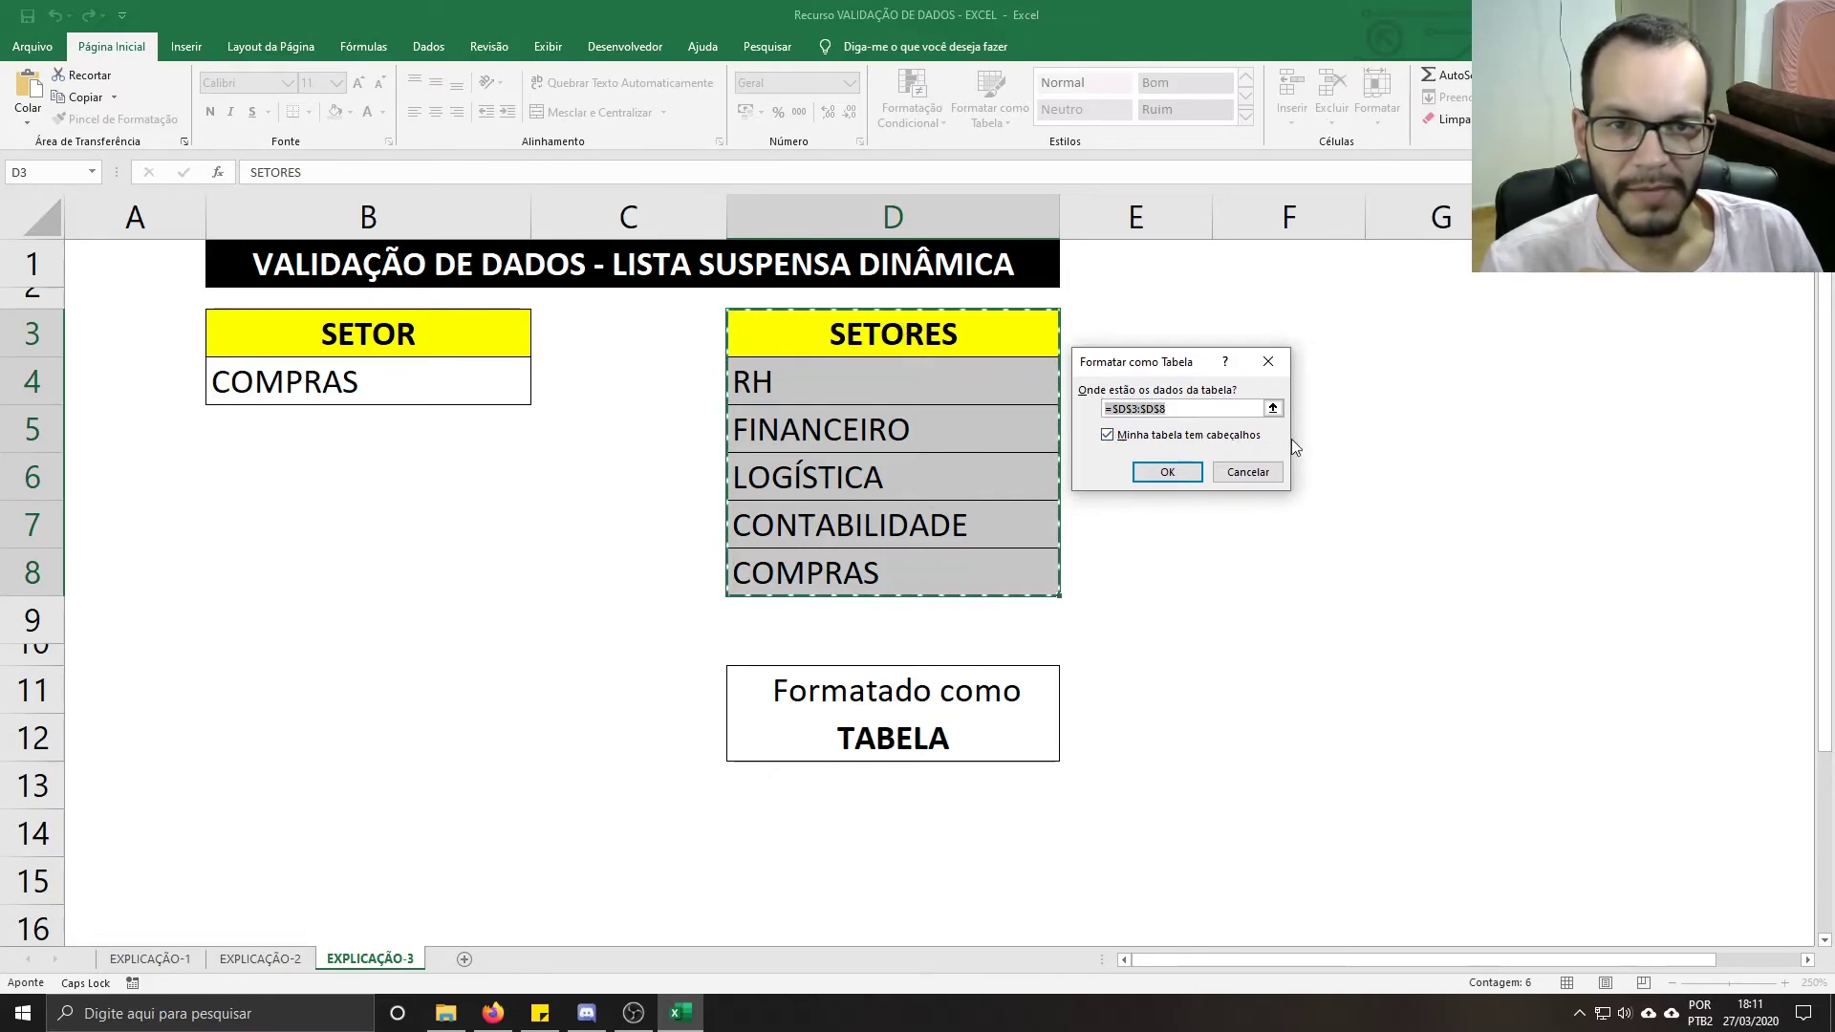
click(1168, 472)
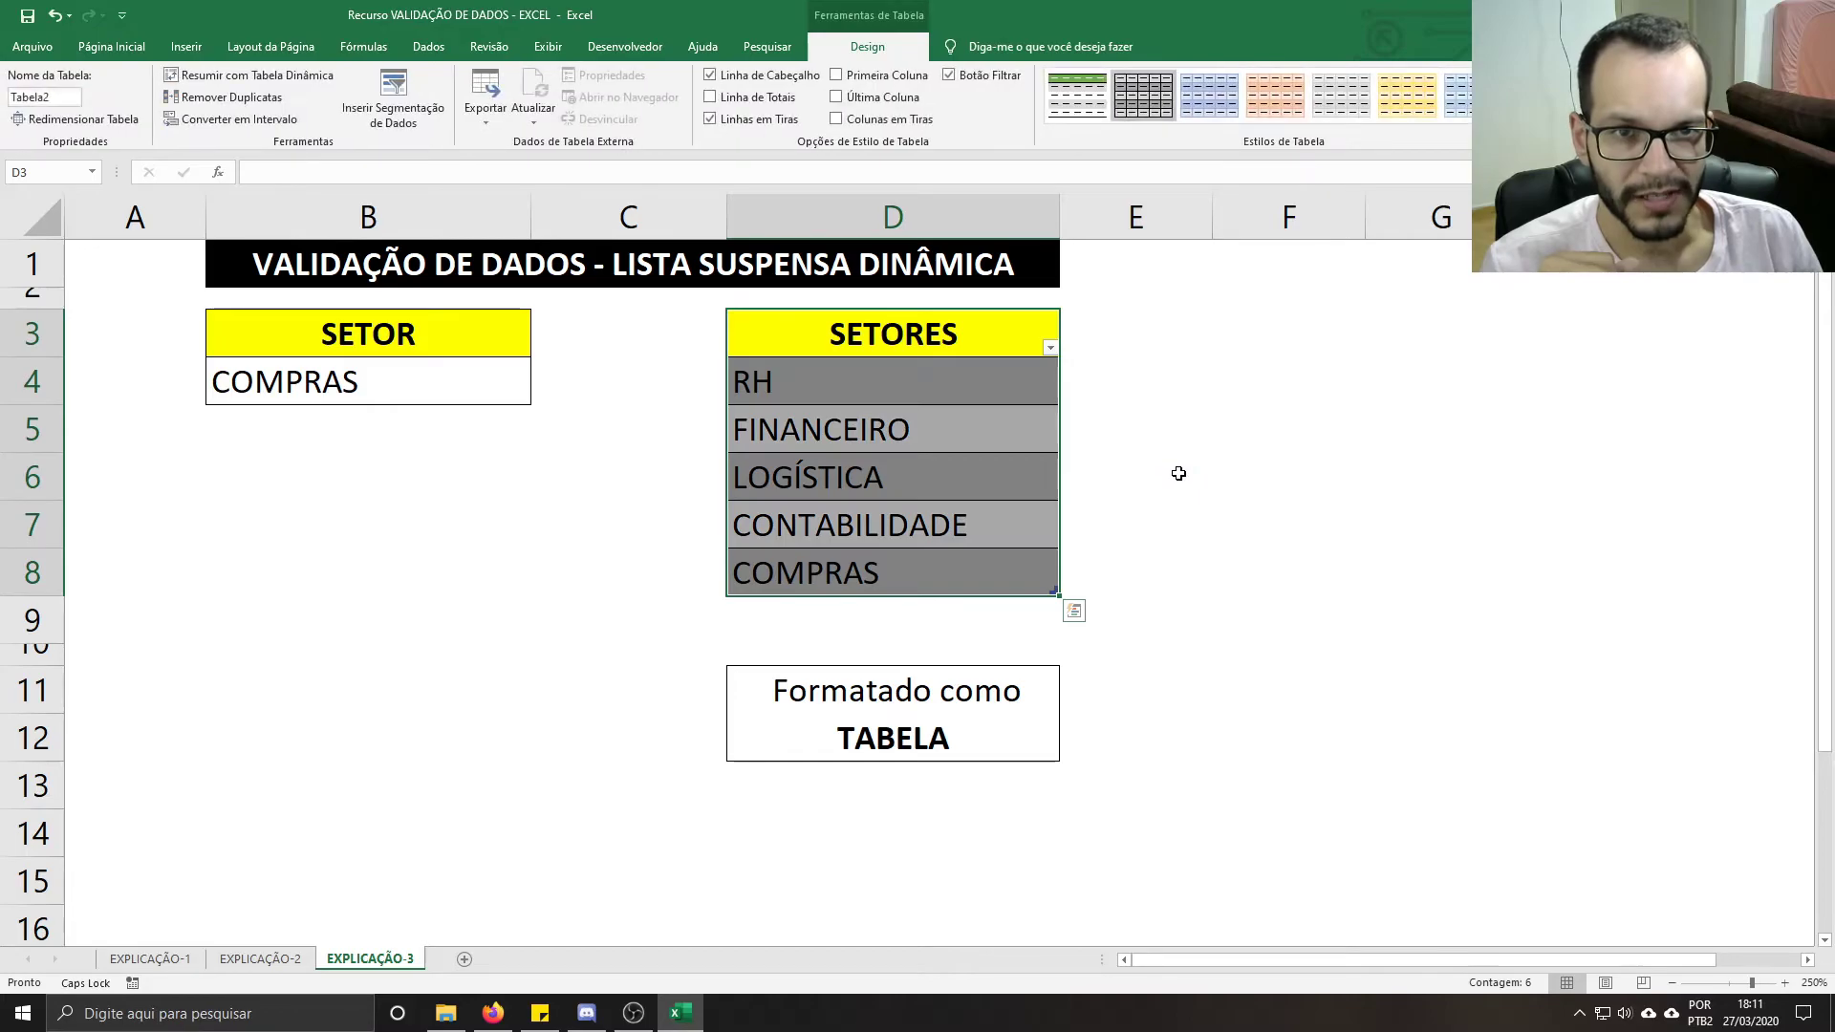
click(1150, 433)
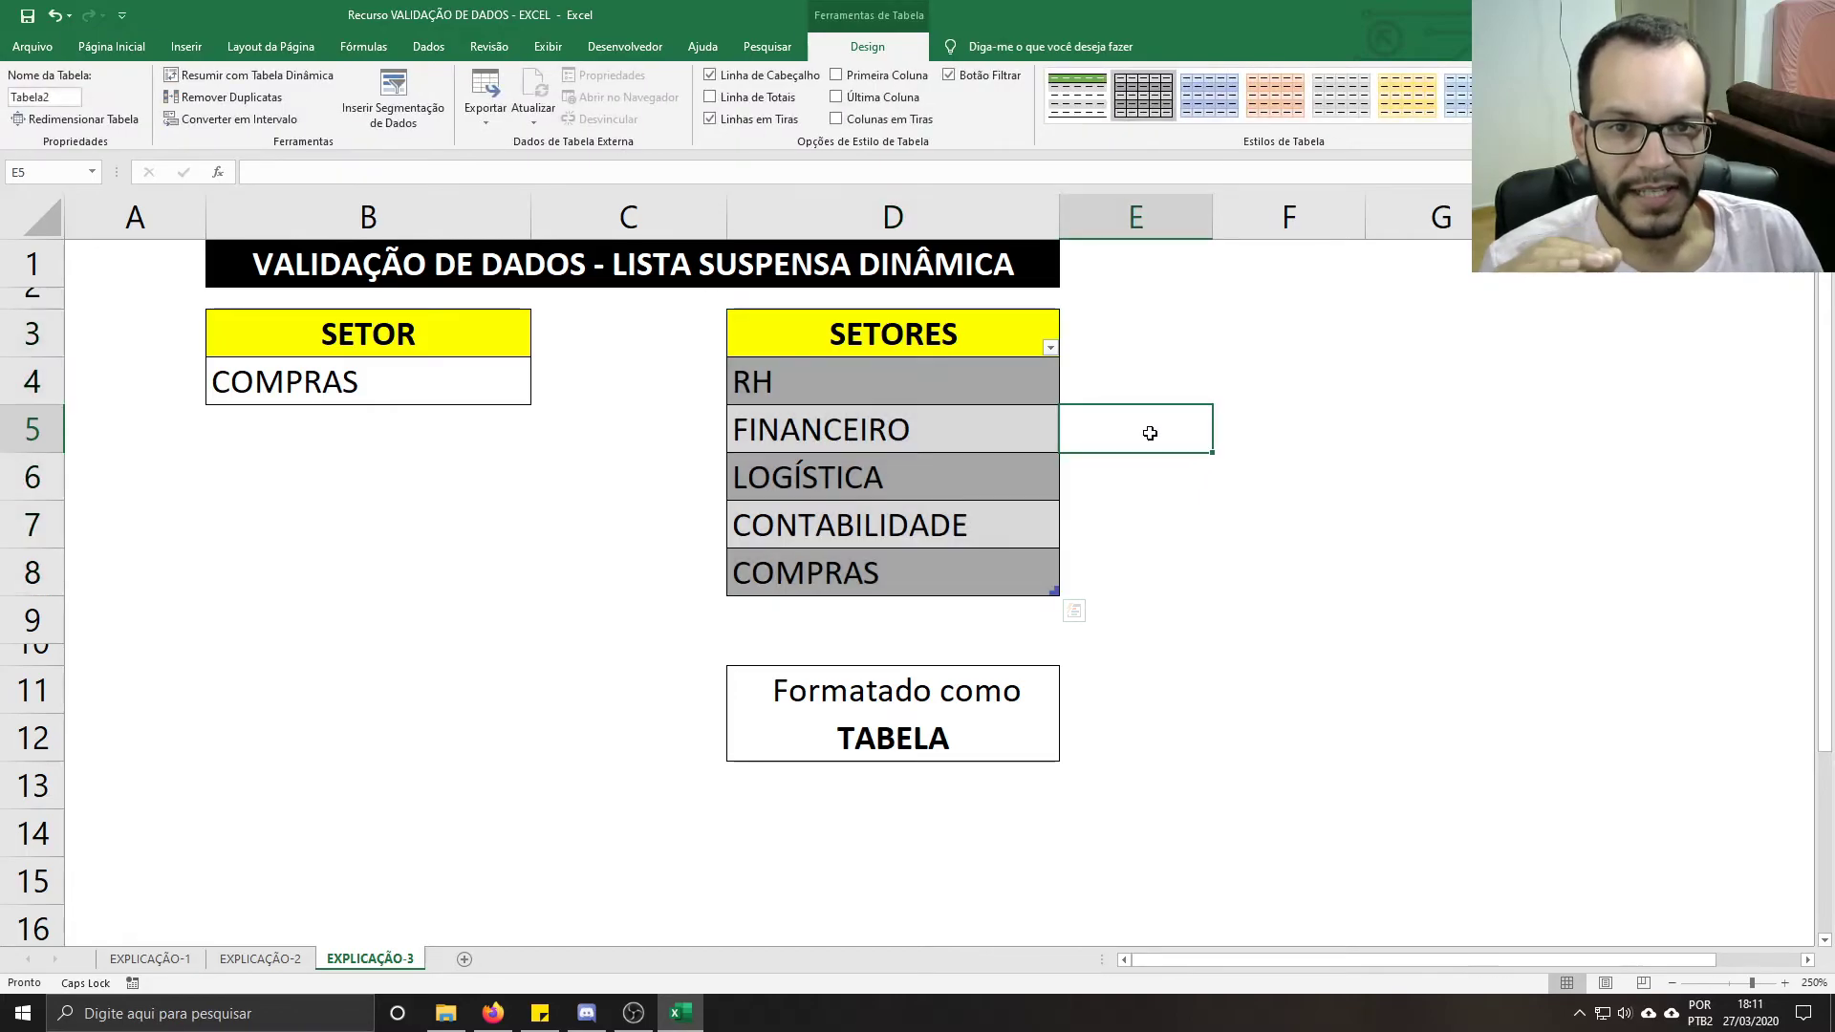
click(946, 384)
Step: Add list validation to SETOR cell B4 with the source =$D$4:$D$8 and check its drop-down options
click(449, 387)
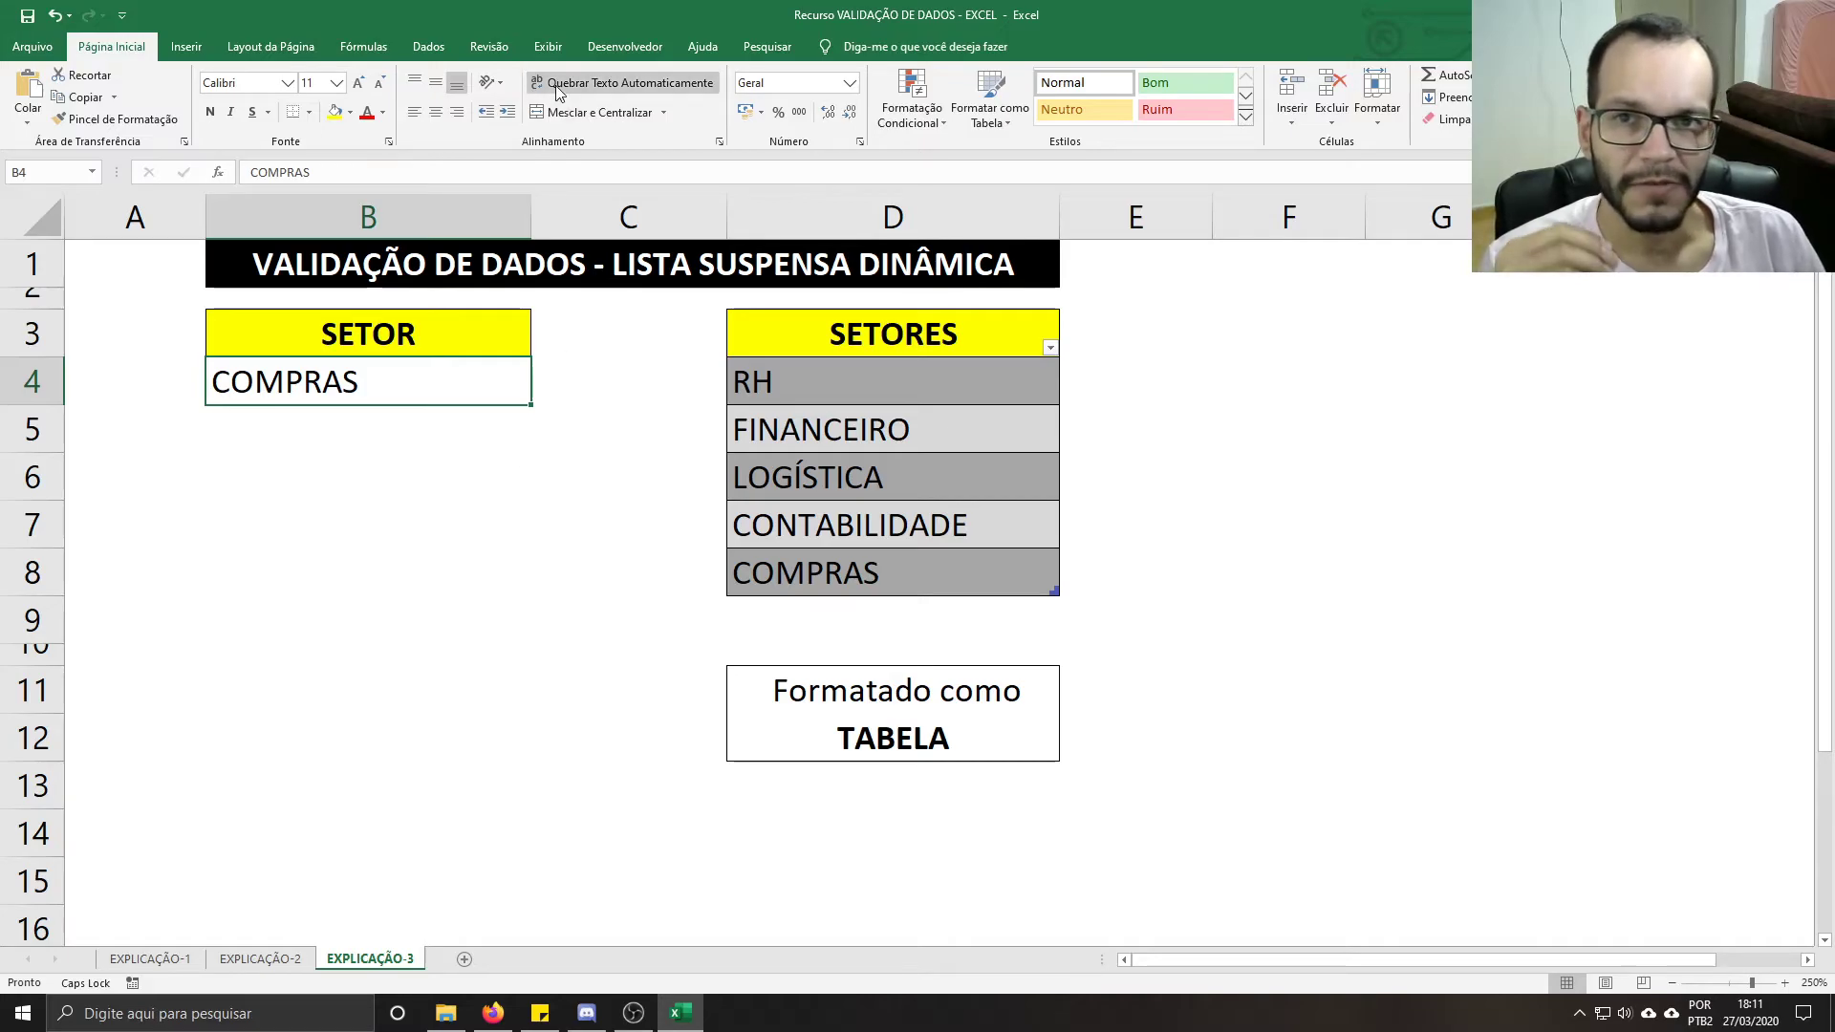
click(428, 47)
click(1070, 82)
click(1086, 380)
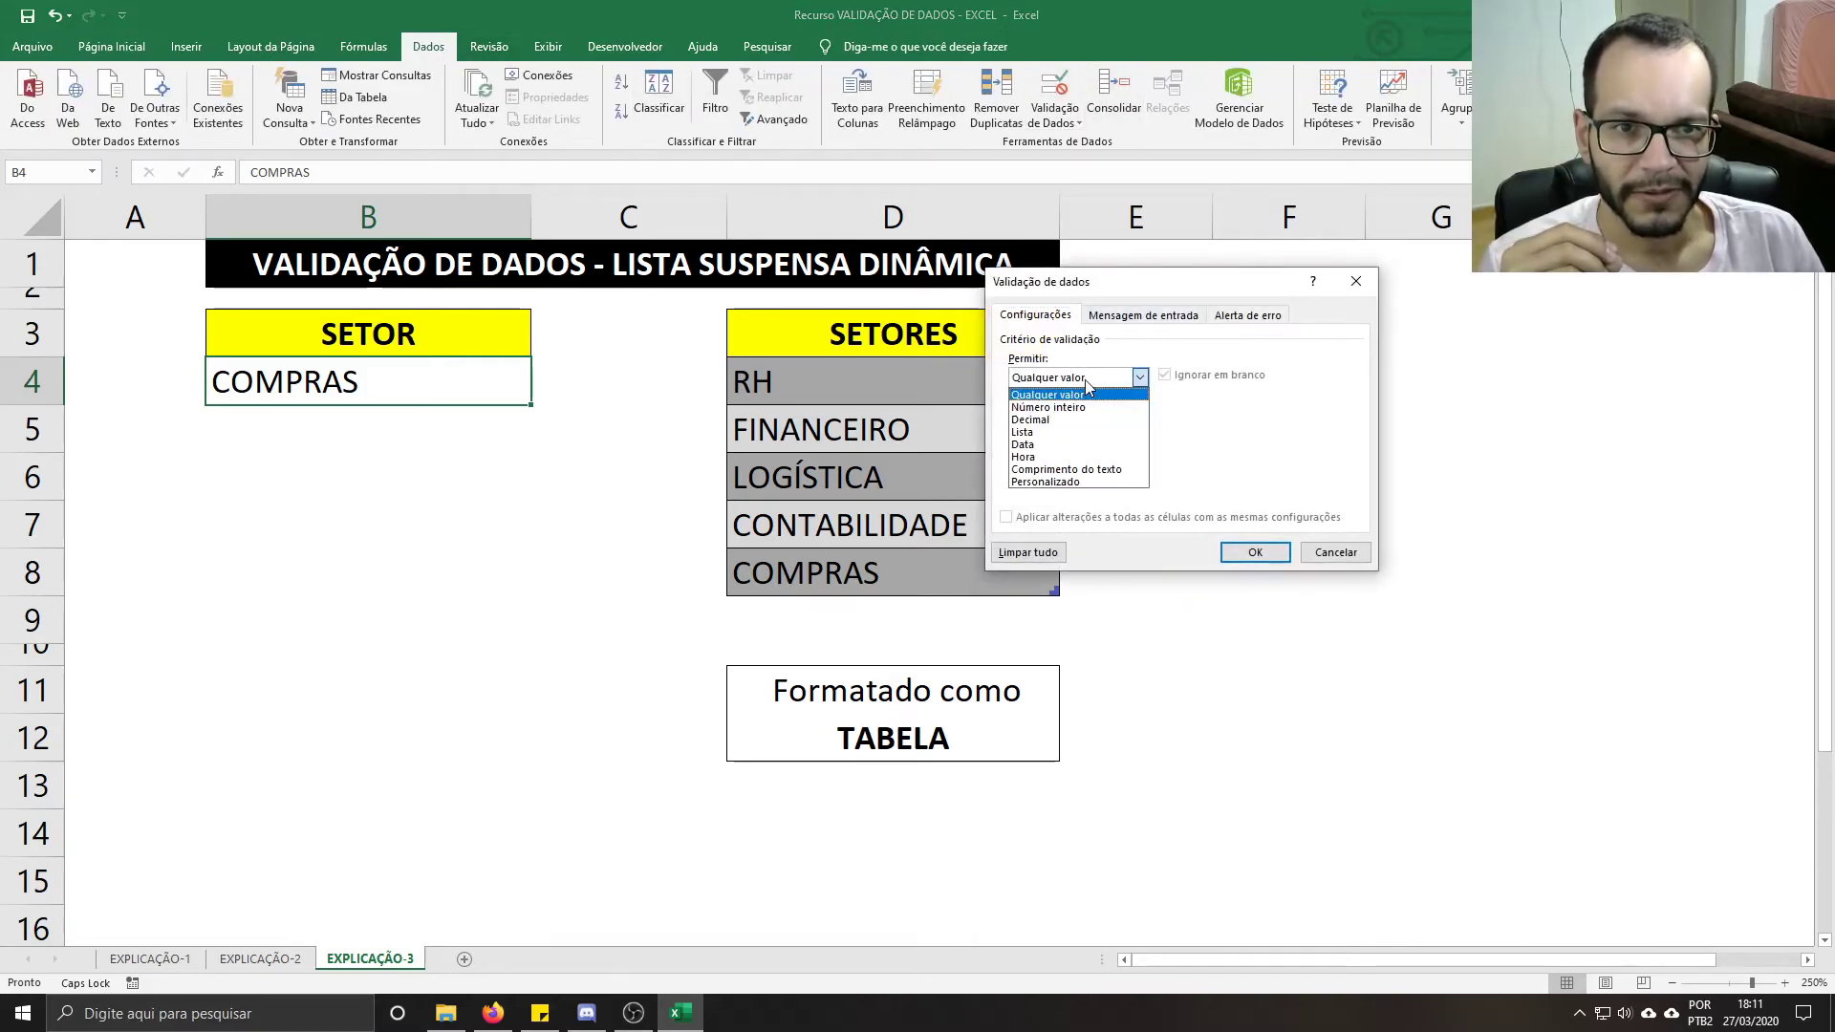
click(1065, 432)
click(1058, 455)
text(=)
drag(1095, 287, 1178, 317)
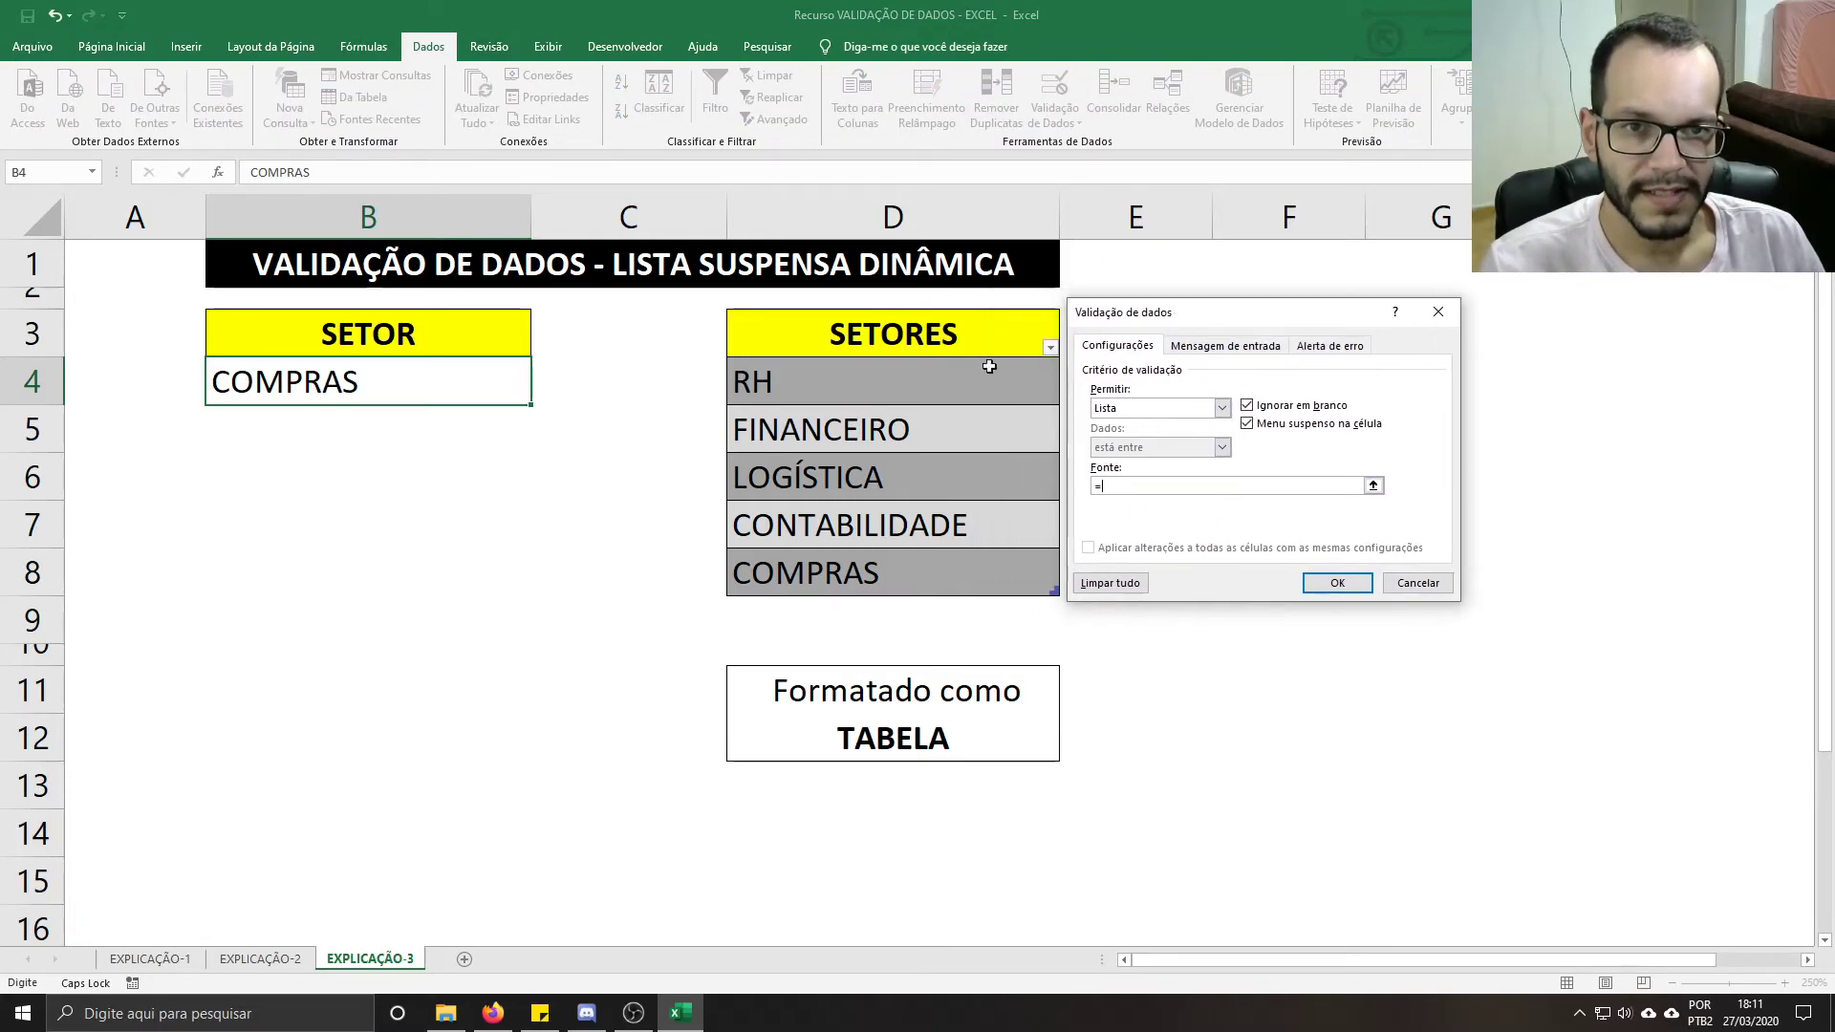
drag(879, 391, 1055, 593)
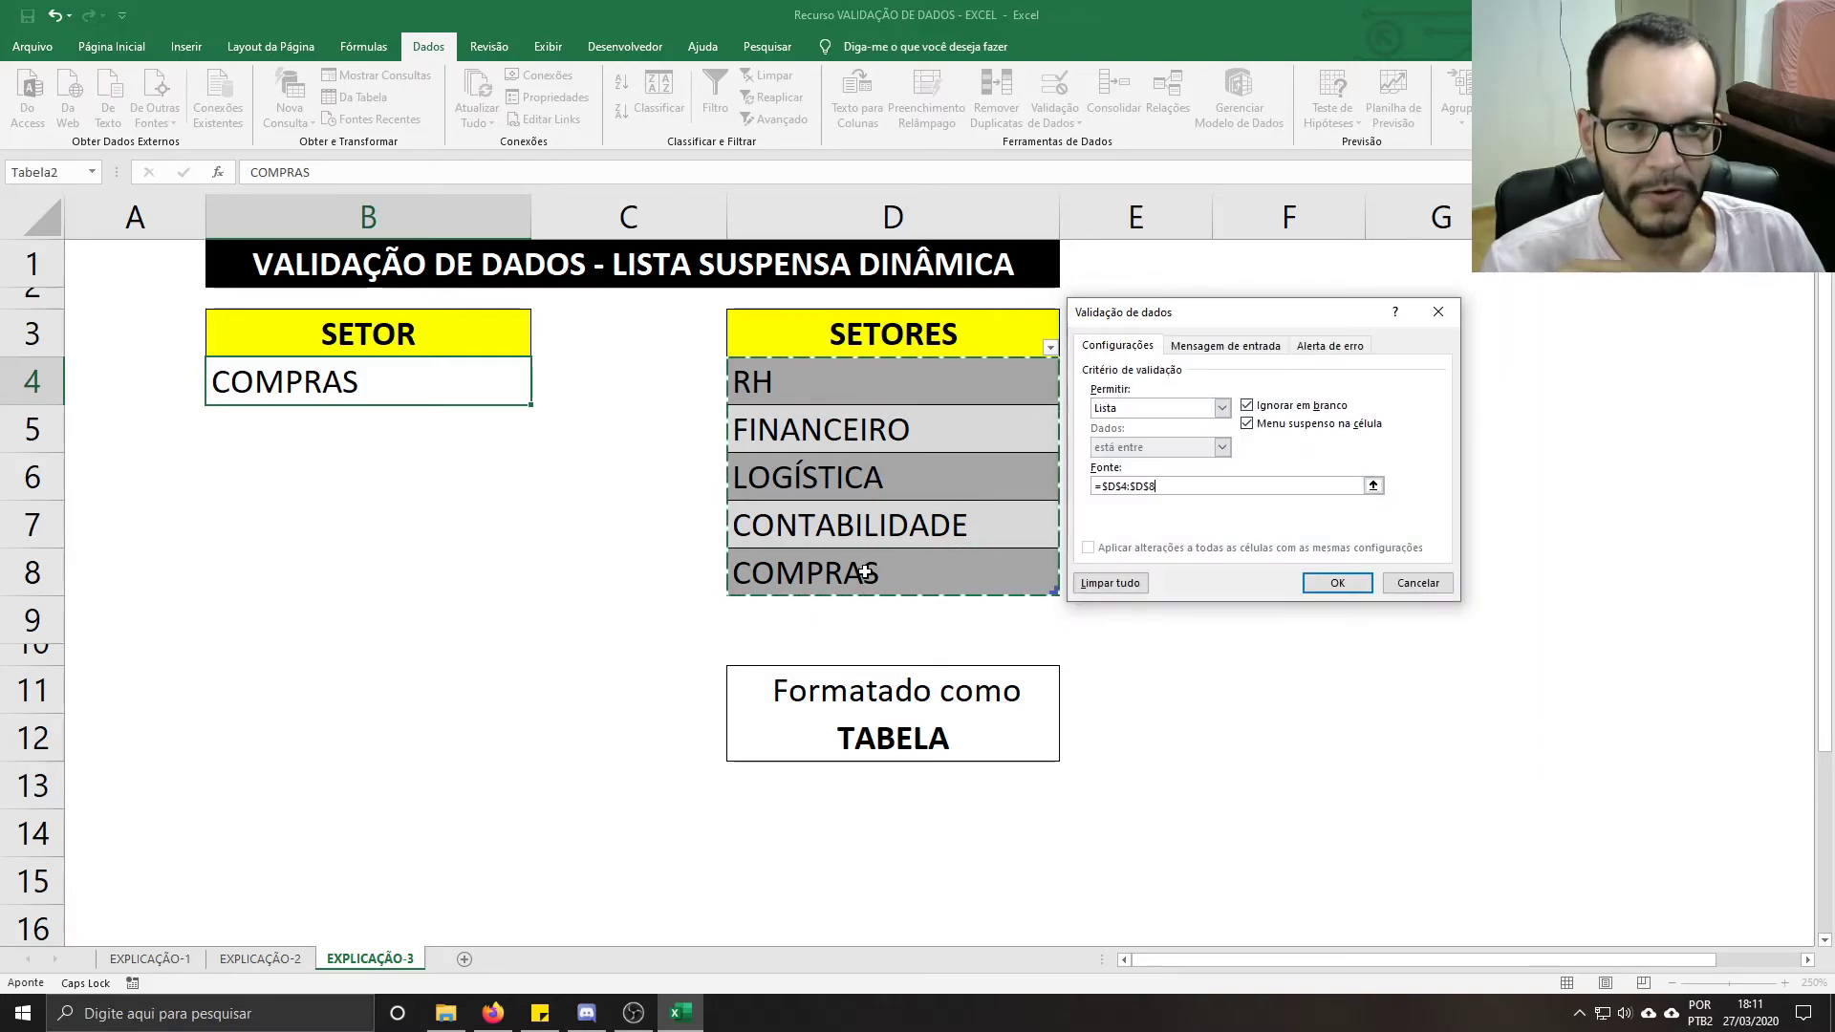
click(1336, 583)
click(539, 397)
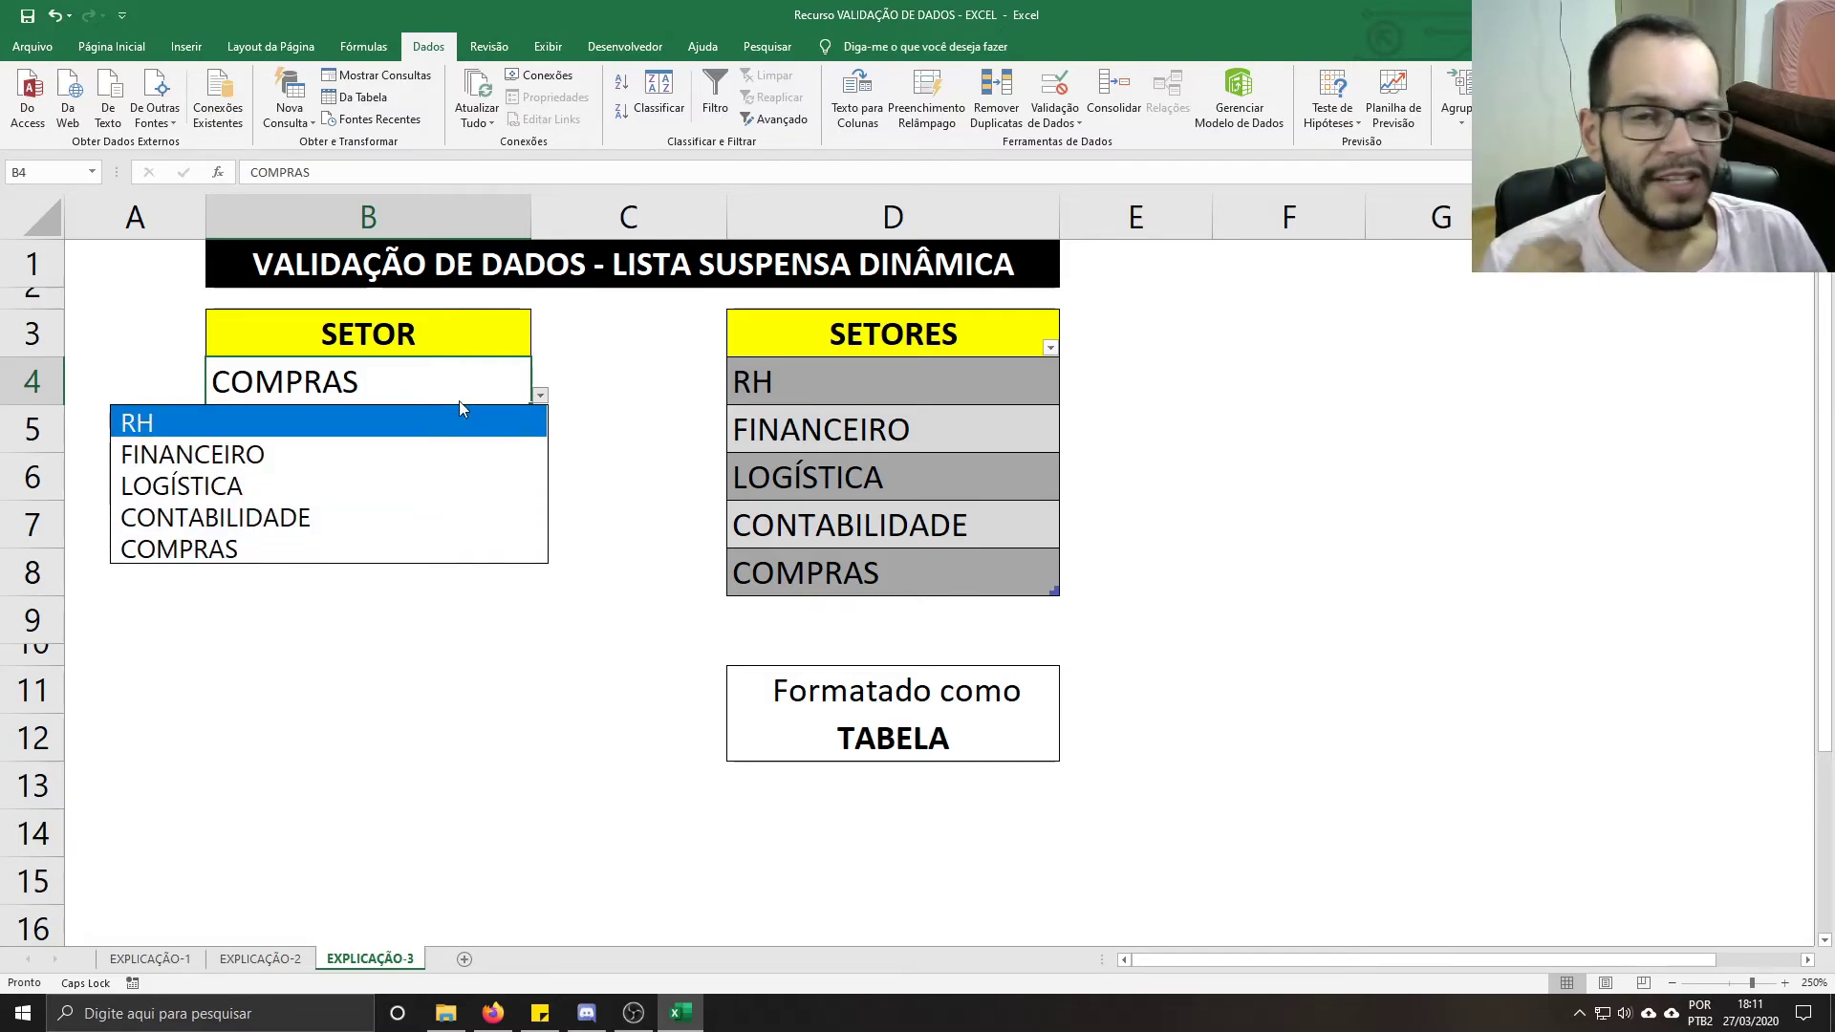
click(638, 440)
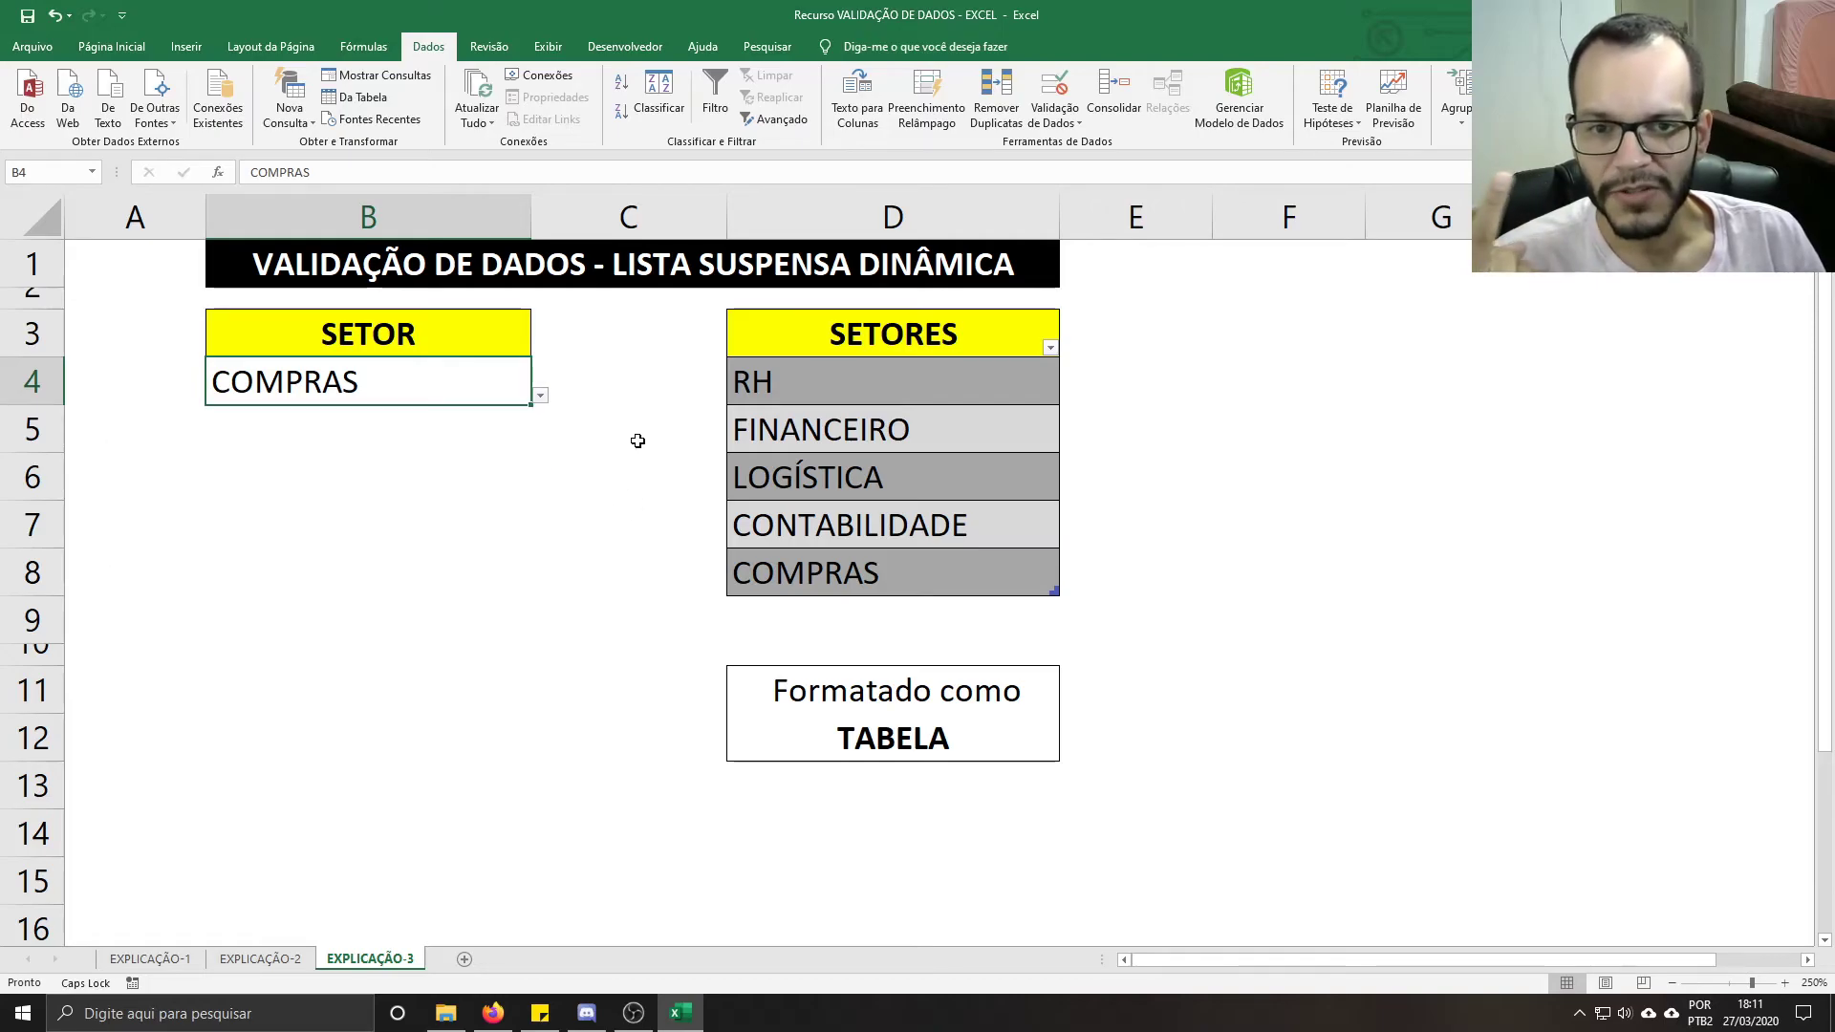
Step: Add ATENDIMENTO in cell D9, directly below the last entry of the SETORES table
click(815, 612)
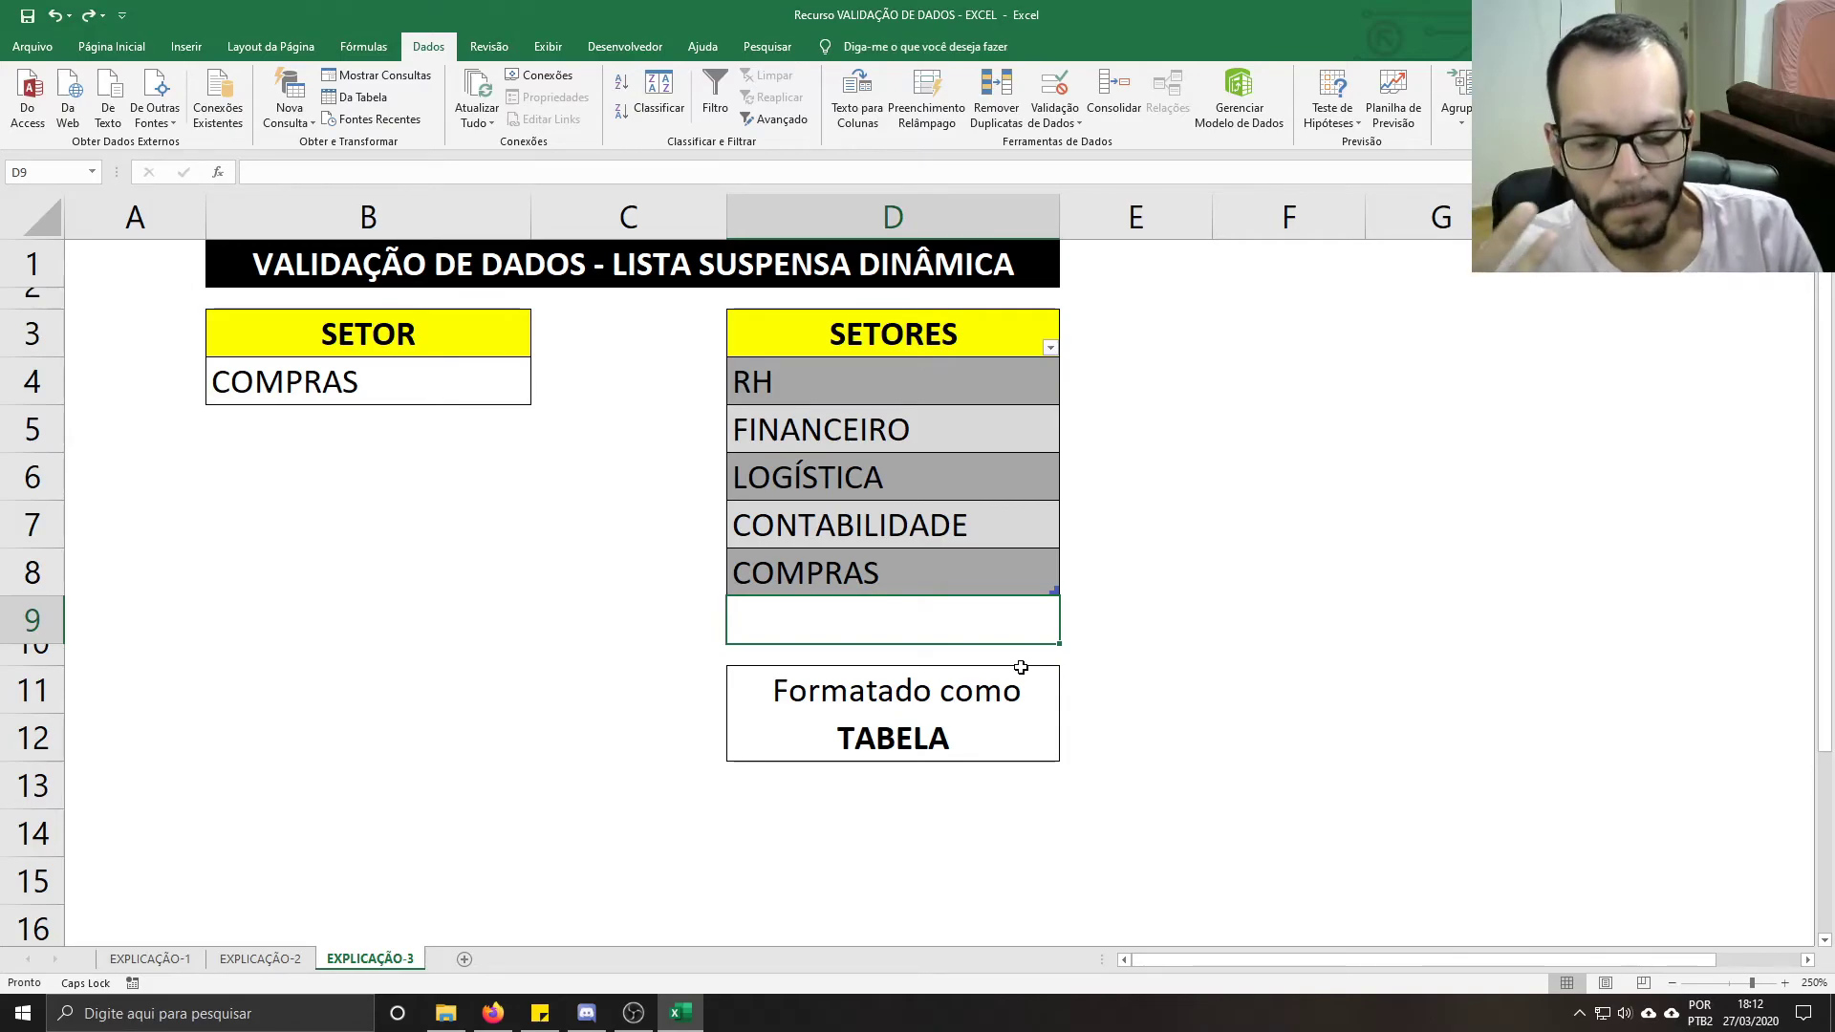
text(A)
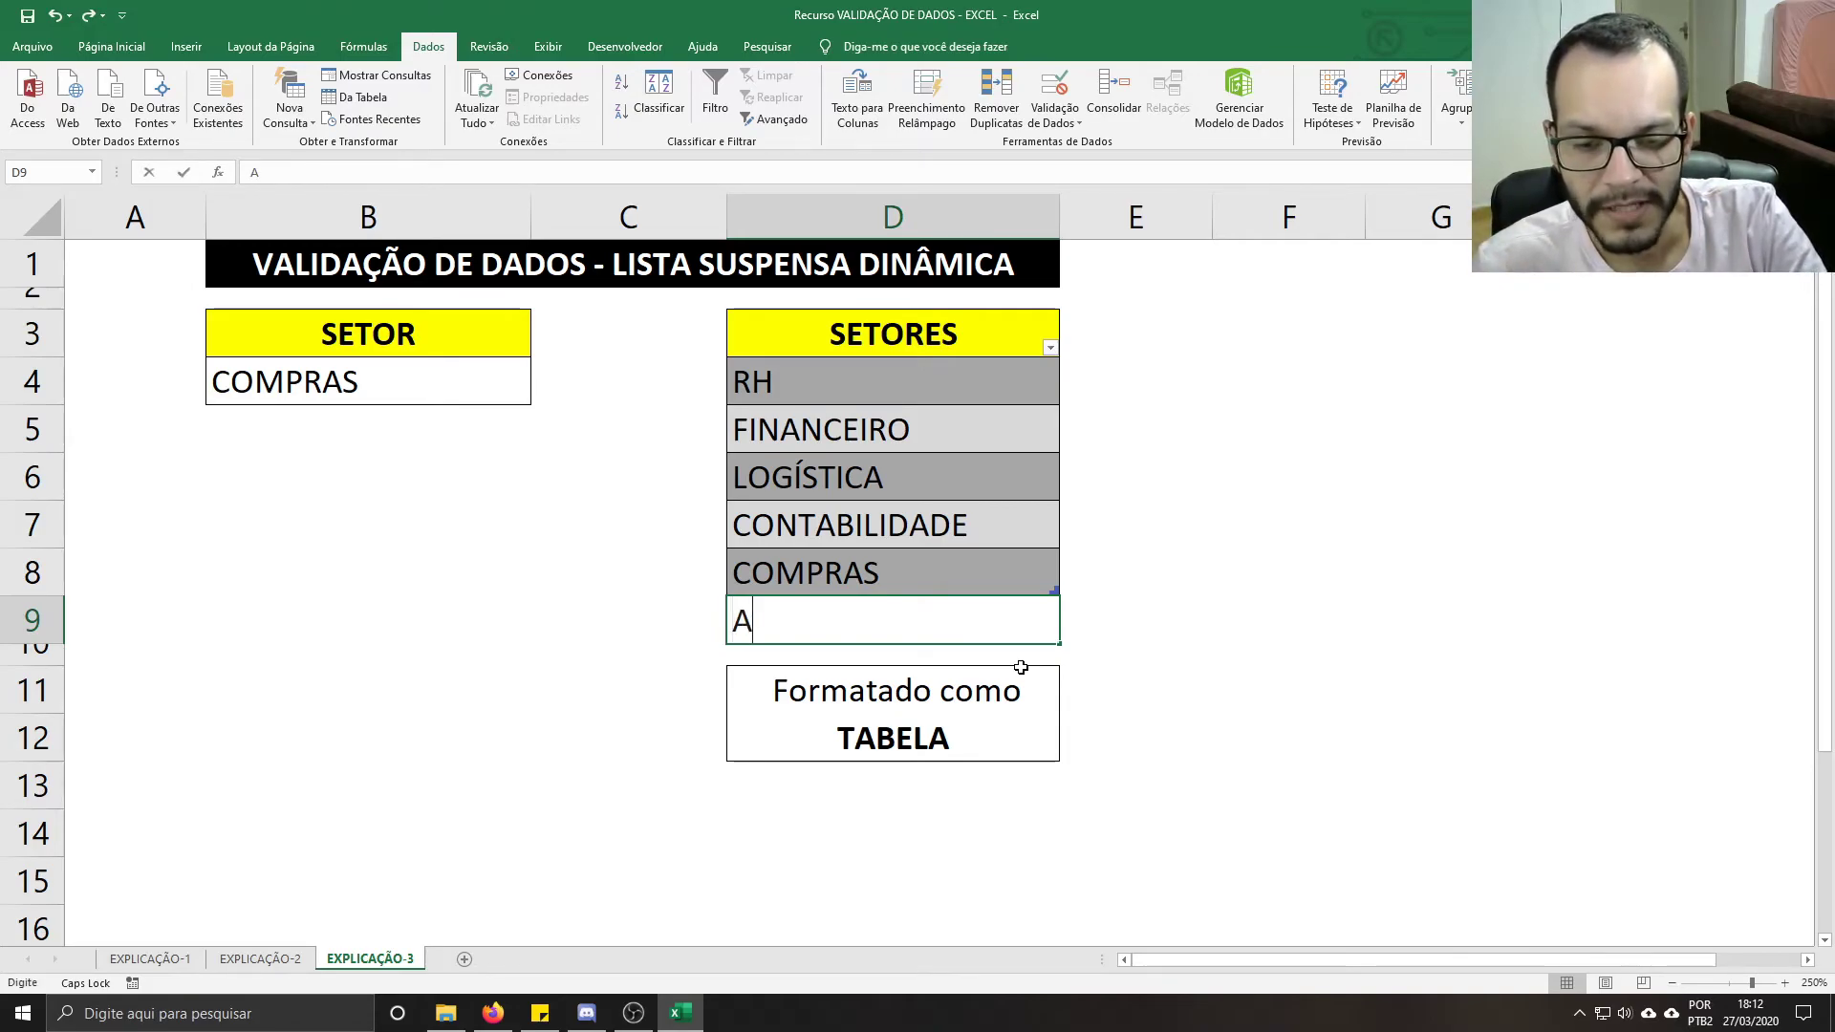
text(TENDIMENTI)
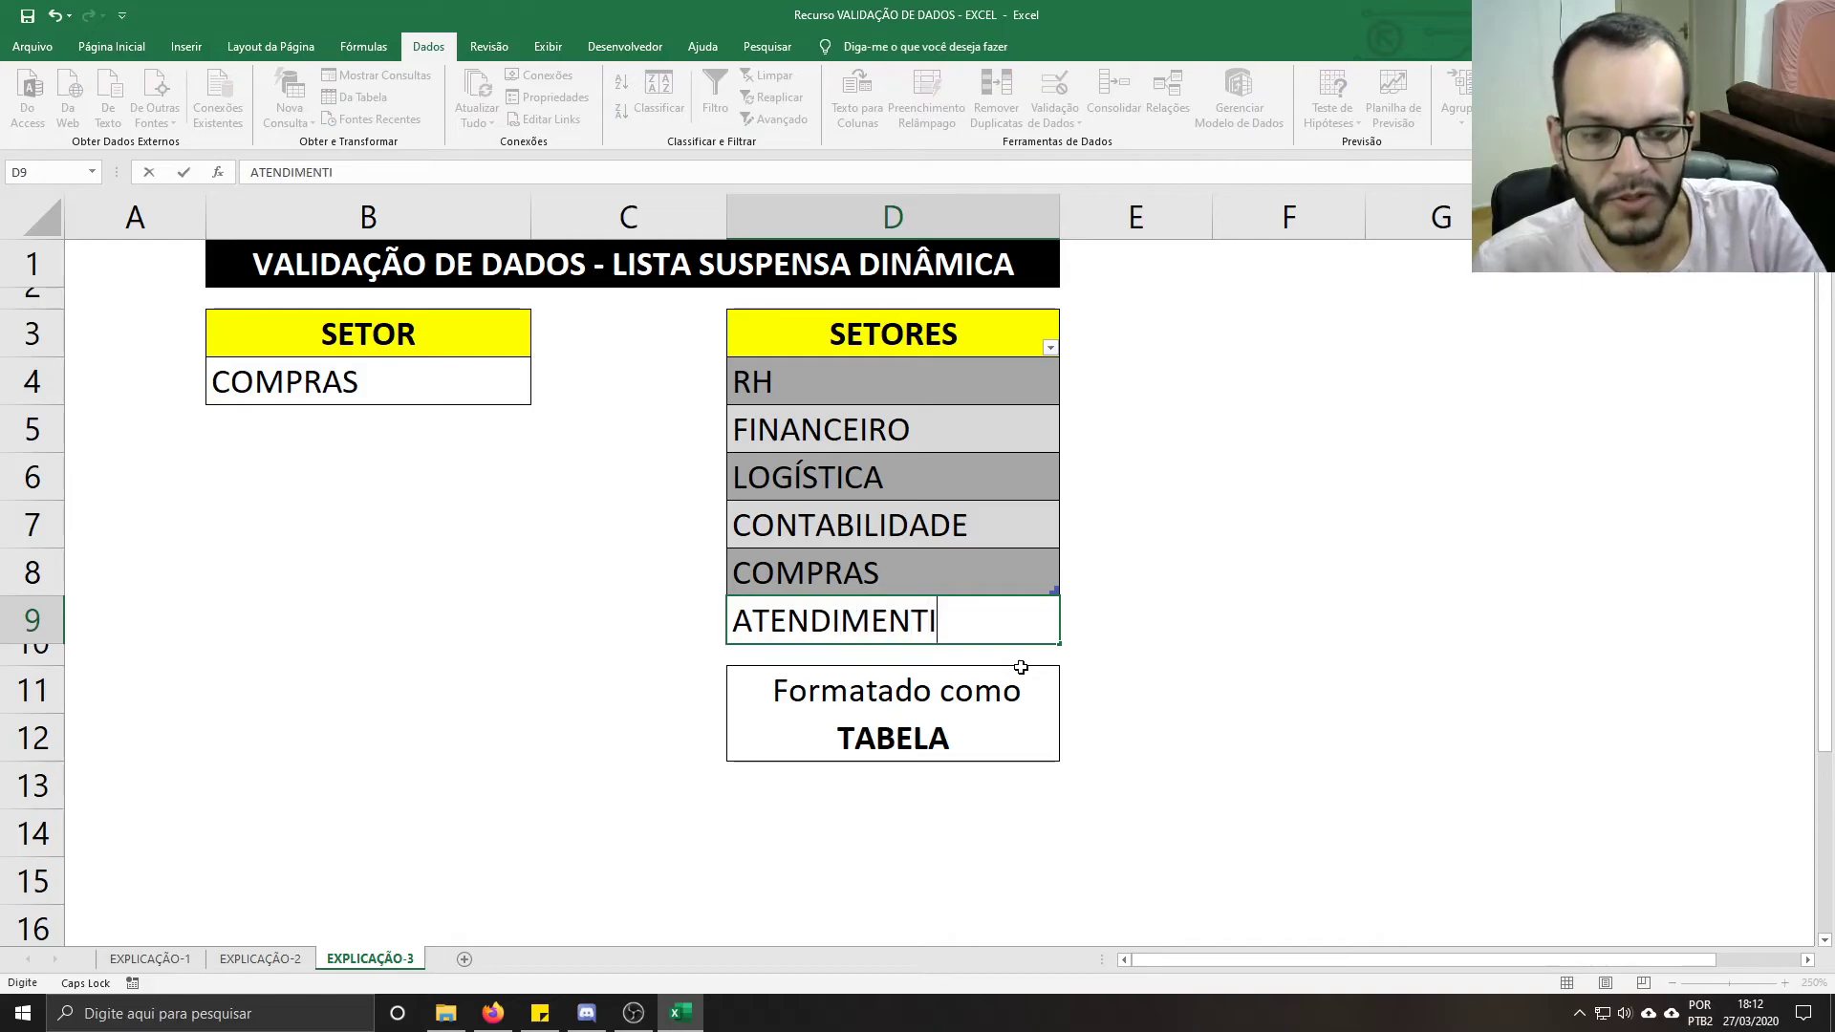
key(BackSpace)
text(O)
key(Return)
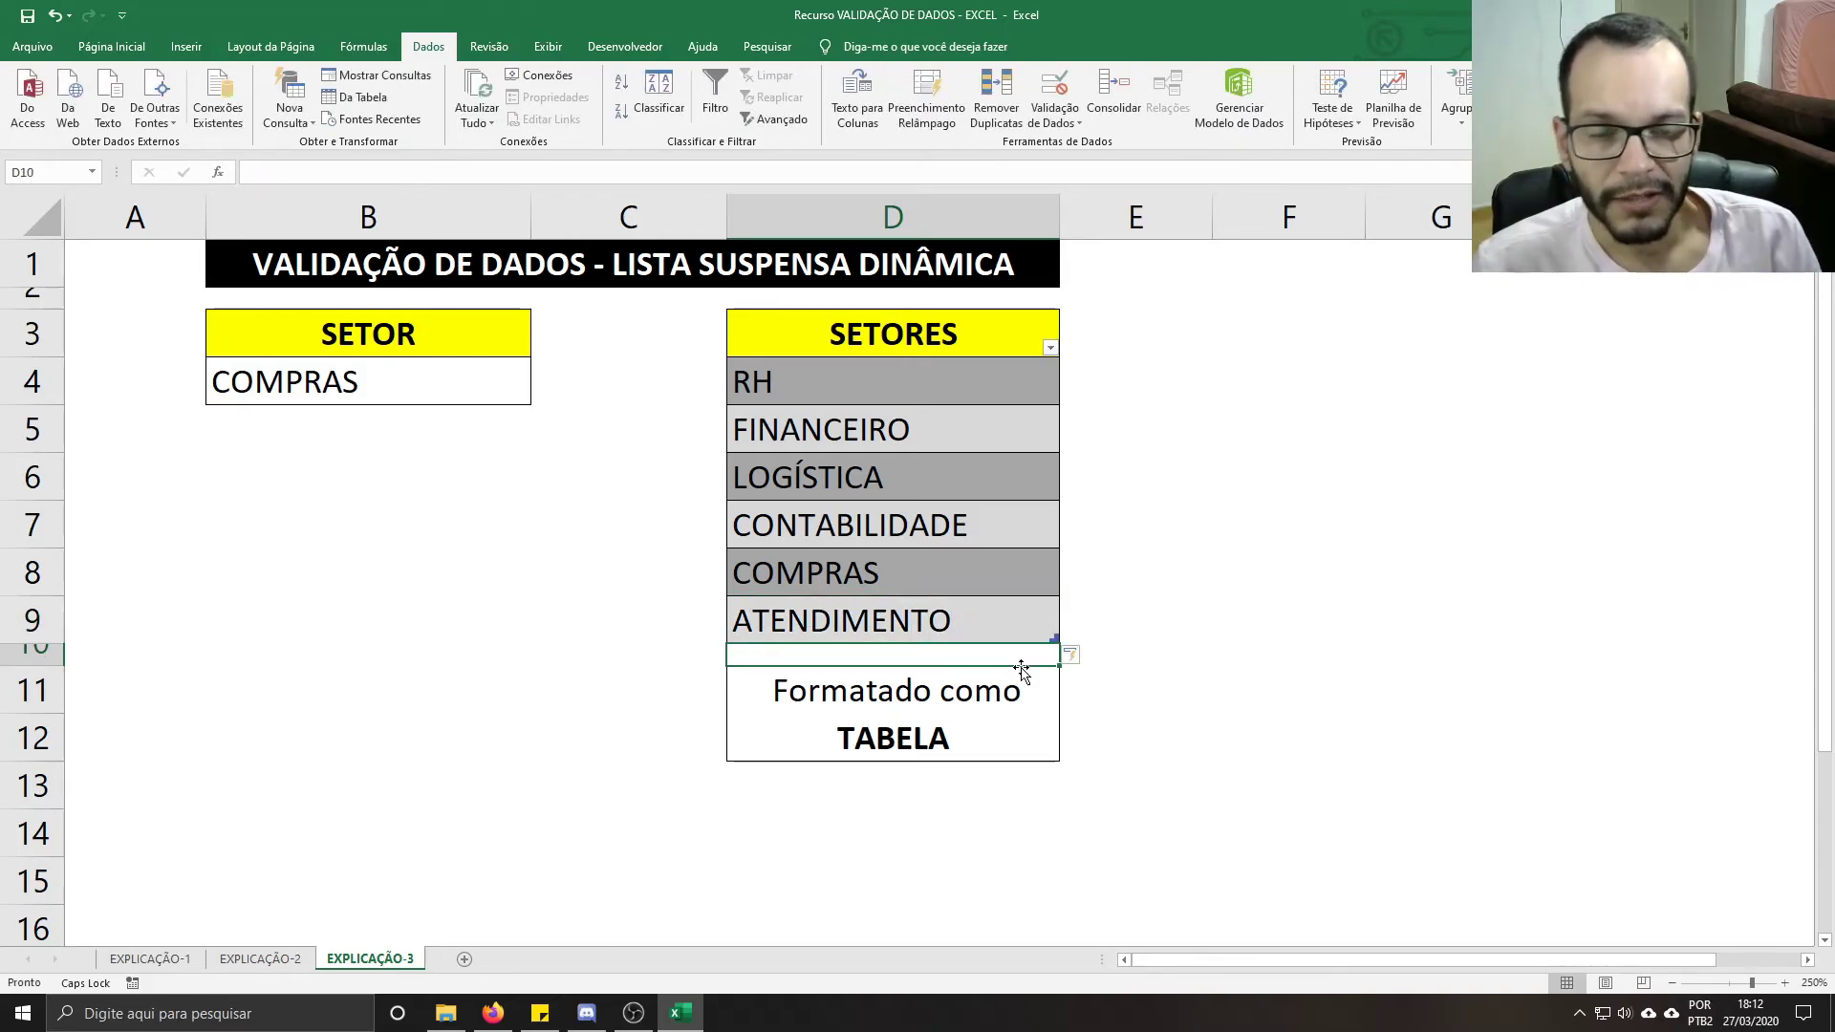
Step: Inspect cells D8 and D9 to compare the new entry's formatting with the rest of the SETORES table
click(999, 619)
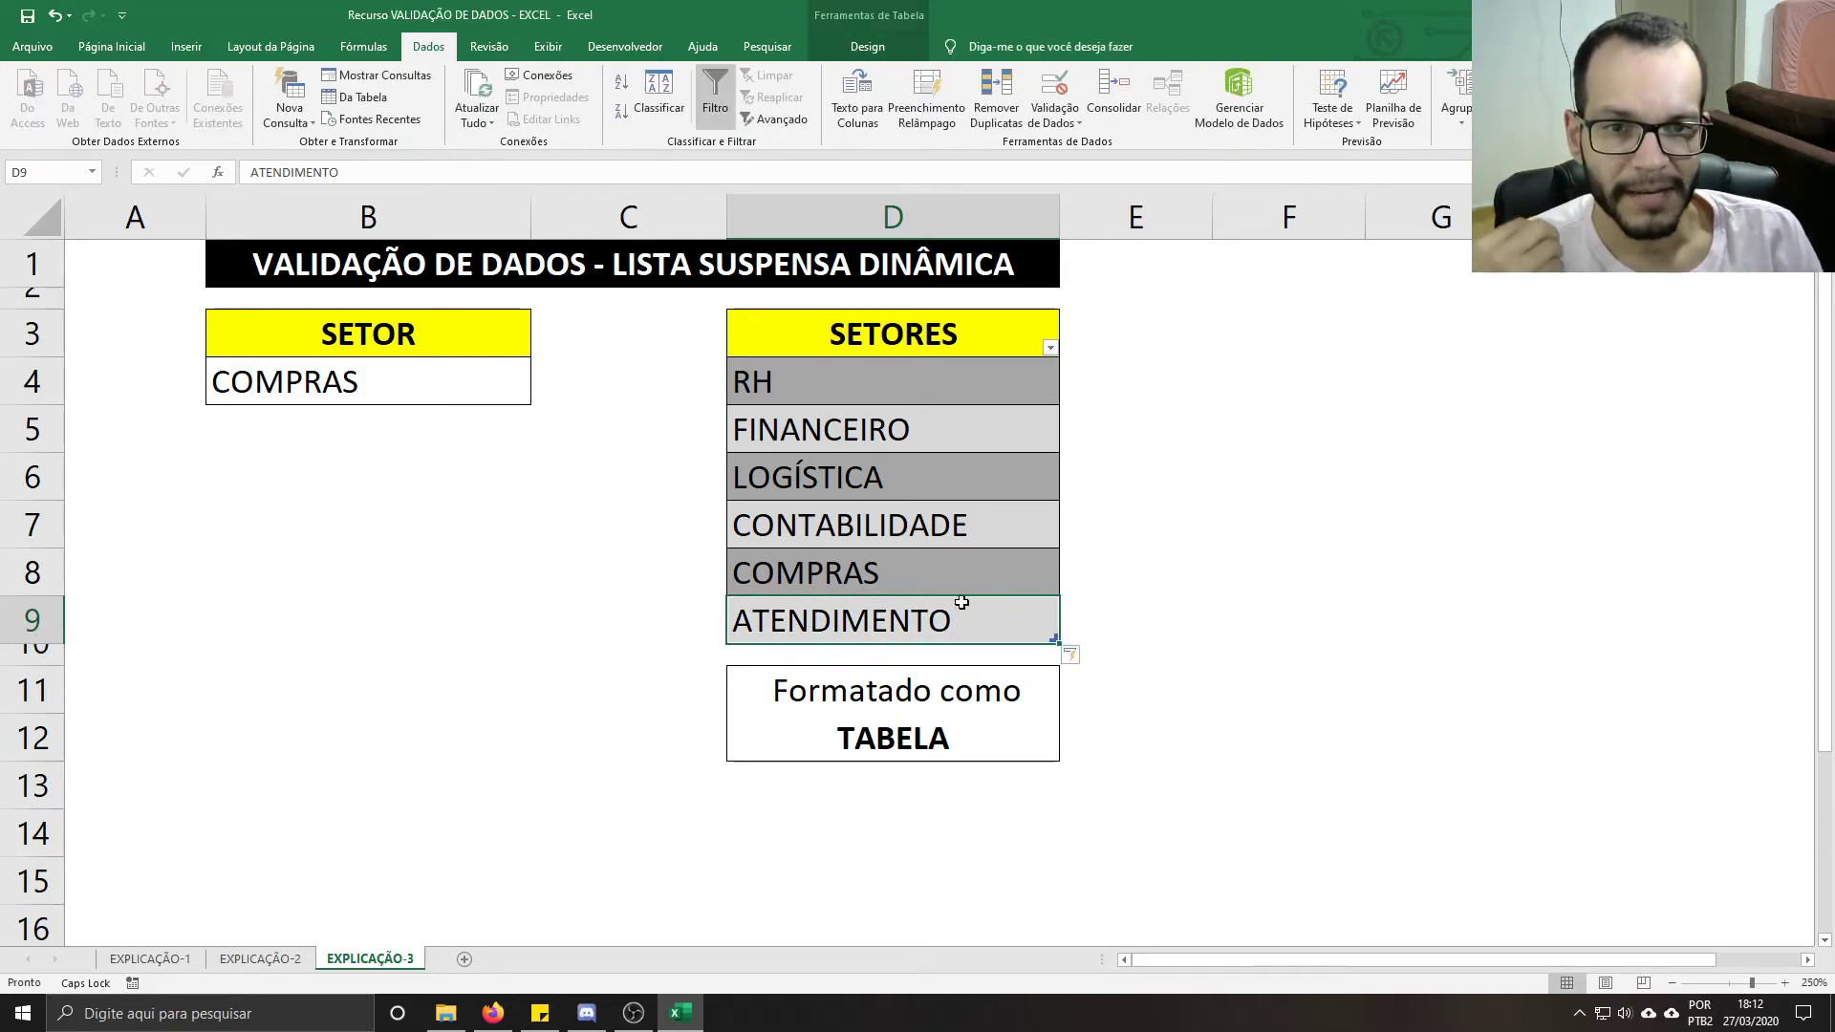
click(946, 567)
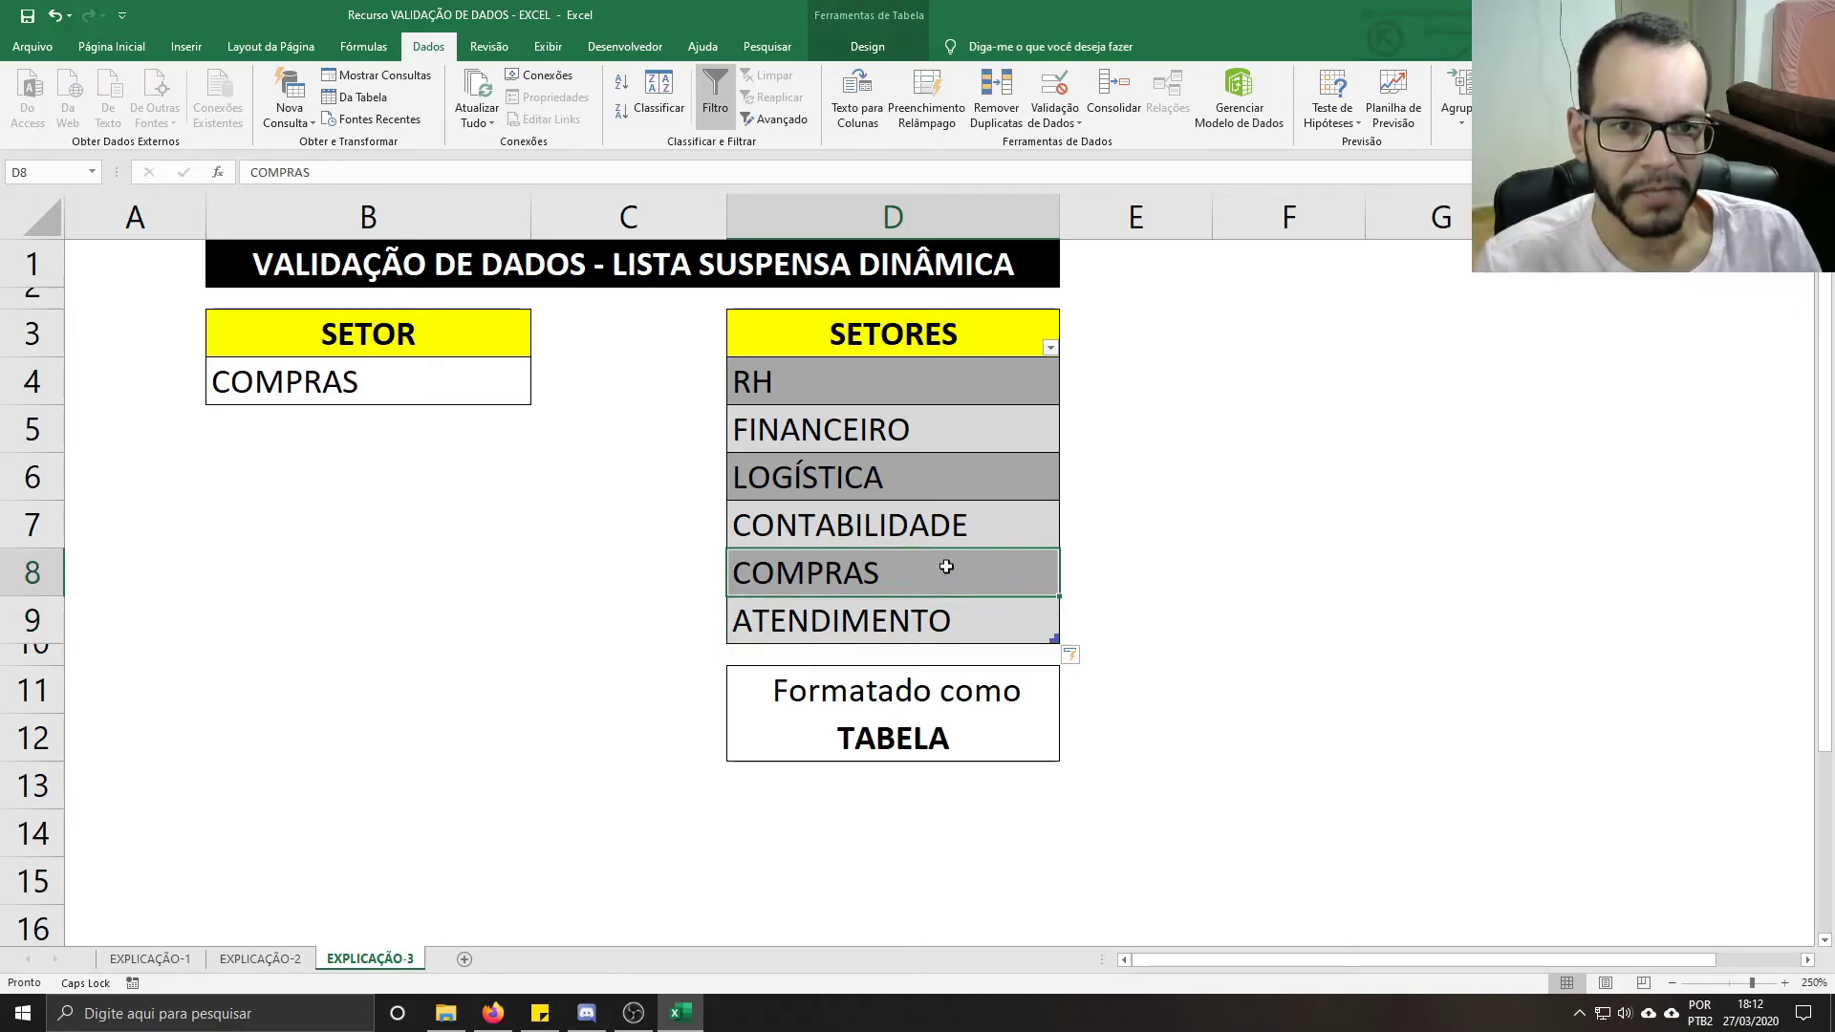
click(966, 627)
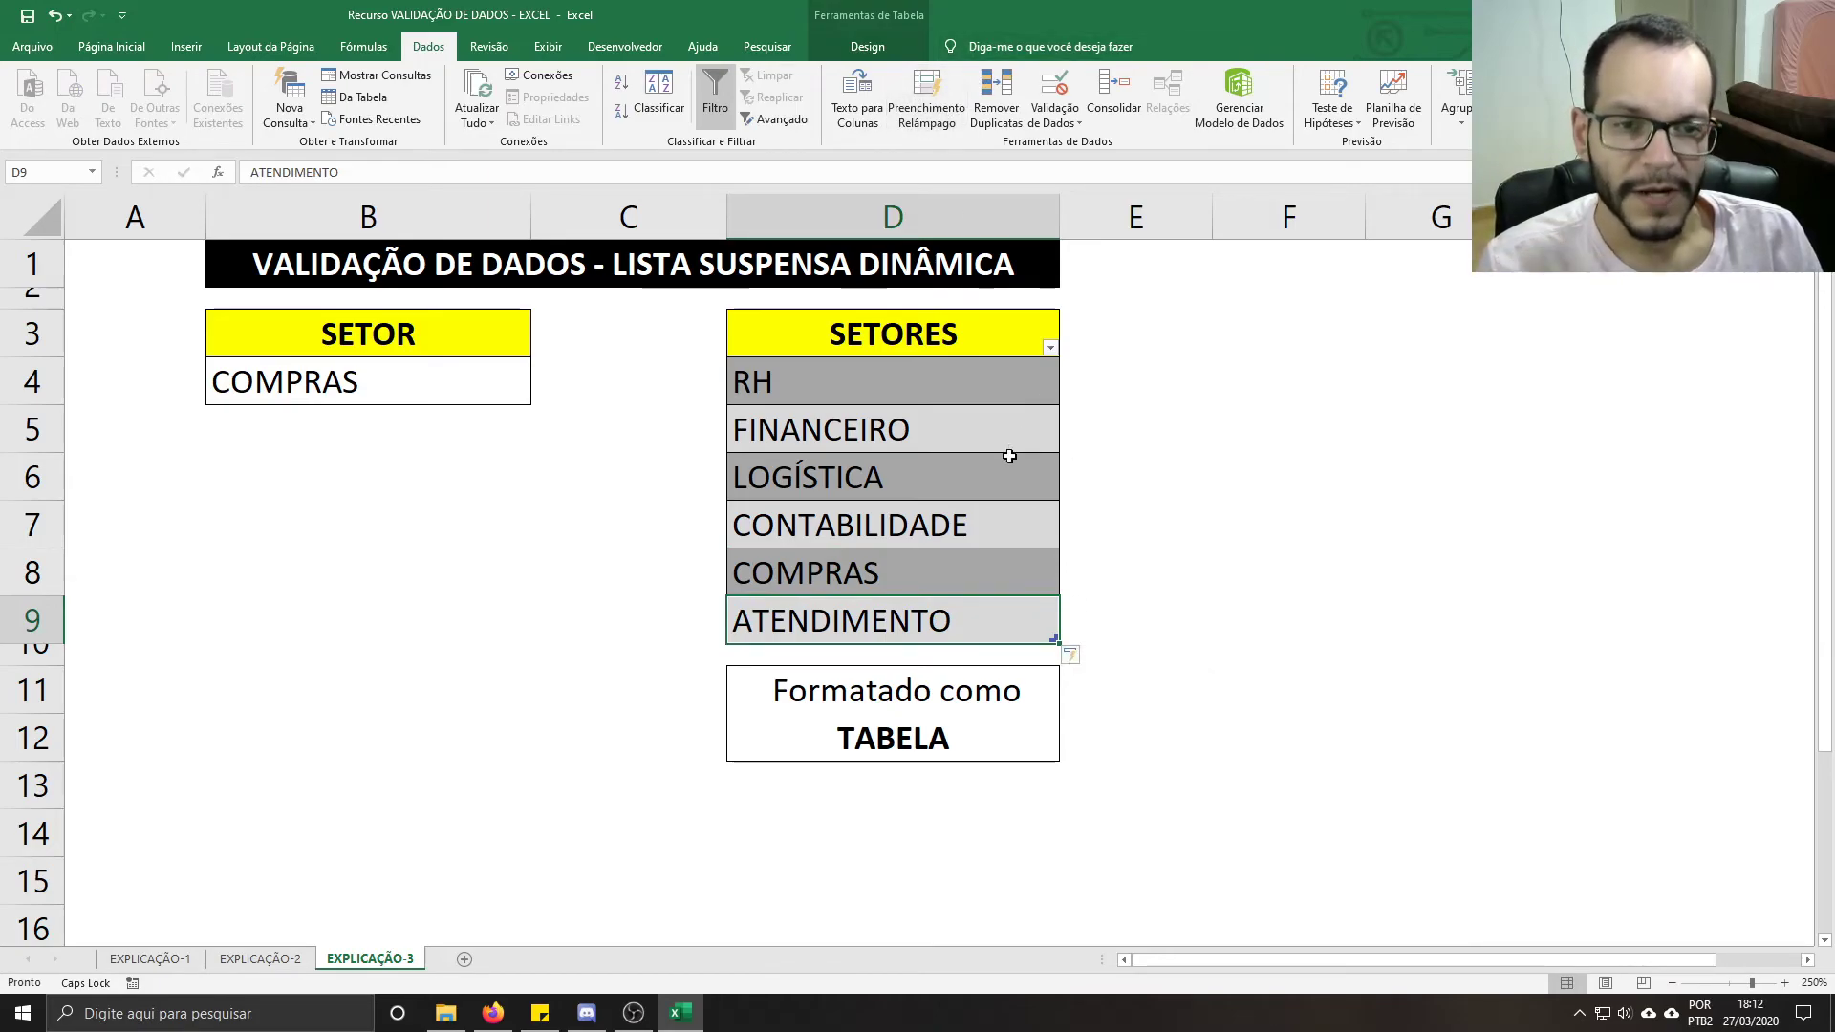
click(950, 575)
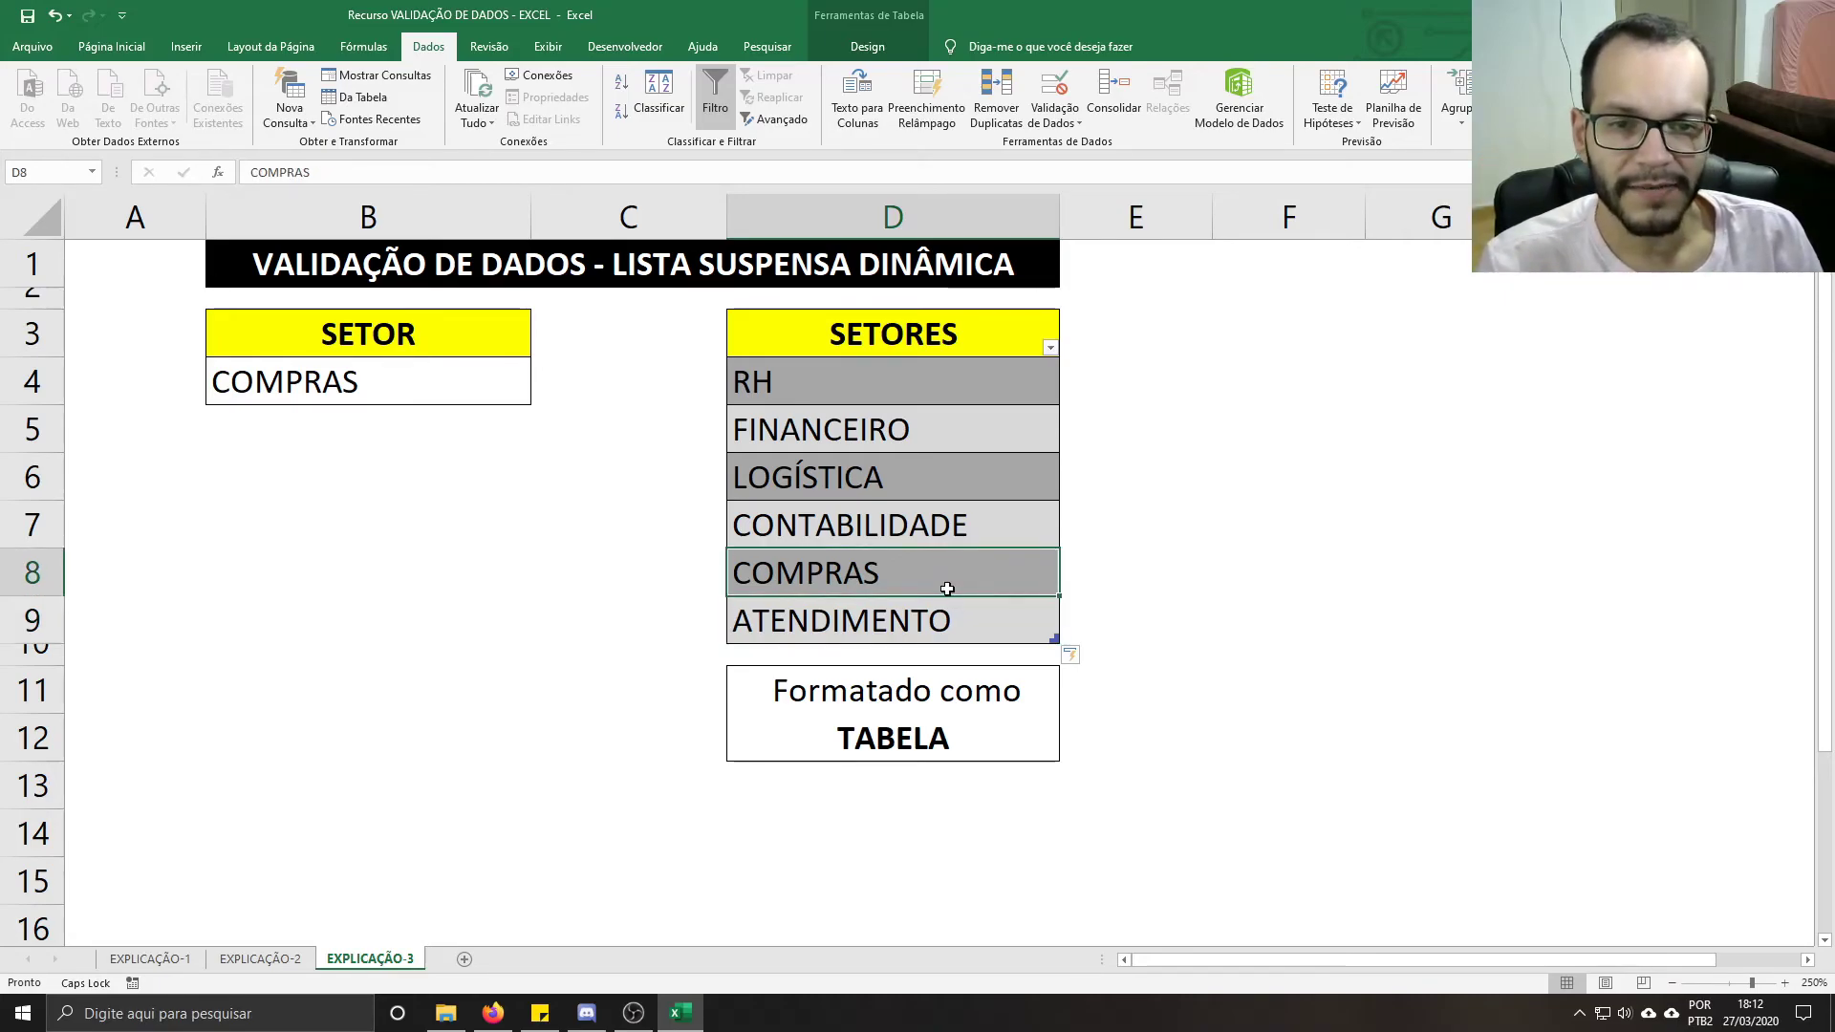
click(866, 617)
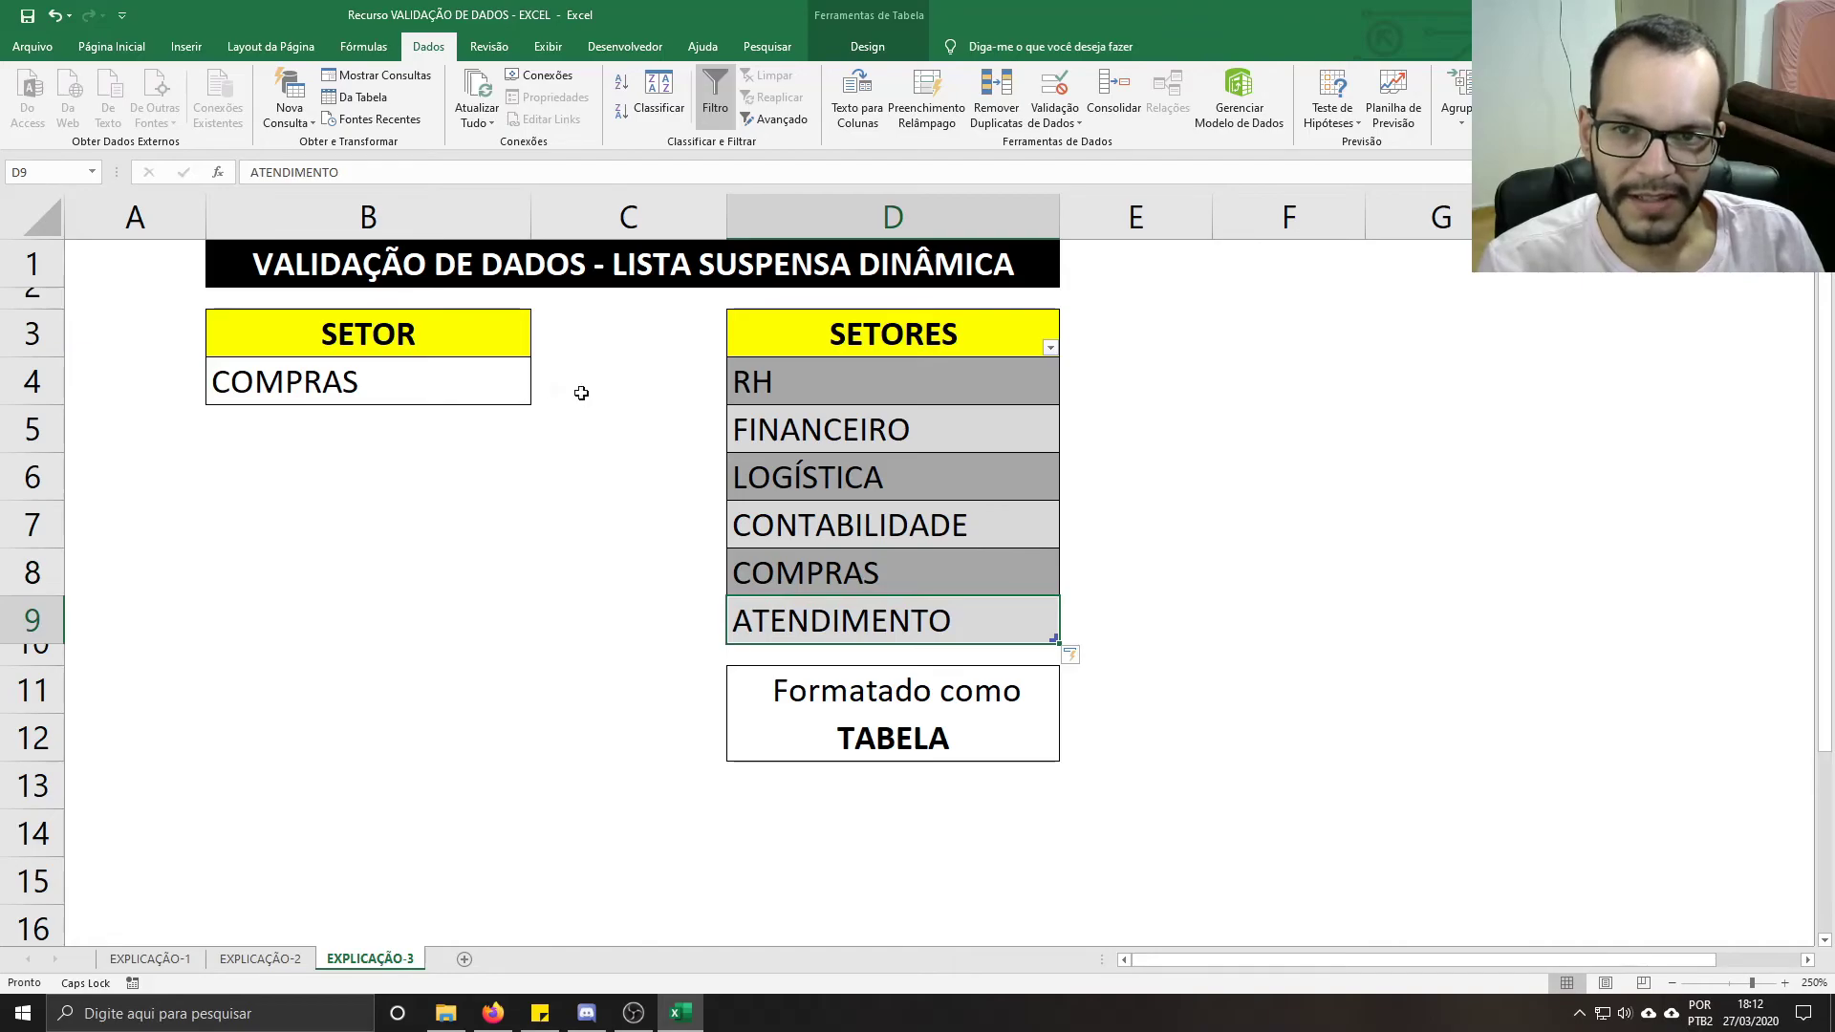
Step: Check the drop-down list in SETOR cell B4 against the SETORES table entries in D4:D9
click(474, 385)
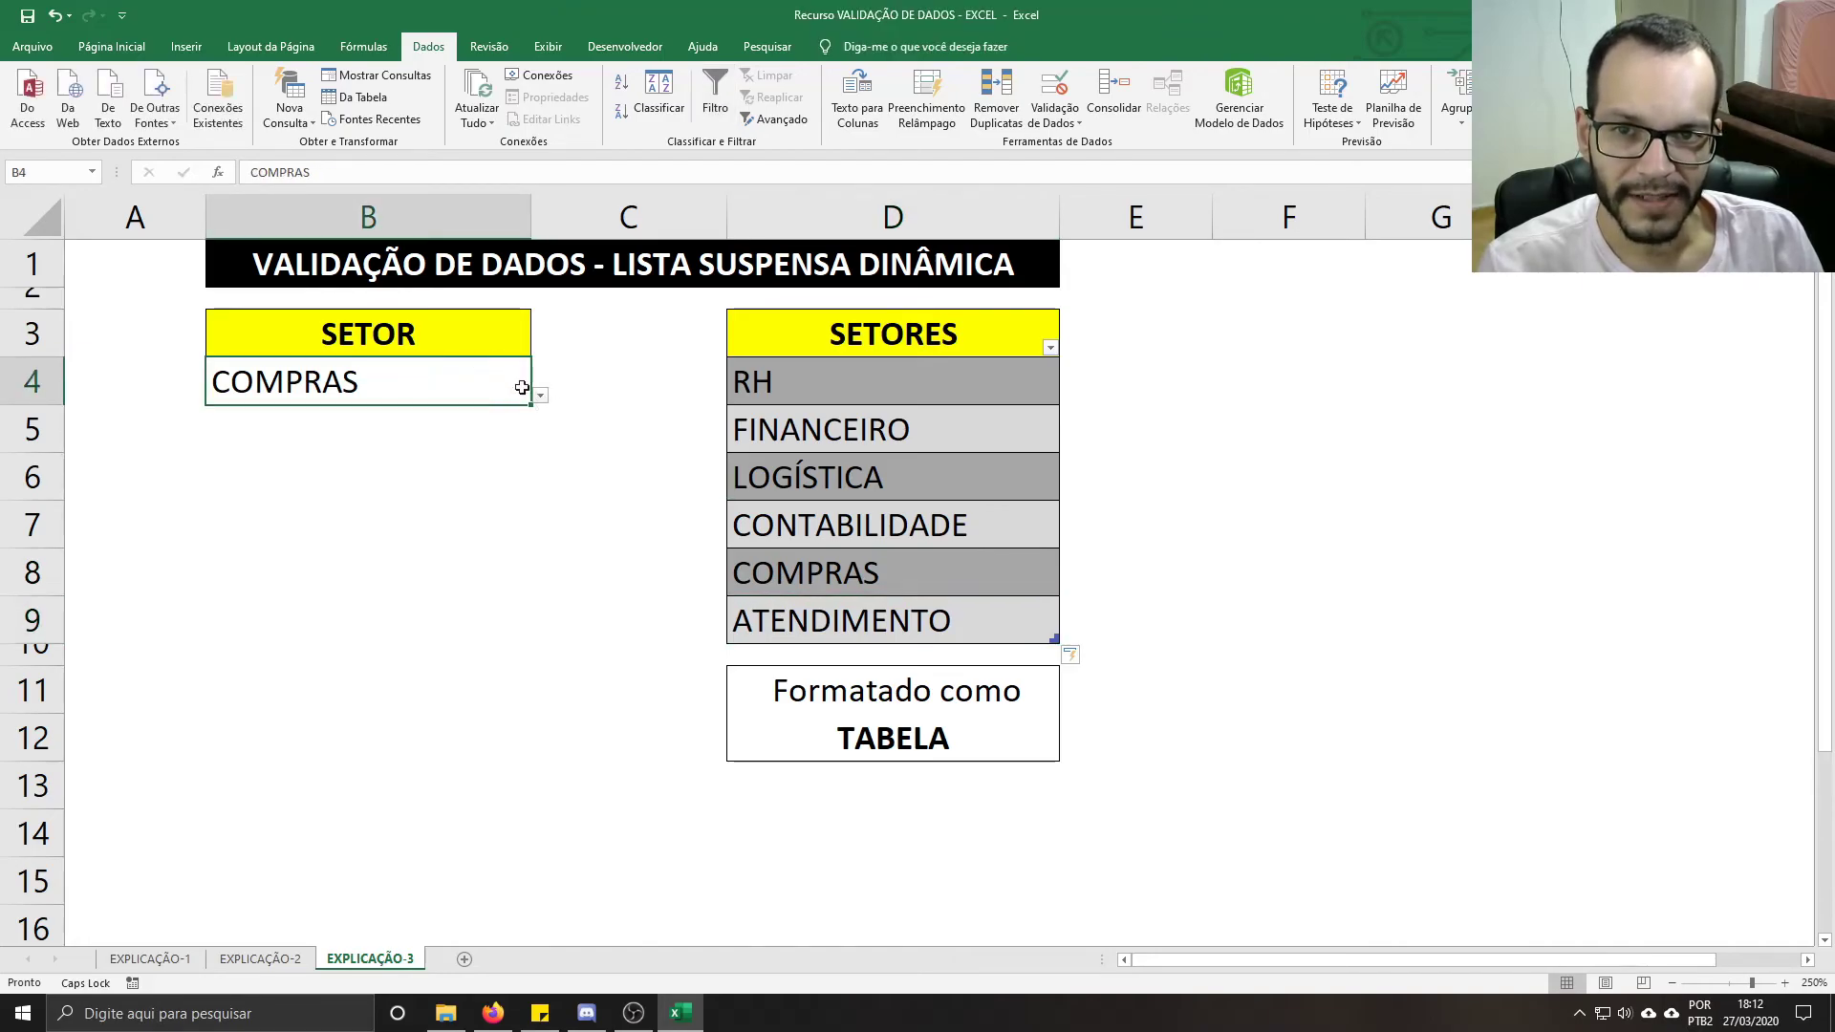
click(540, 394)
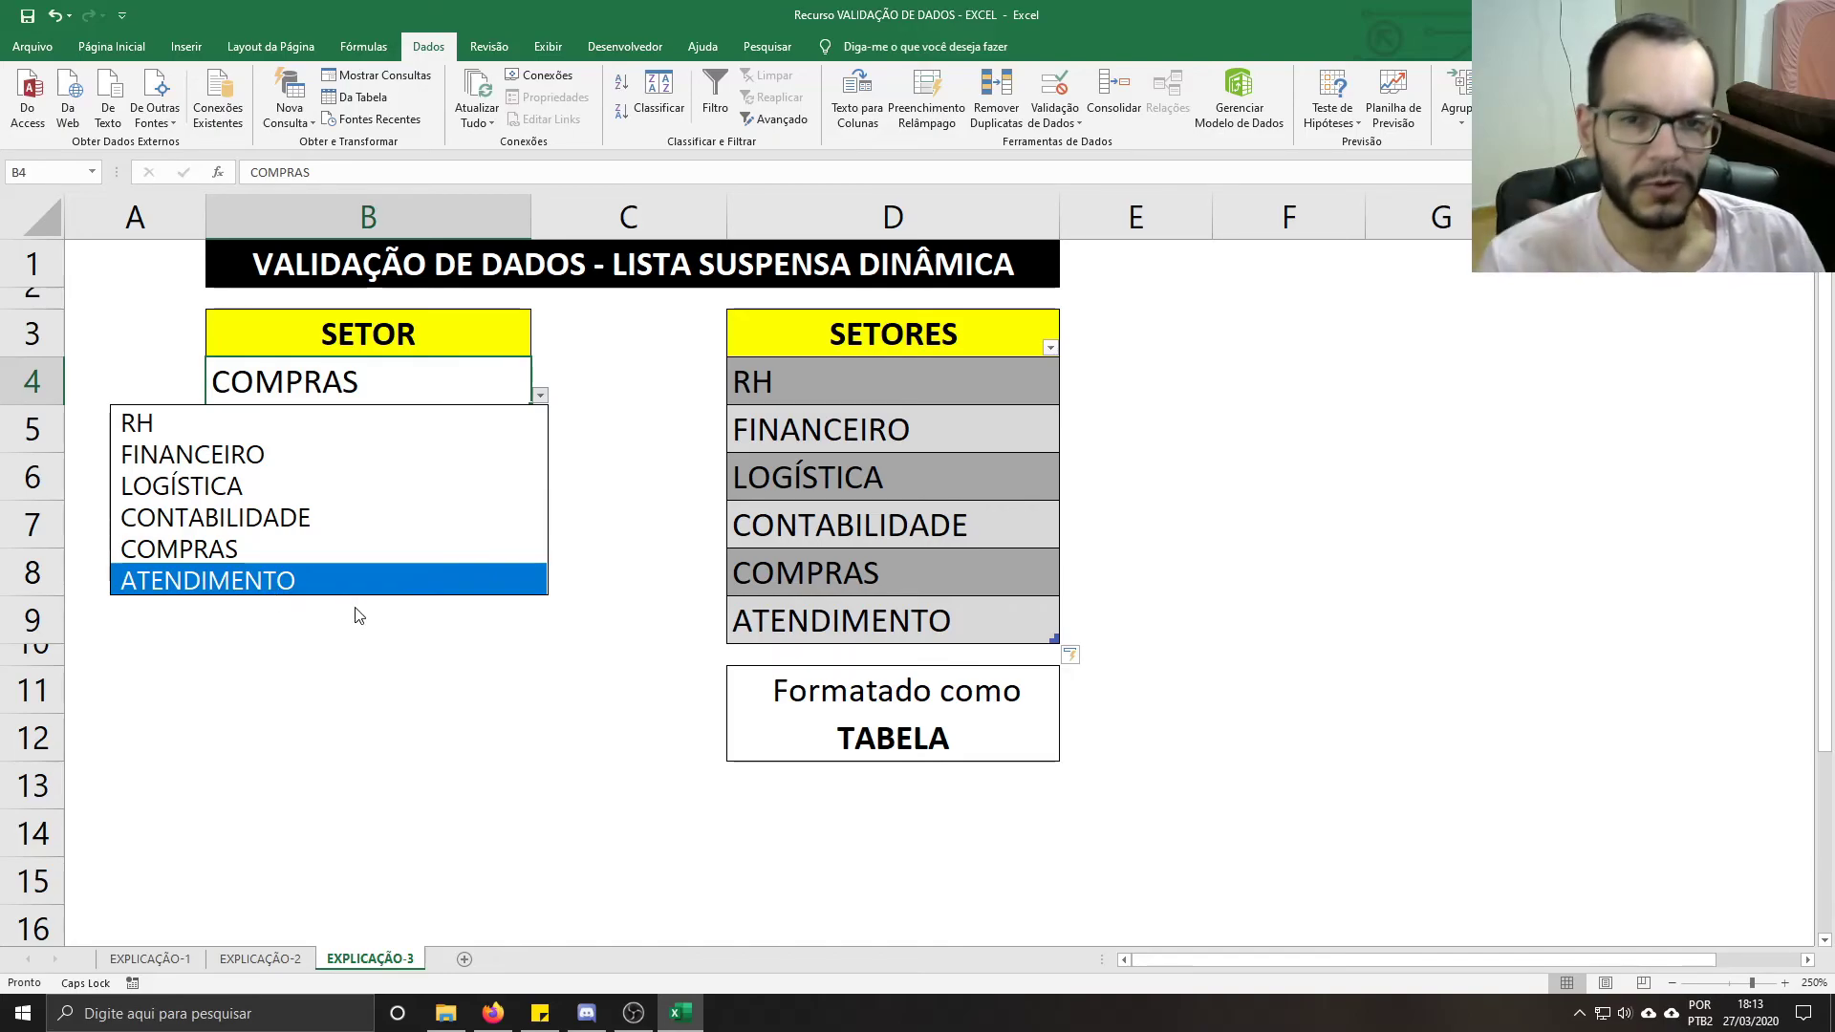
click(765, 445)
drag(826, 375, 857, 630)
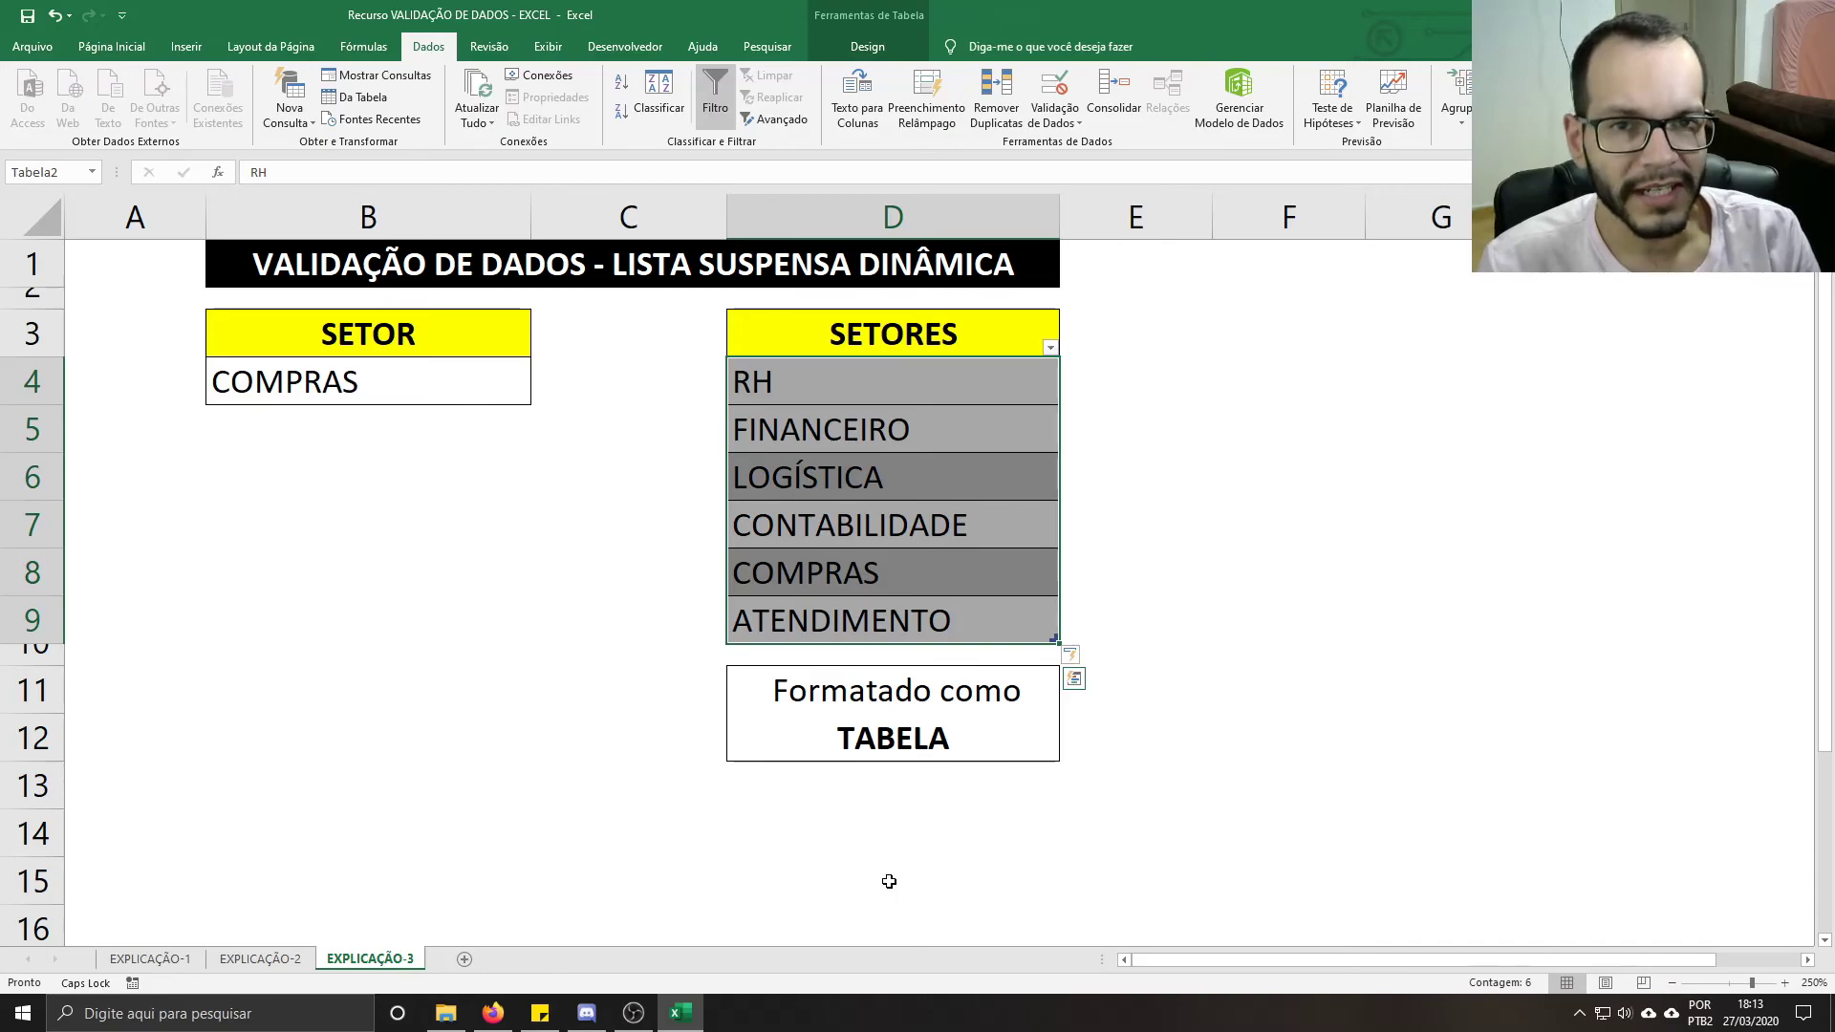
click(497, 384)
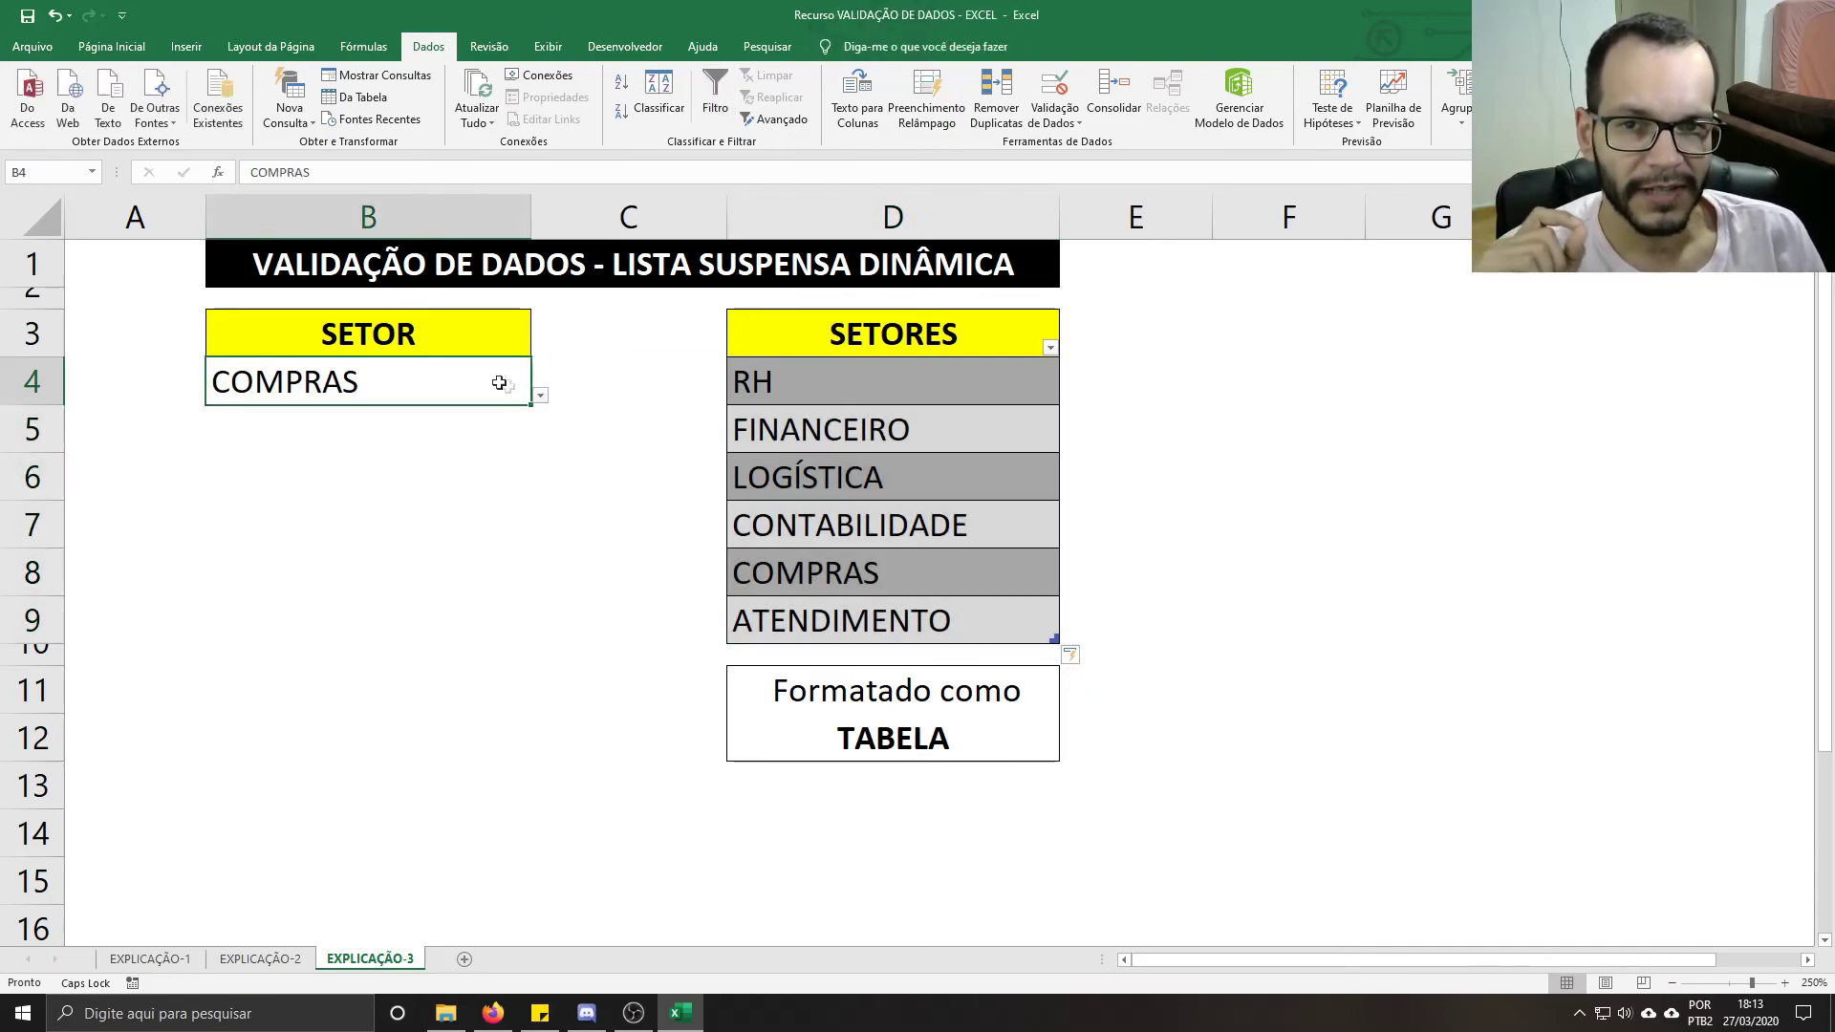
click(540, 396)
click(634, 459)
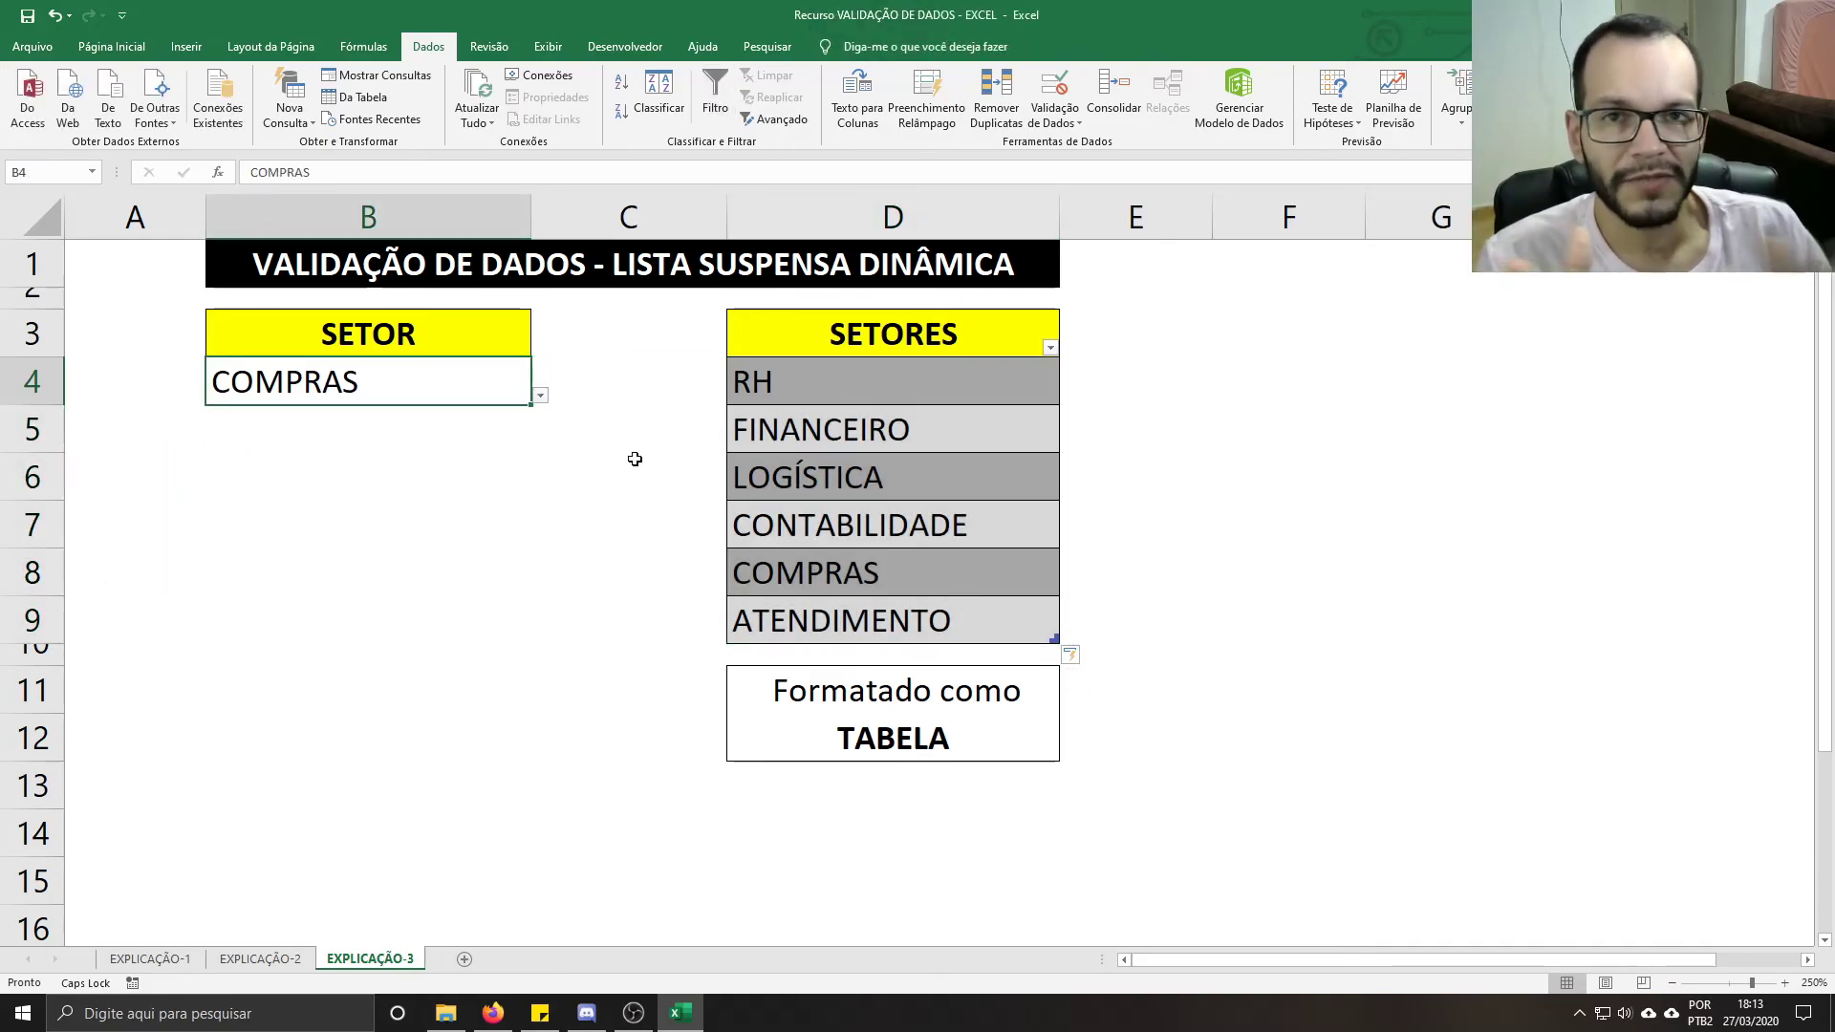